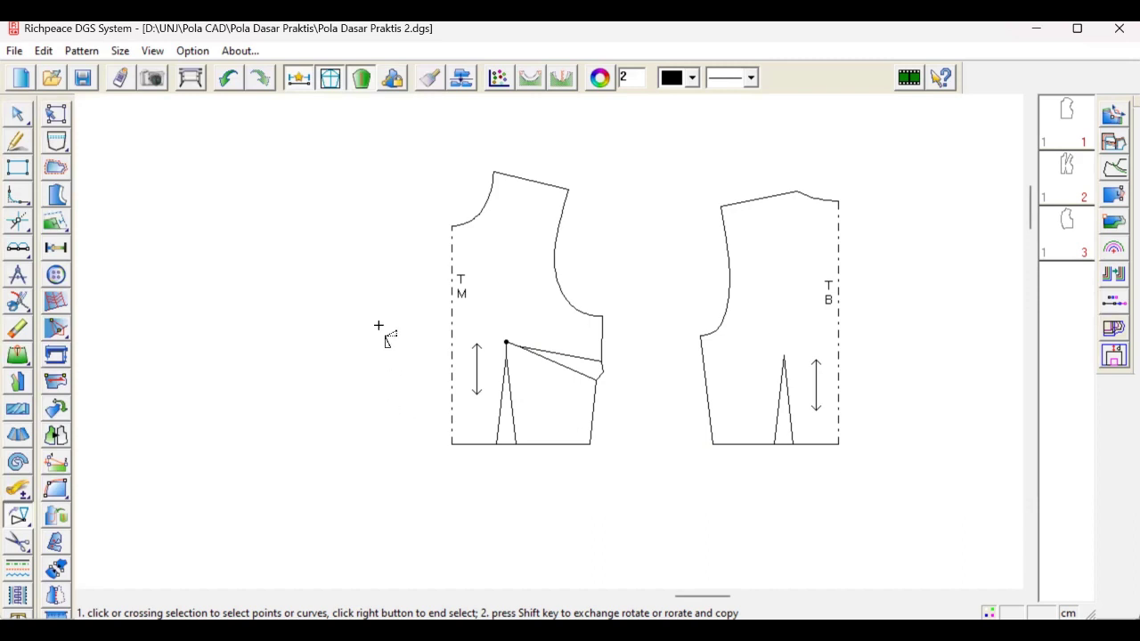
Step: Copy the whole front bodice pattern to the empty area below the original pieces
right_click(377, 249)
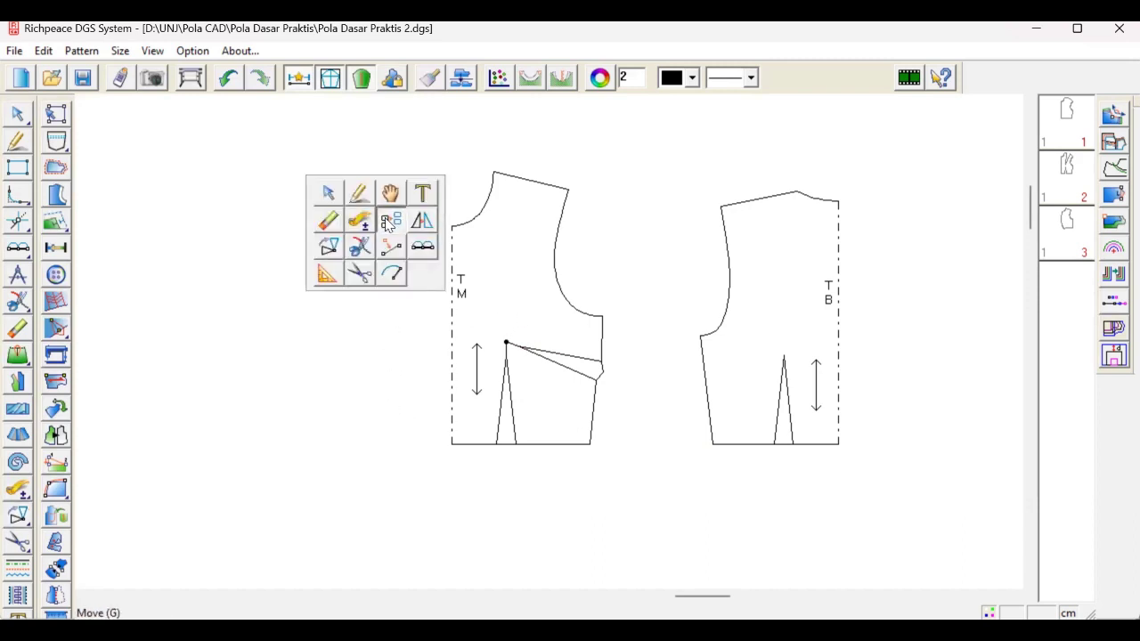
drag(415, 138, 649, 495)
right_click(649, 494)
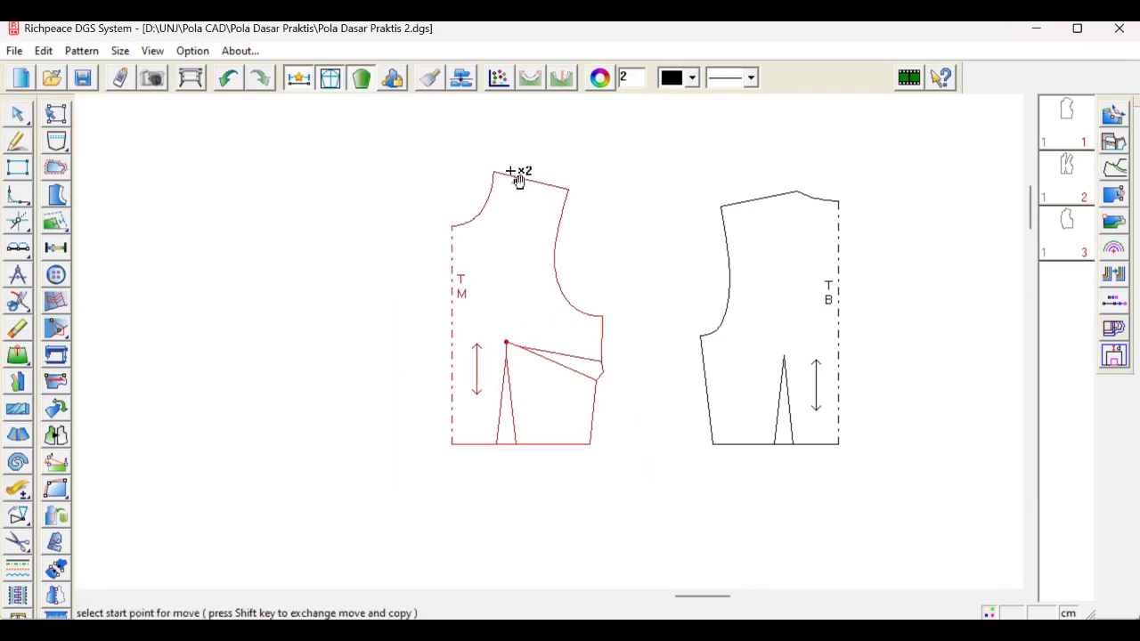
click(494, 172)
scroll(559, 365, down, 4)
click(567, 470)
scroll(554, 324, up, 3)
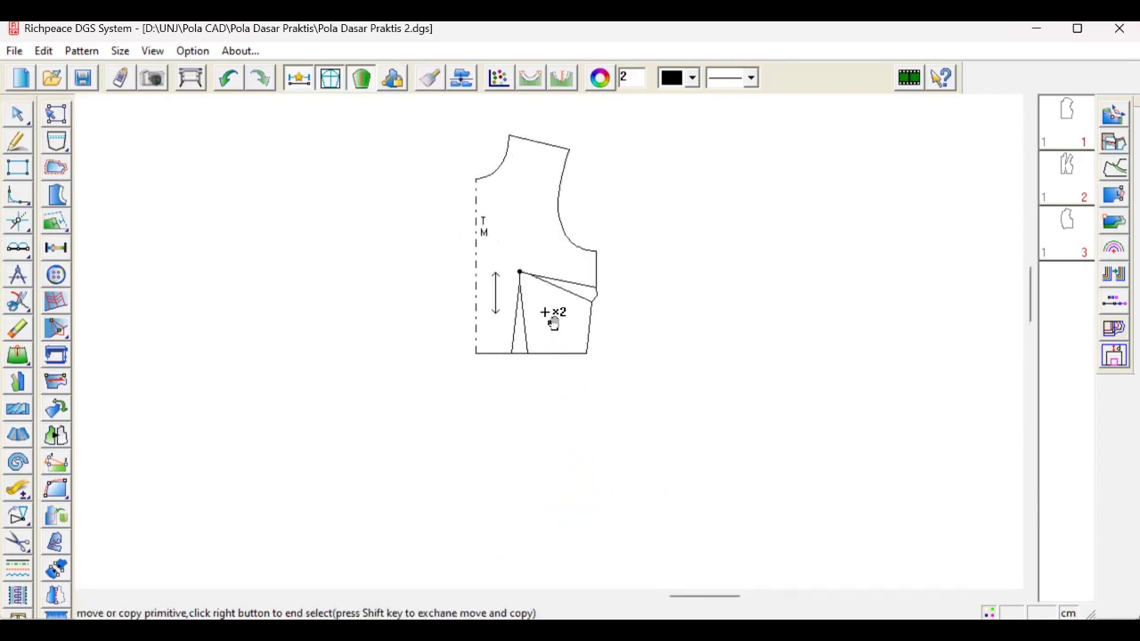
Step: Draw a princess line from mid-armhole to the bust point on the copied bodice and bend it into an outward curve about 14.6 cm long
right_click(586, 265)
click(549, 285)
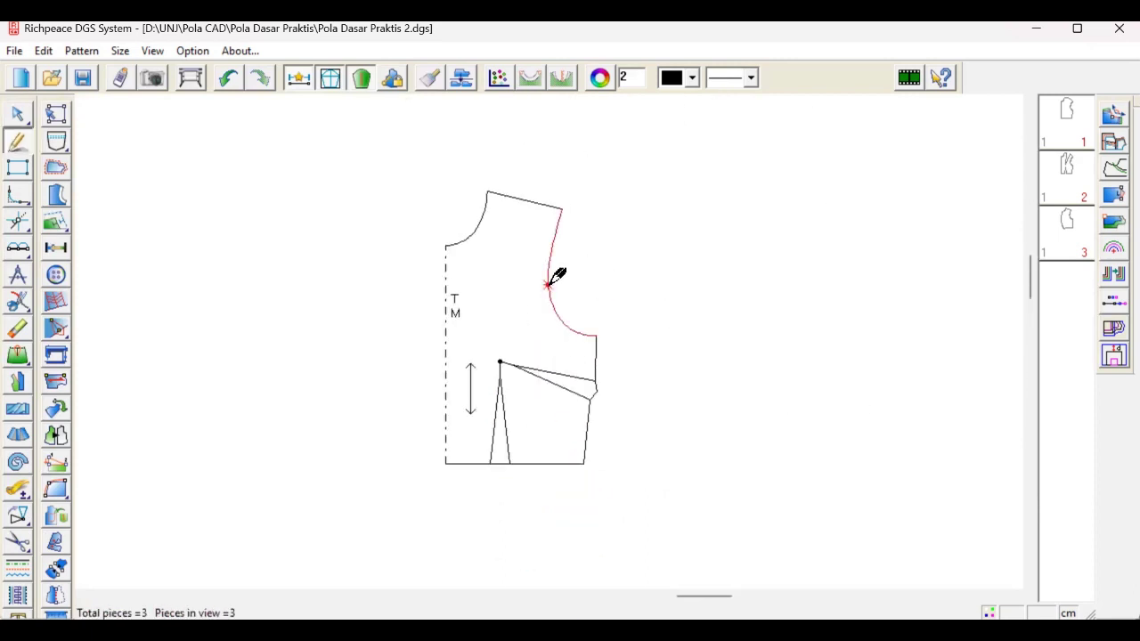
click(500, 362)
right_click(623, 297)
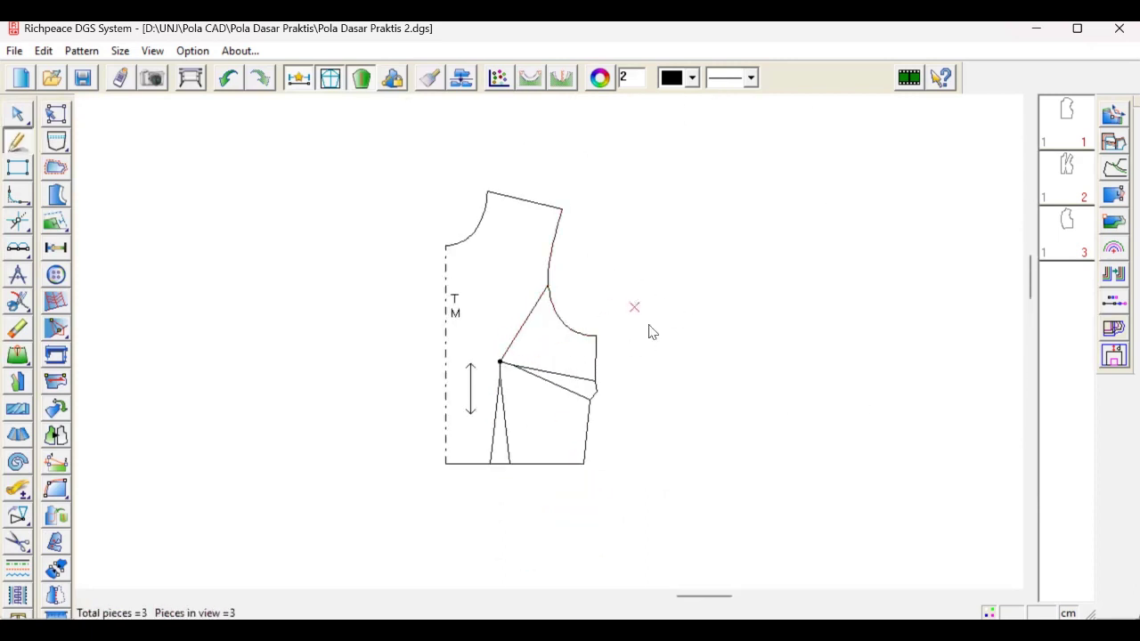
right_click(525, 330)
drag(521, 326, 519, 319)
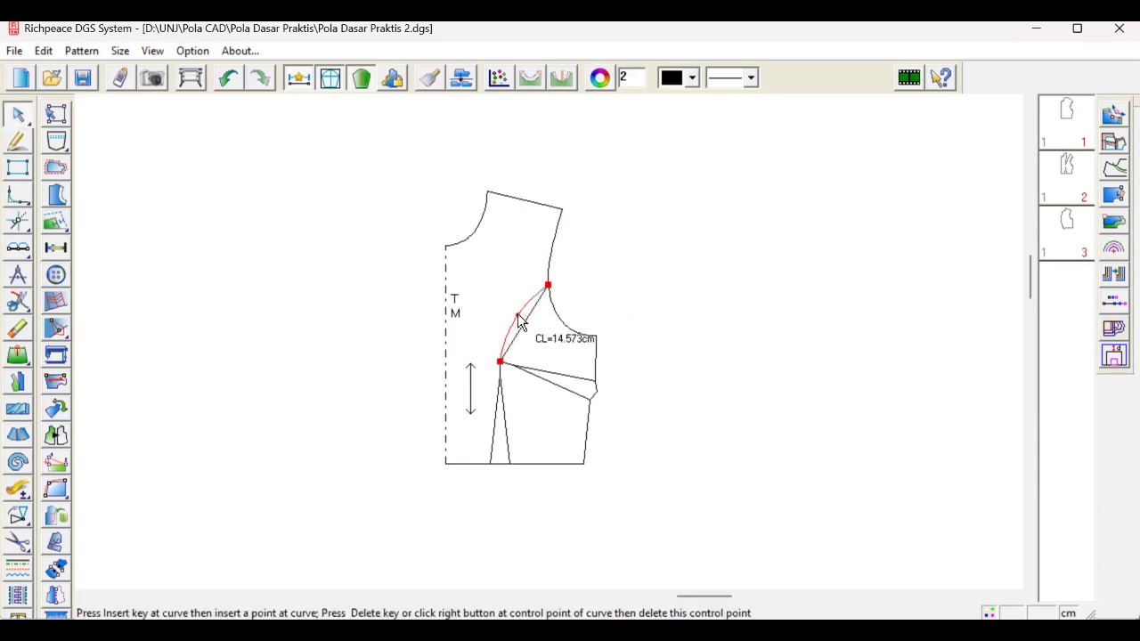
right_click(632, 310)
scroll(547, 349, up, 1)
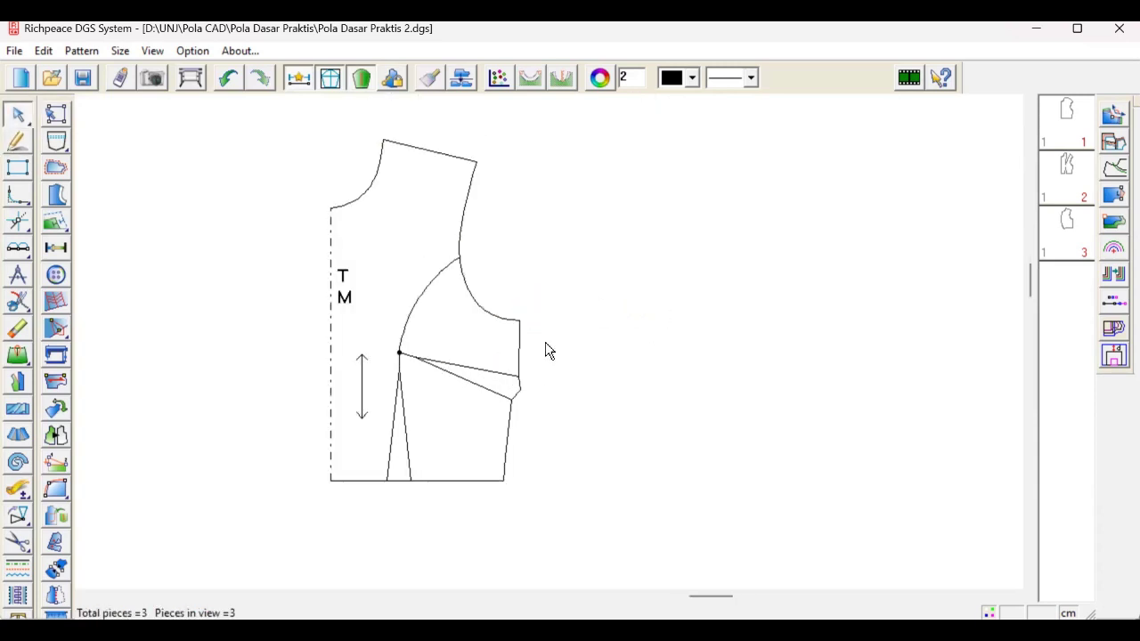
Step: Copy the side-panel lines, including the armhole, princess curve, side seam and both darts, to the empty space beside the front bodice
right_click(615, 308)
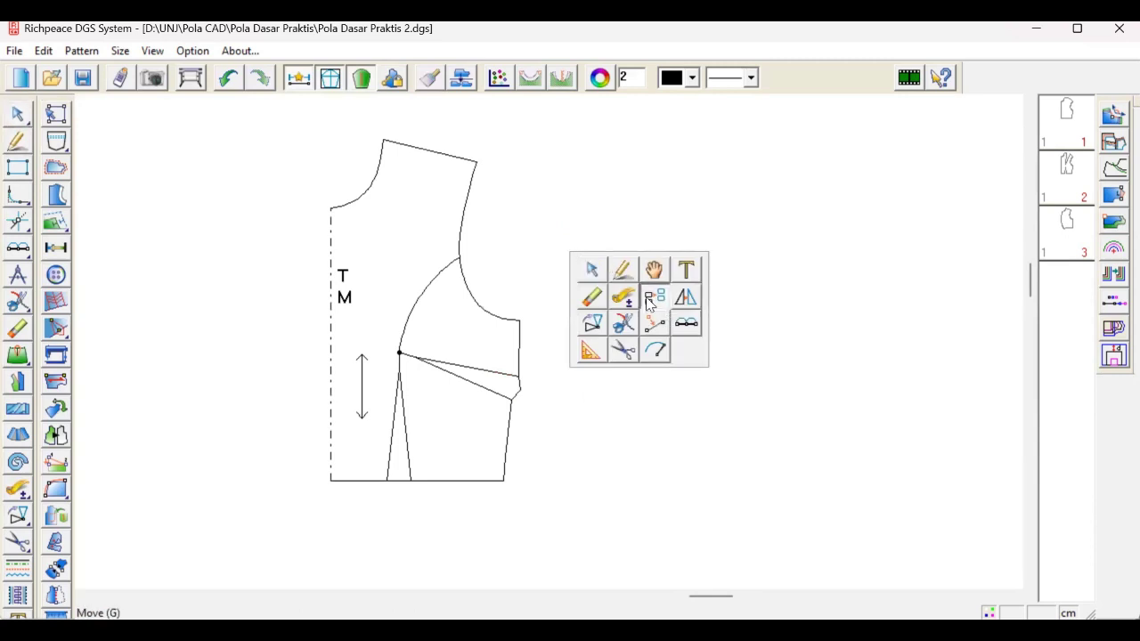
click(653, 301)
click(484, 308)
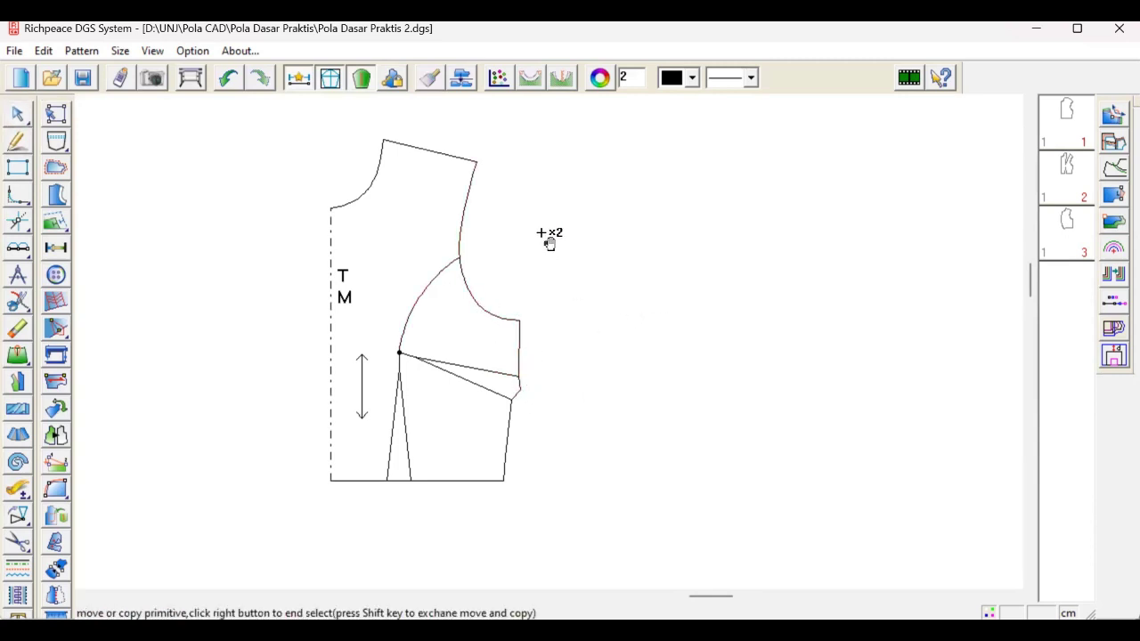
drag(541, 233, 397, 505)
right_click(664, 425)
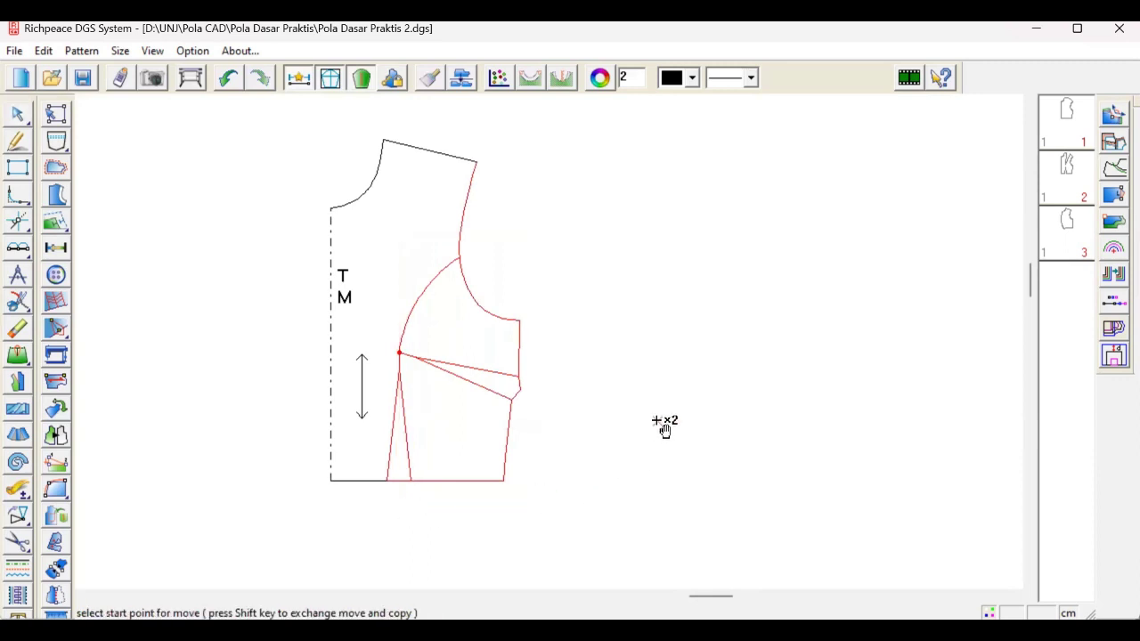
click(459, 259)
click(605, 287)
scroll(679, 304, up, 1)
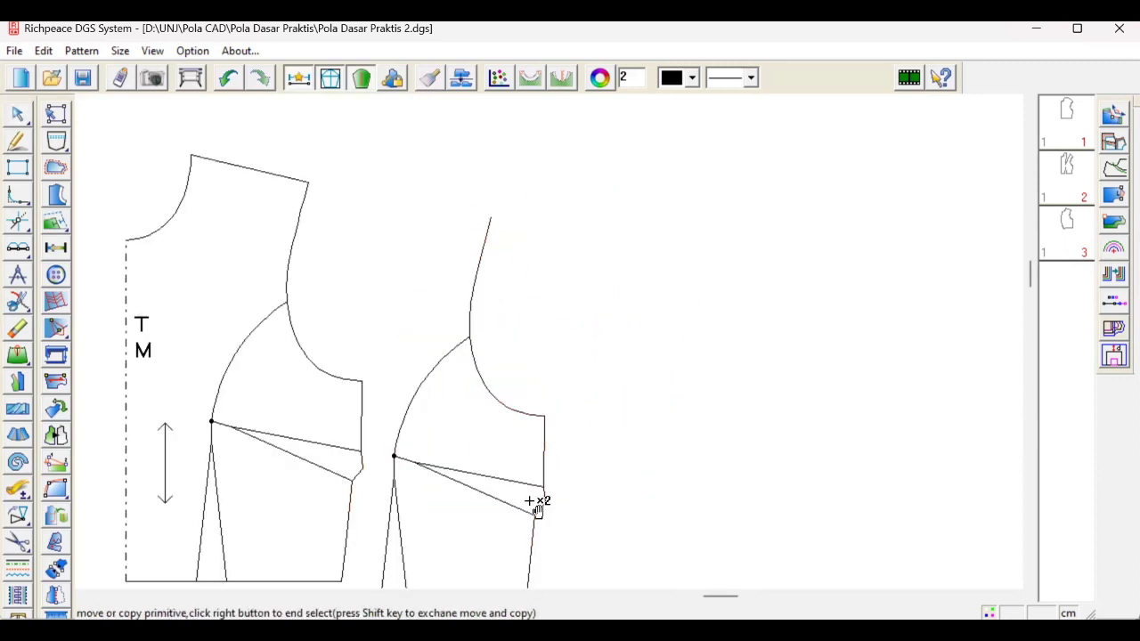
scroll(511, 496, up, 1)
Step: Erase the waist segment between the dart legs and the dart leg nearest centre front from the copied side panel
right_click(547, 440)
click(529, 438)
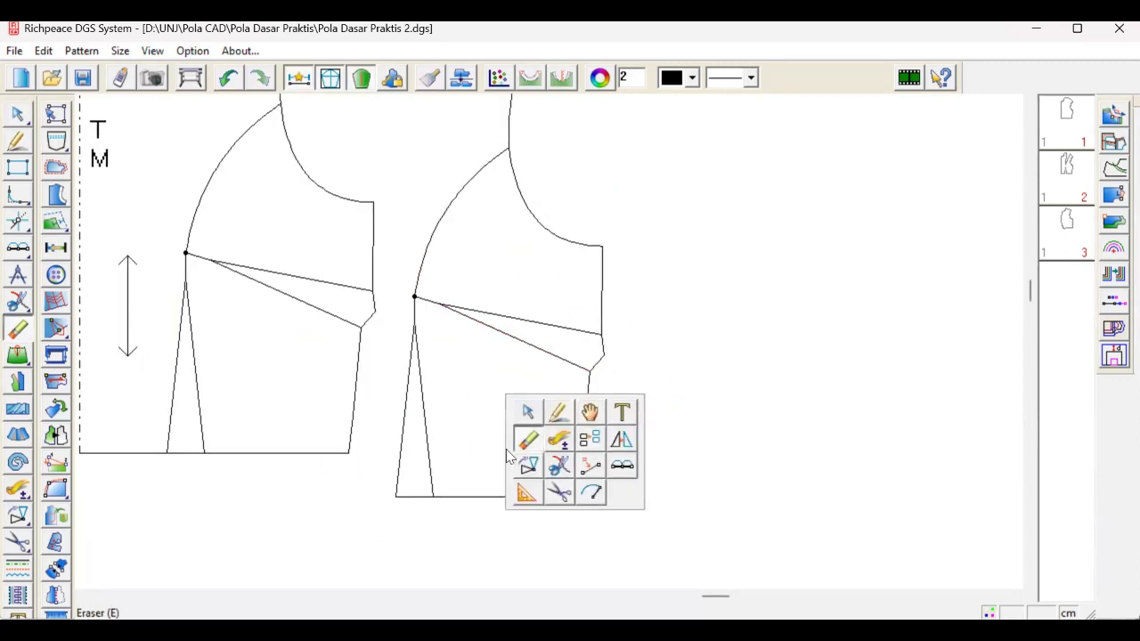
click(413, 496)
click(399, 458)
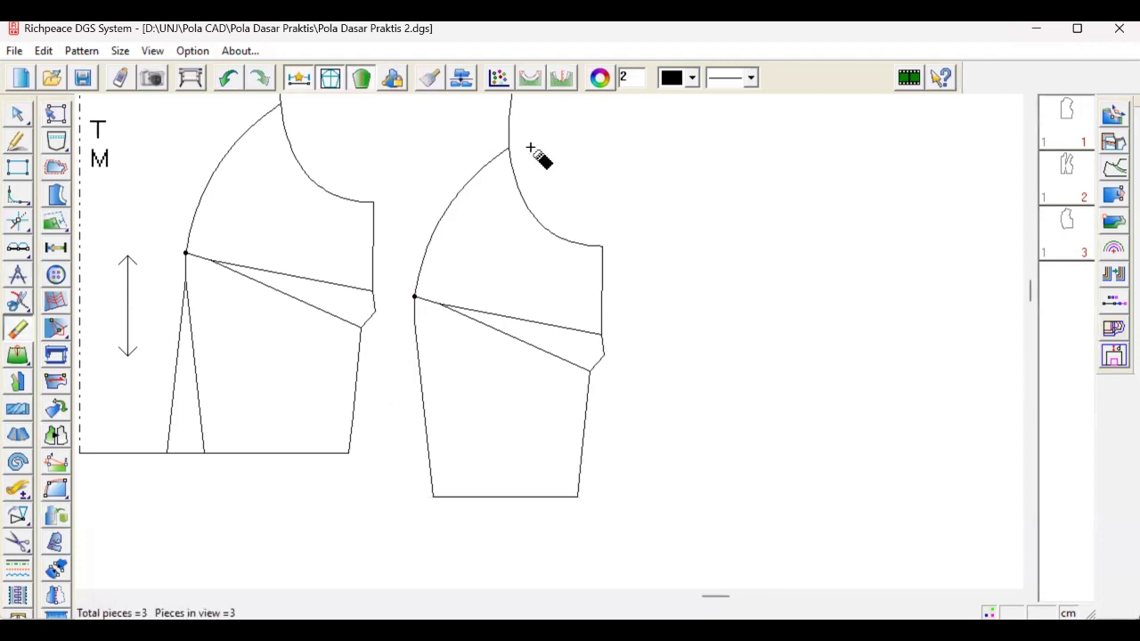
right_click(653, 201)
middle_click(501, 176)
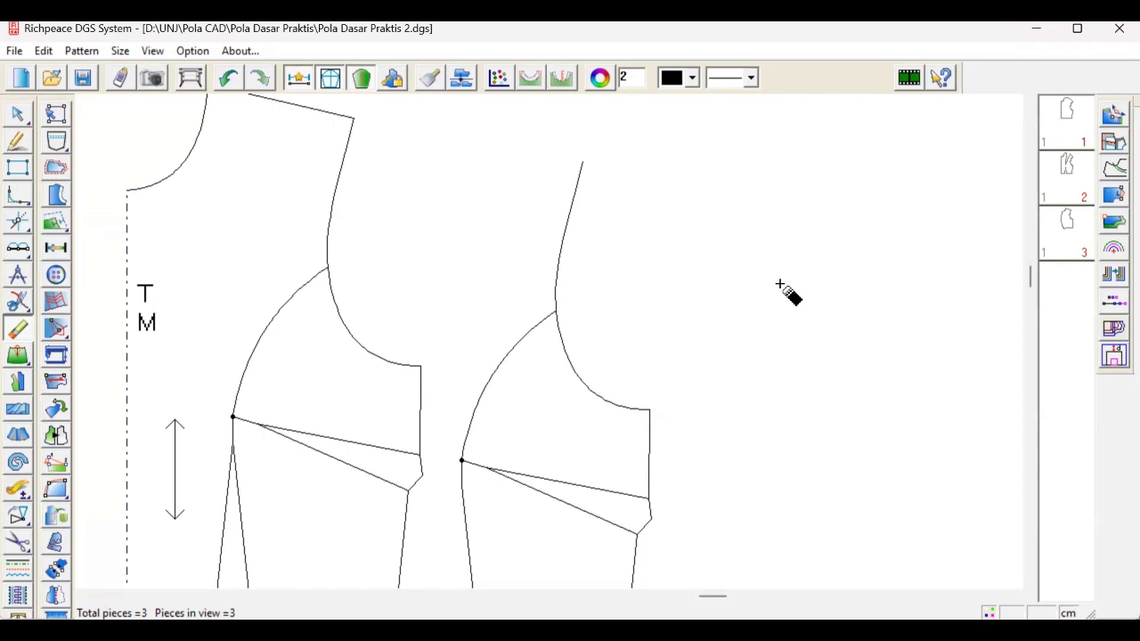
Step: Try to corner-trim the side panel's armhole curve against the princess curve, removing the excess above their intersection
key(v)
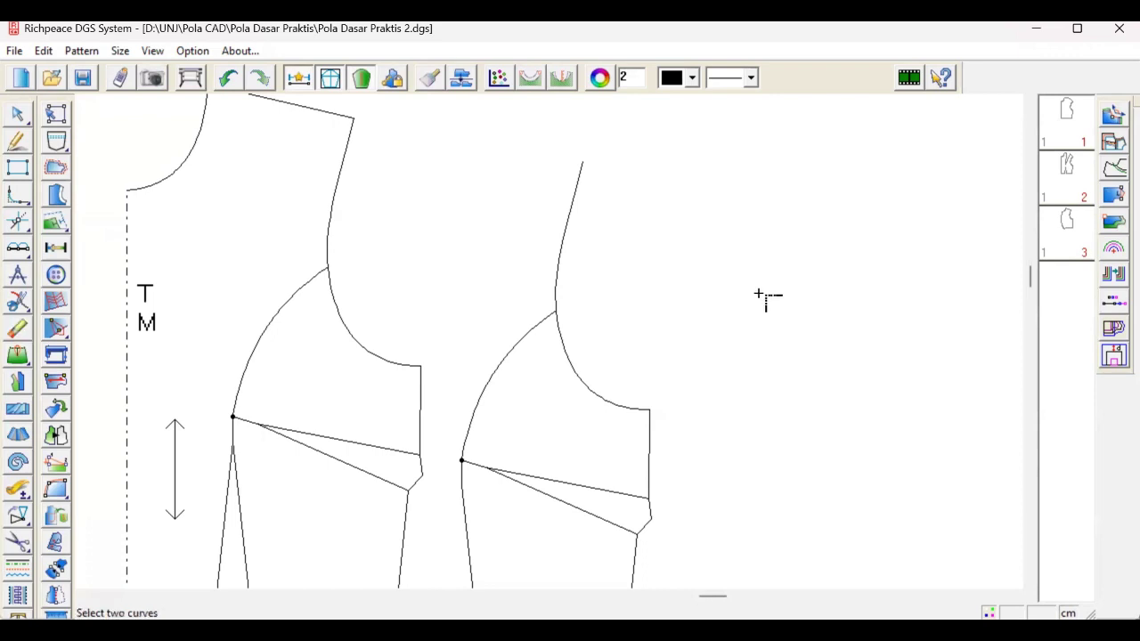
click(548, 330)
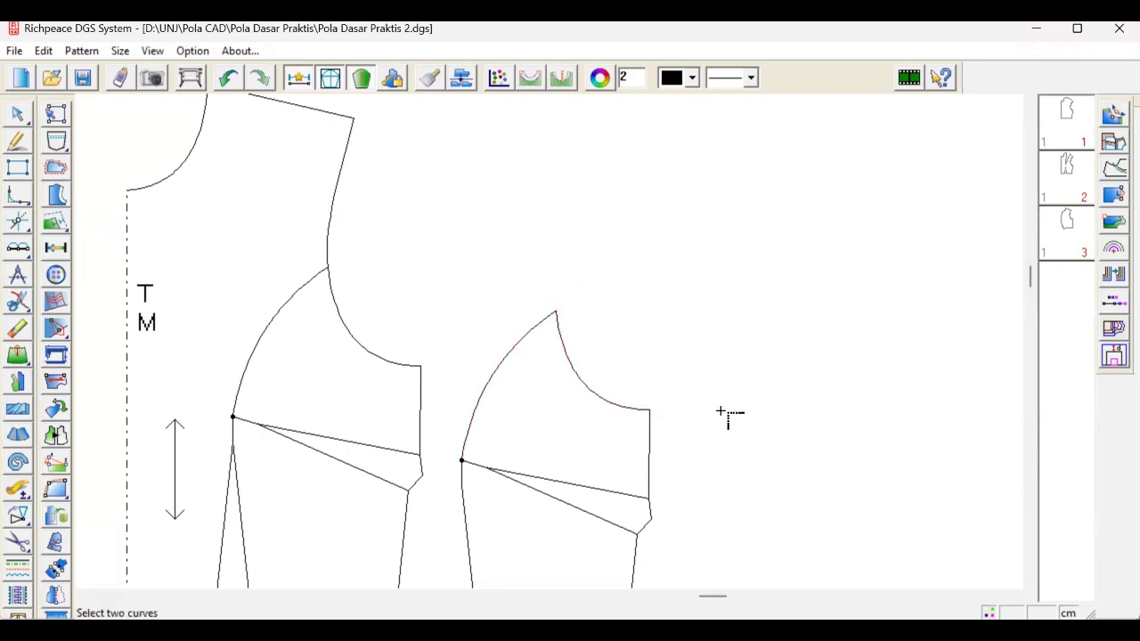
key(ctrl+z)
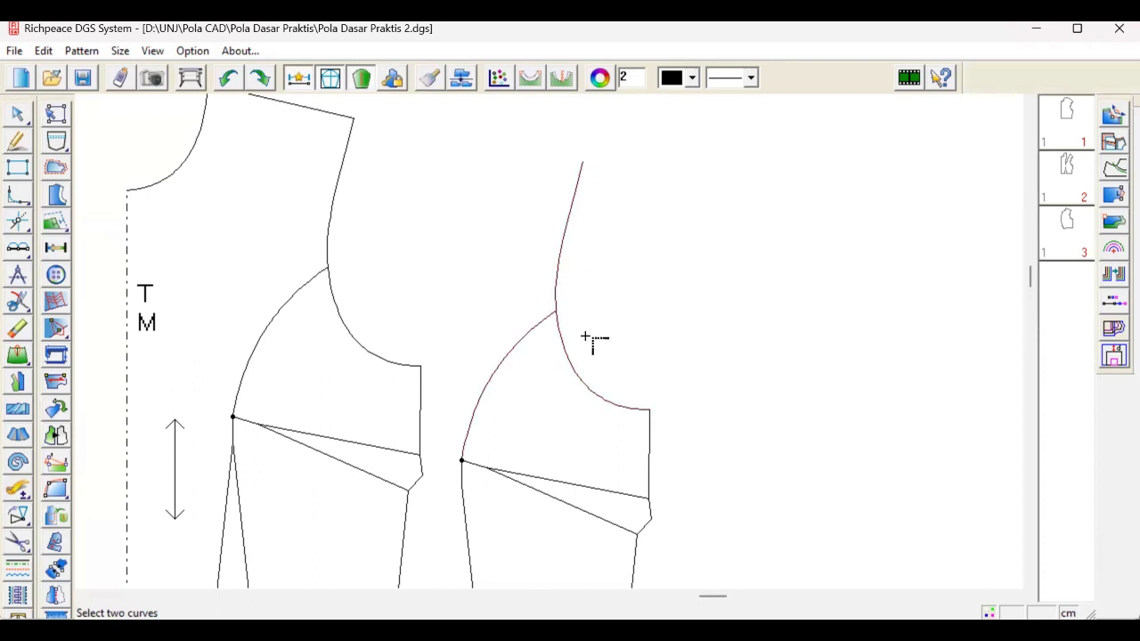
Step: Try to snip the side panel's armhole curve at the princess line and erase the portion above it
right_click(689, 270)
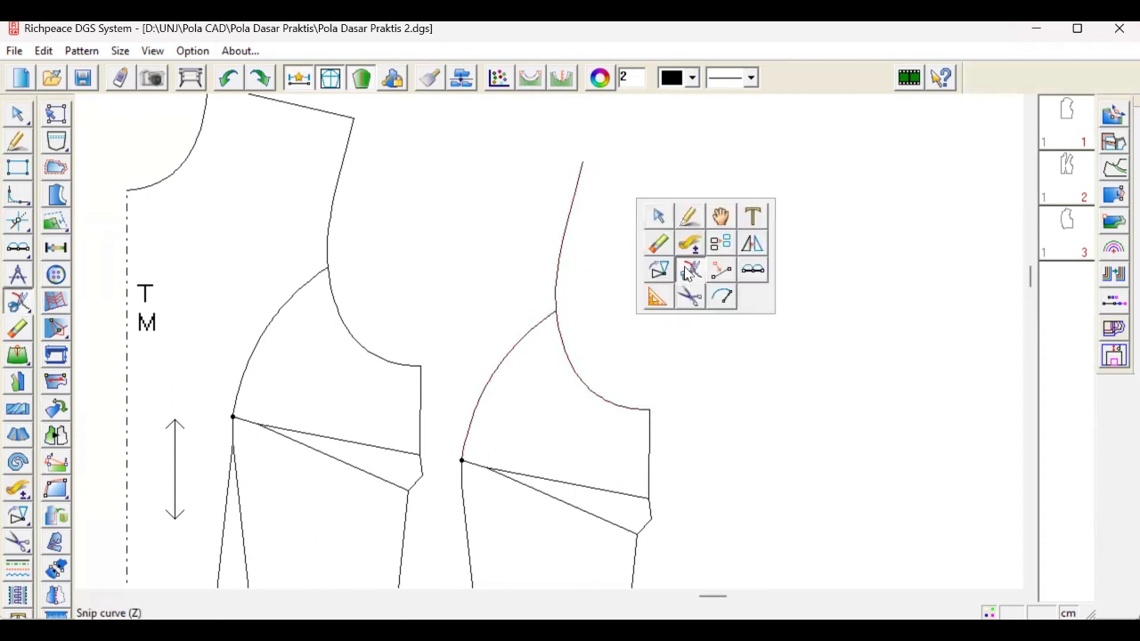
click(558, 296)
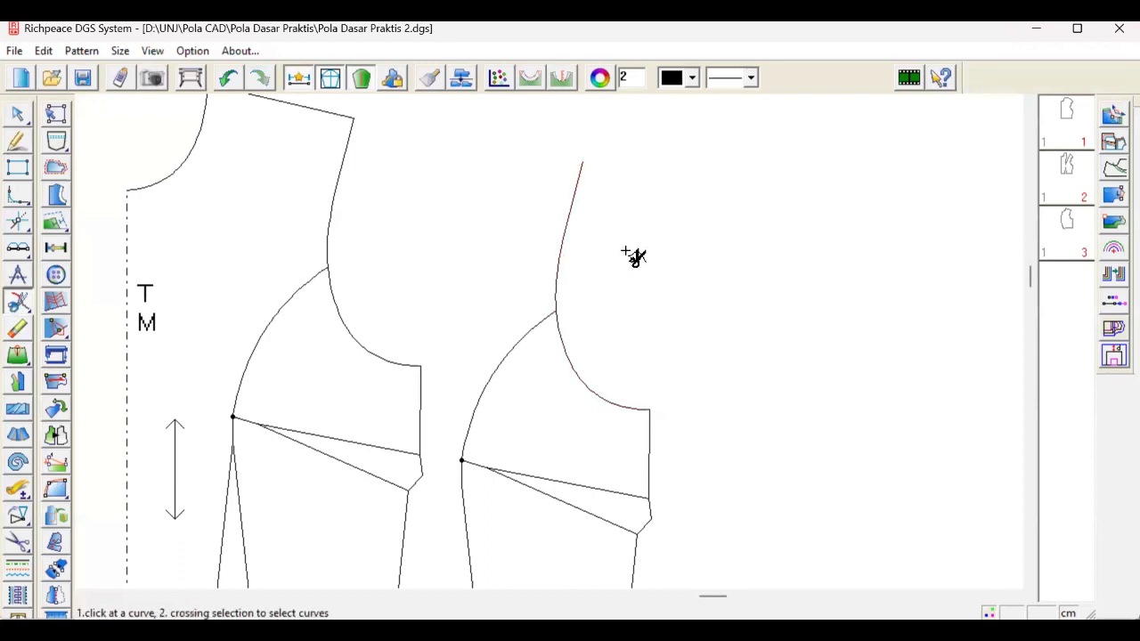
click(561, 249)
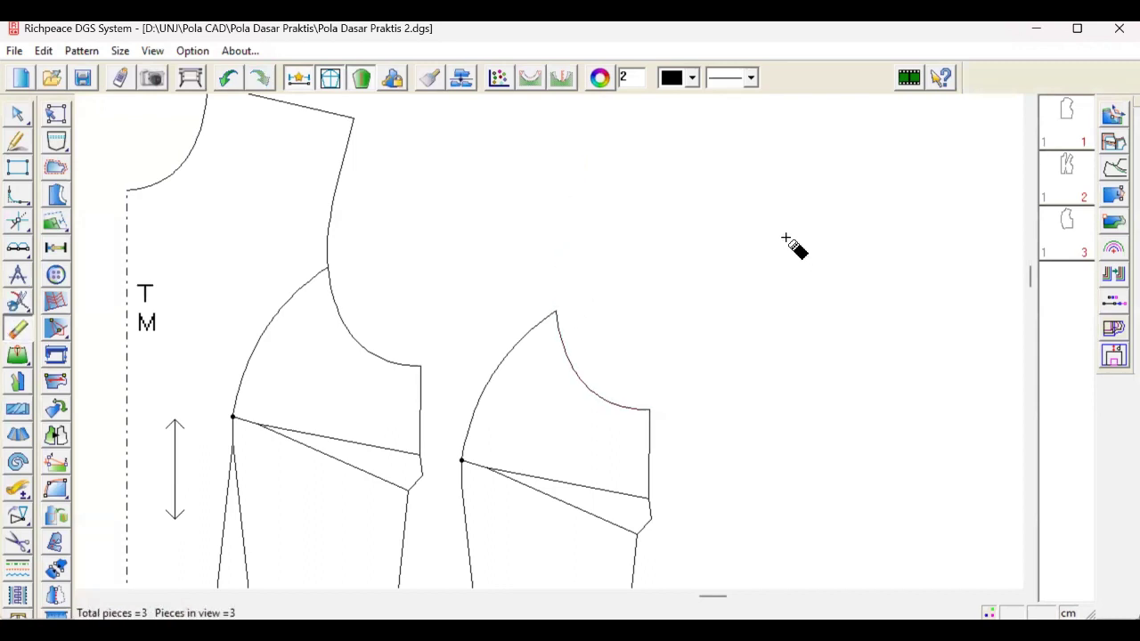
key(ctrl+z)
Step: Repeat the corner trim between the side panel's armhole and princess curves, and undo it
right_click(691, 216)
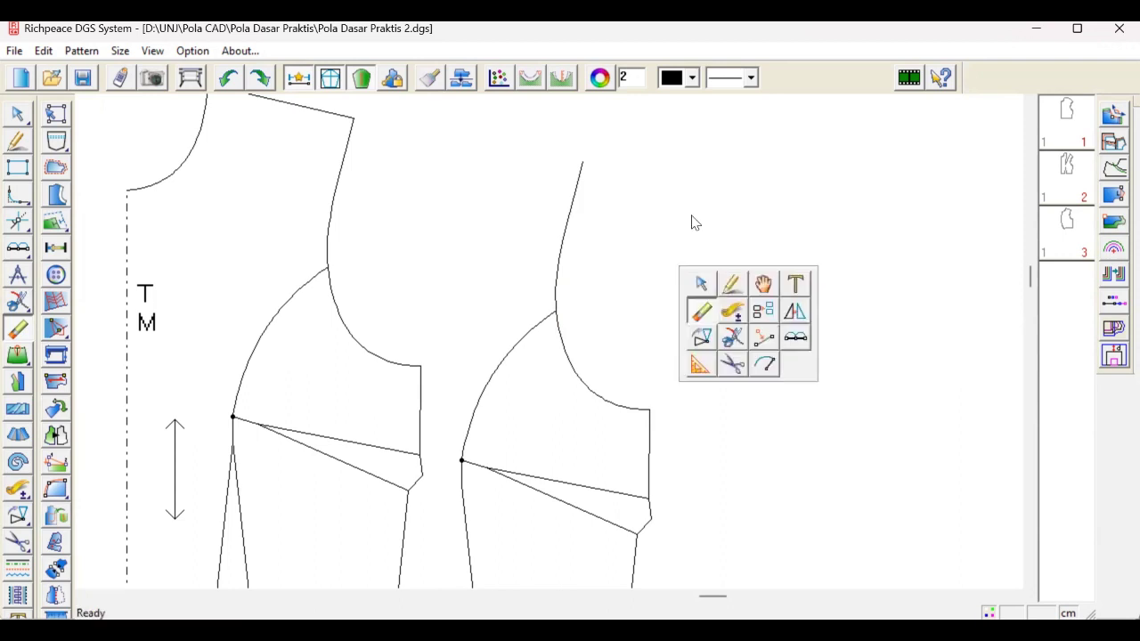
key(v)
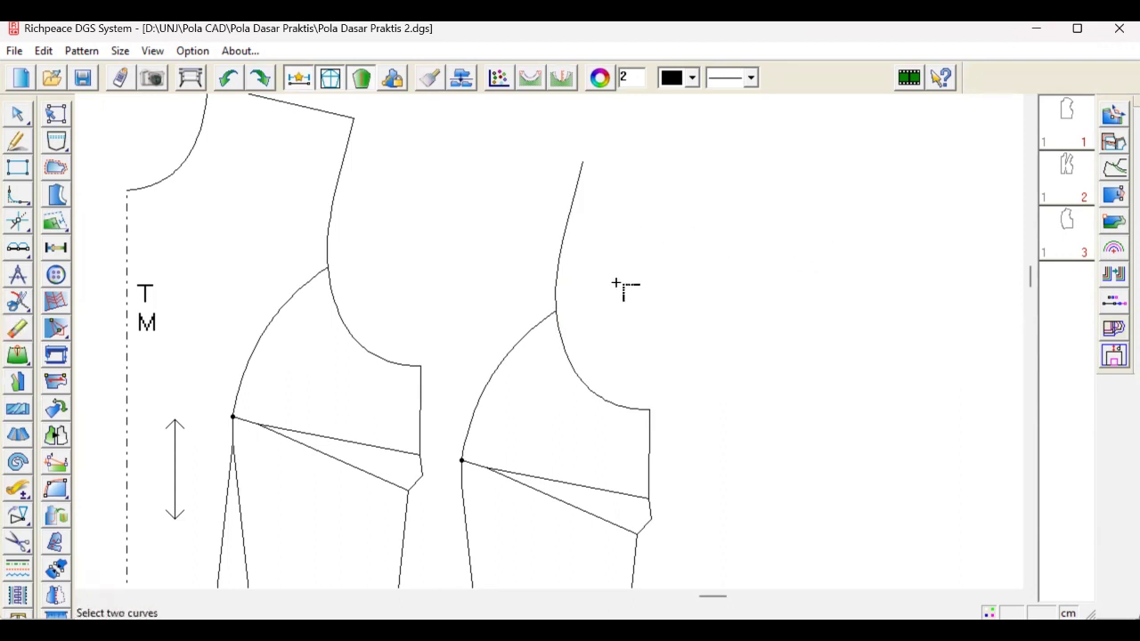
click(562, 335)
click(537, 327)
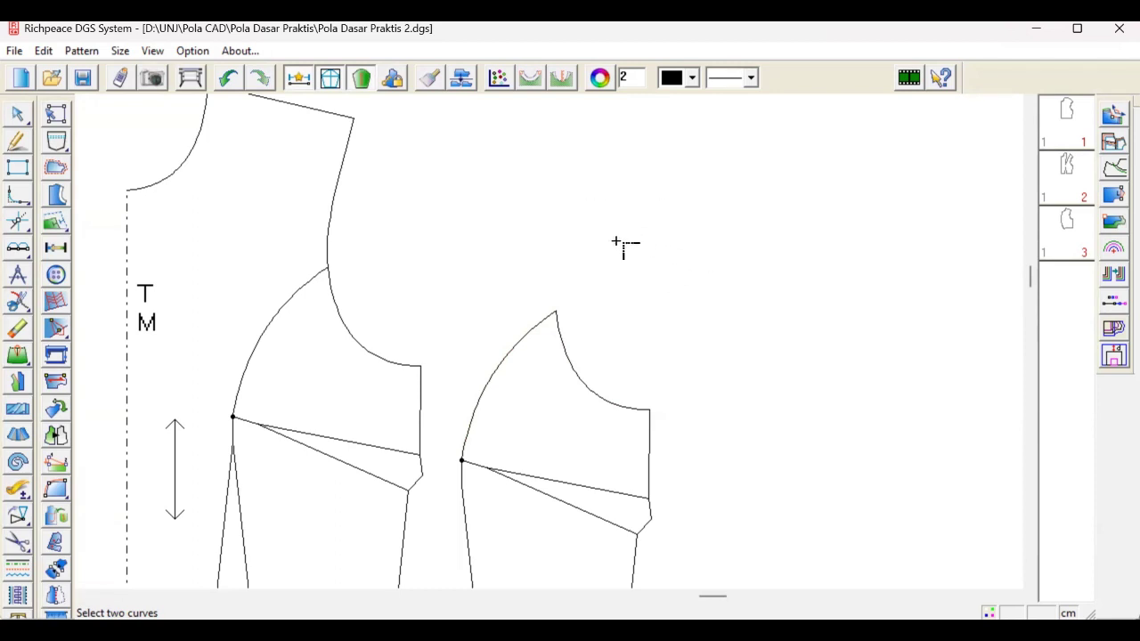
key(f)
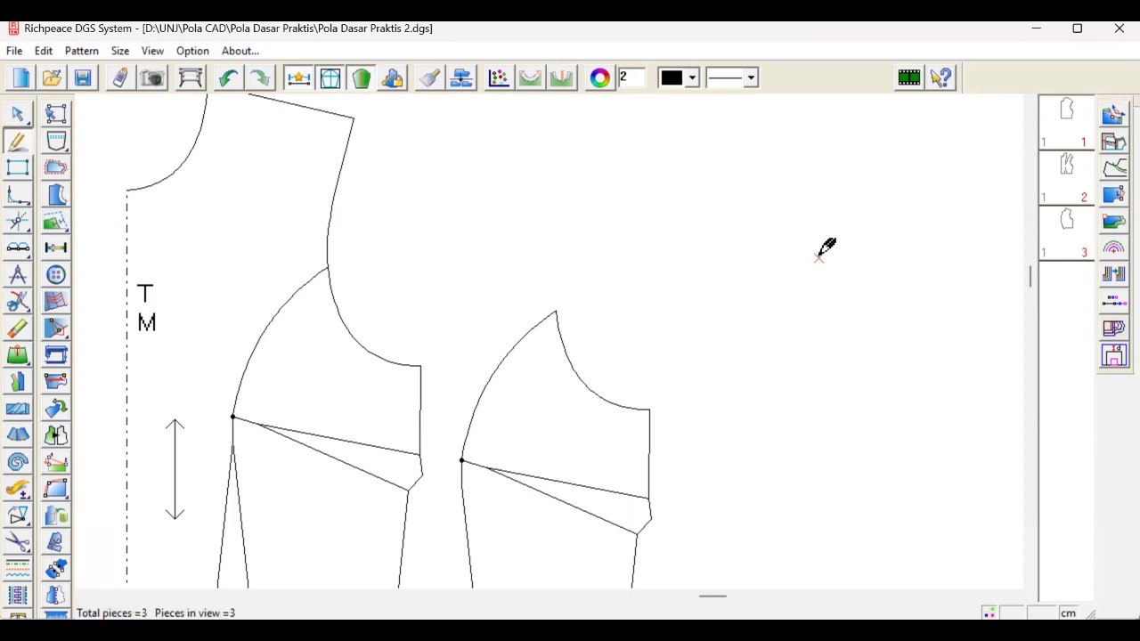
key(ctrl+z)
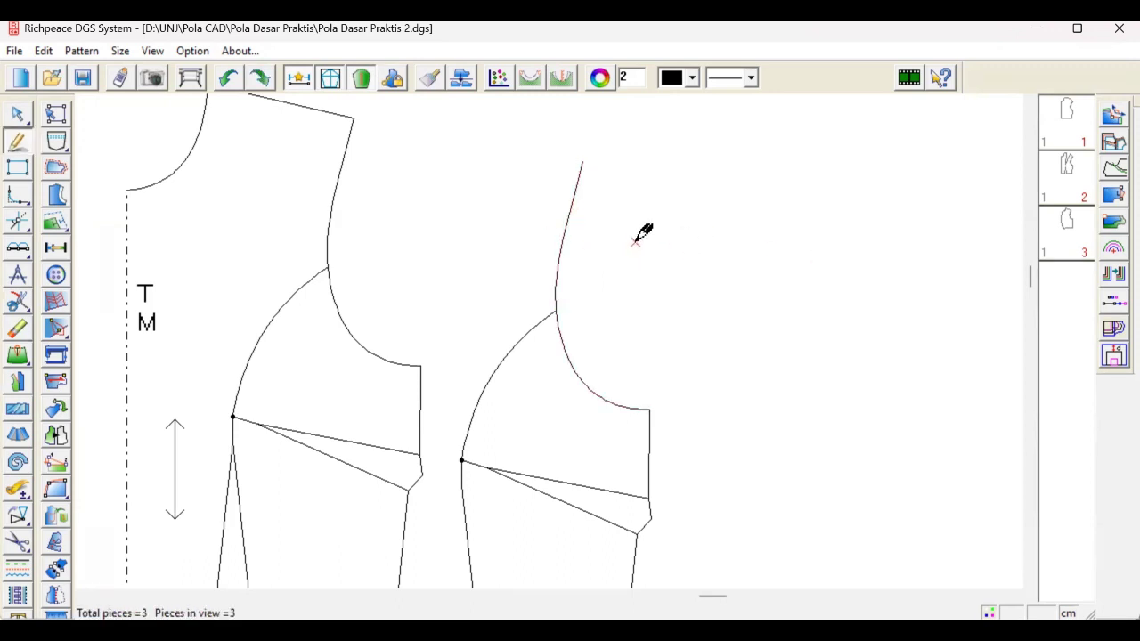
Step: Trim the side panel's armhole and princess curves to a clean corner at their intersection
key(v)
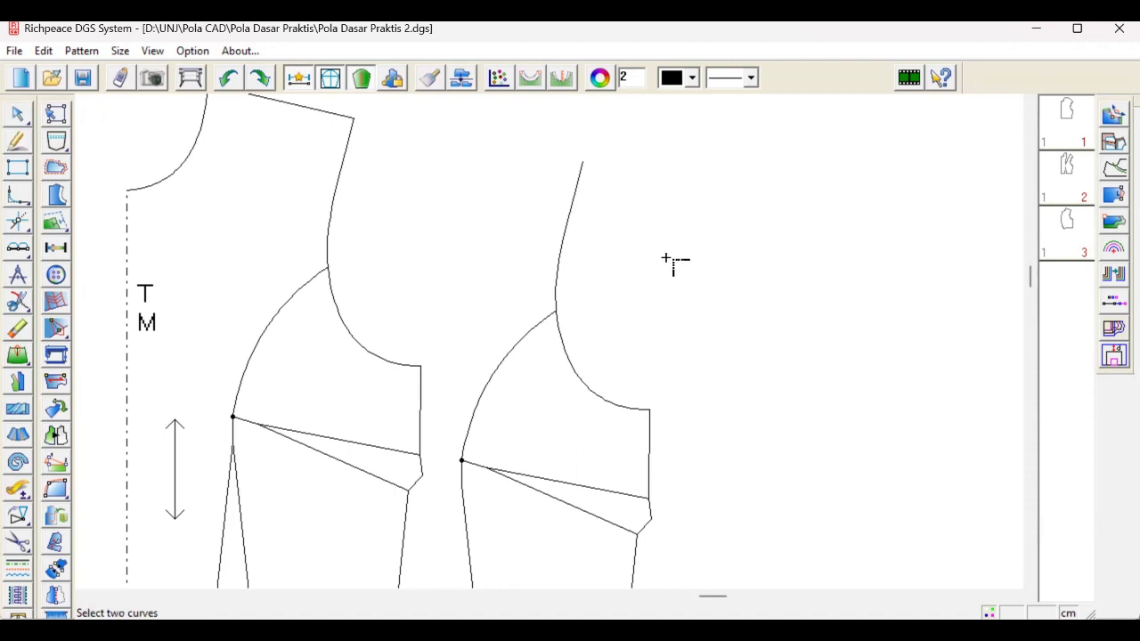
click(558, 350)
click(539, 330)
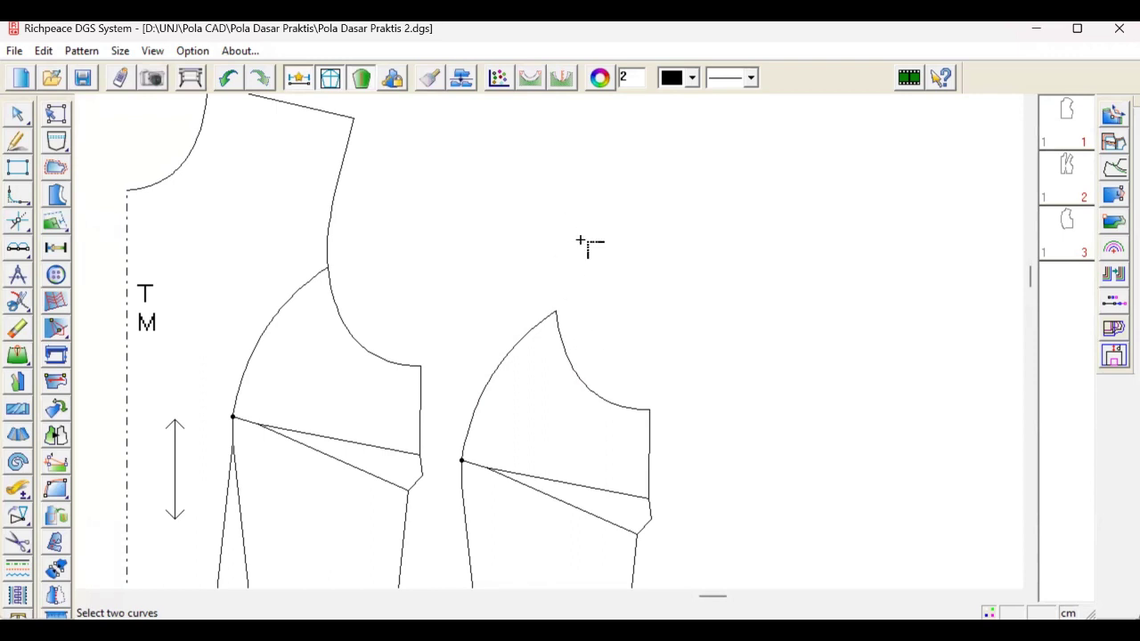
Step: Examine the side dart's legs and tip on the copied side panel
scroll(552, 339, up, 1)
scroll(570, 427, down, 2)
scroll(549, 343, up, 3)
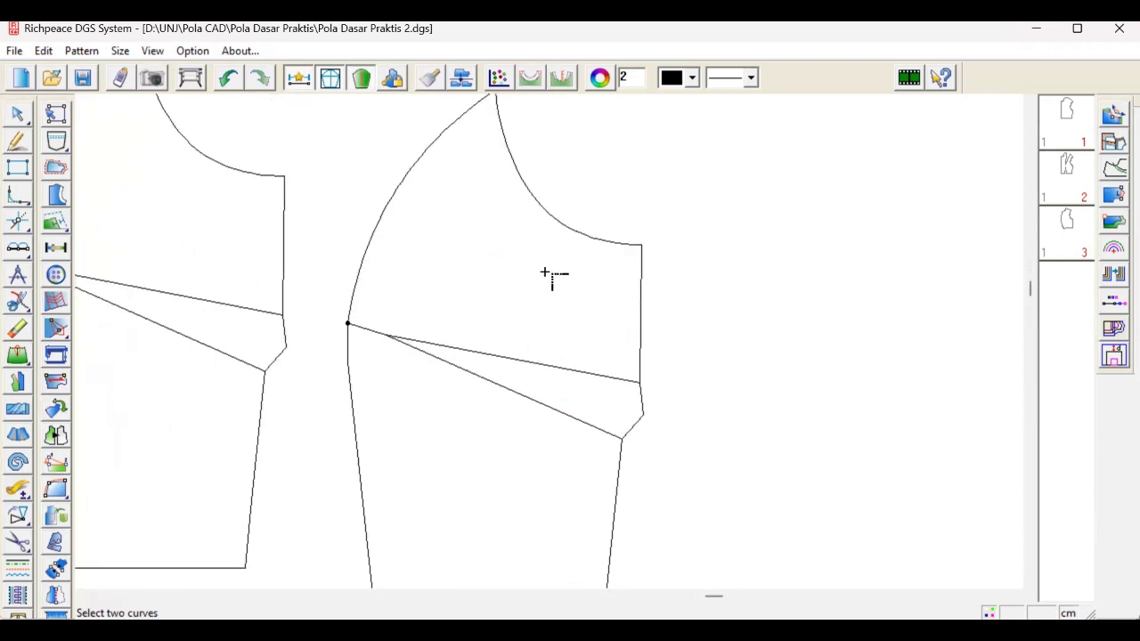
scroll(570, 339, down, 4)
scroll(597, 356, up, 2)
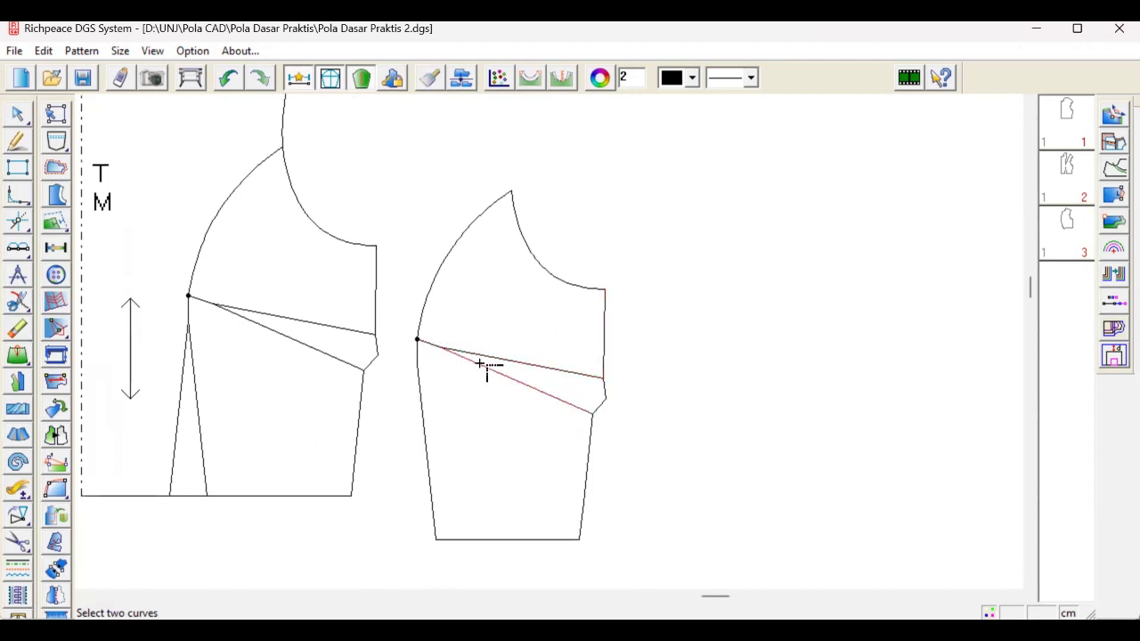
scroll(483, 372, up, 2)
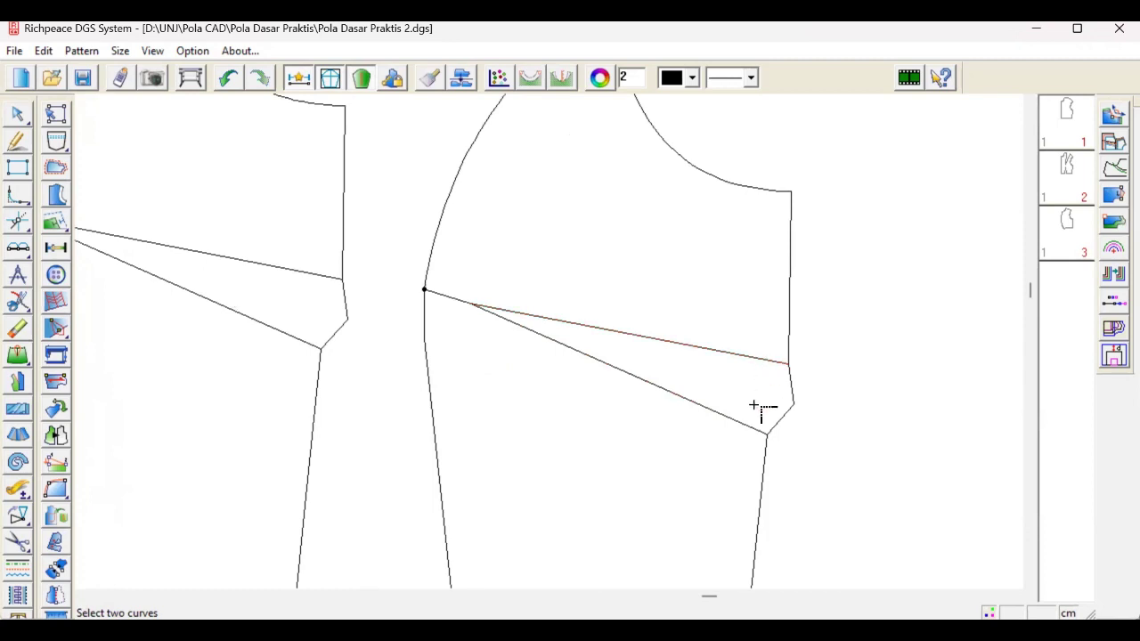
scroll(550, 339, down, 2)
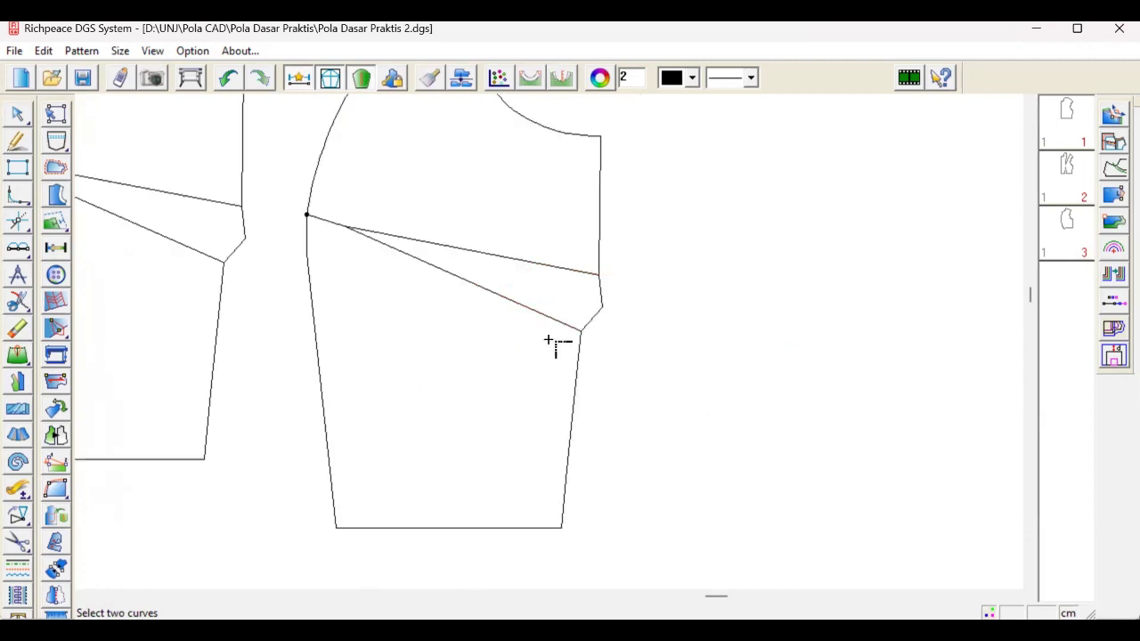
click(559, 283)
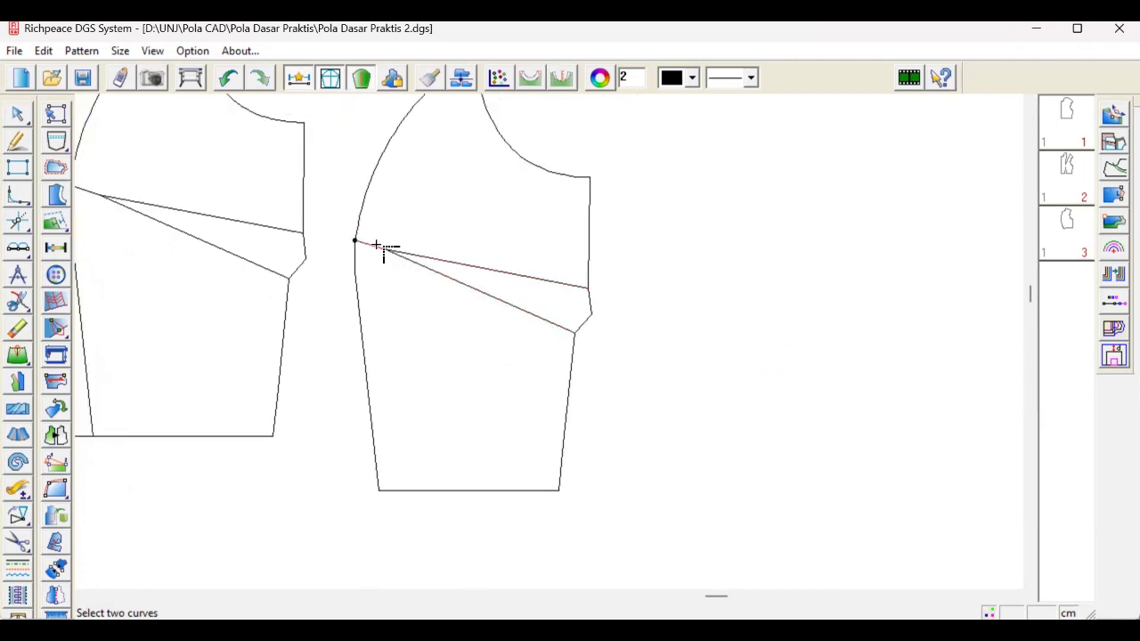
Step: Try to close the side dart by rotating the side panel's upper section about the bust point onto the lower dart leg, then undo it
right_click(734, 277)
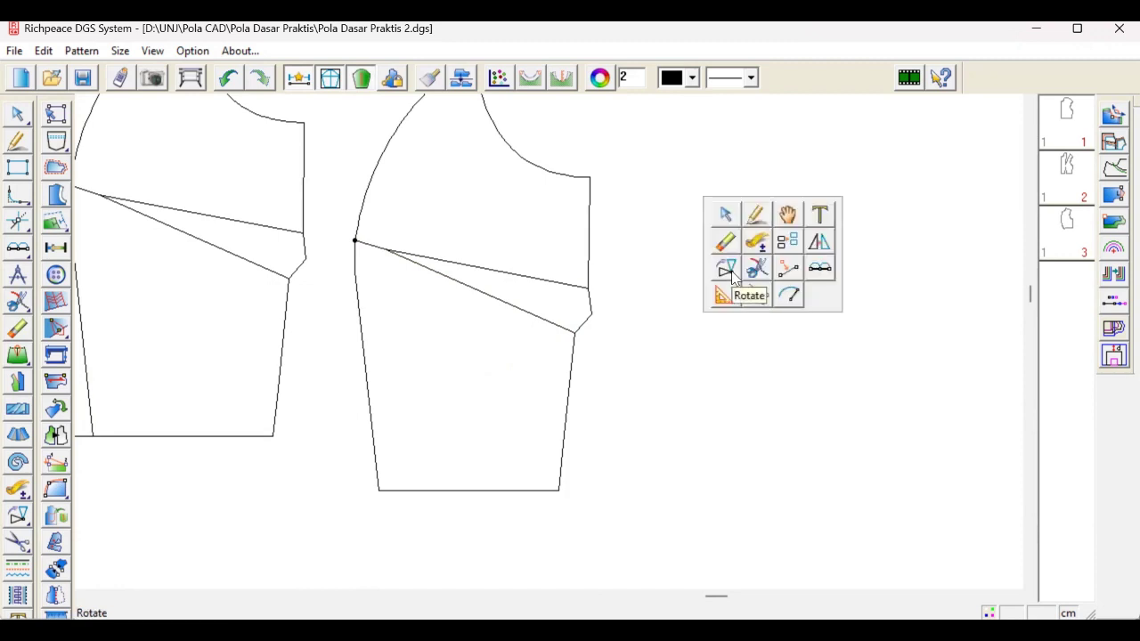
click(727, 270)
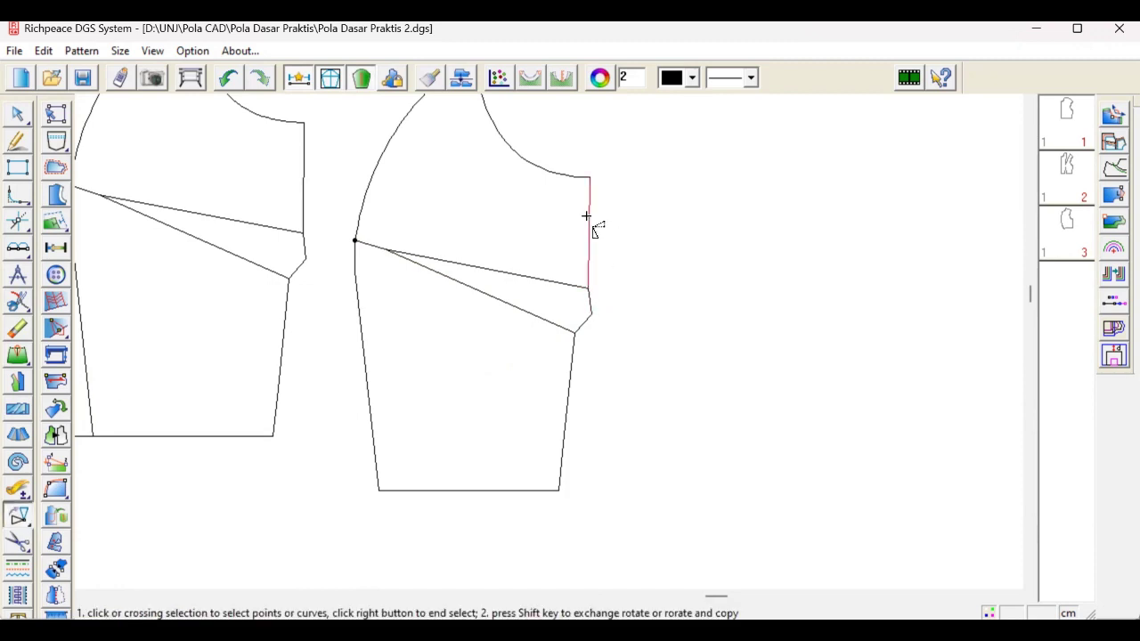
scroll(538, 195, down, 1)
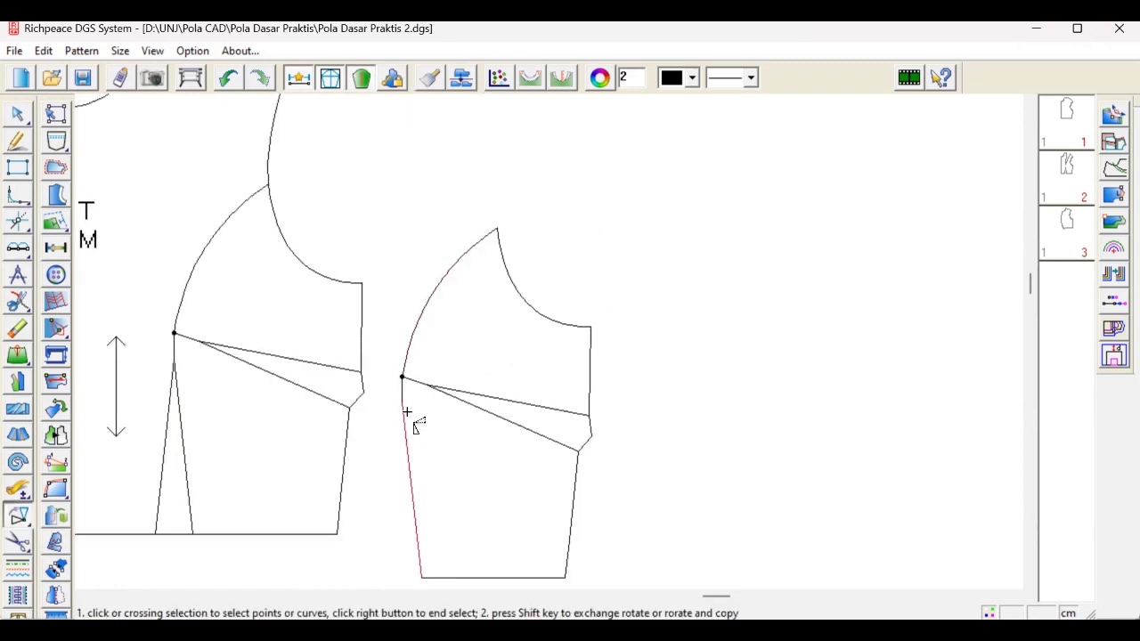
scroll(563, 386, up, 1)
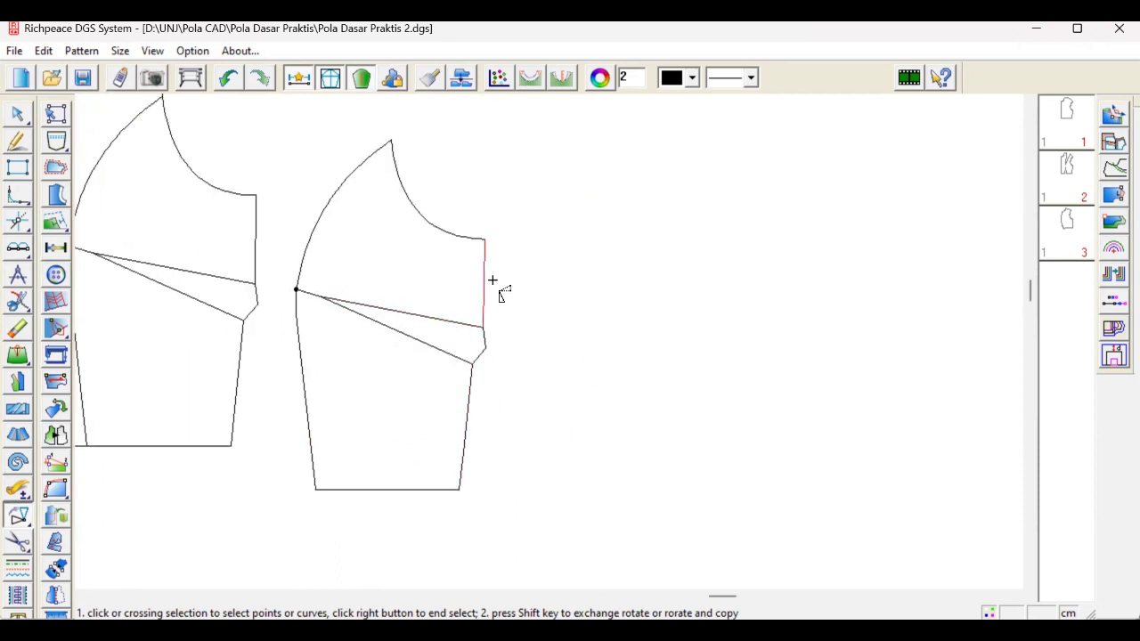
scroll(625, 362, down, 2)
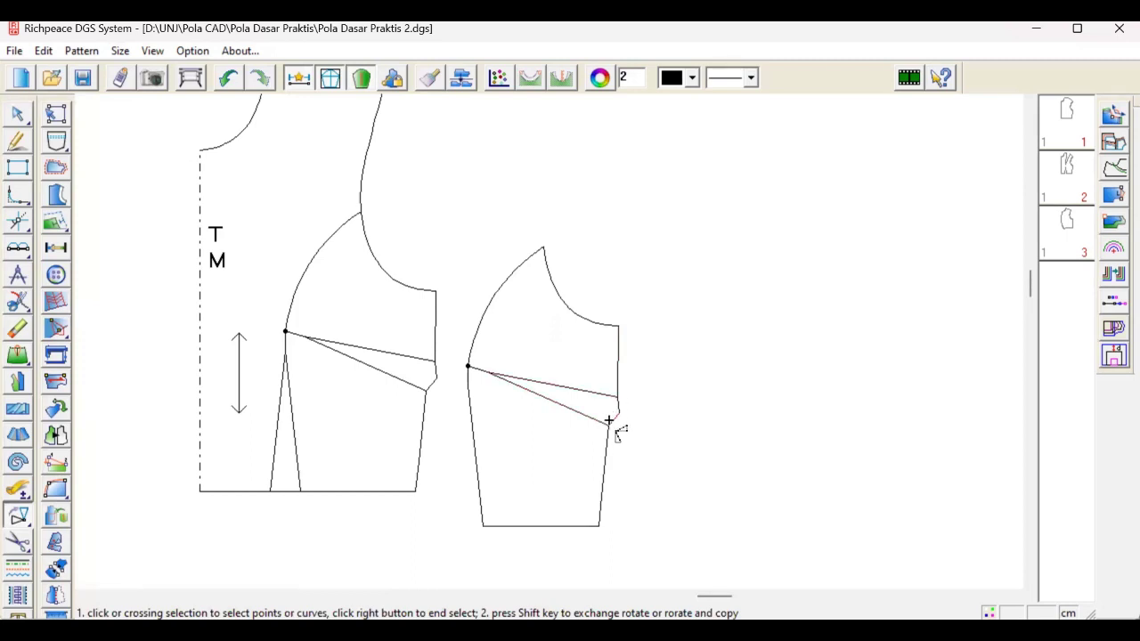
click(574, 389)
click(508, 277)
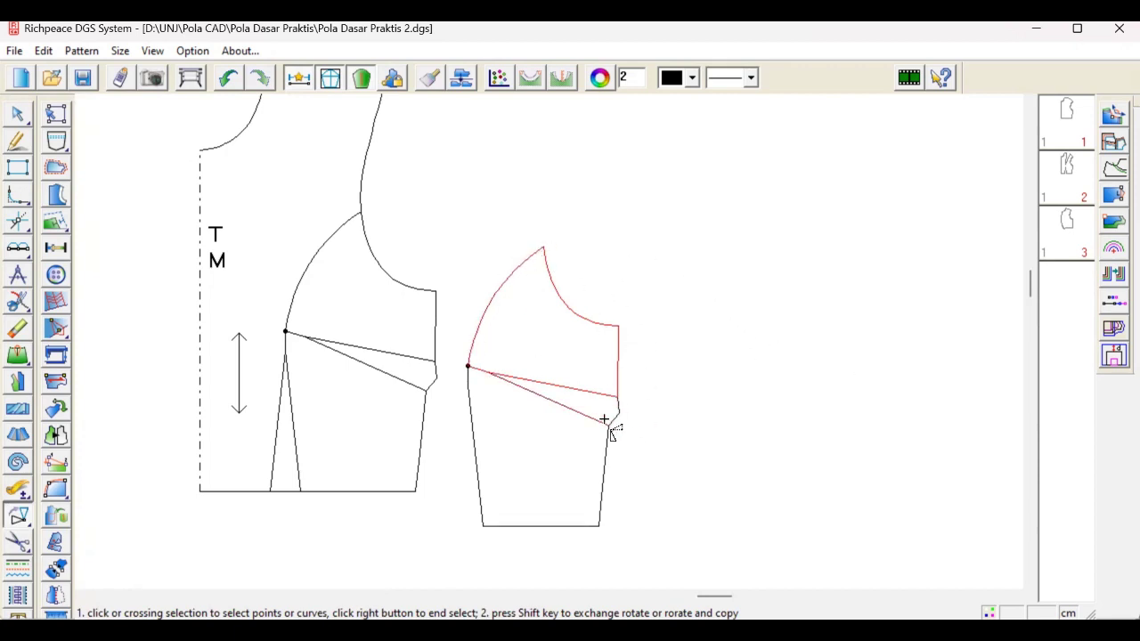
right_click(684, 291)
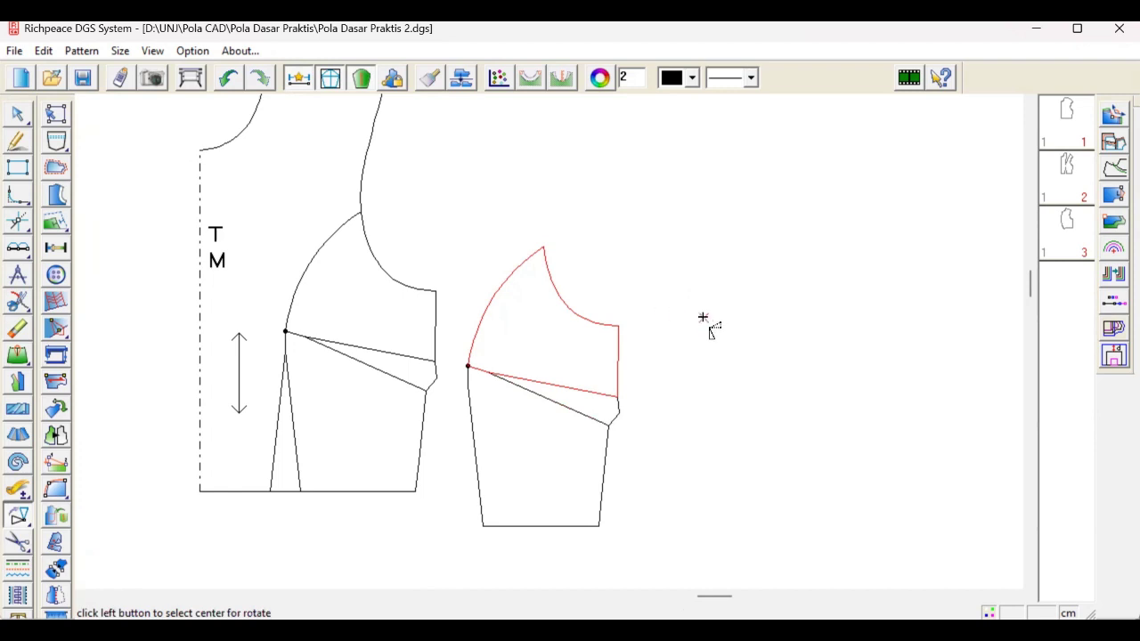
click(467, 365)
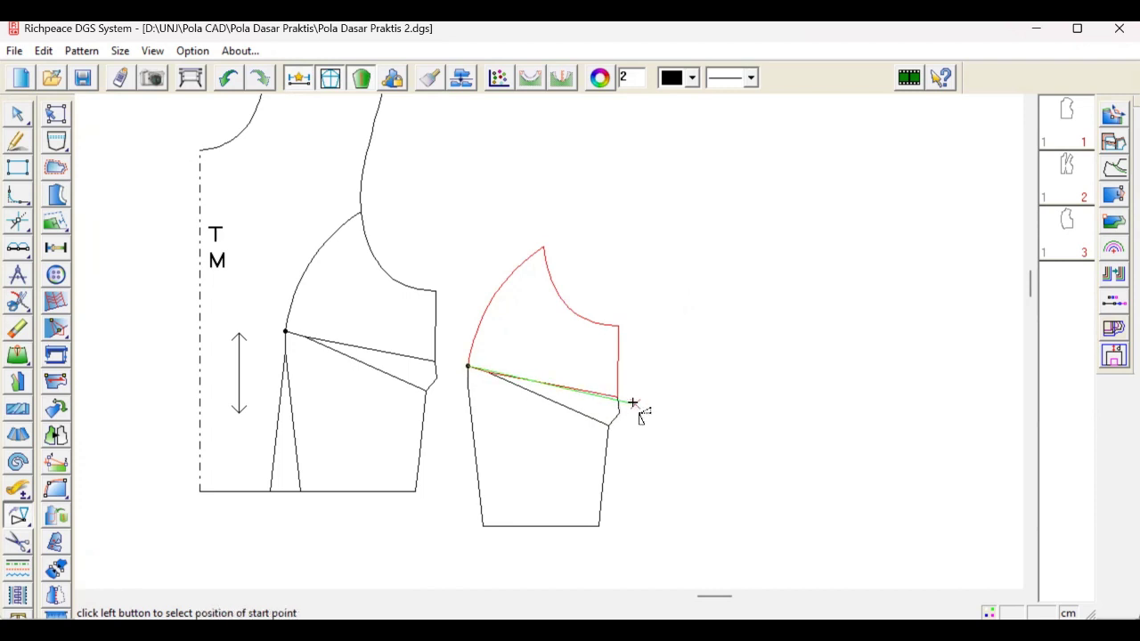
click(616, 396)
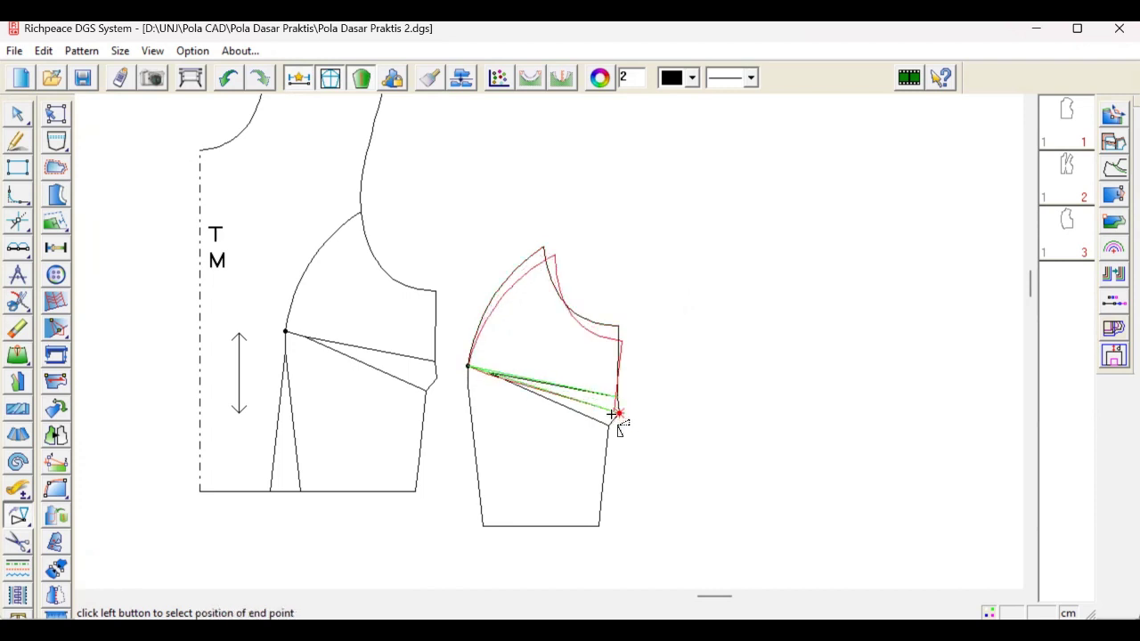
click(609, 426)
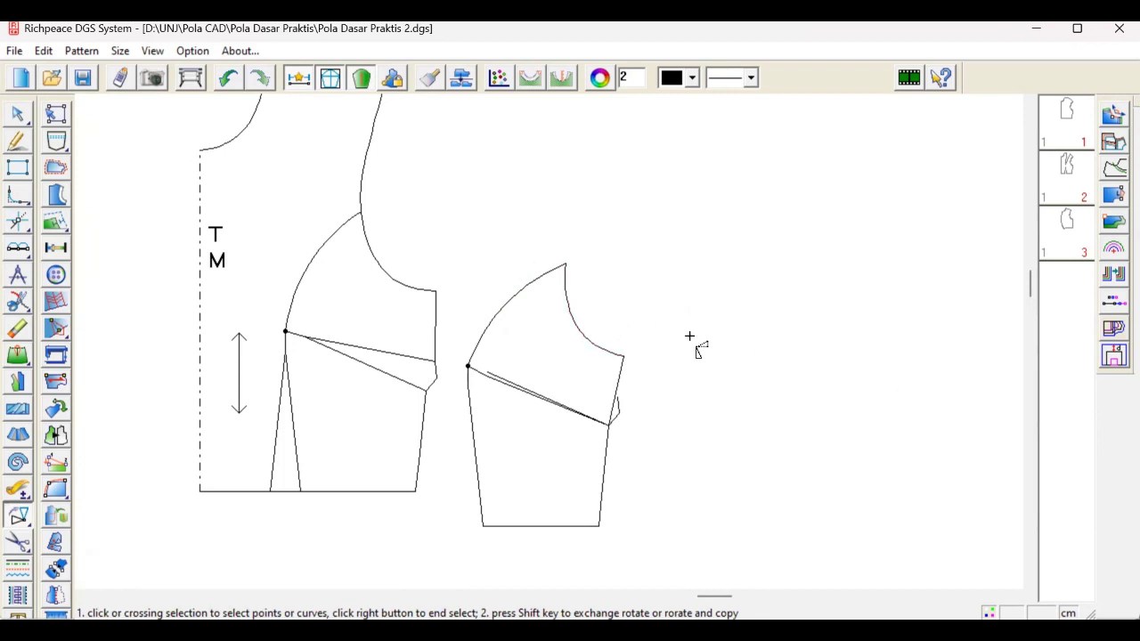
click(471, 350)
key(ctrl+z)
Step: Try to join the side panel's upper princess curve with its lower princess line using the Snip Curve tool
right_click(724, 189)
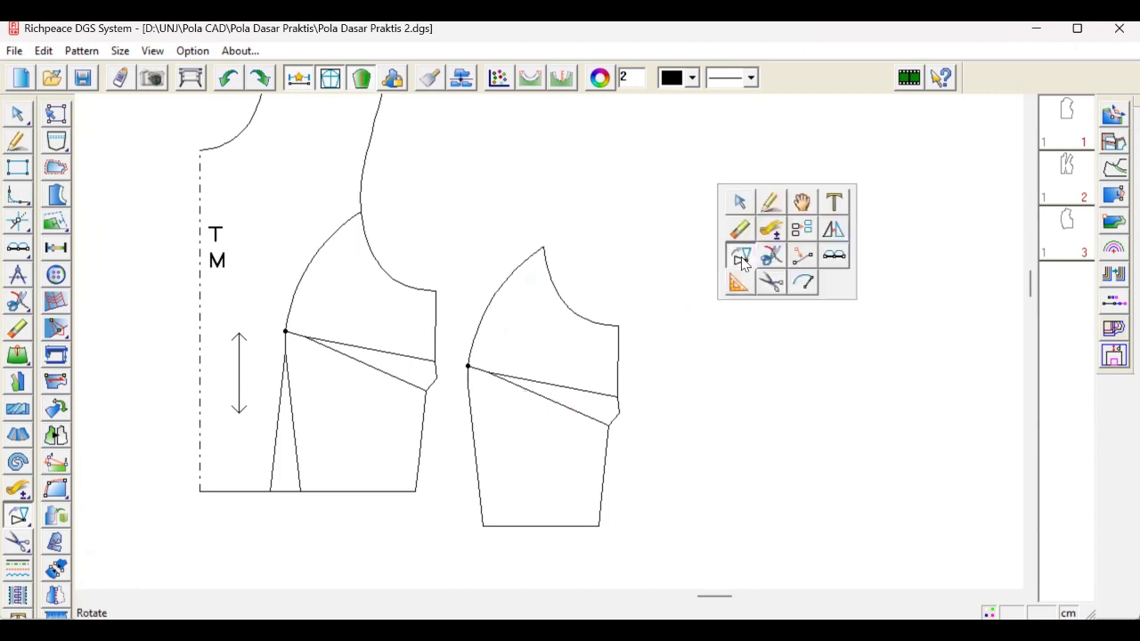
click(806, 292)
click(481, 330)
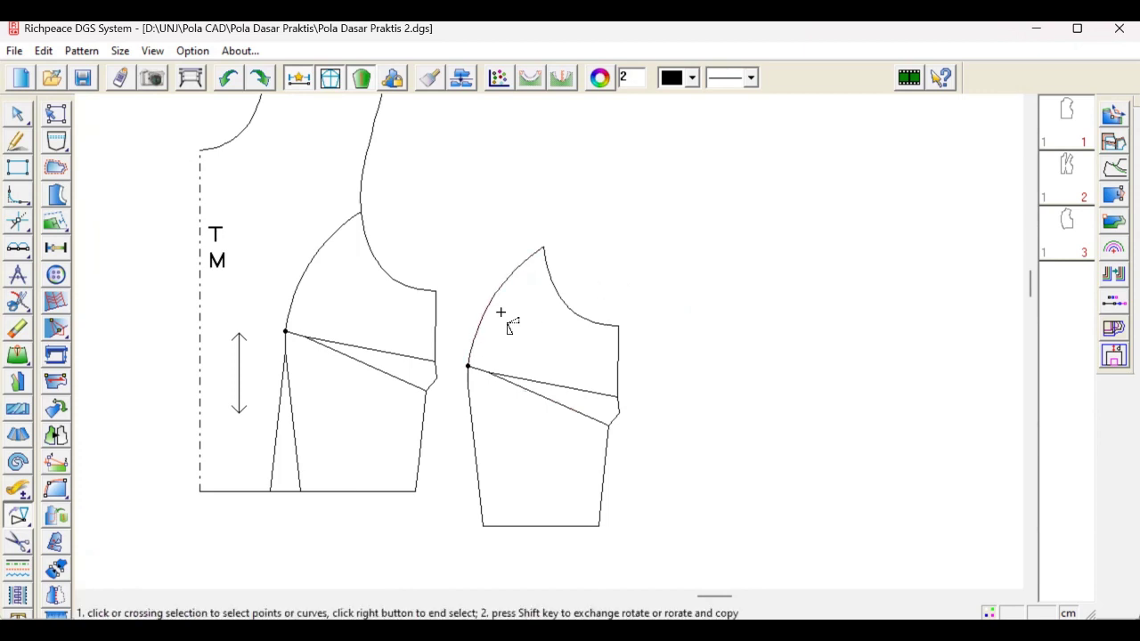
right_click(691, 175)
click(749, 243)
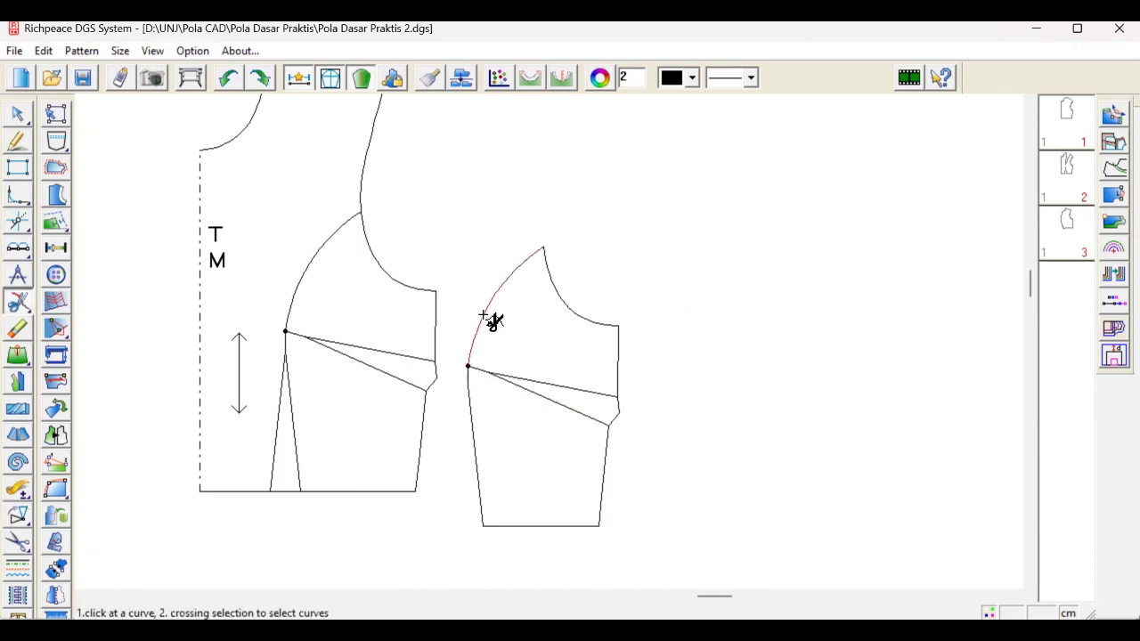
click(483, 315)
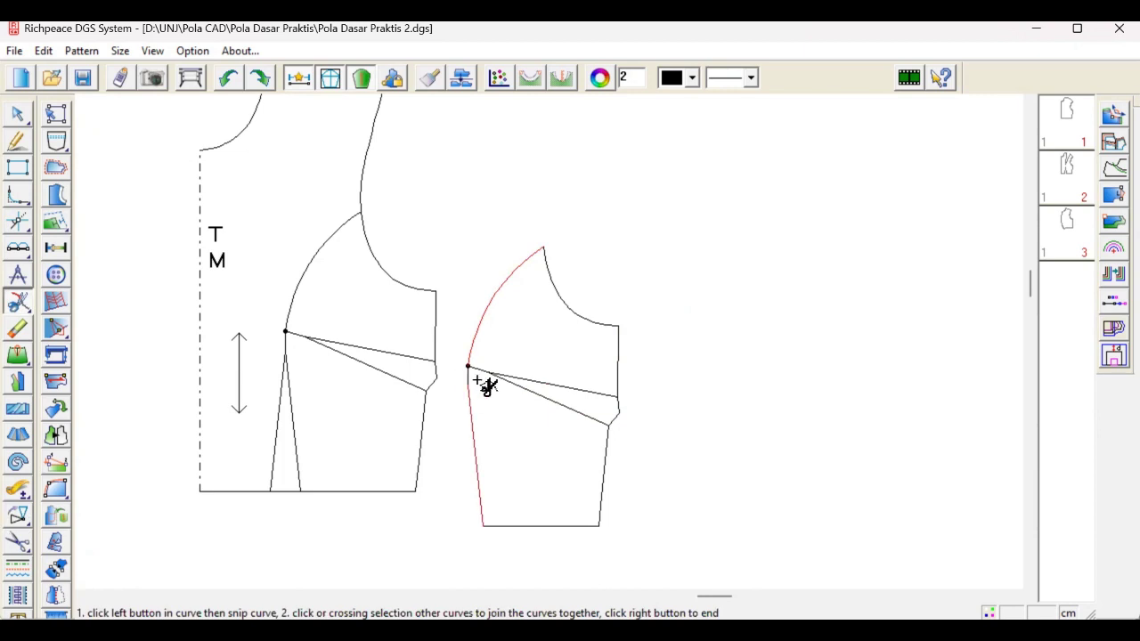
click(500, 374)
right_click(509, 357)
click(492, 309)
scroll(487, 399, up, 3)
right_click(452, 252)
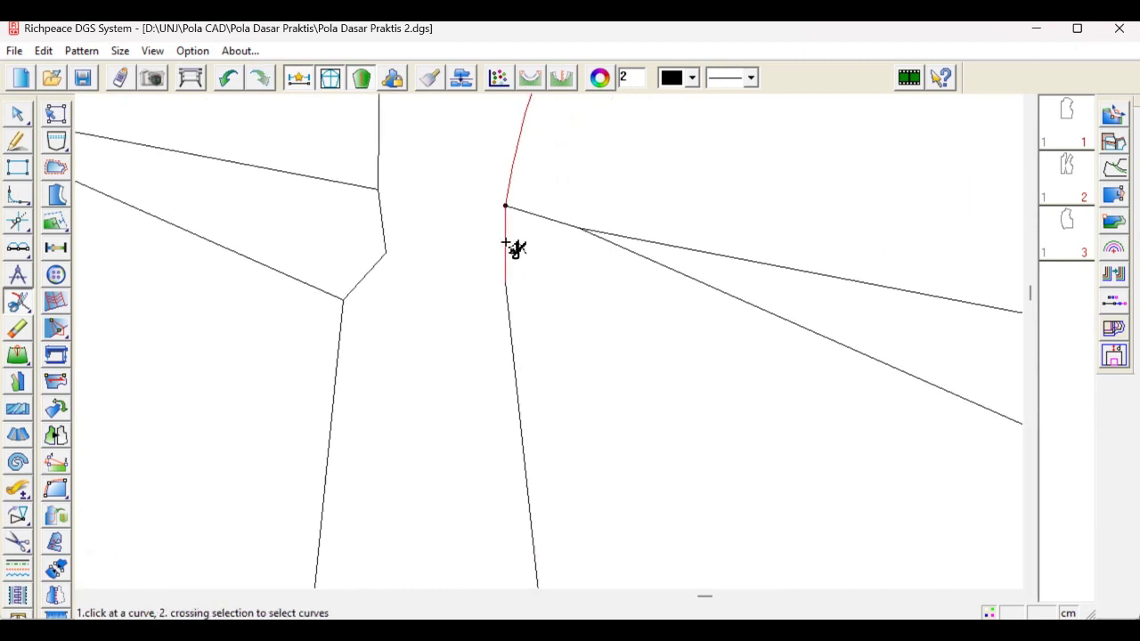
Step: Join the princess curve just below the bust point to the lower princess line, making one continuous curve
click(505, 245)
click(508, 308)
right_click(486, 309)
scroll(669, 363, down, 3)
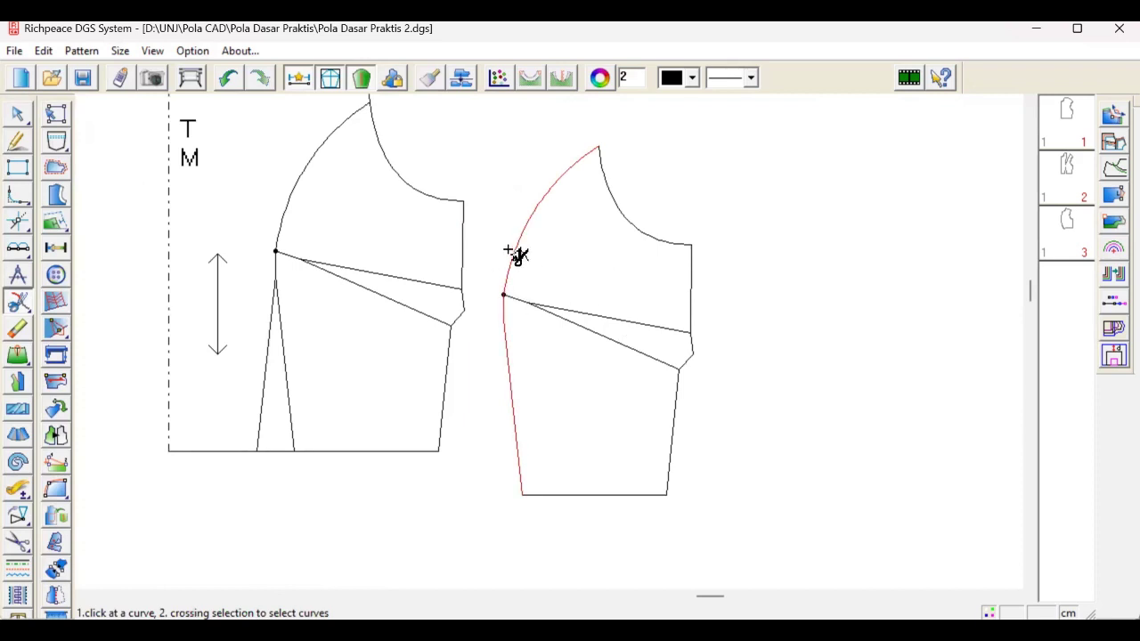
Step: Try to rotate the side panel's upper section together with the whole joined princess line to close the side dart, then undo it
right_click(711, 199)
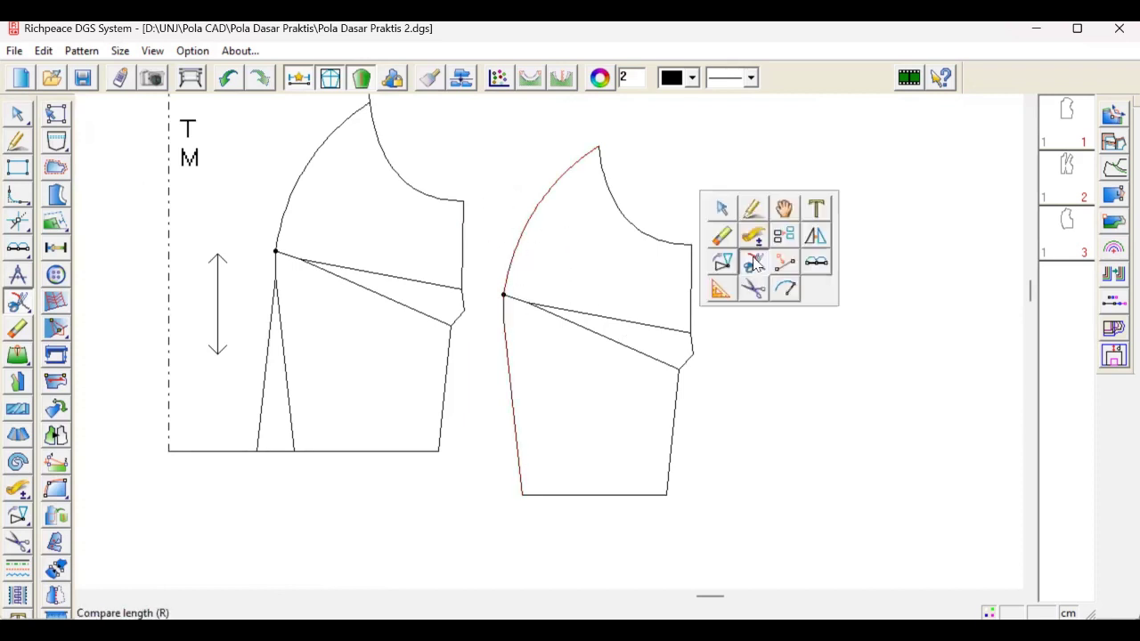
click(721, 263)
click(693, 285)
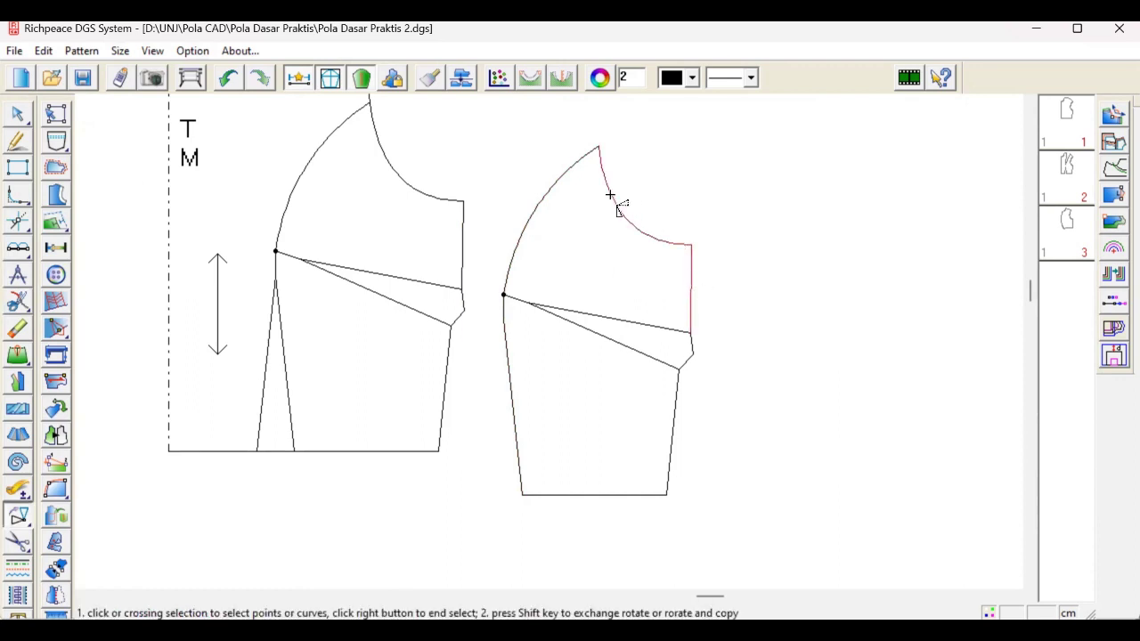
click(617, 204)
click(540, 198)
click(518, 298)
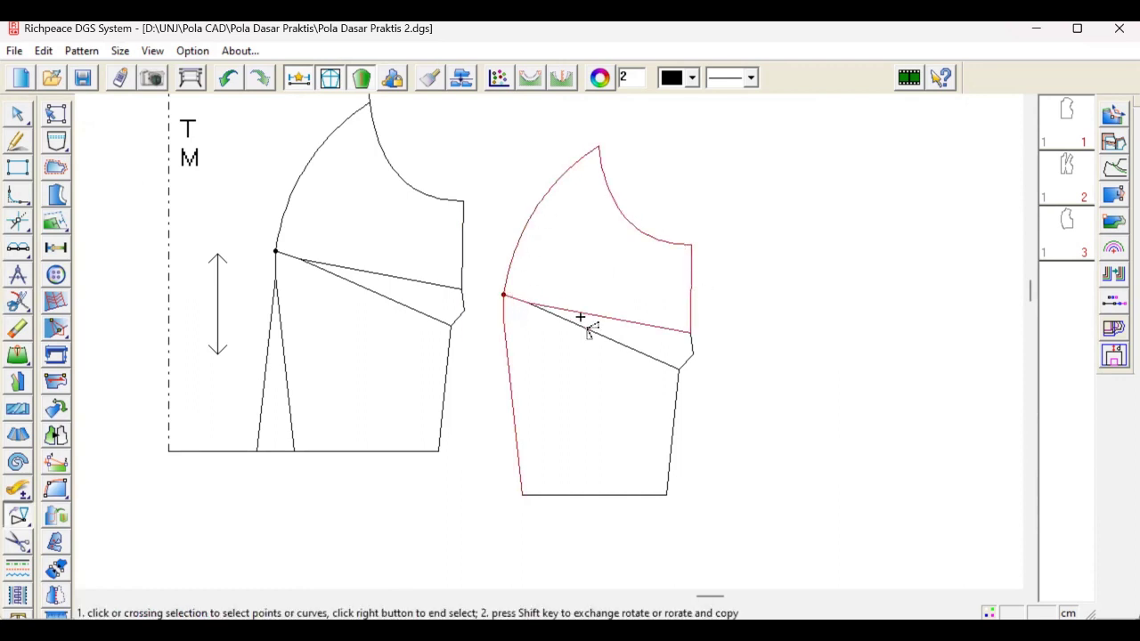
right_click(809, 227)
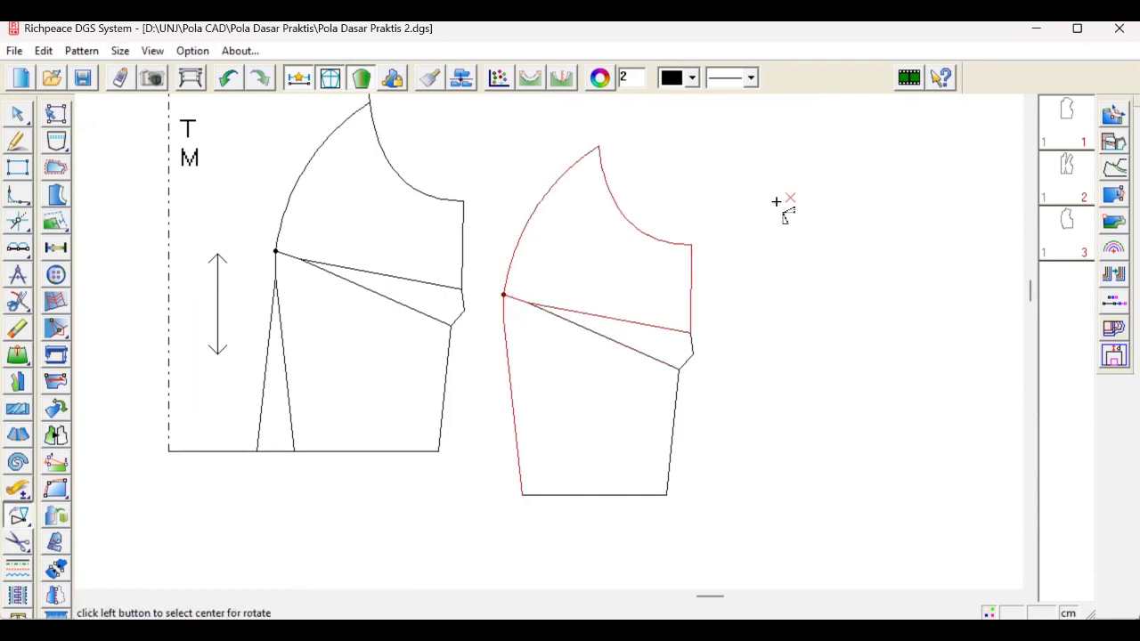
click(504, 294)
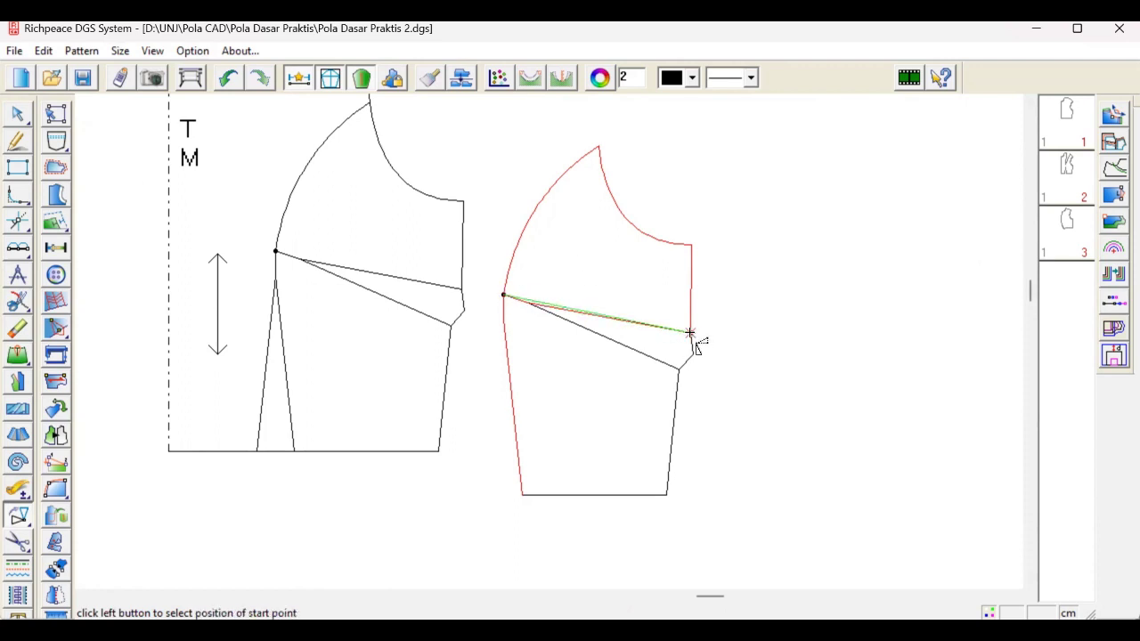
click(690, 332)
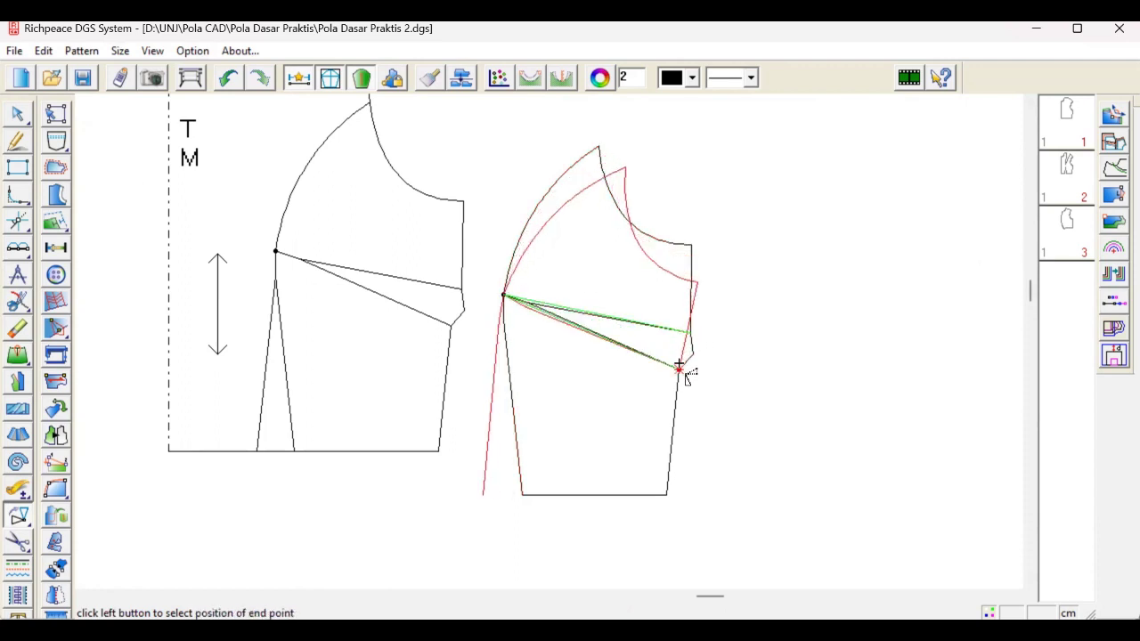
click(680, 368)
click(494, 389)
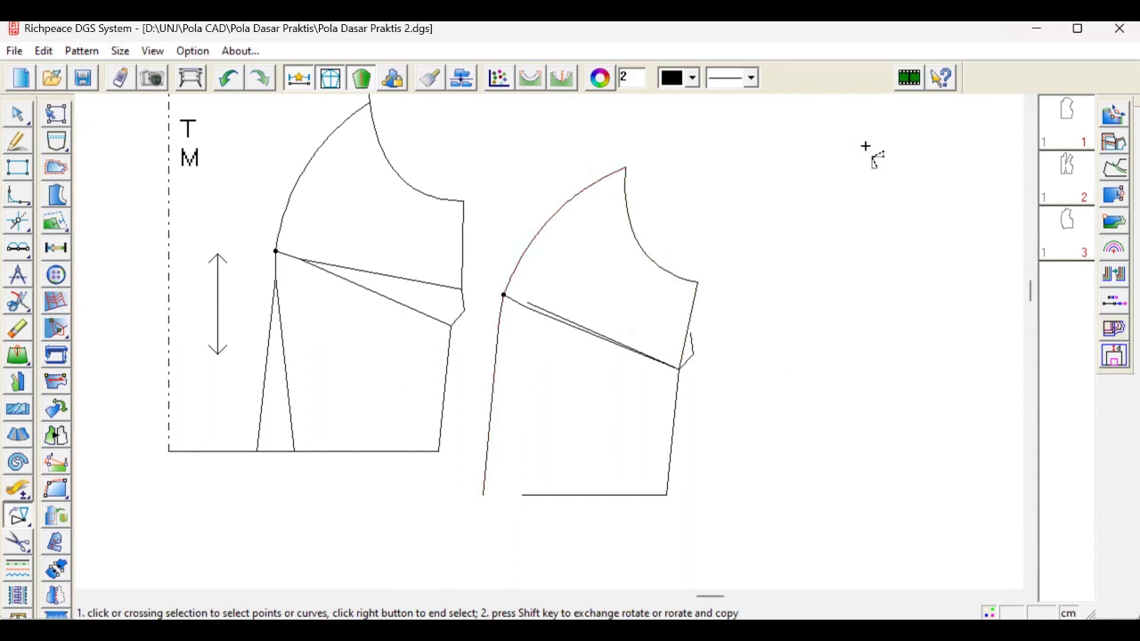
key(ctrl+z)
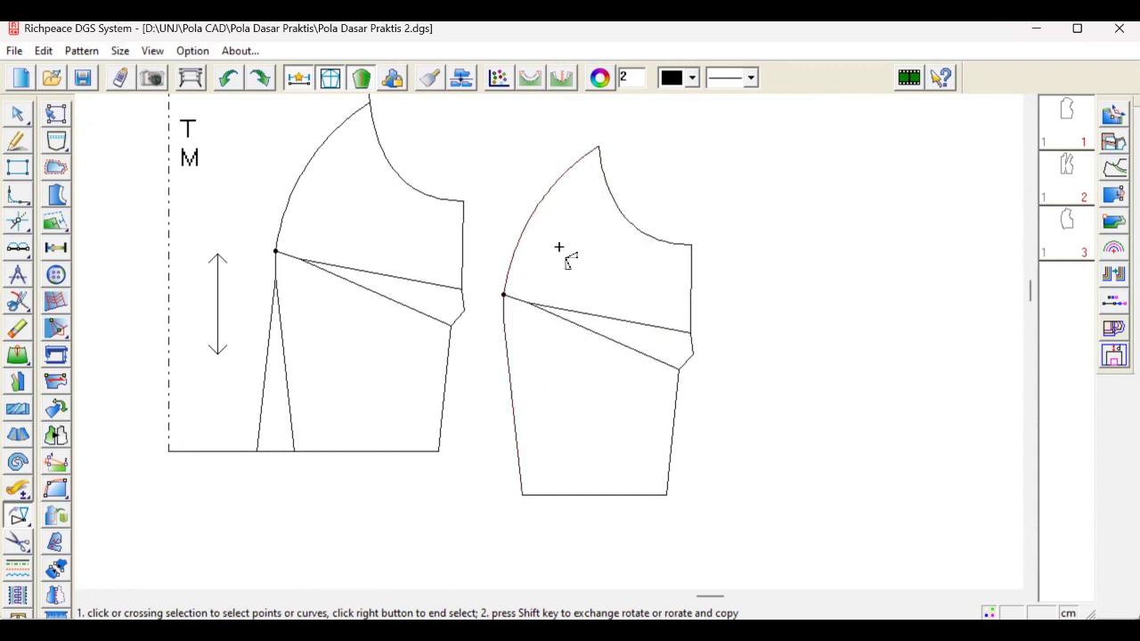
Step: Snip the joined princess line of the side panel at the bust point
right_click(602, 264)
click(610, 318)
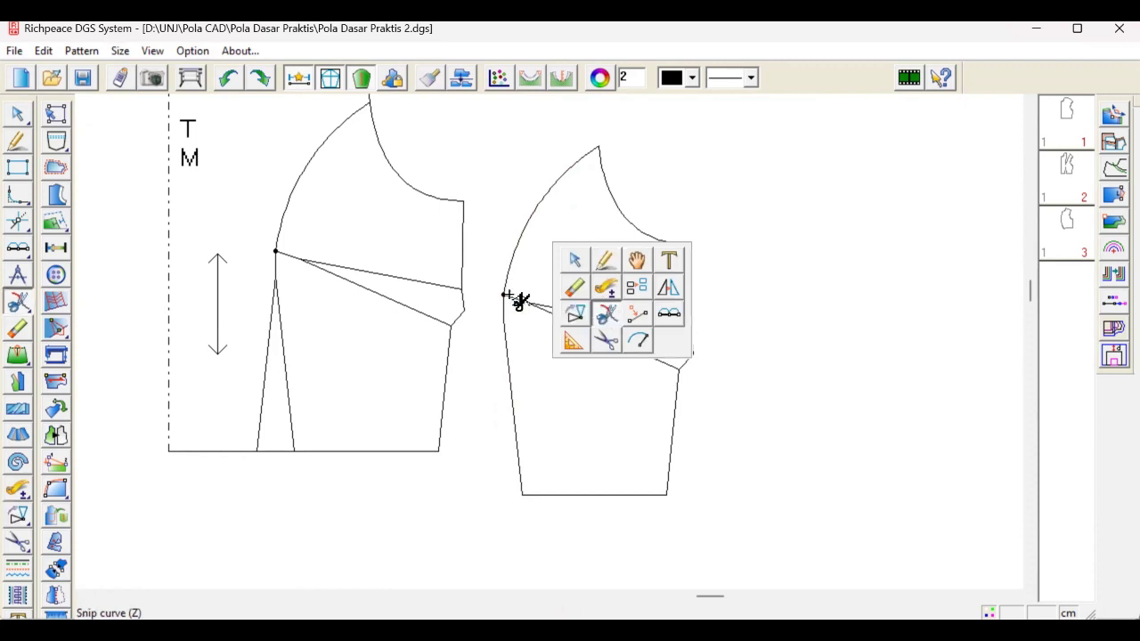
click(503, 295)
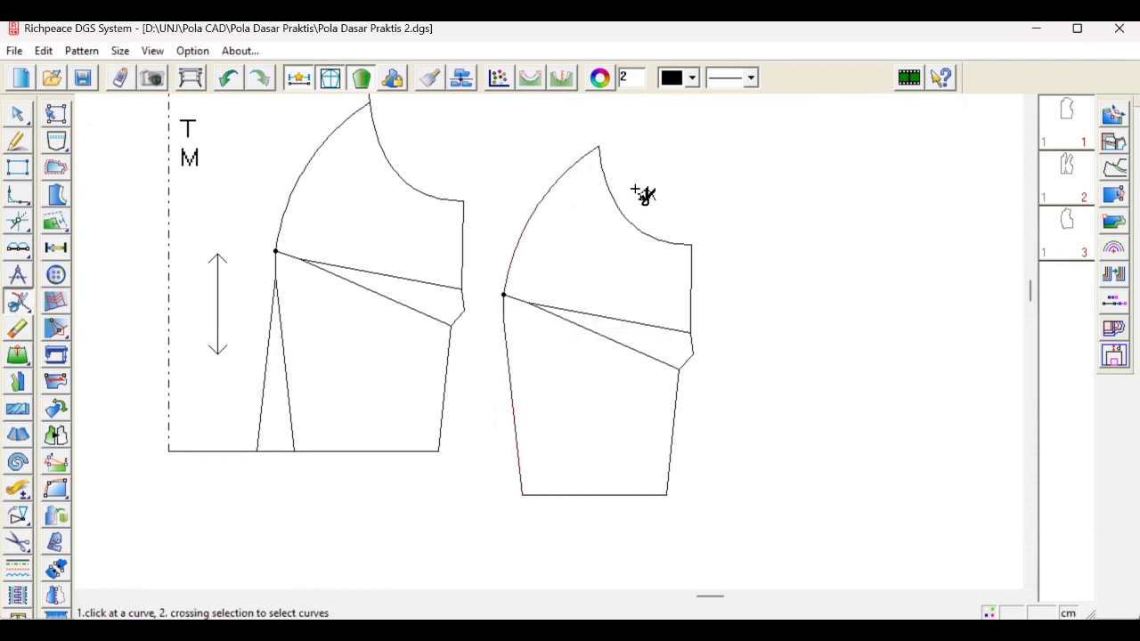
Step: Rotate the side panel's armhole, upper side seam, upper princess curve and upper dart leg about the bust point until the side dart closes
right_click(698, 246)
click(705, 274)
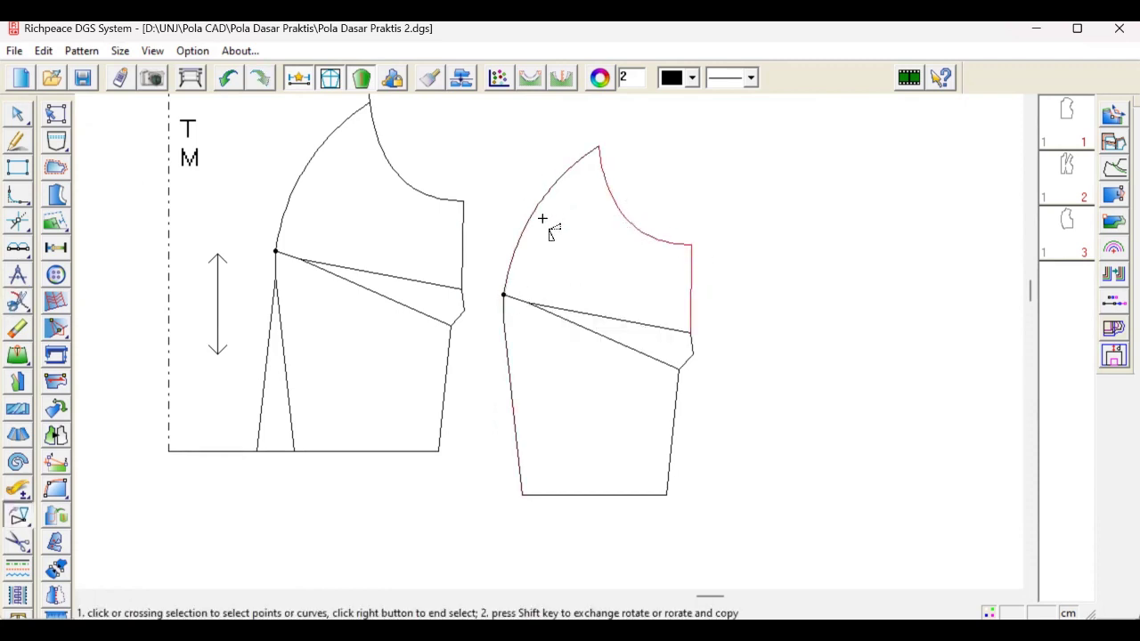
click(524, 245)
click(570, 308)
right_click(745, 241)
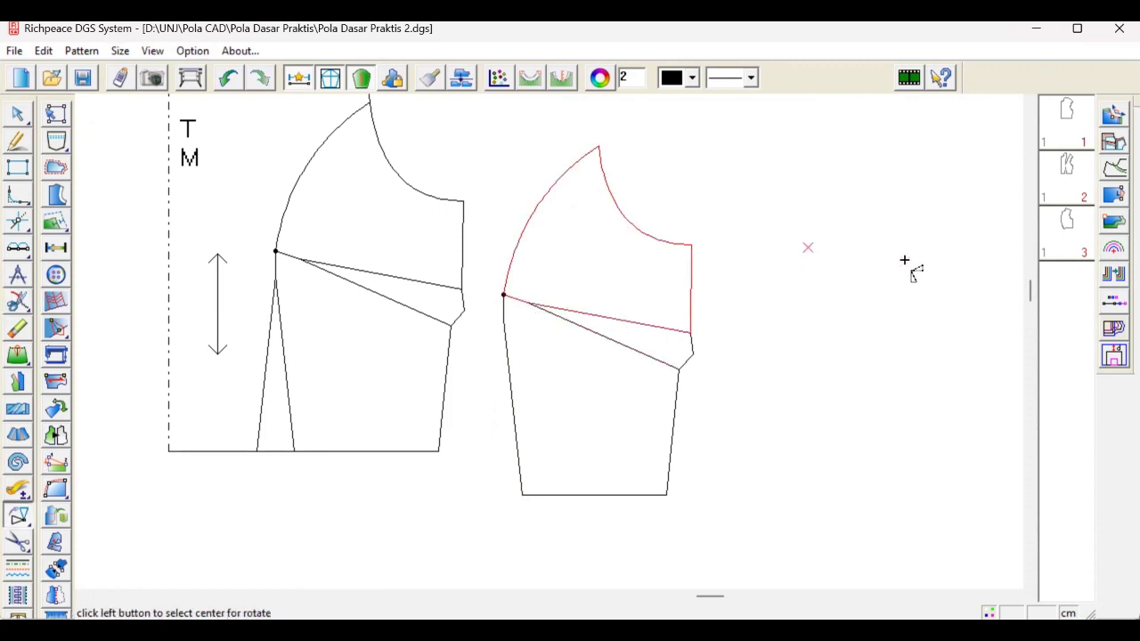
click(503, 294)
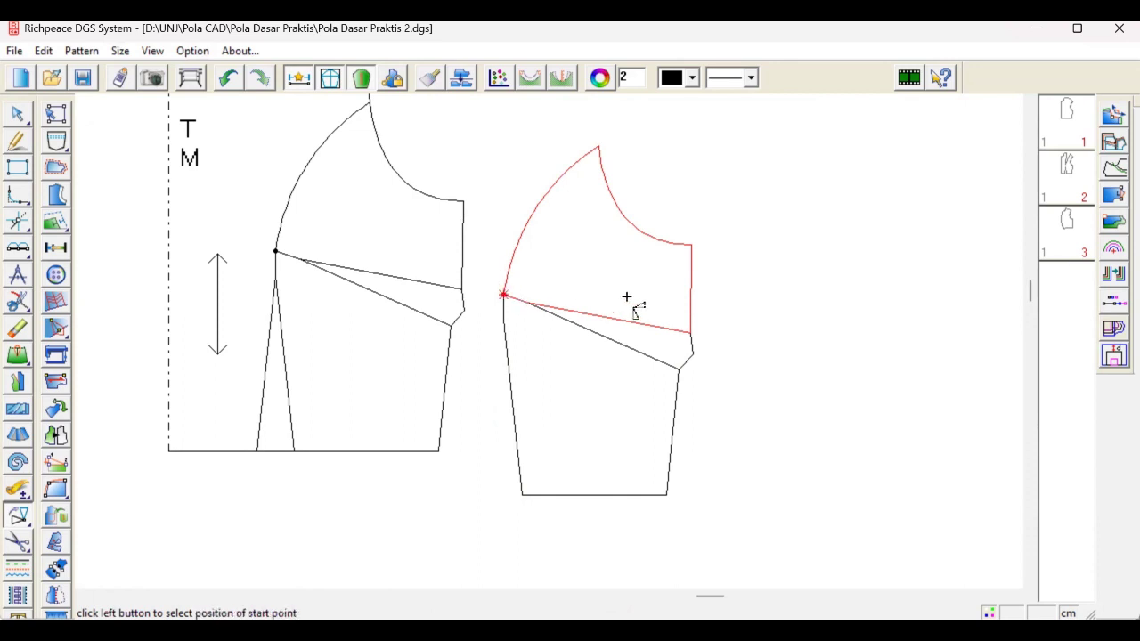
click(692, 333)
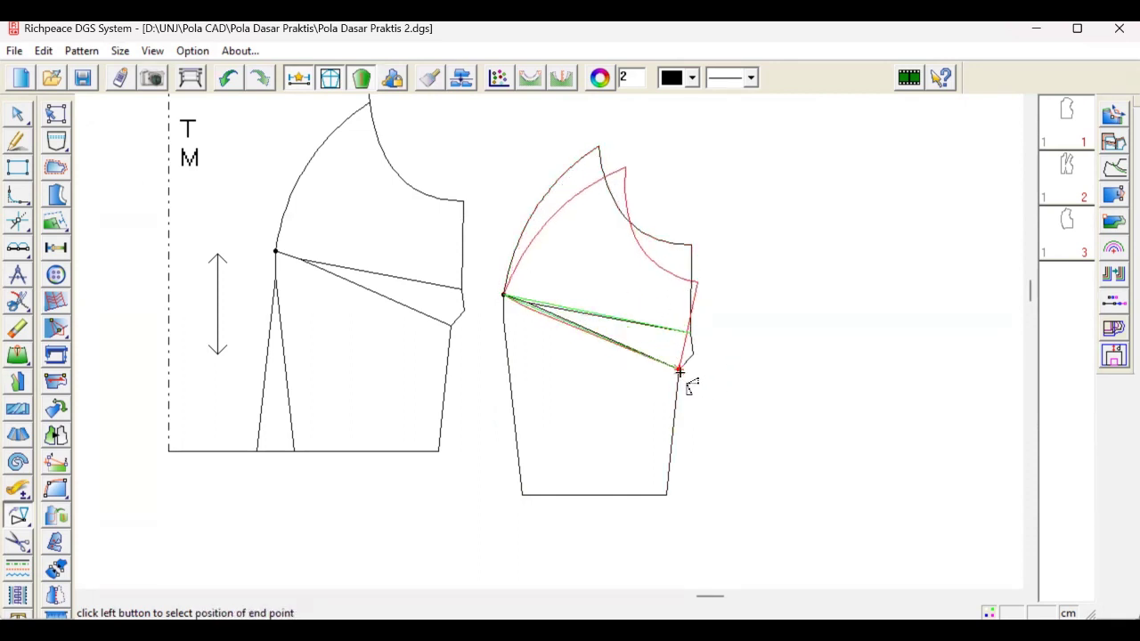
scroll(684, 374, up, 3)
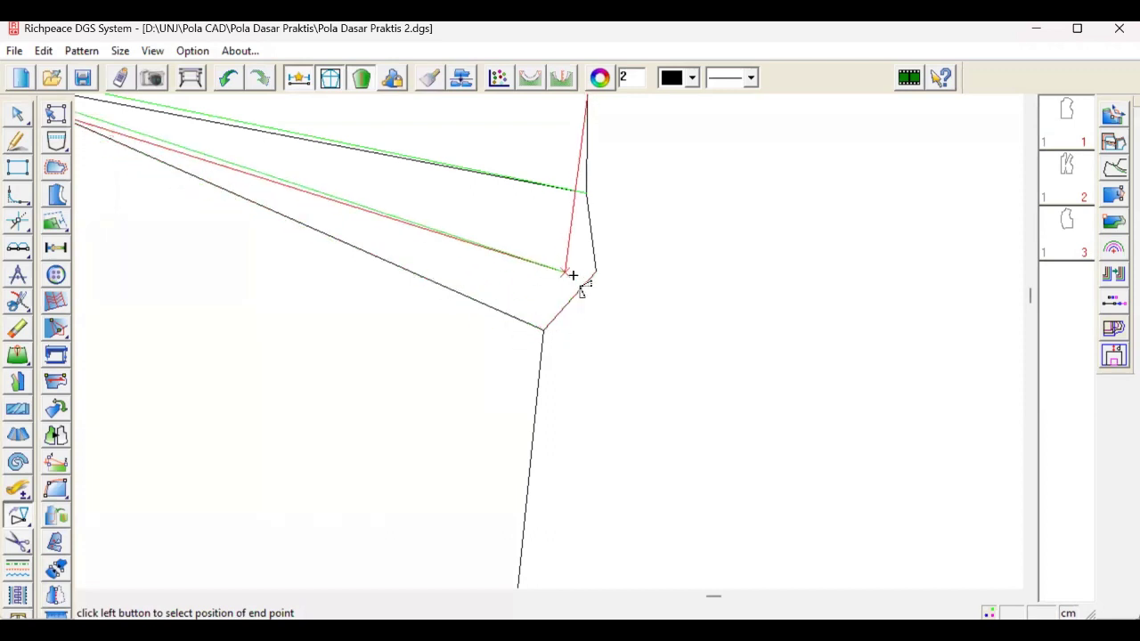
click(544, 329)
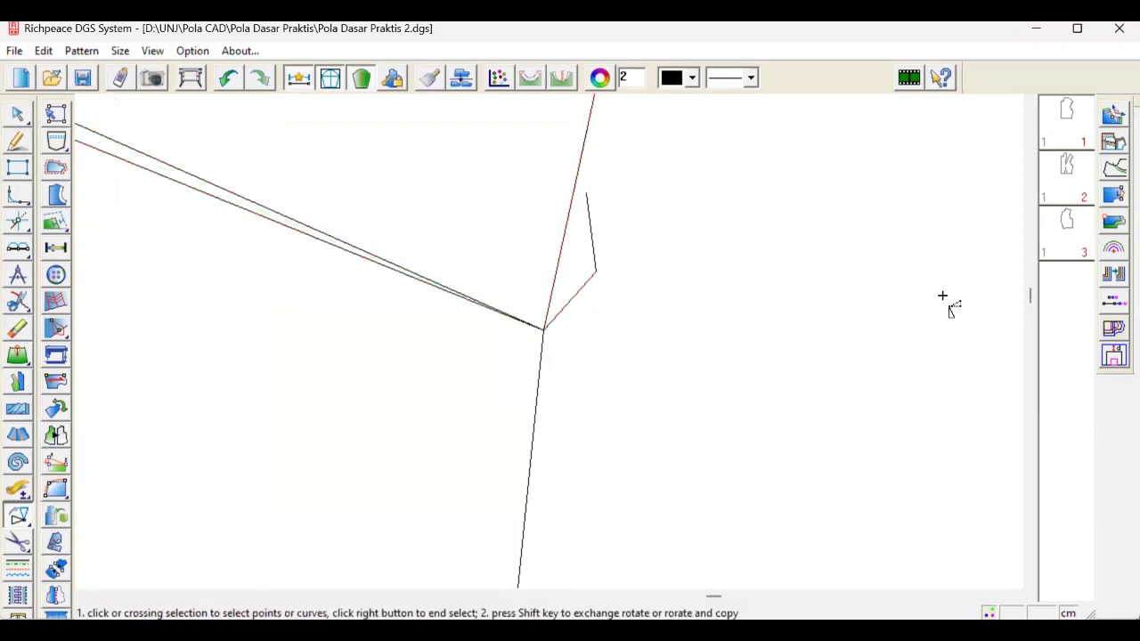
Step: Erase the leftover lower dart leg and the dart's fold lines at the side seam of the rotated side panel
scroll(537, 336, down, 2)
scroll(448, 247, down, 2)
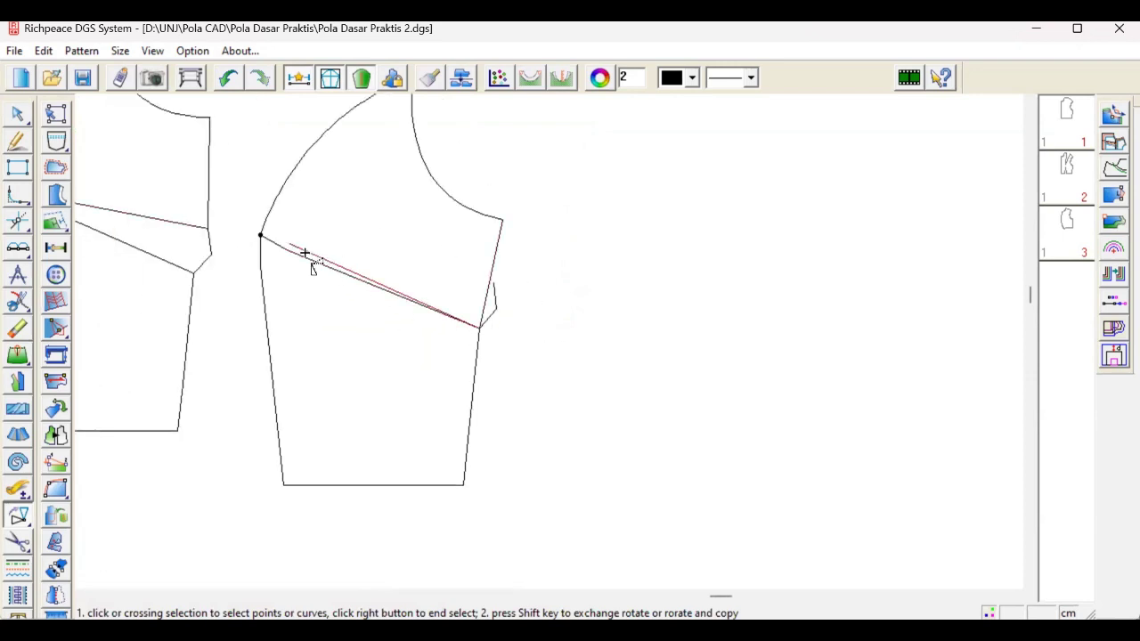
right_click(511, 312)
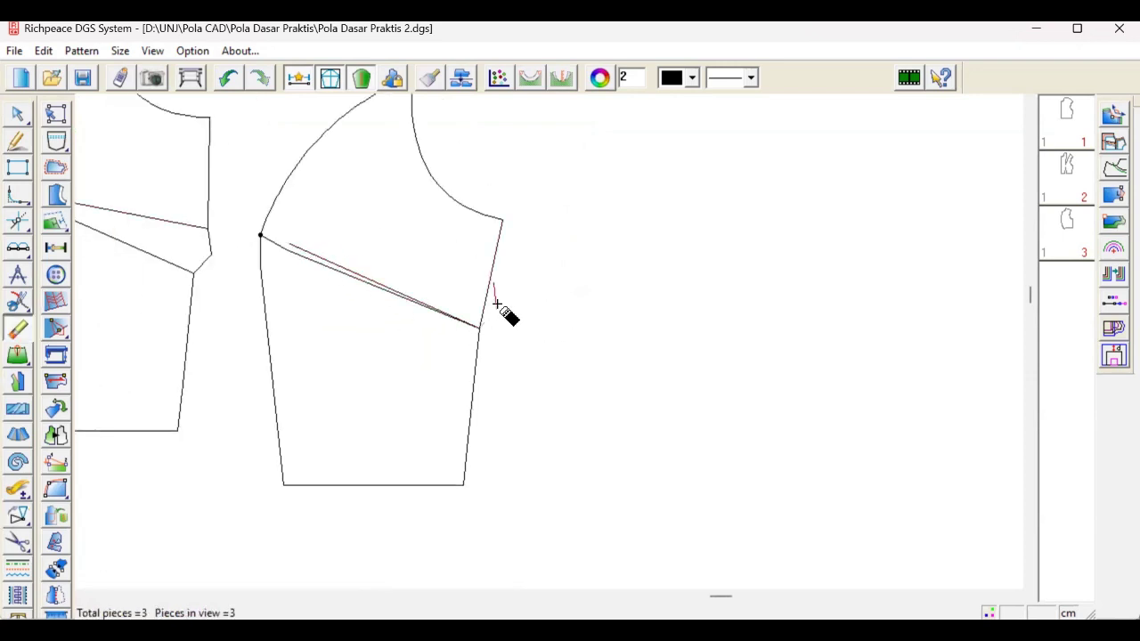
scroll(551, 343, down, 2)
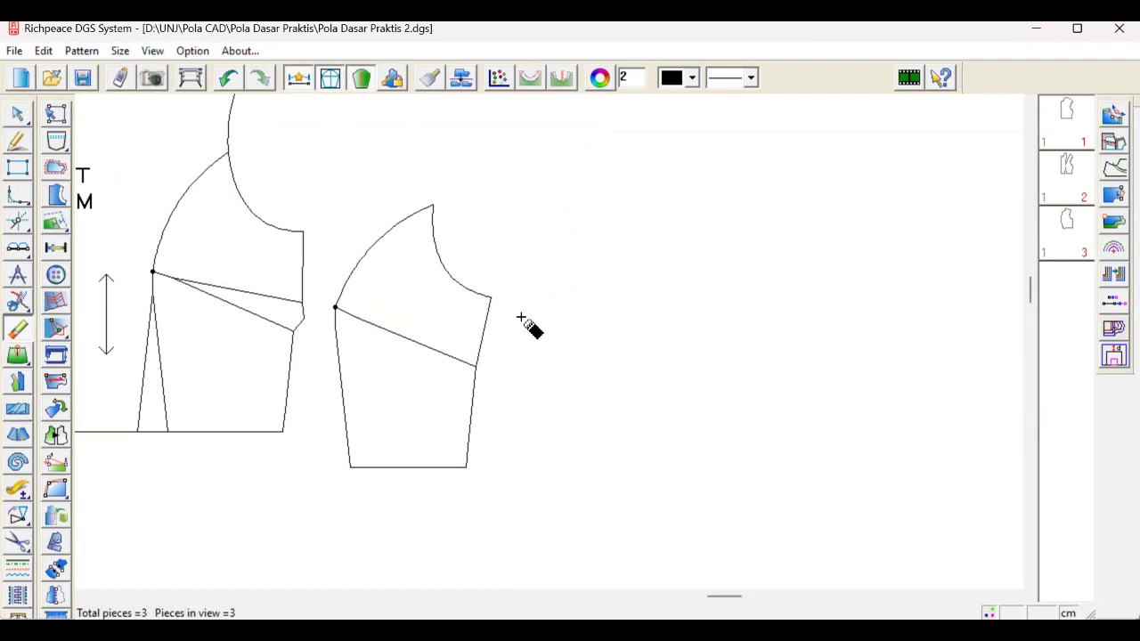
Step: Erase the princess curve between the armhole and the bust point on the front bodice
click(13, 517)
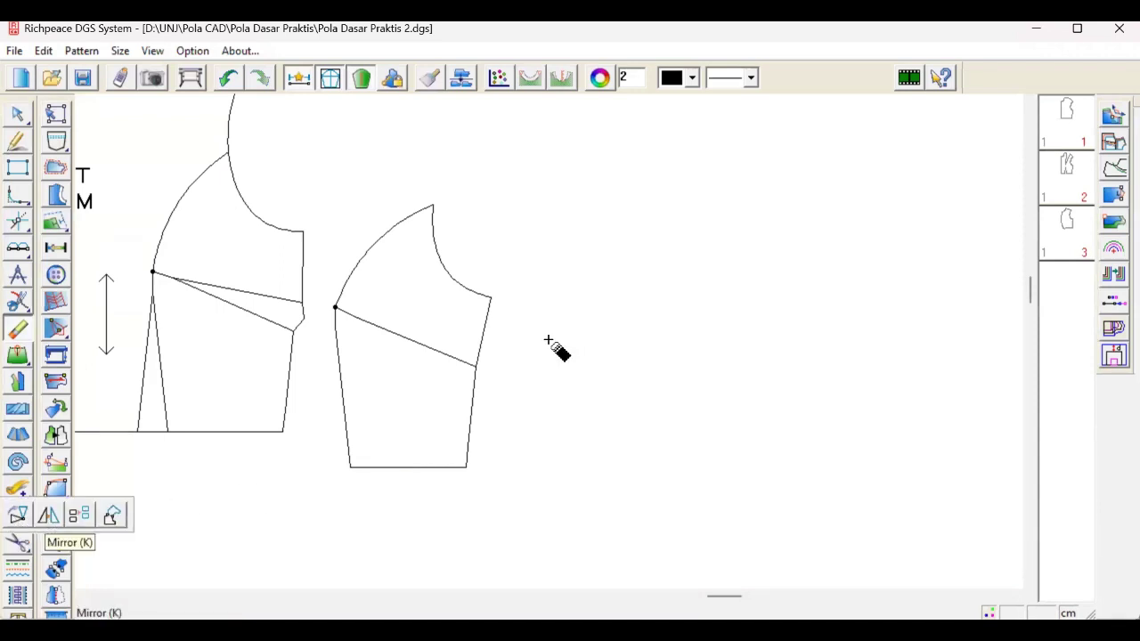
scroll(555, 343, down, 5)
scroll(585, 496, up, 4)
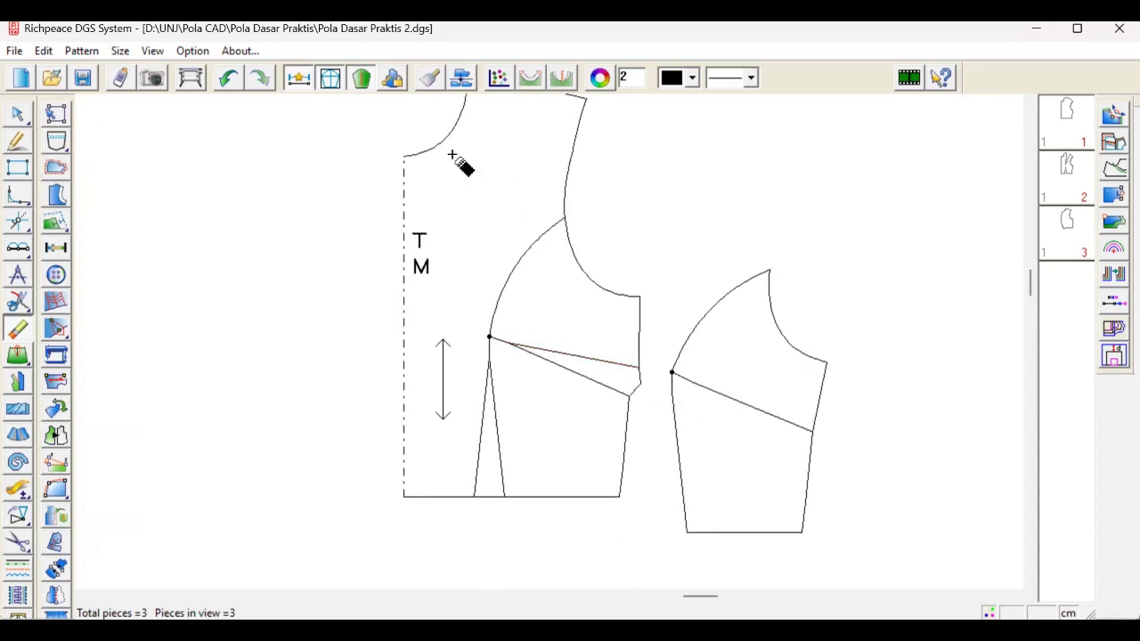
scroll(546, 343, down, 1)
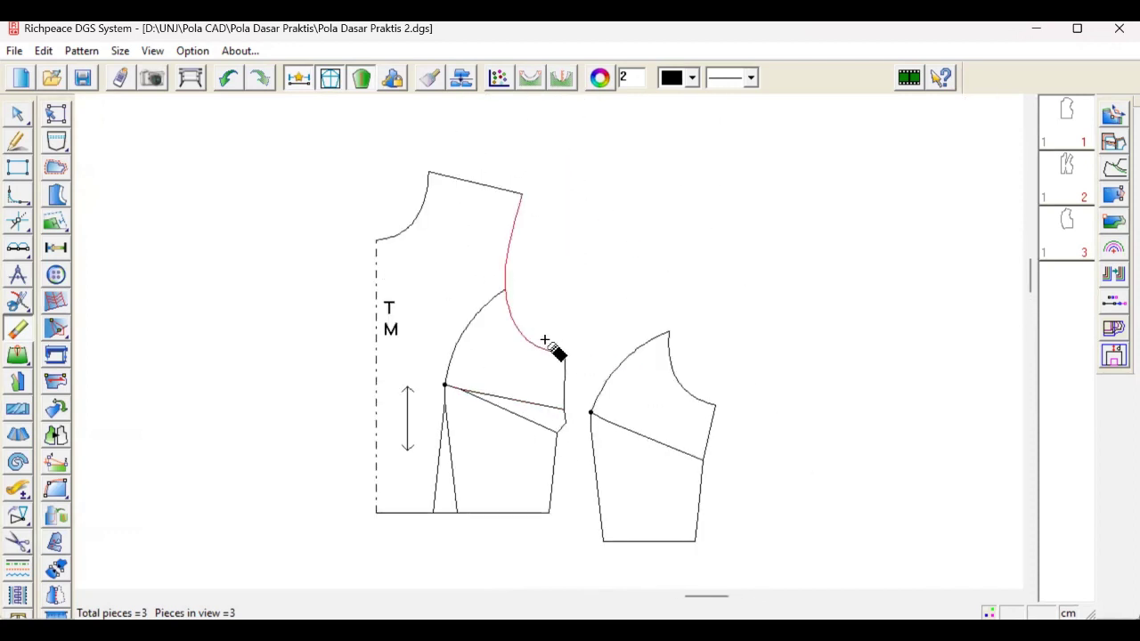
right_click(594, 252)
click(603, 285)
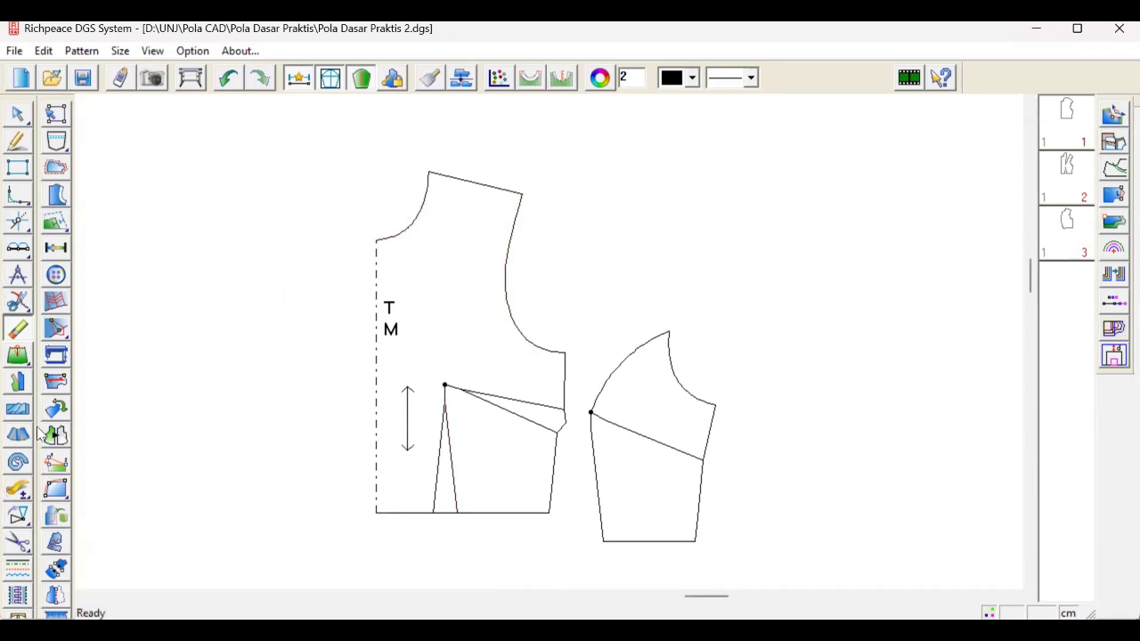
Step: Try to mirror the front bodice about its centre front line by picking its outline and dart lines individually
click(19, 523)
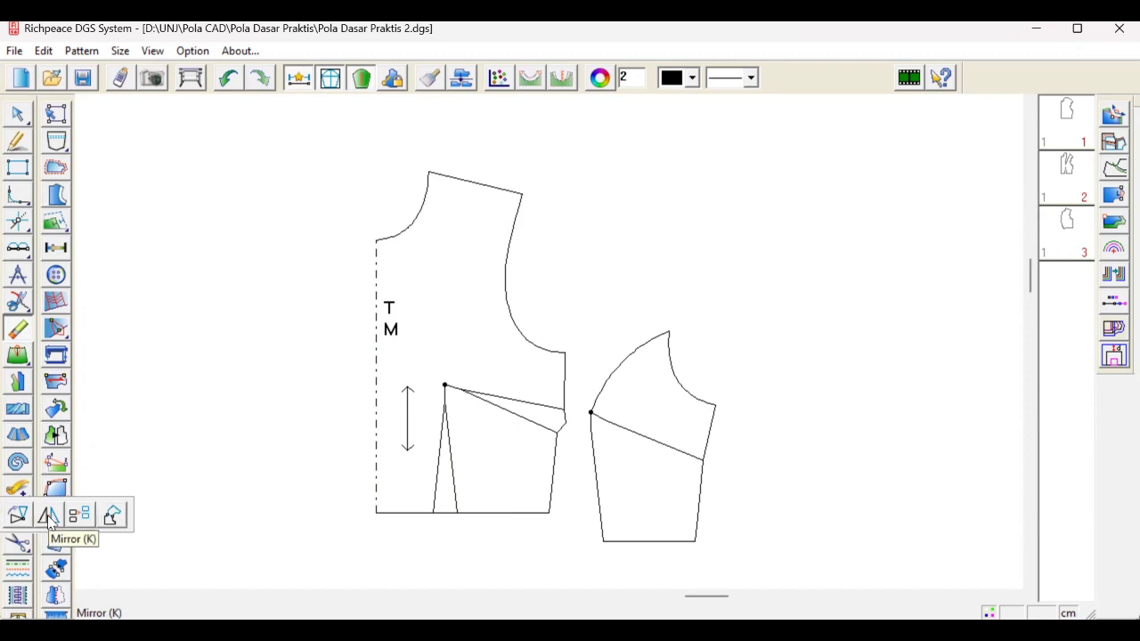
click(49, 520)
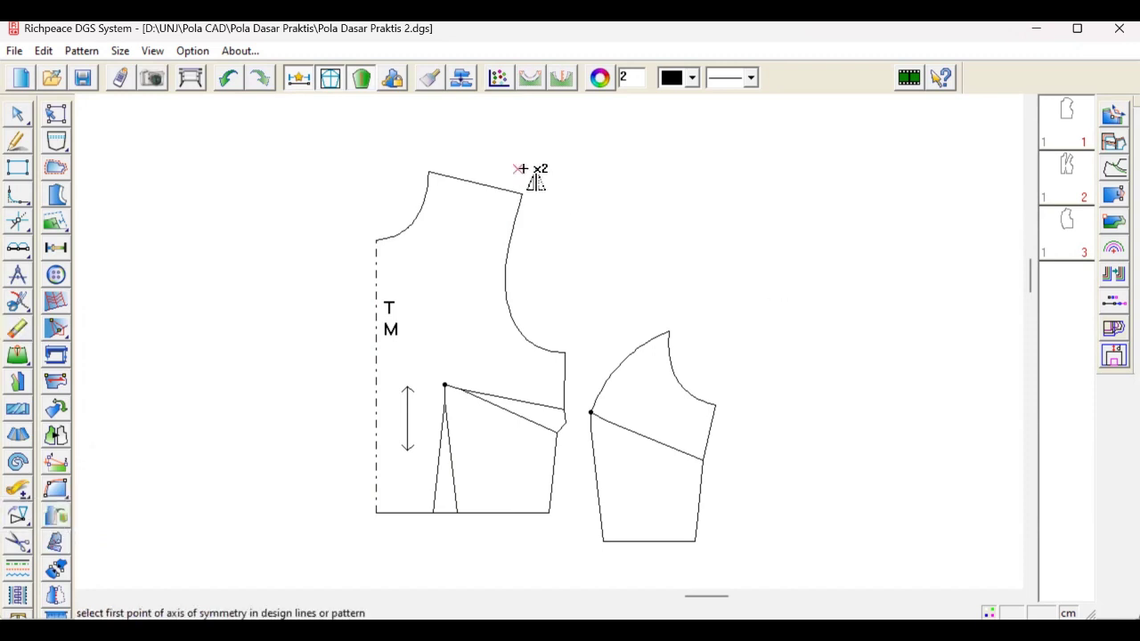
scroll(463, 292, down, 1)
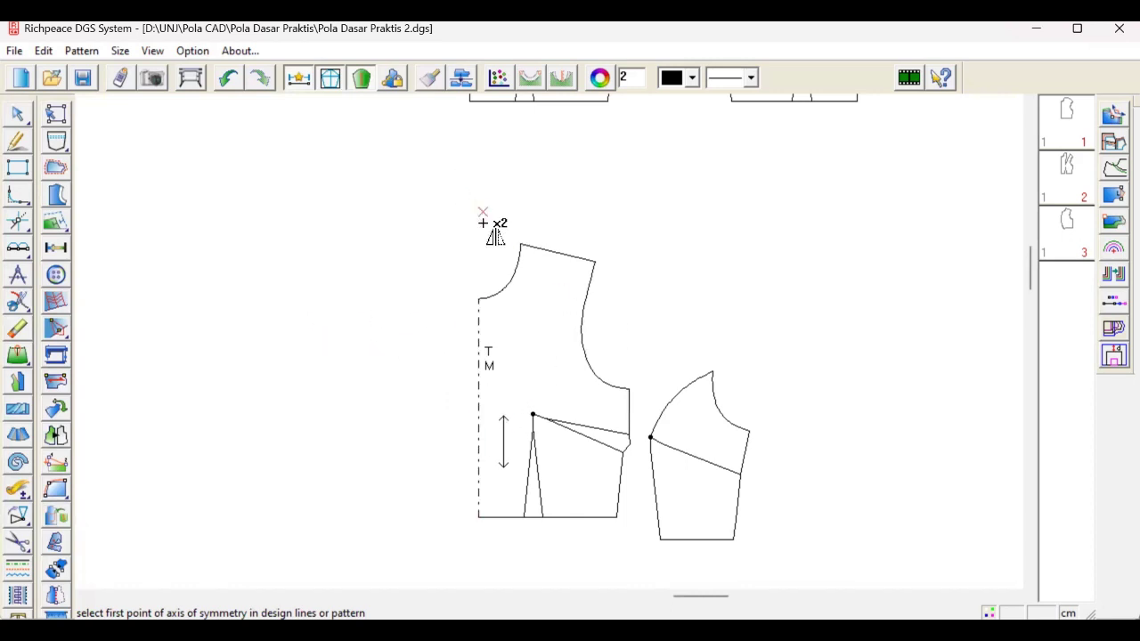
click(479, 299)
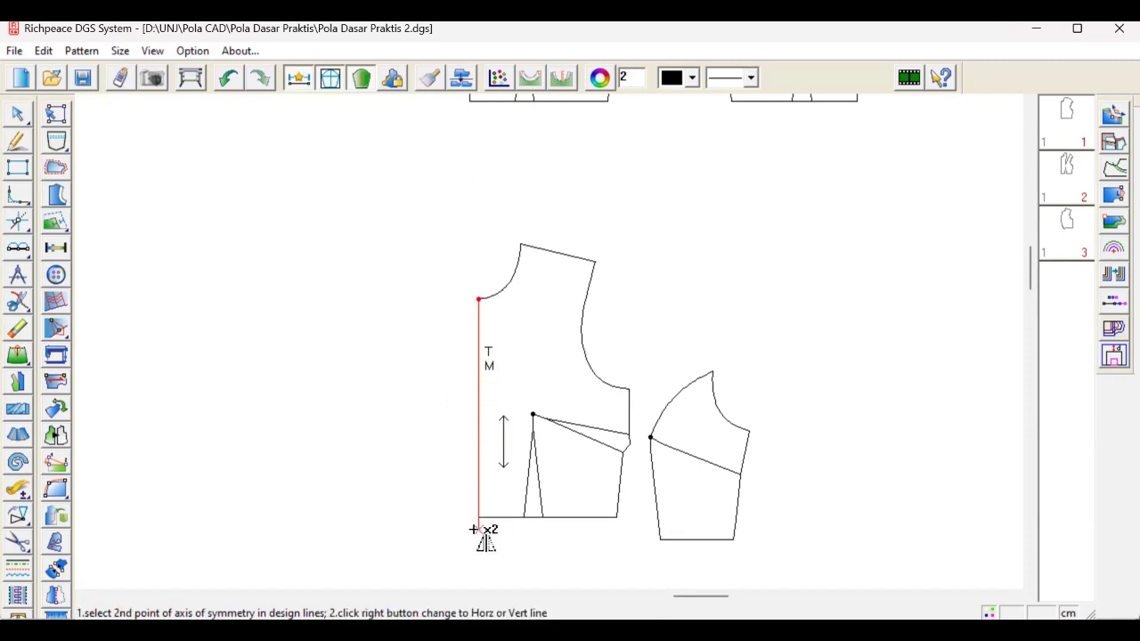
click(479, 408)
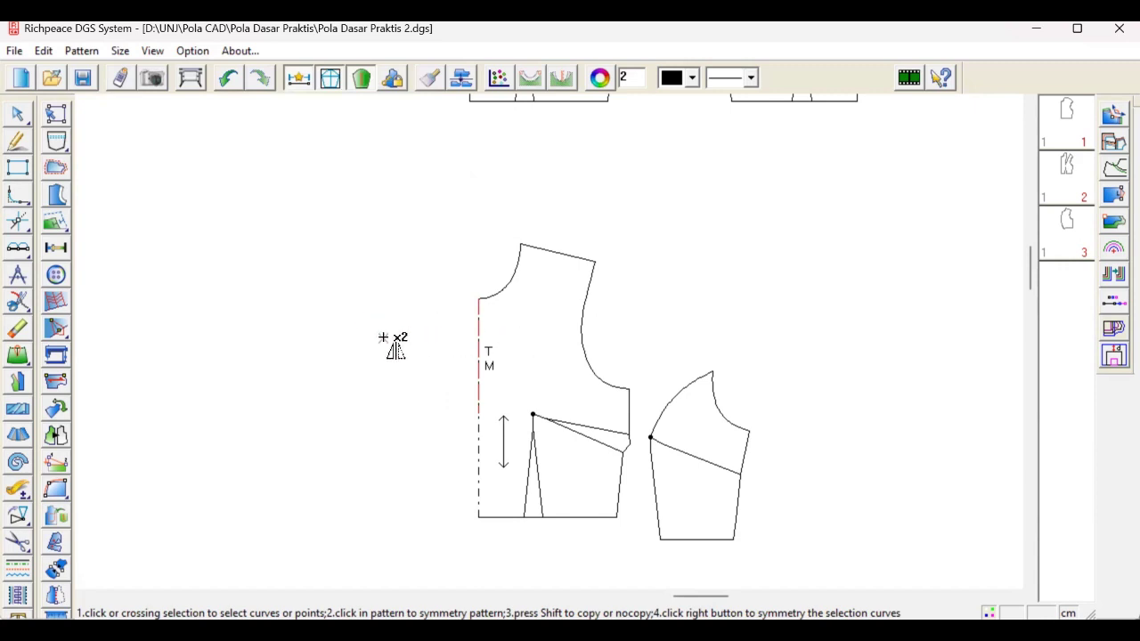
click(554, 251)
click(585, 297)
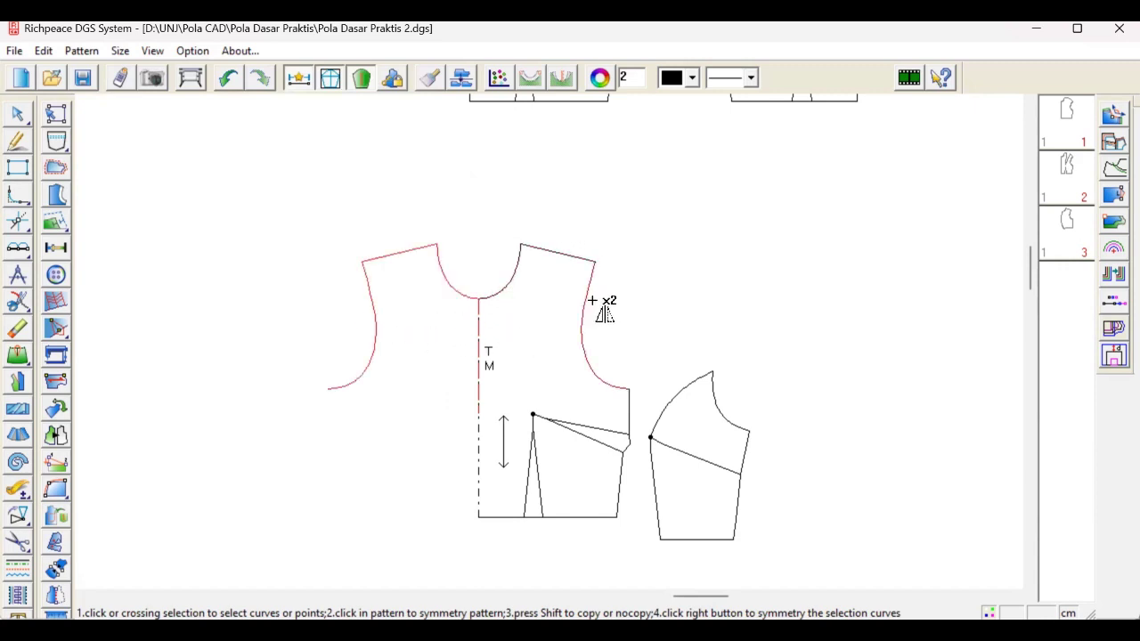
scroll(567, 461, down, 1)
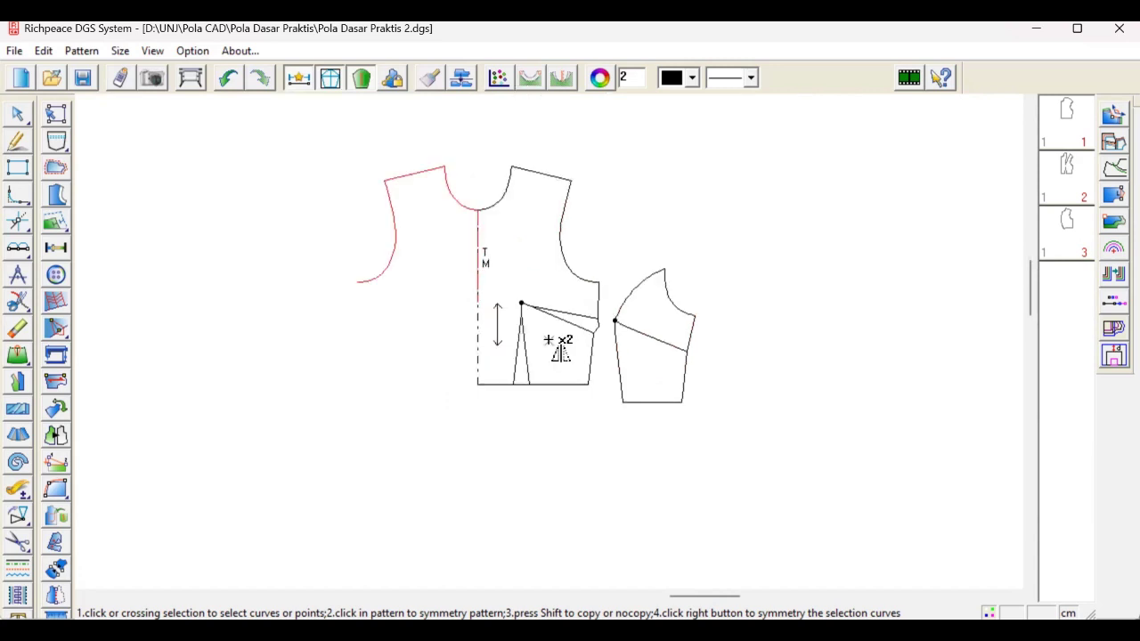
click(597, 301)
click(592, 326)
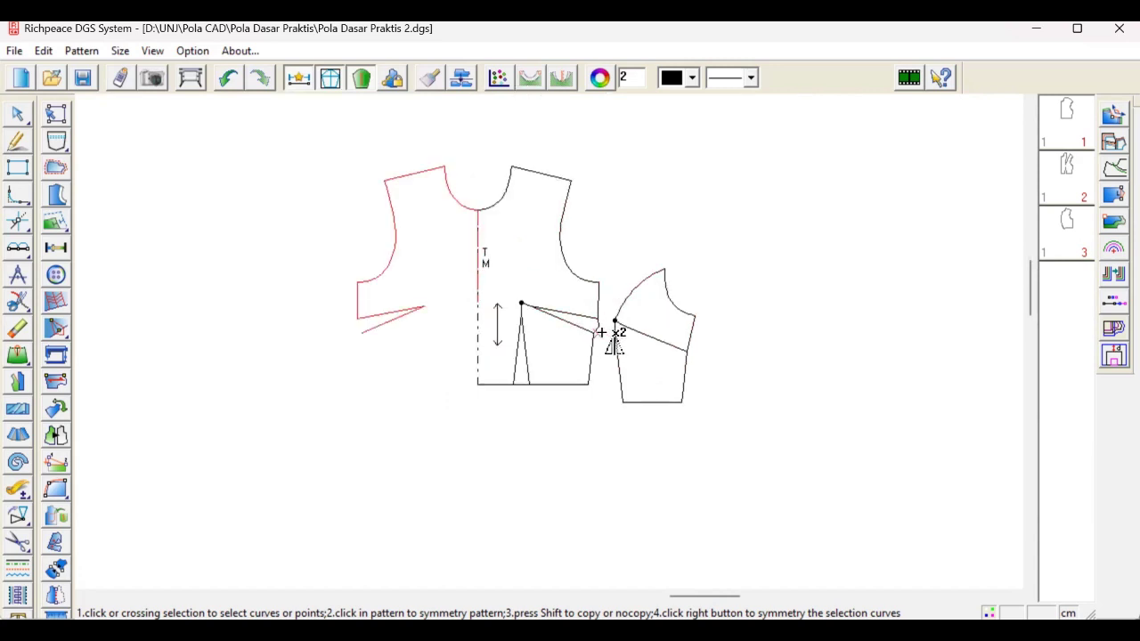
click(593, 356)
click(550, 384)
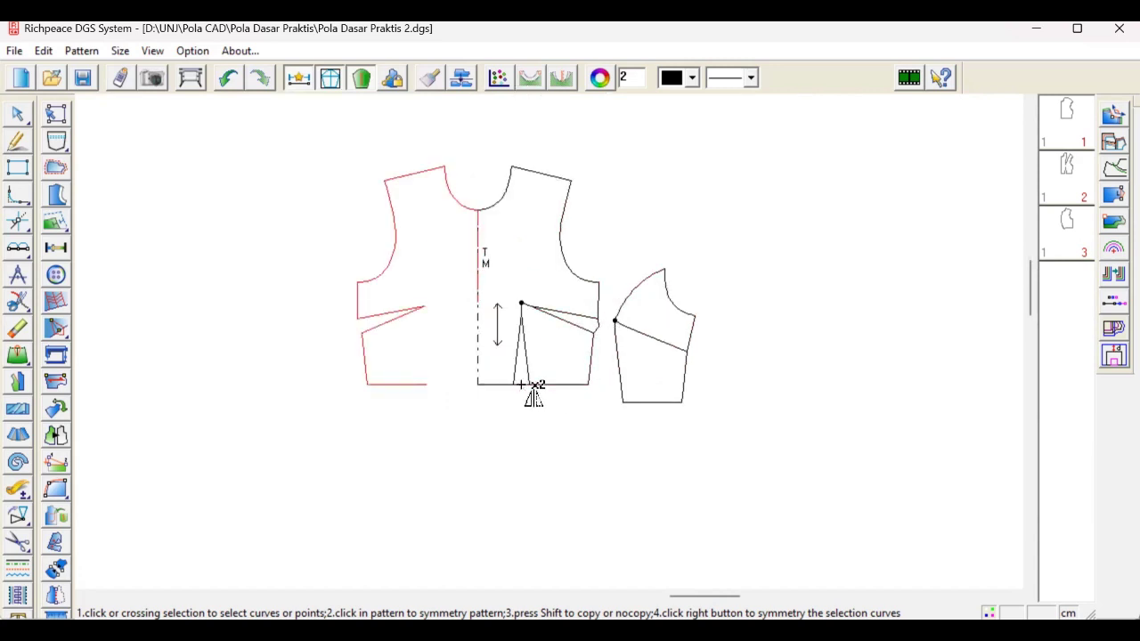
click(496, 384)
click(518, 342)
click(529, 365)
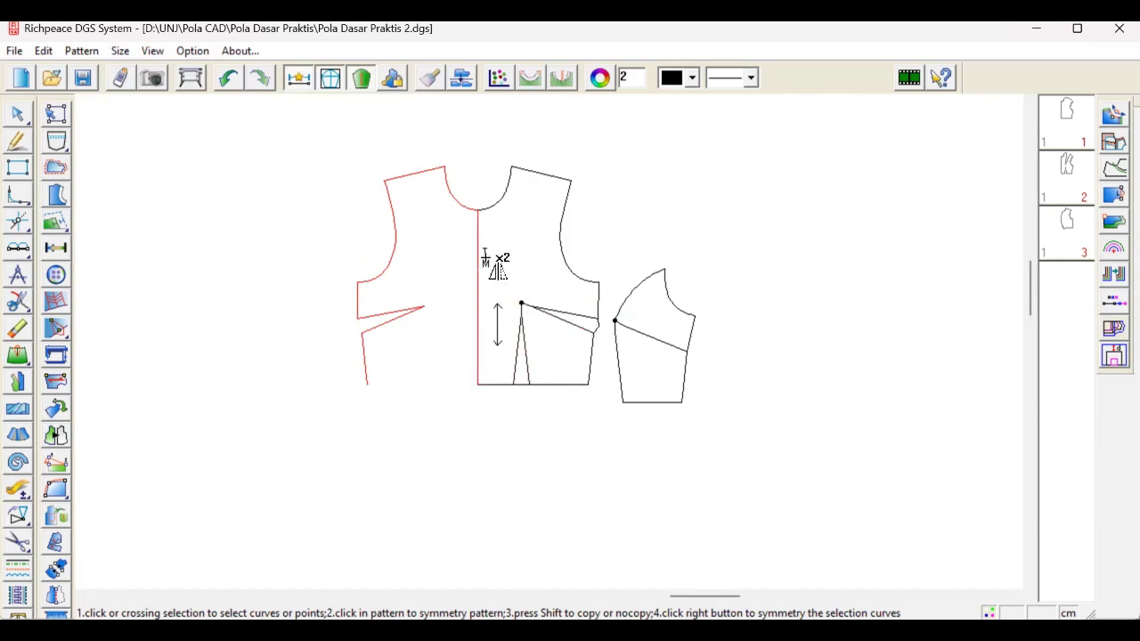
right_click(486, 259)
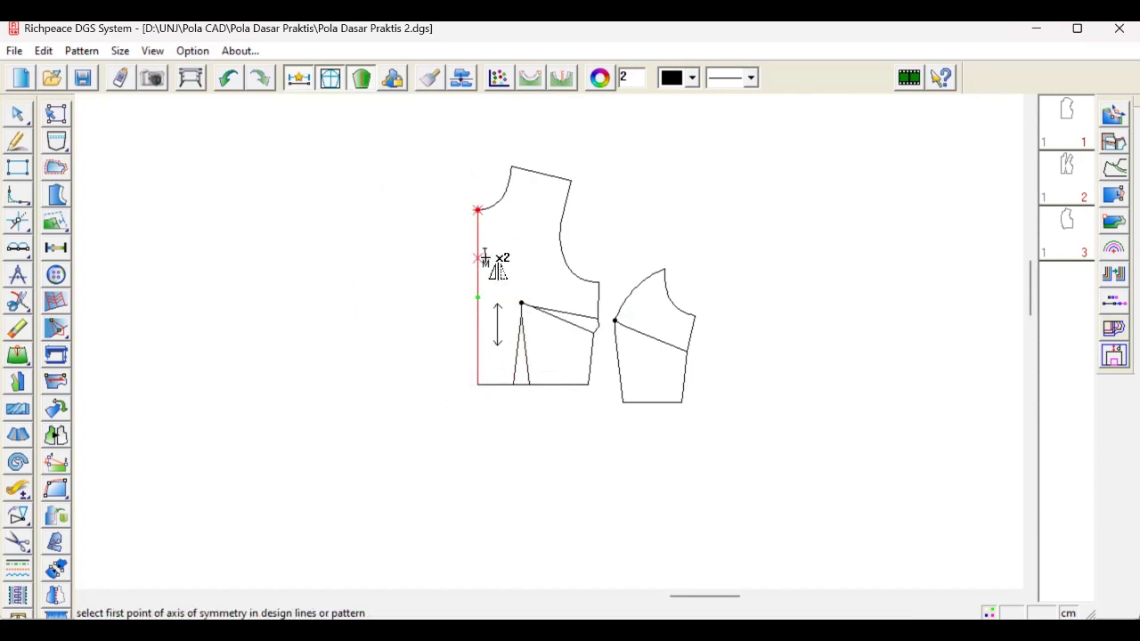
Step: Mirror the whole front bodice about its centre front line with one area selection, then undo it
click(478, 212)
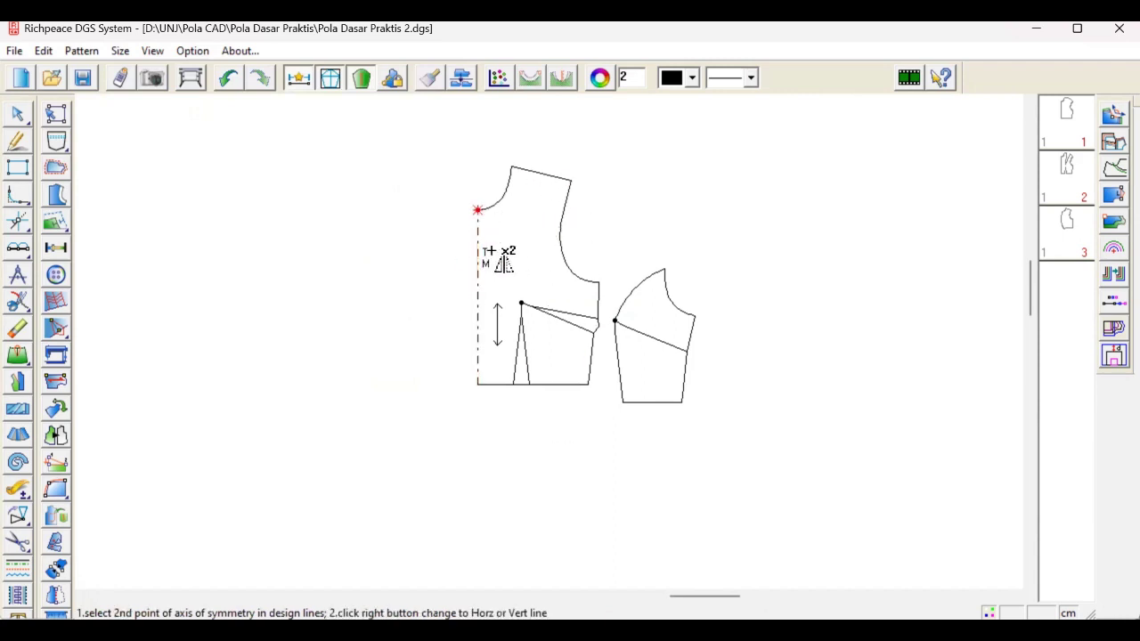
click(492, 284)
drag(478, 128, 620, 424)
right_click(619, 424)
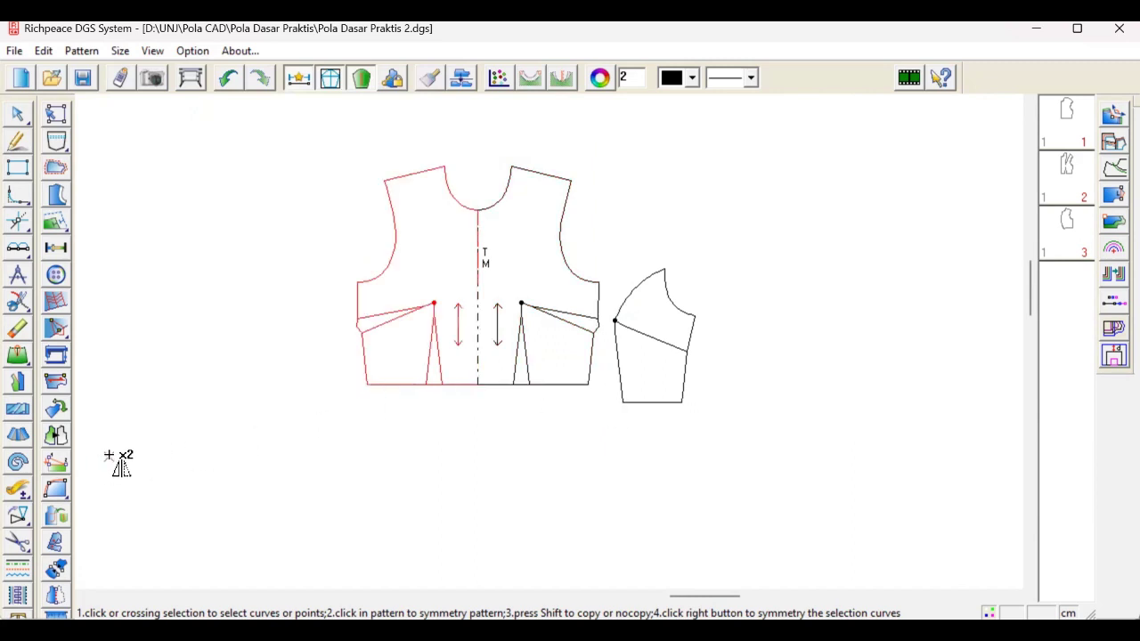
right_click(433, 441)
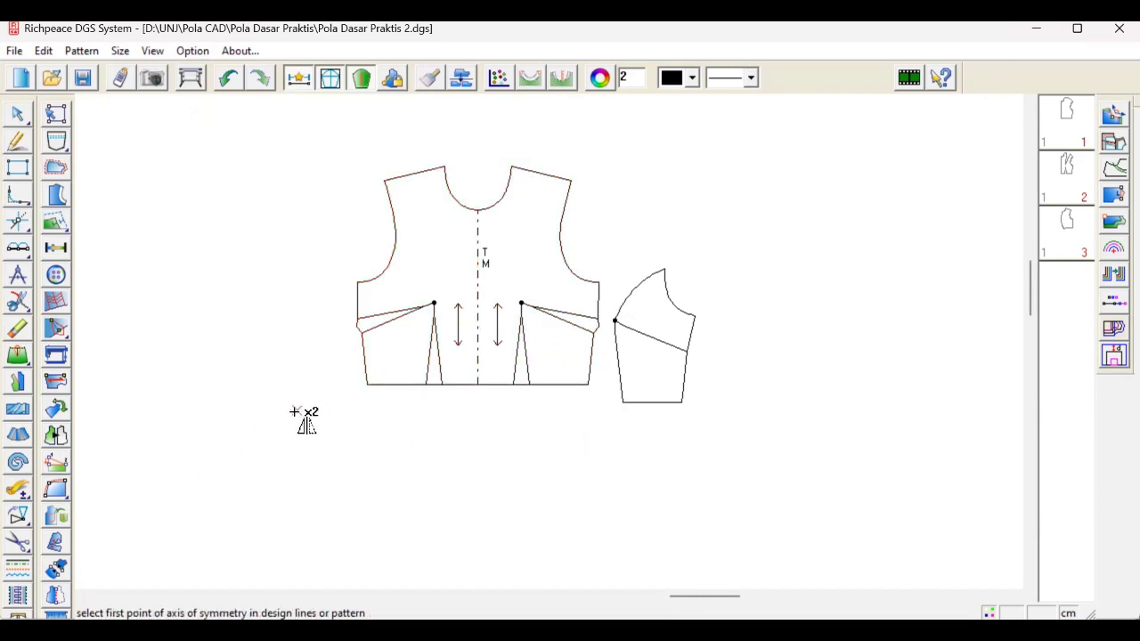
key(ctrl+z)
Step: Try to mirror the front bodice about a horizontal axis through its centre front waist point, then undo it
click(478, 384)
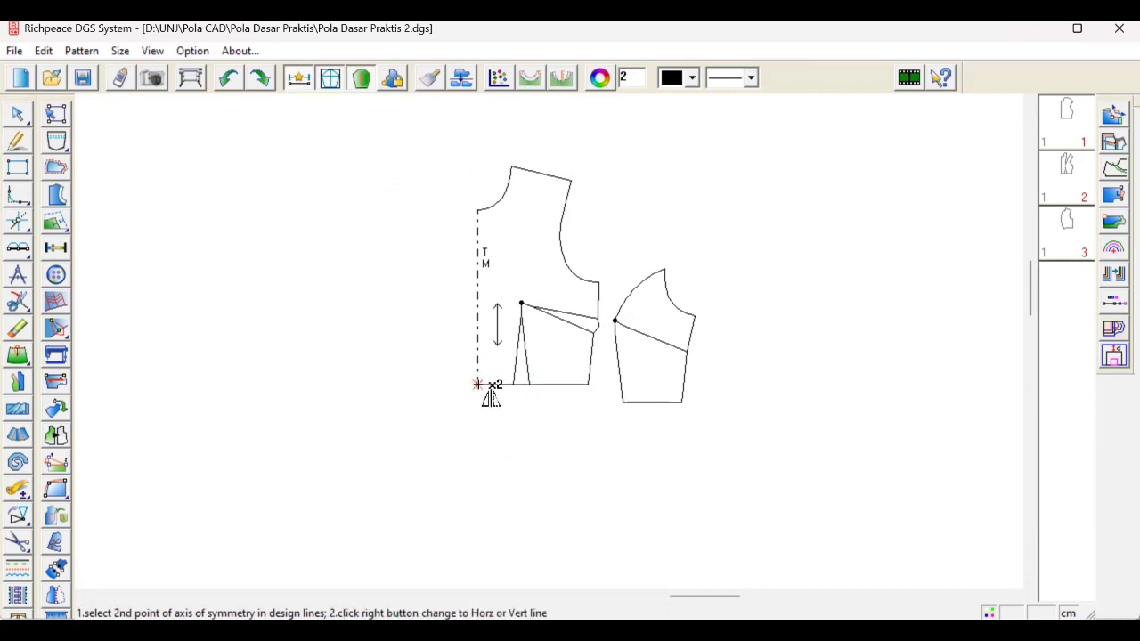
right_click(501, 395)
drag(473, 128, 604, 374)
right_click(603, 374)
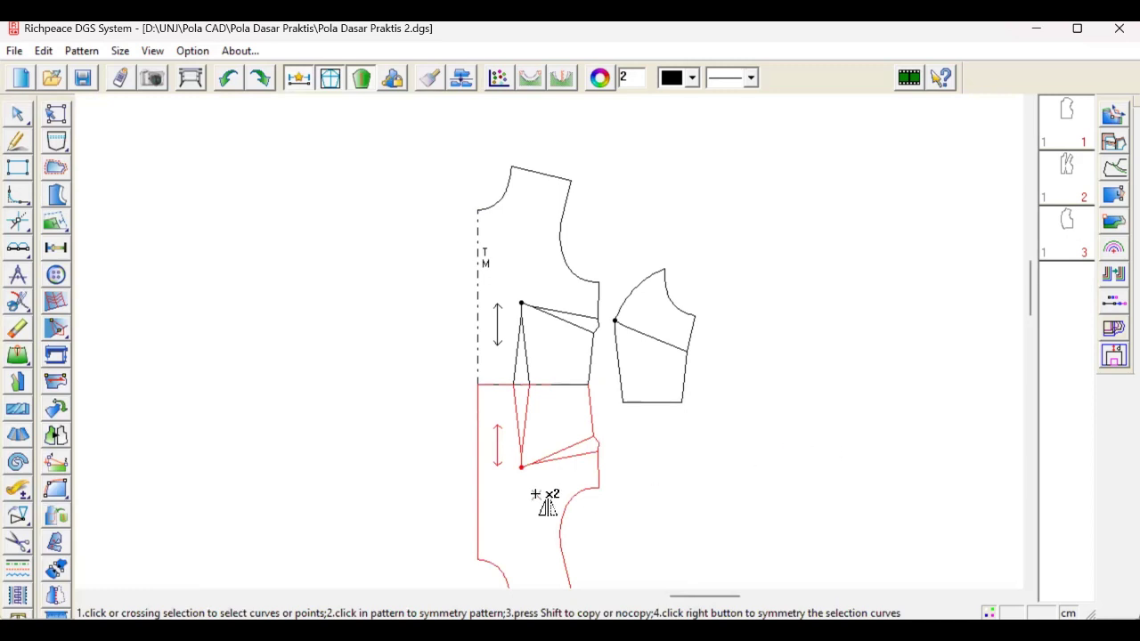
key(ctrl+z)
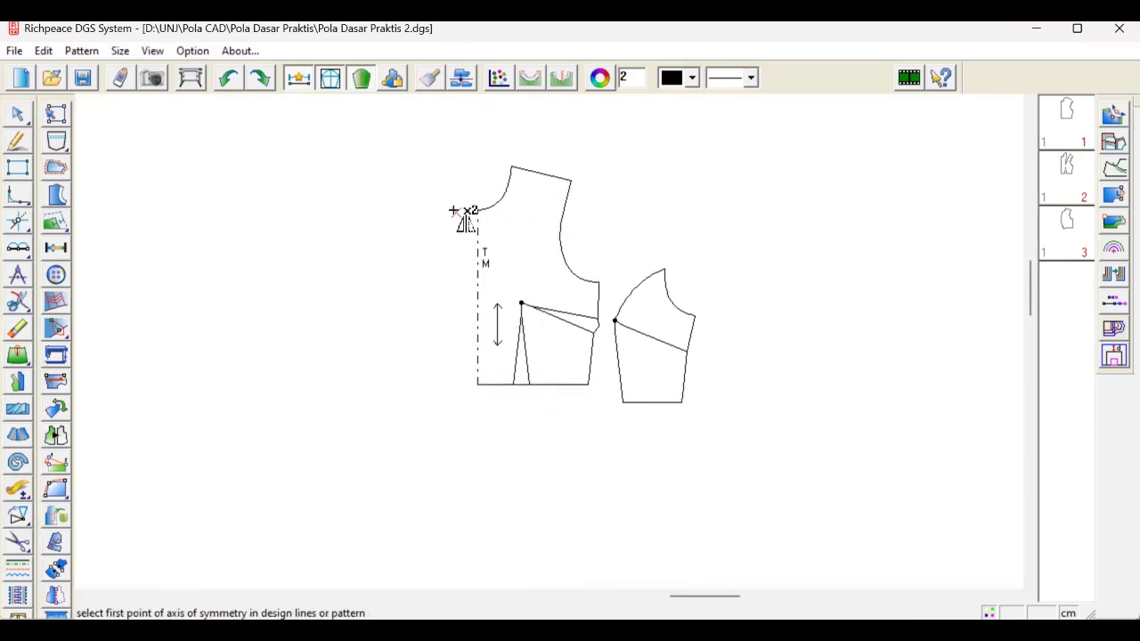
Step: Mirror the front skirt pattern with its dart about its centre front line, then undo it
scroll(630, 326, down, 4)
scroll(554, 343, up, 4)
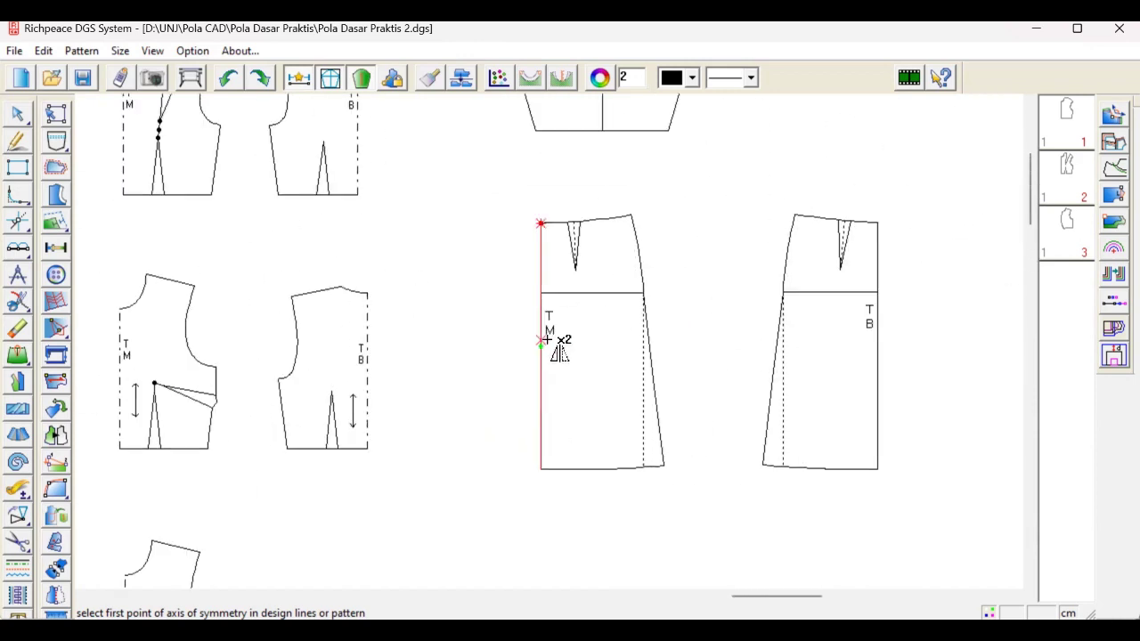
click(542, 224)
click(542, 294)
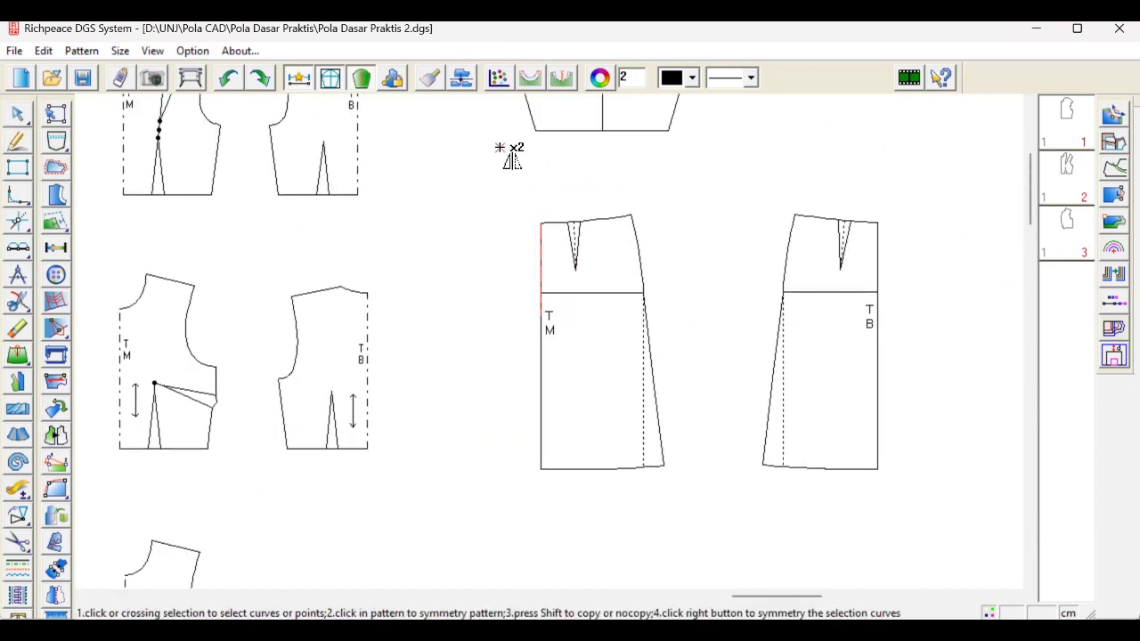
drag(500, 148, 670, 495)
right_click(690, 542)
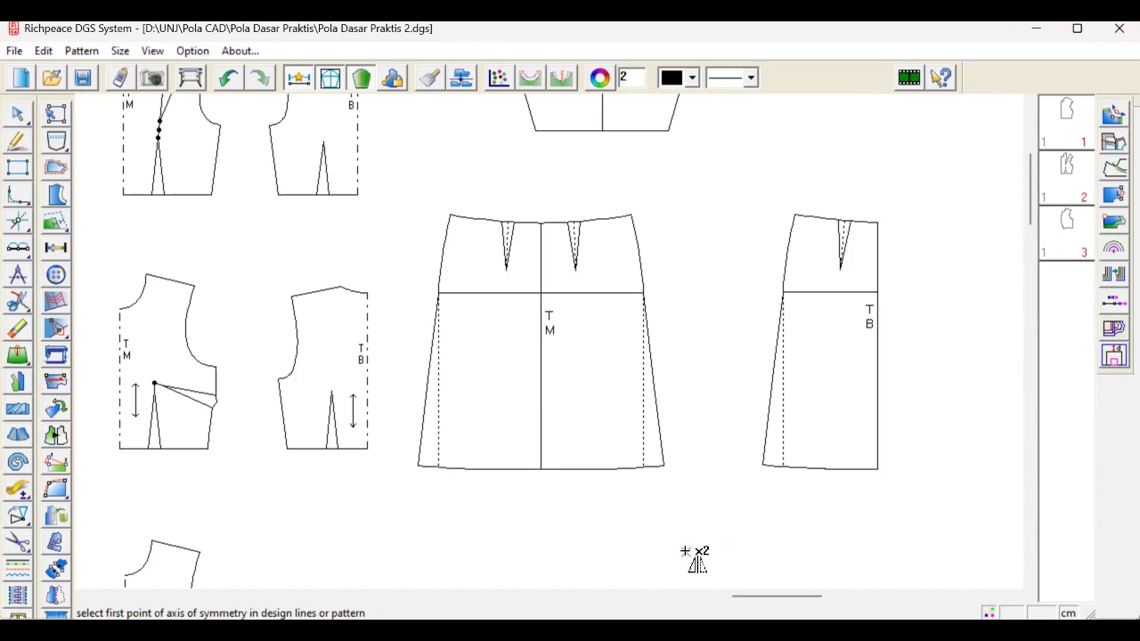
key(ctrl+z)
scroll(513, 374, down, 3)
scroll(507, 377, up, 2)
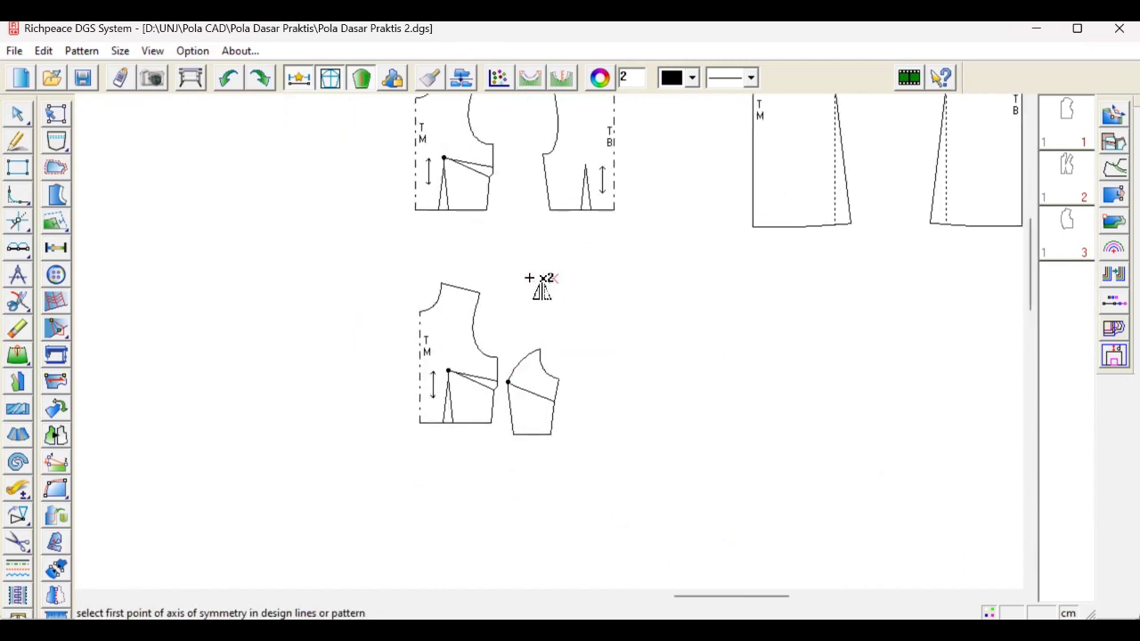
click(17, 525)
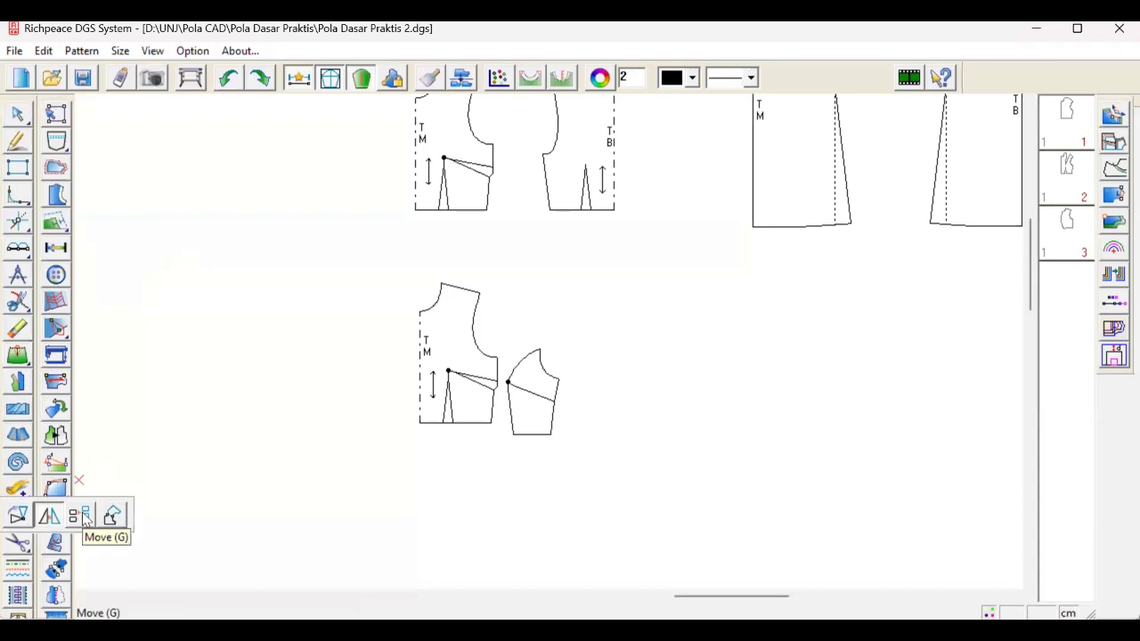
click(81, 515)
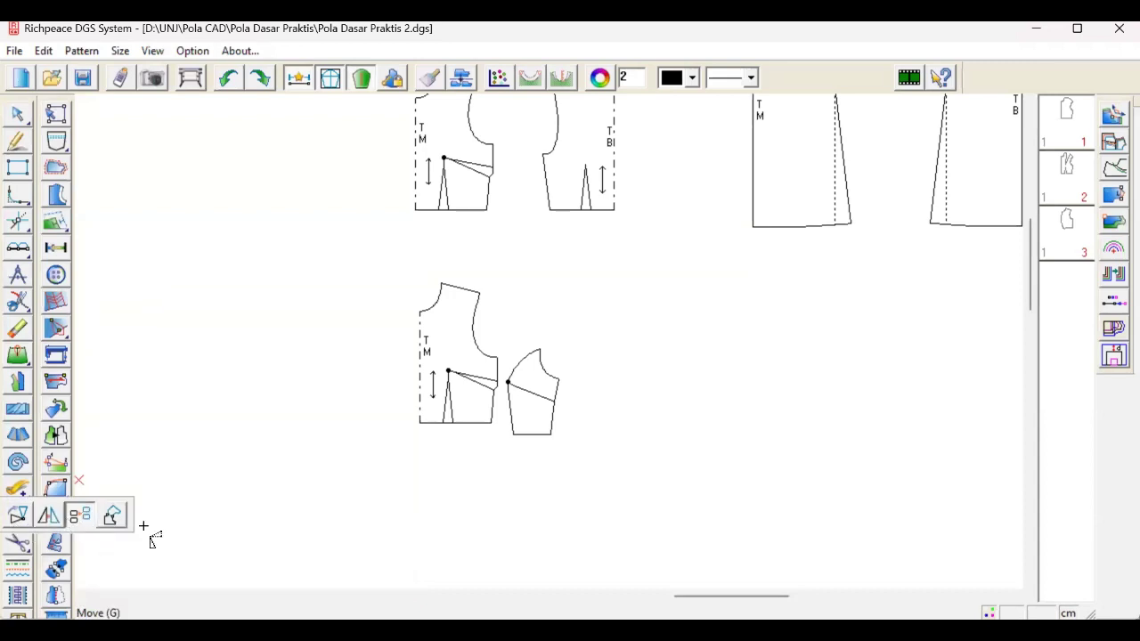
click(20, 517)
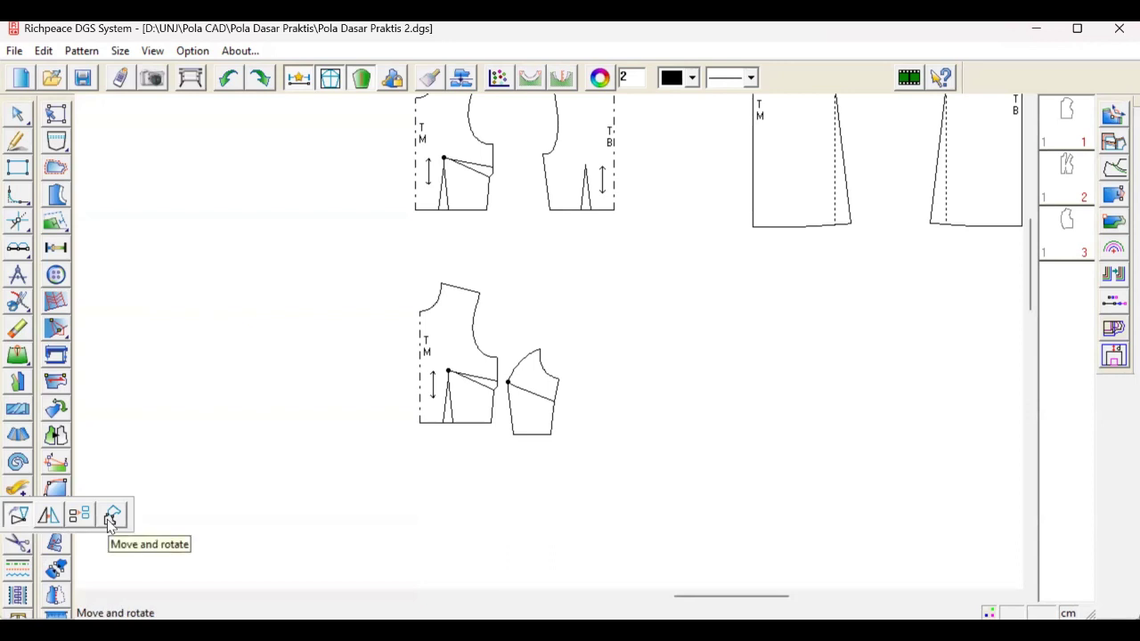
click(108, 520)
scroll(546, 338, up, 2)
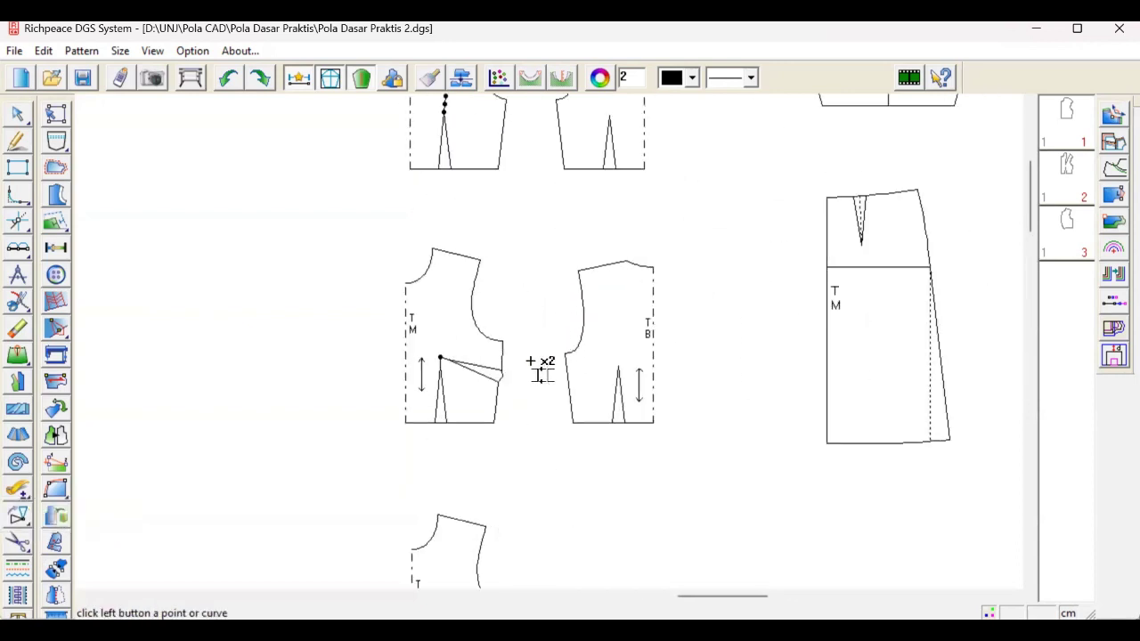
scroll(546, 352, down, 1)
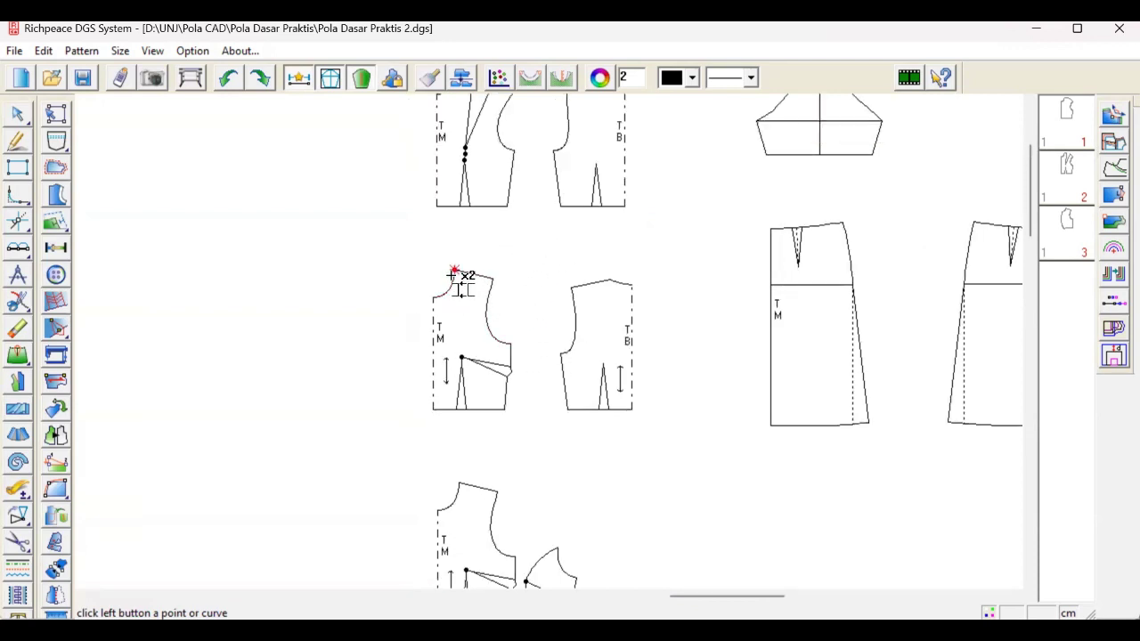
scroll(496, 250, down, 1)
scroll(547, 285, up, 2)
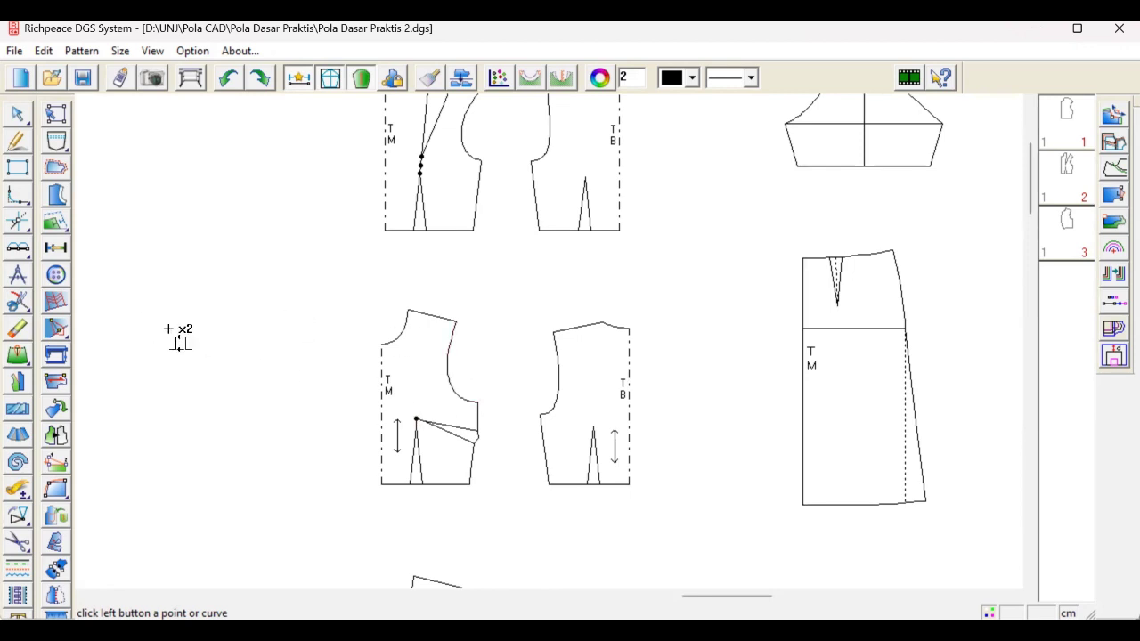
Step: Copy the front and back bodice patterns together into the empty area below the sleeve patterns, using the back's centre neck point as reference
right_click(247, 378)
click(247, 377)
drag(351, 290, 670, 529)
click(628, 328)
scroll(629, 328, down, 3)
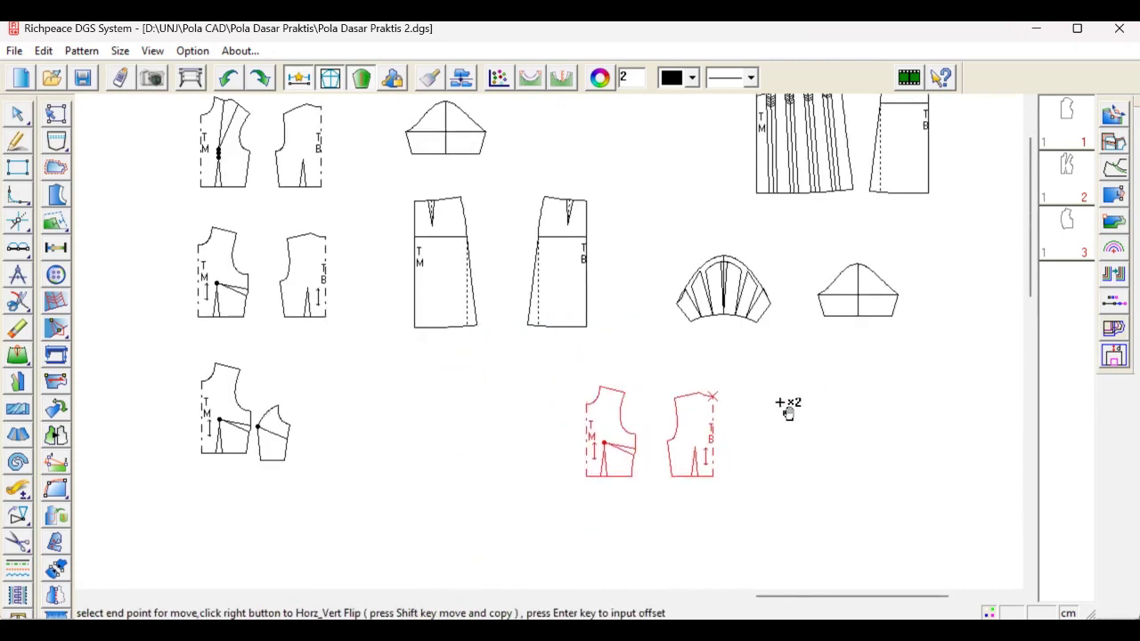
click(820, 447)
scroll(815, 445, up, 4)
scroll(524, 360, down, 1)
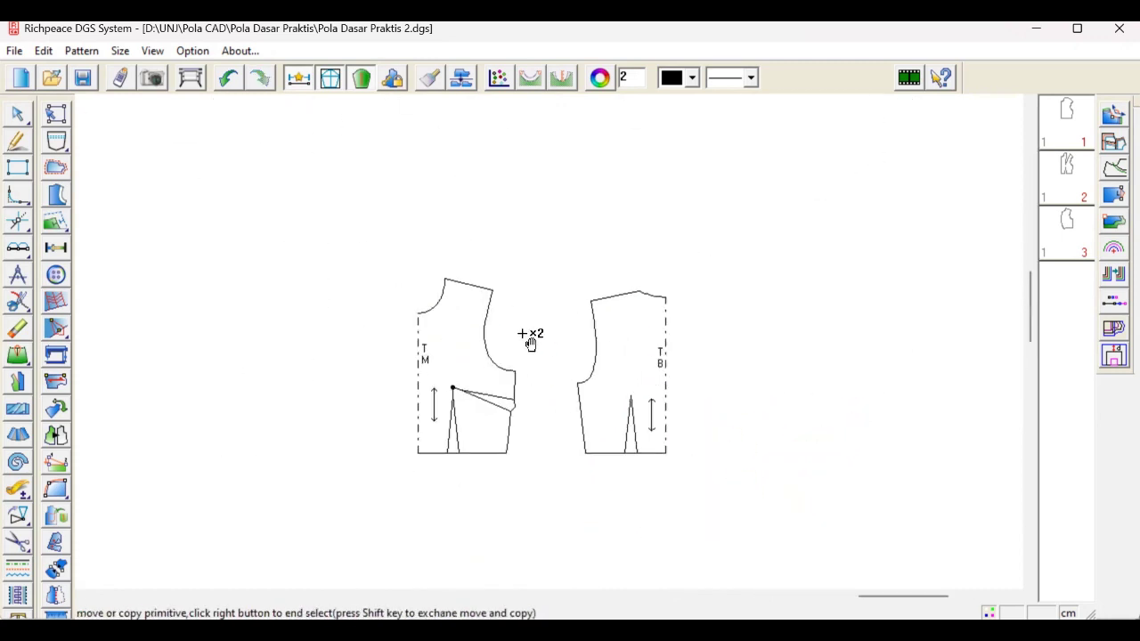
Step: Try to match the front bodice's shoulder line to the back bodice's shoulder line with the Move and rotate tool
click(17, 519)
click(110, 513)
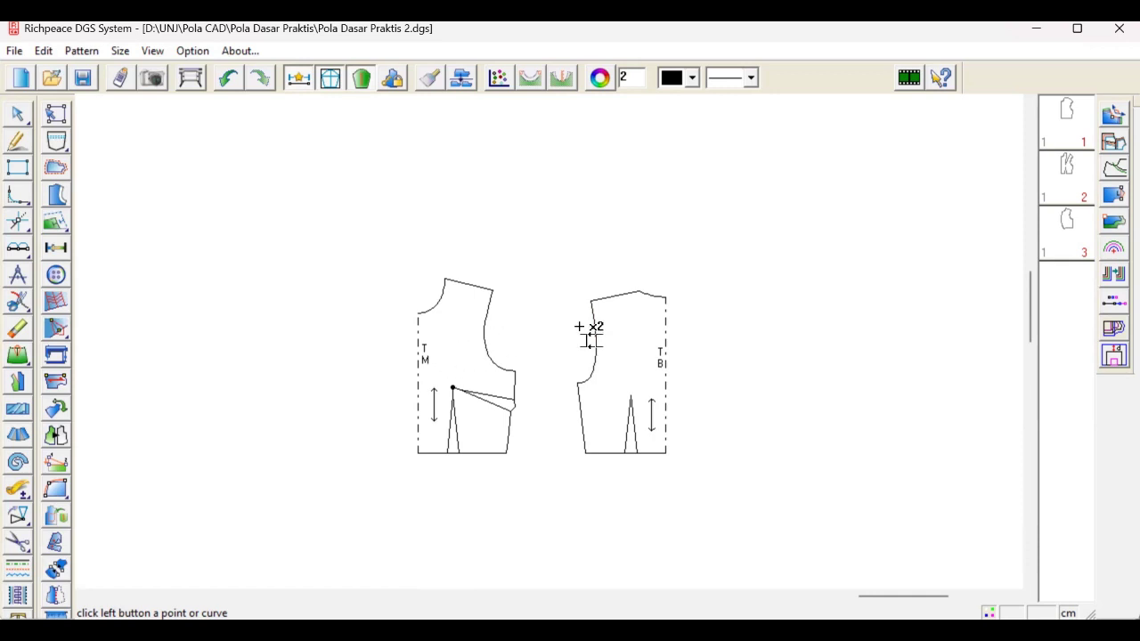
scroll(552, 339, up, 2)
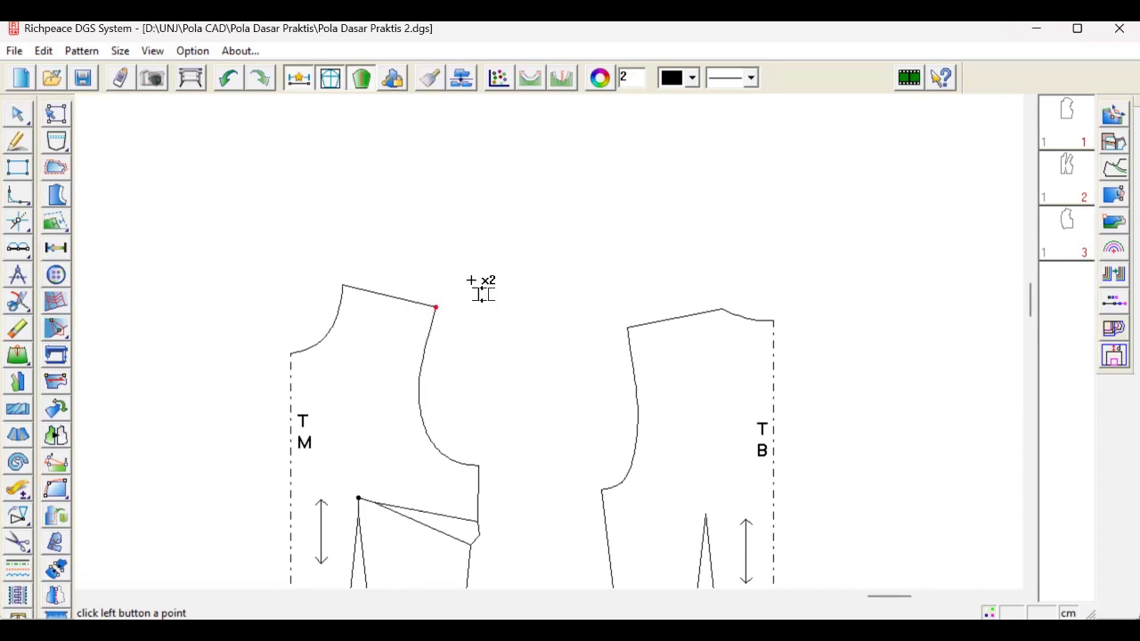
click(626, 328)
click(722, 309)
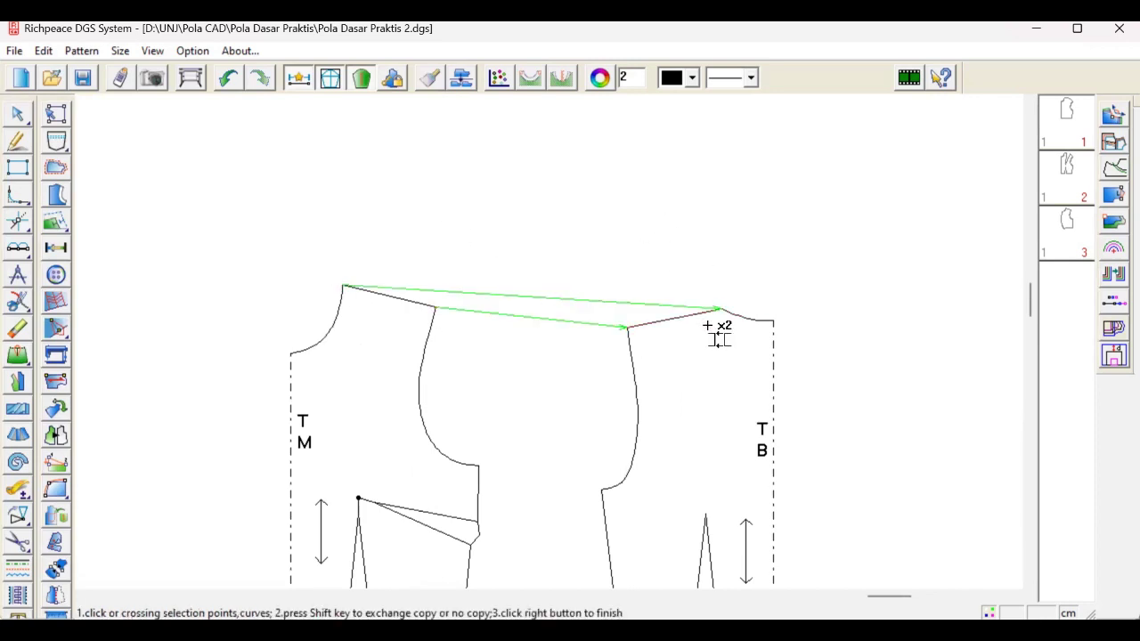
scroll(587, 329, down, 1)
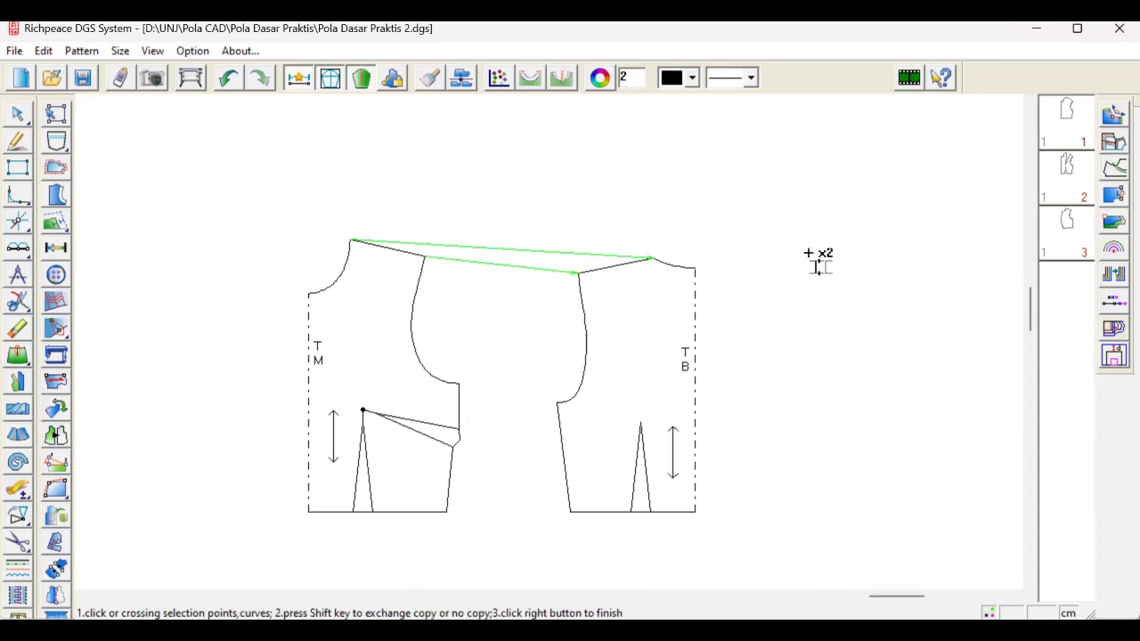
right_click(691, 283)
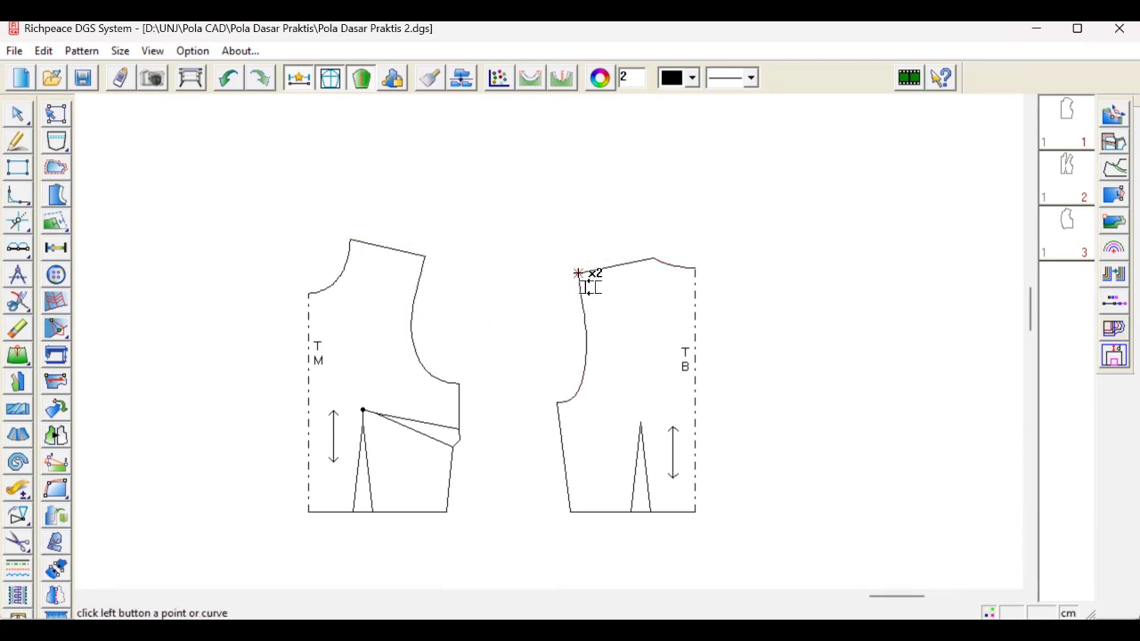
Step: Try to join only the back armhole curve to the front shoulder line by matching the shoulder tips and neck points
click(577, 273)
click(425, 256)
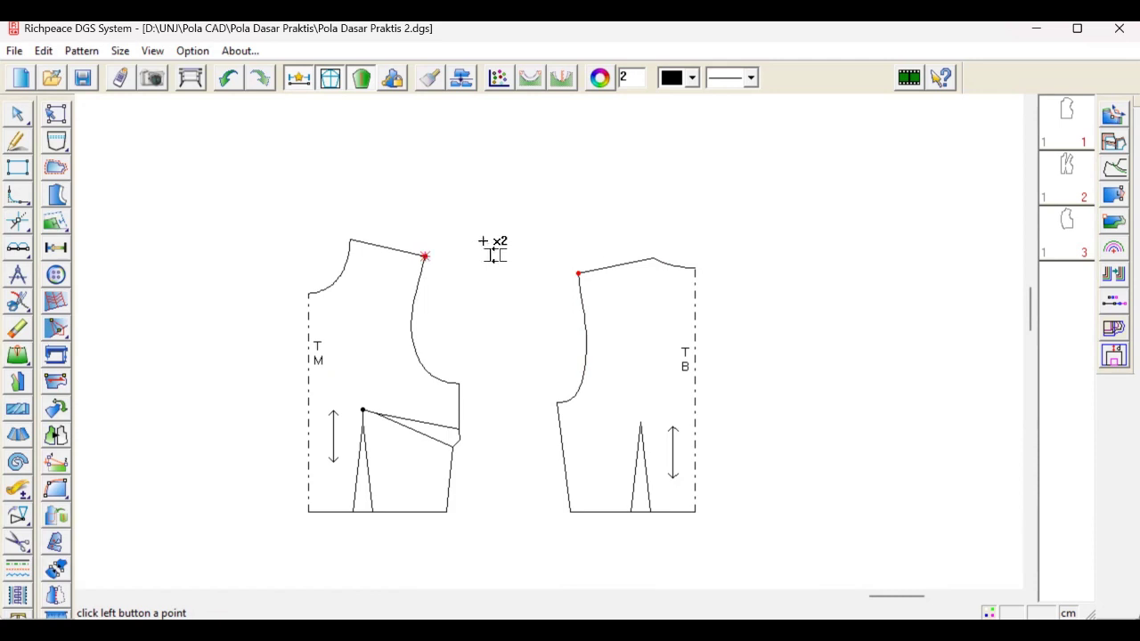
click(654, 257)
click(353, 241)
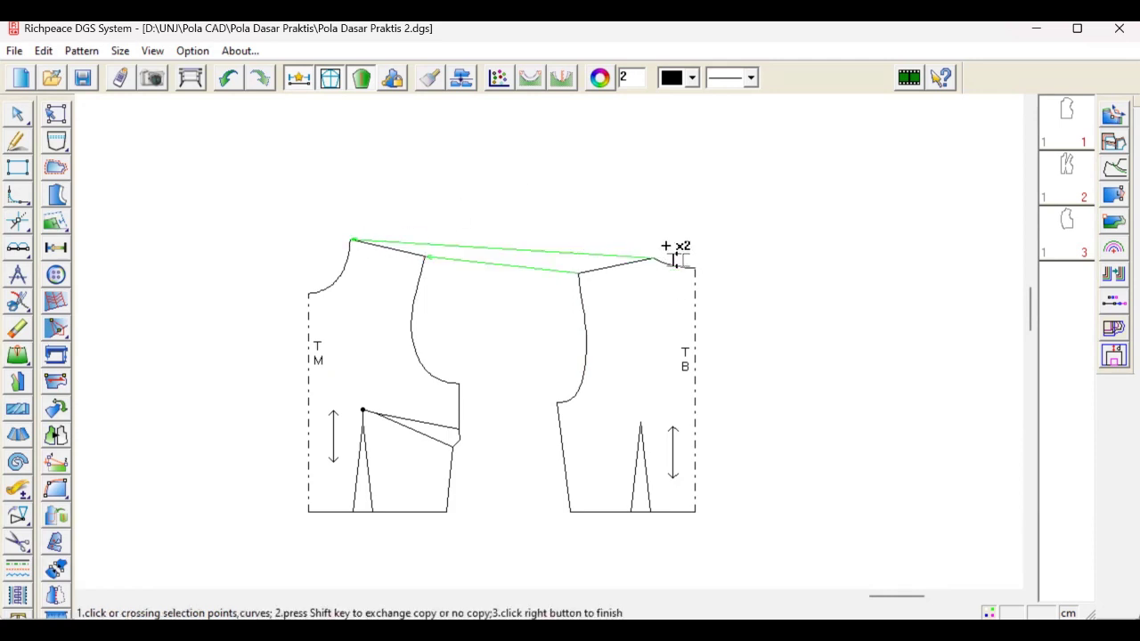
click(587, 317)
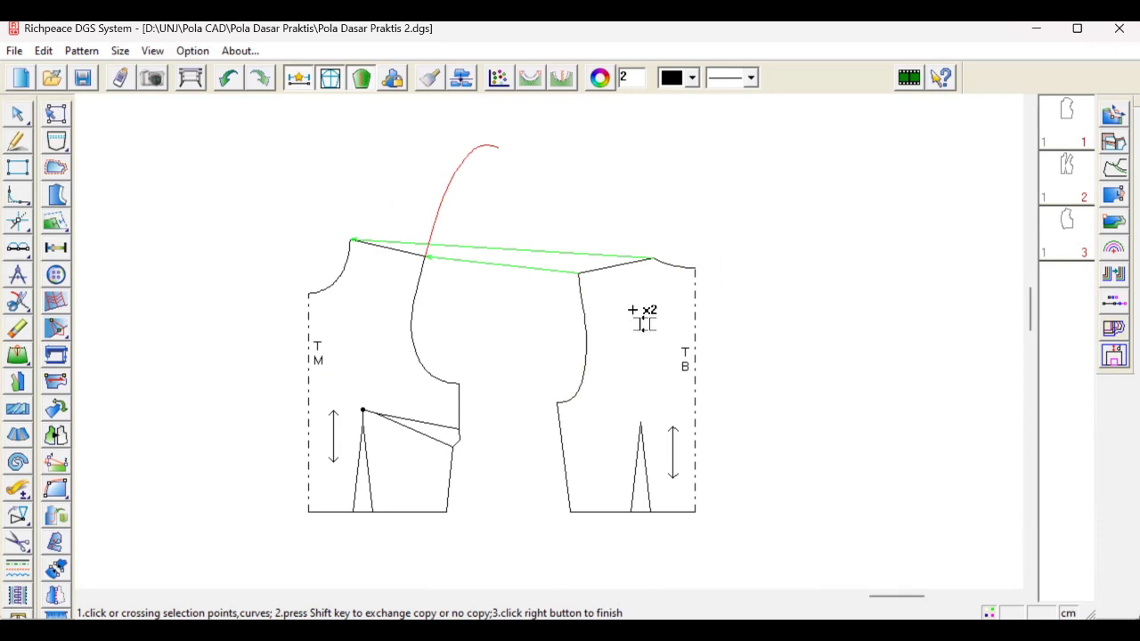
right_click(633, 310)
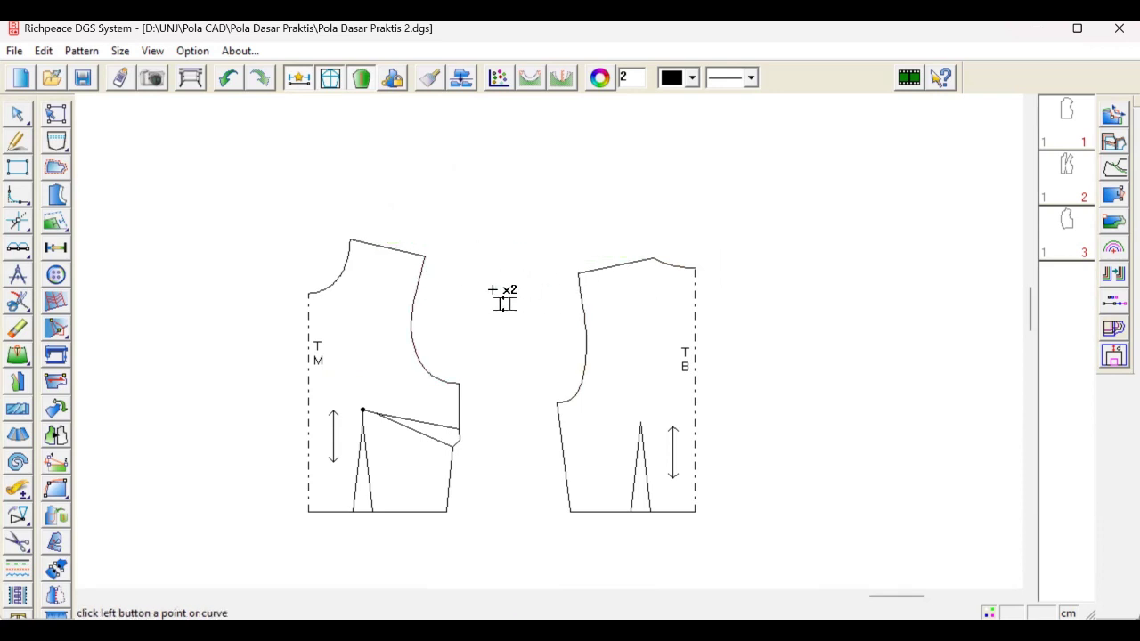
Step: Copy the back bodice's armhole, neckline, centre back line and side seam onto the front, matching shoulder tip to shoulder tip and neck point to neck point
click(589, 296)
click(579, 273)
click(425, 256)
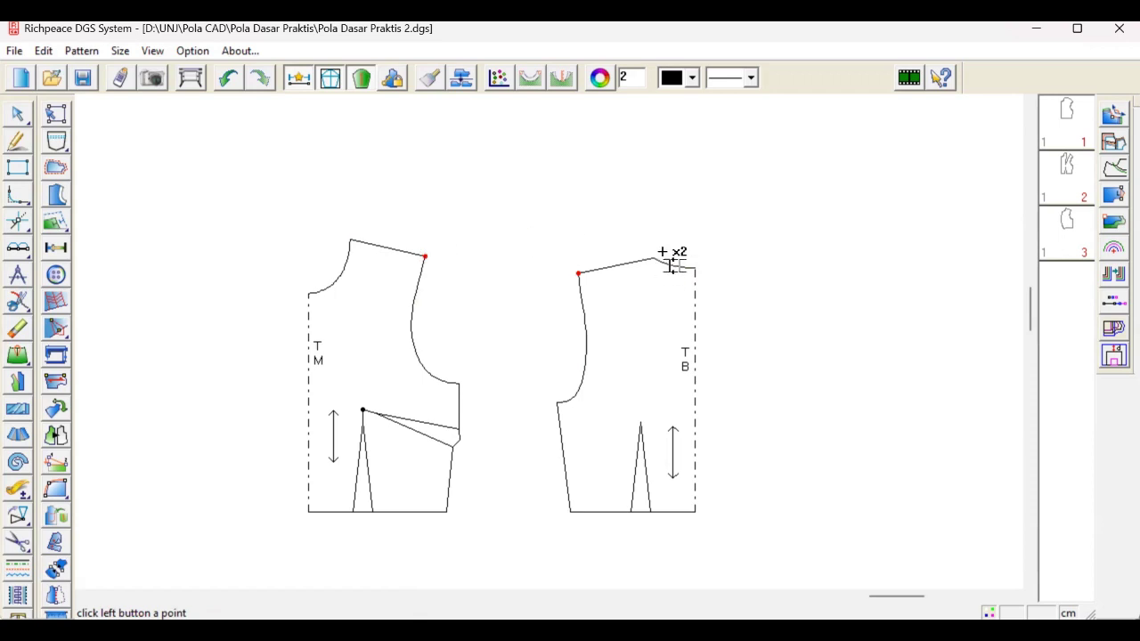
click(652, 258)
click(352, 240)
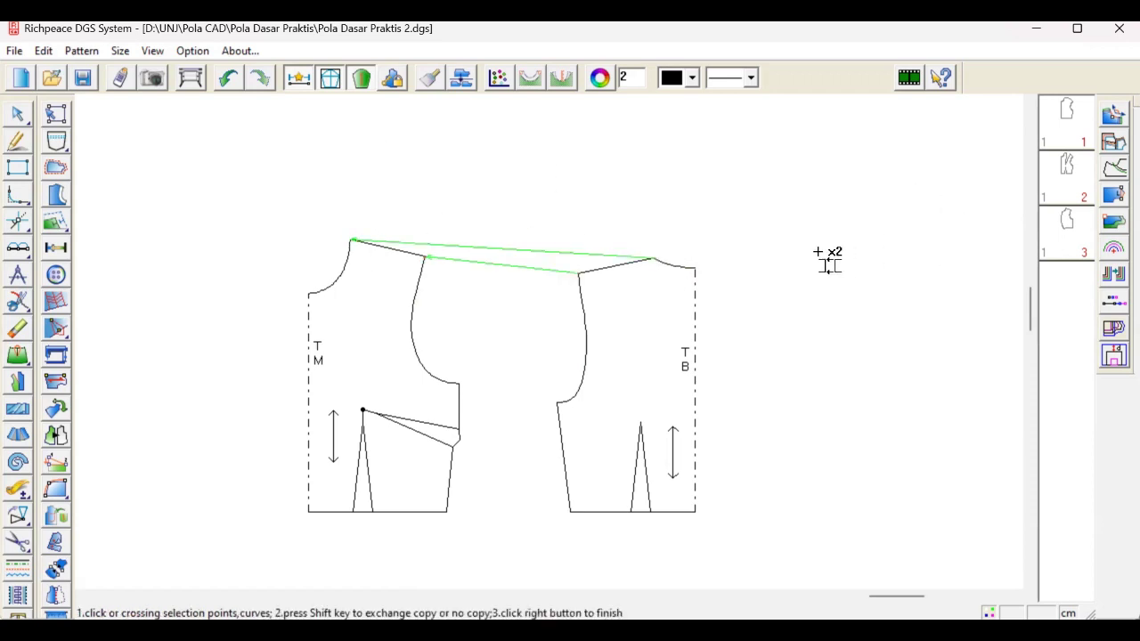
click(584, 343)
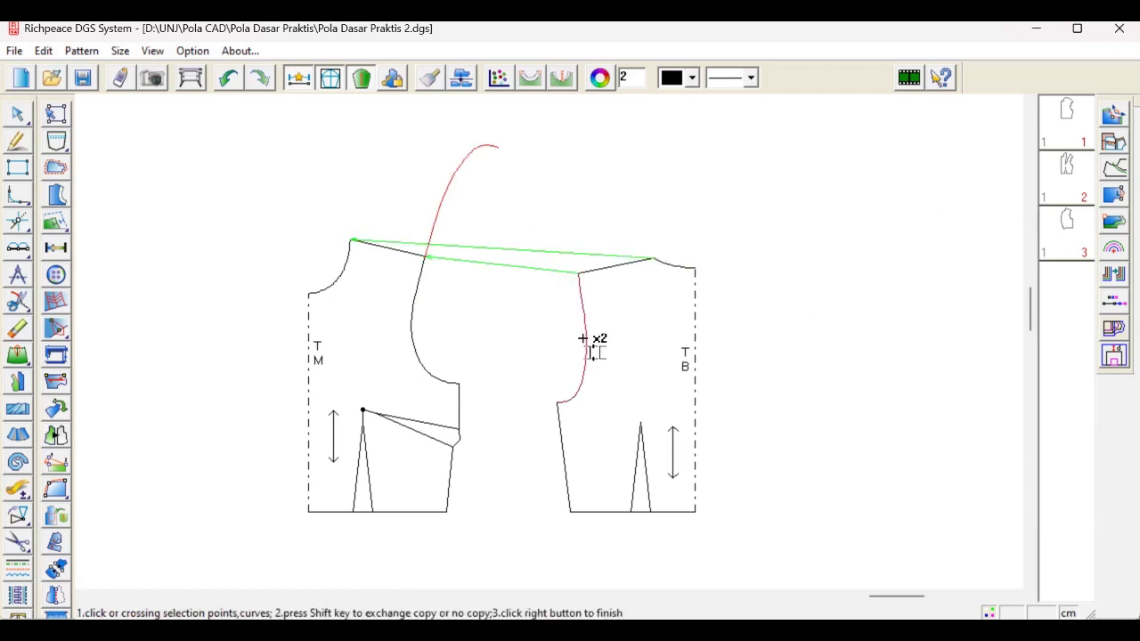
click(694, 279)
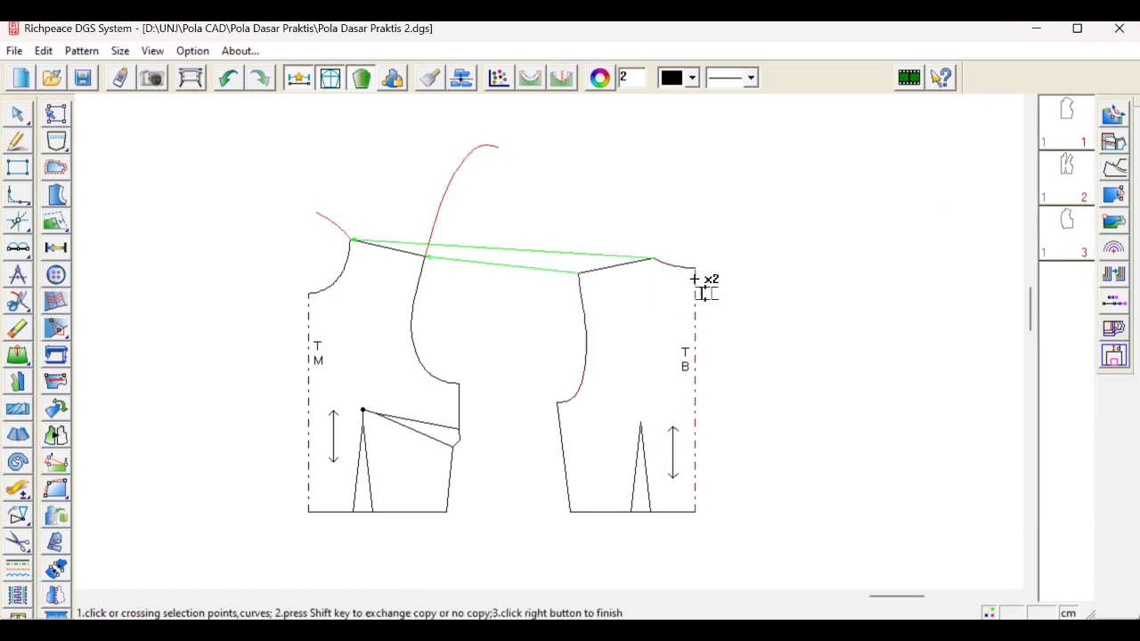
click(561, 437)
scroll(558, 346, up, 2)
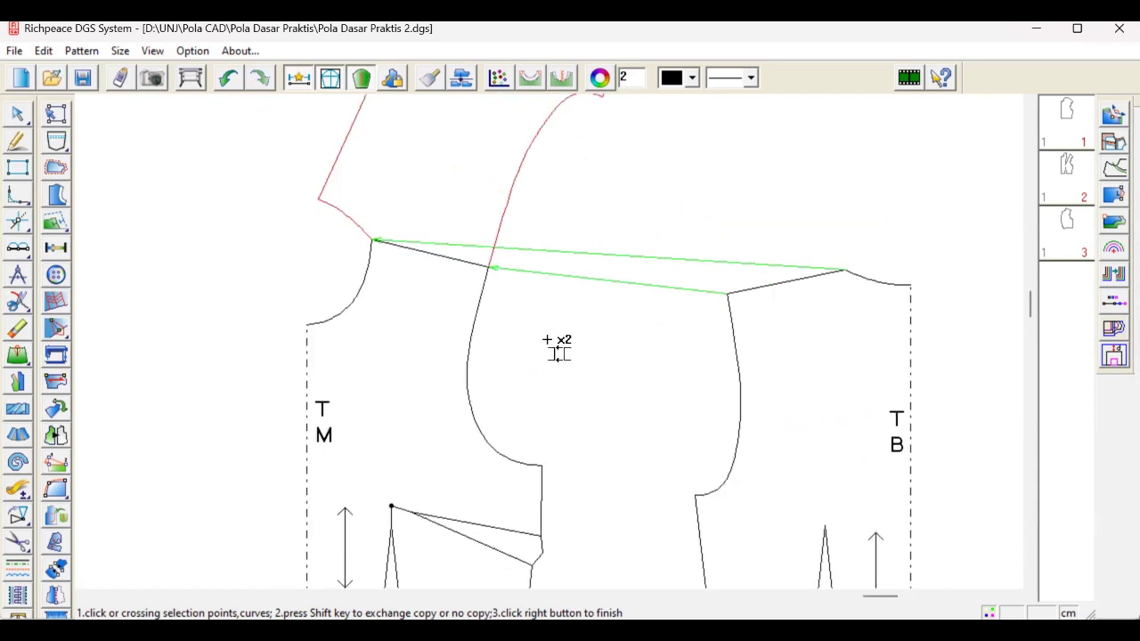
scroll(638, 204, down, 1)
right_click(665, 195)
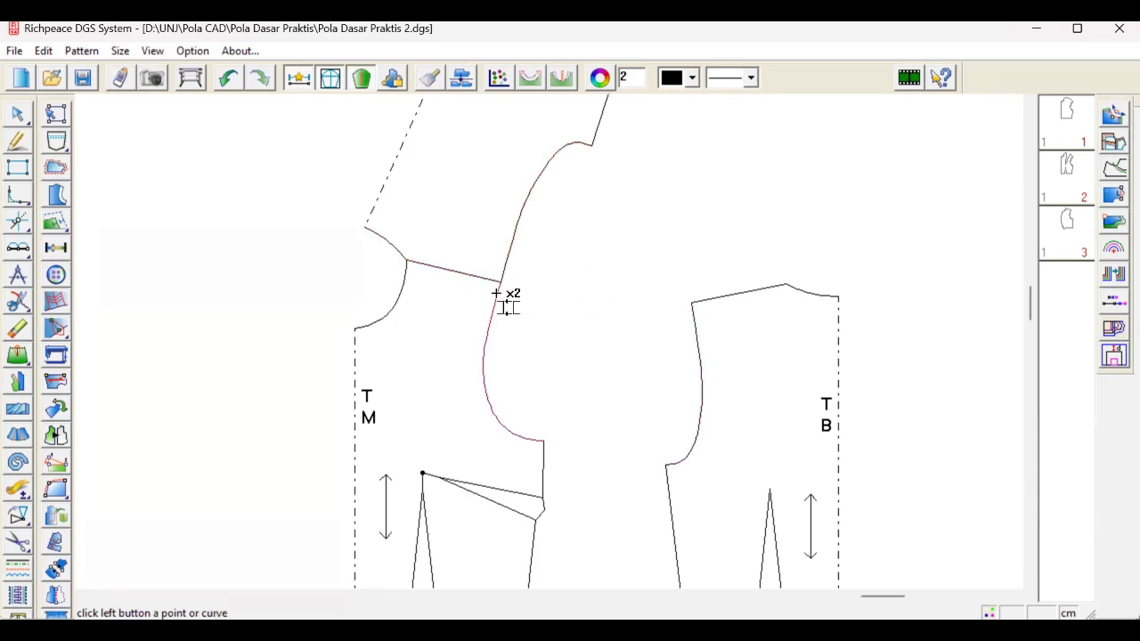
Step: Erase the copied back bodice lines above the front bodice's shoulder
scroll(224, 230, down, 4)
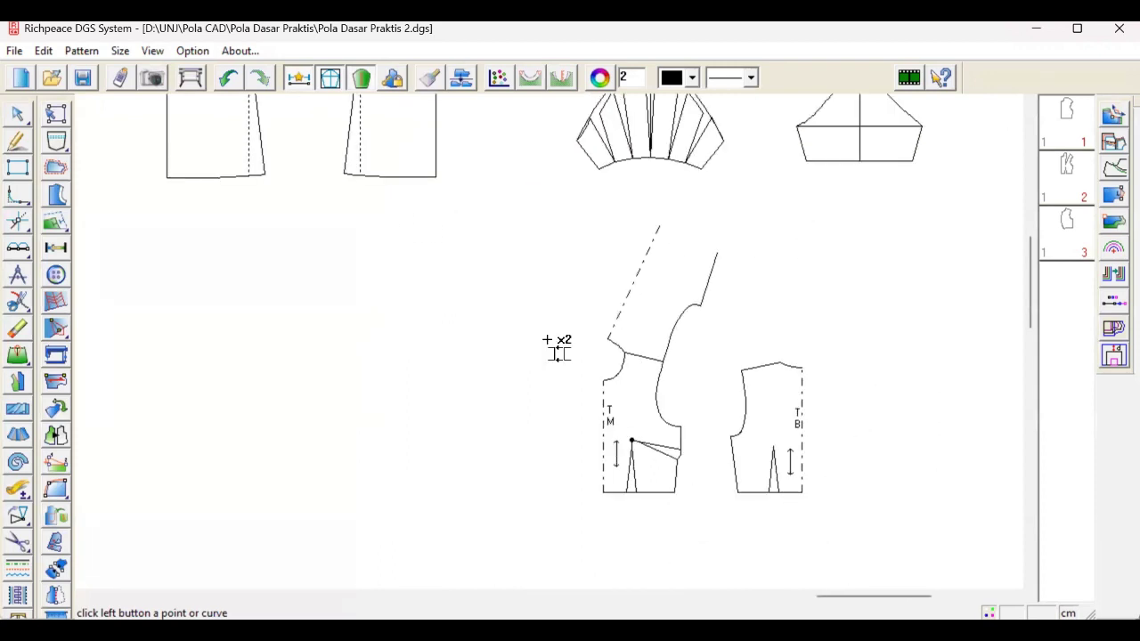
scroll(548, 340, up, 1)
click(748, 267)
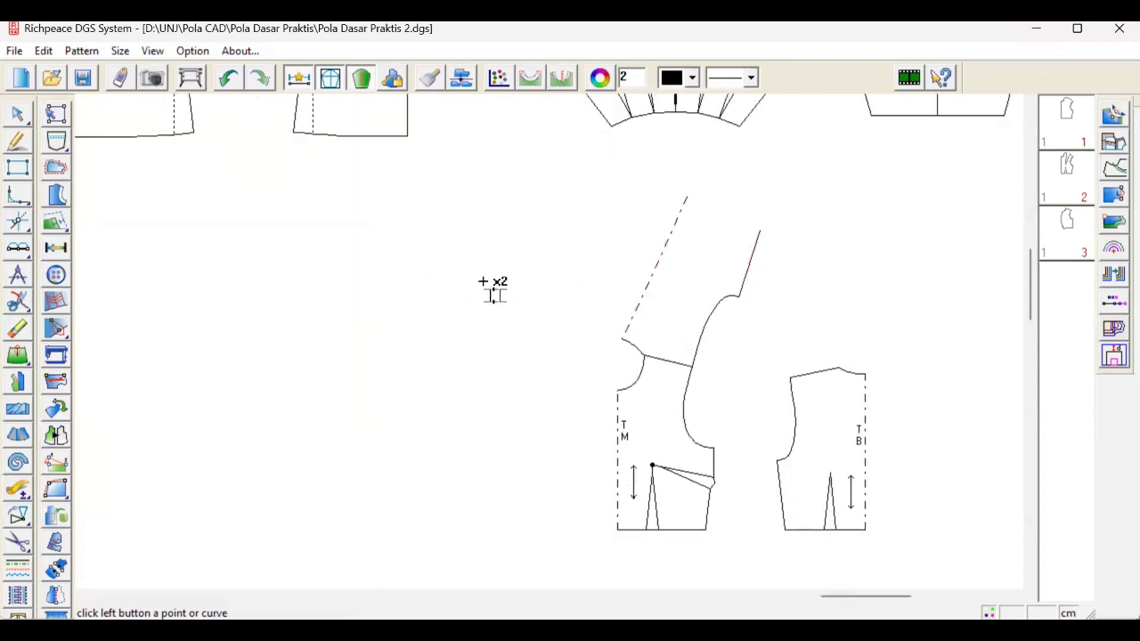
click(794, 419)
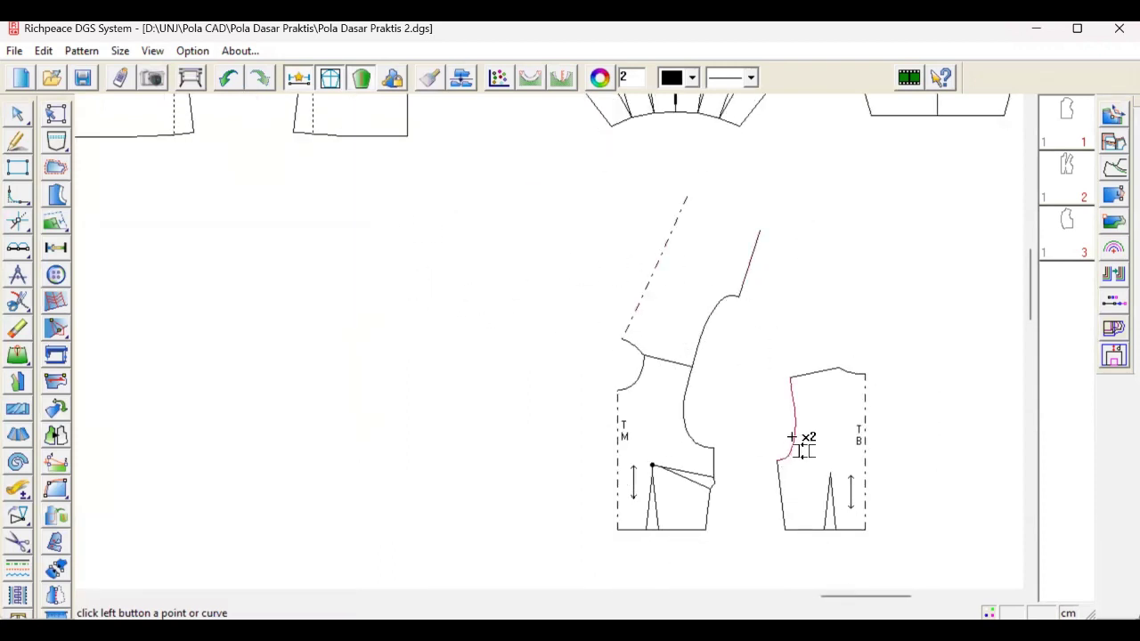
click(714, 312)
click(745, 275)
click(662, 258)
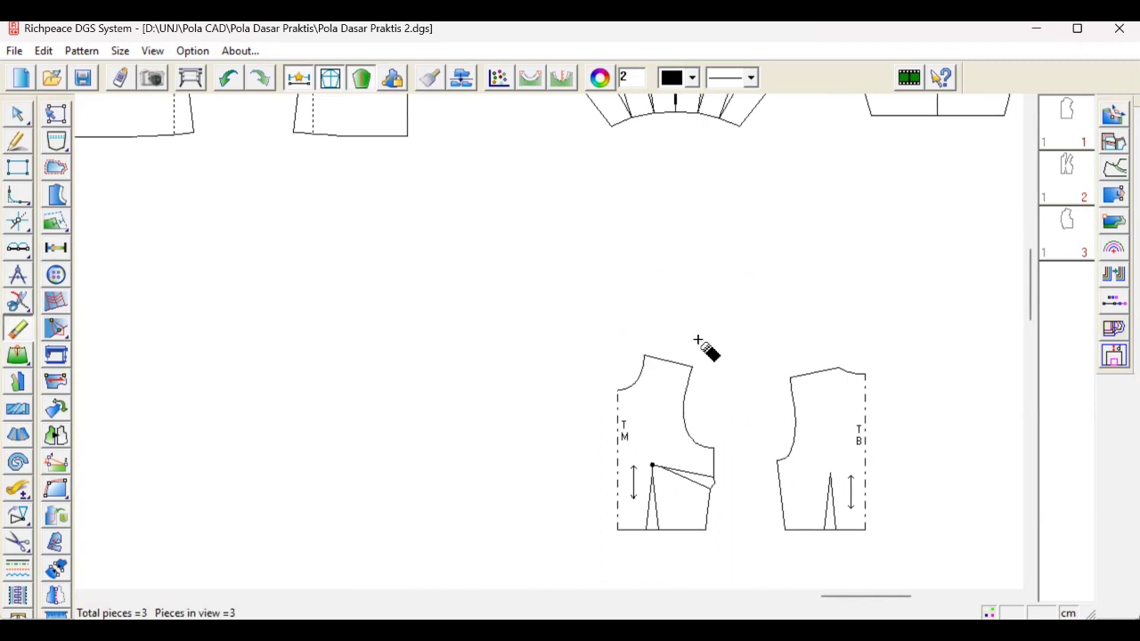
Step: Place a point on the front armhole curve at a length of 2 cm from the shoulder tip
scroll(699, 340, up, 4)
click(506, 392)
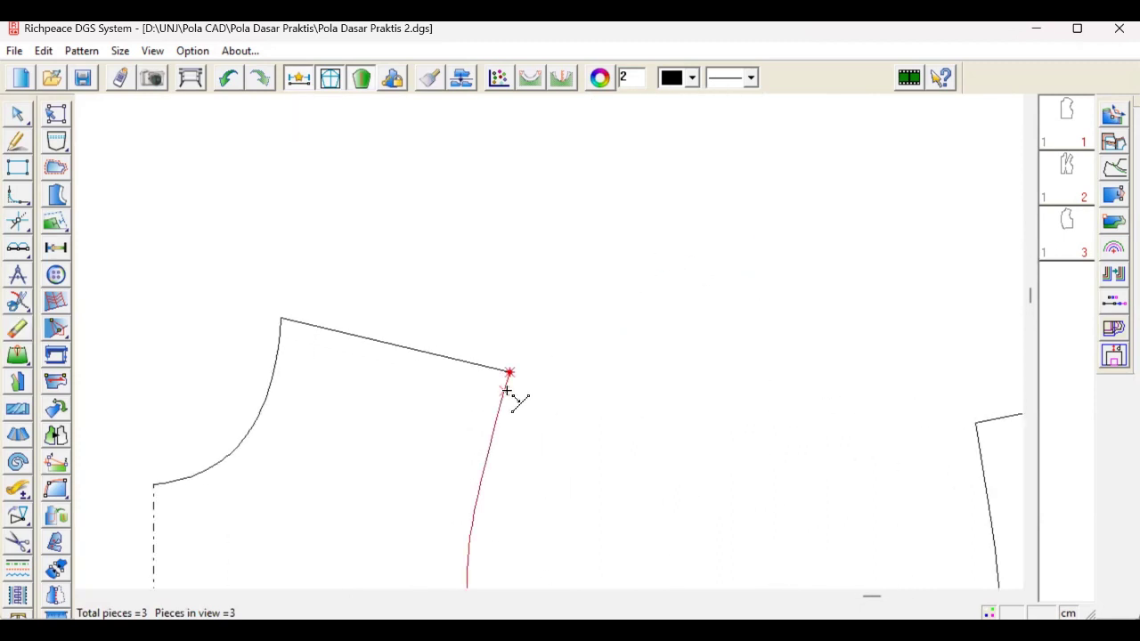
click(574, 368)
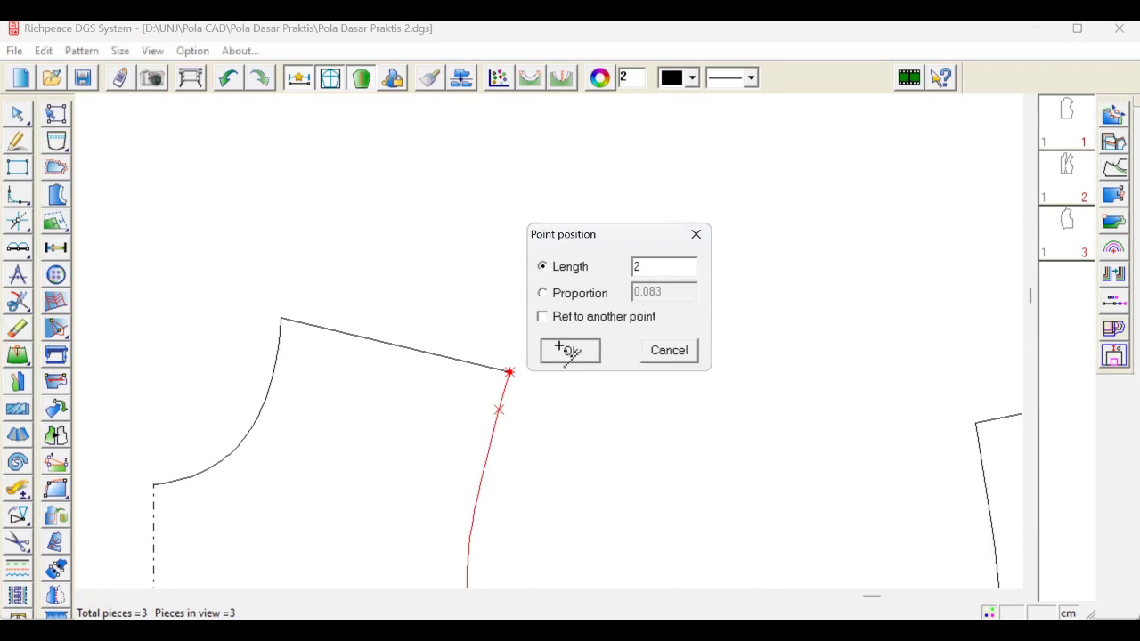
click(563, 350)
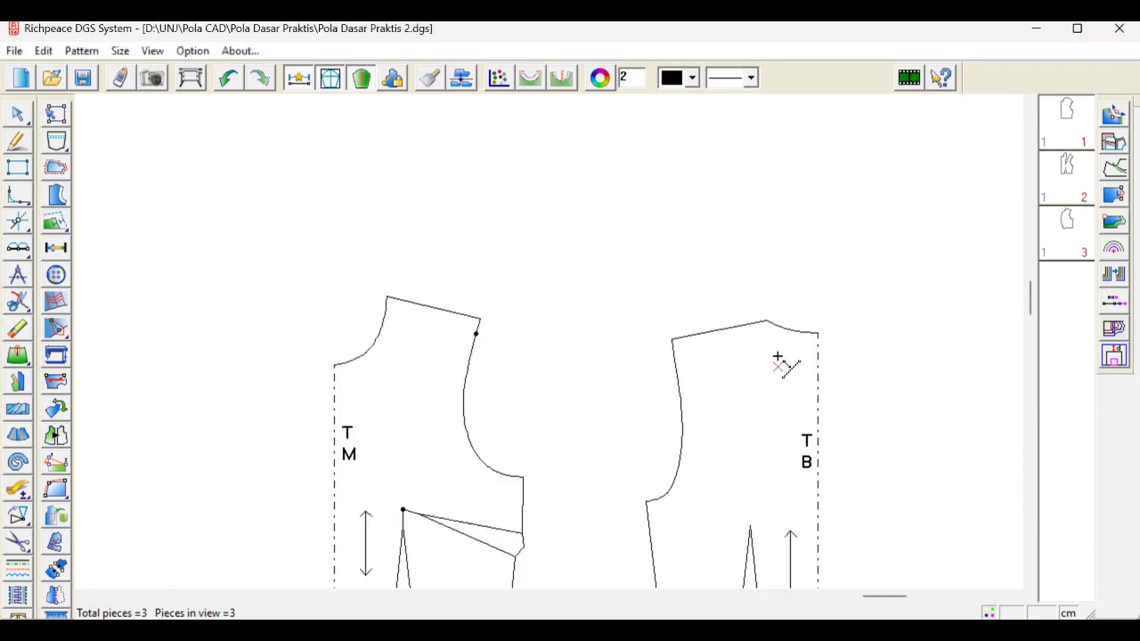
Step: Compare the lengths of the front and back shoulder lines
right_click(628, 301)
click(704, 330)
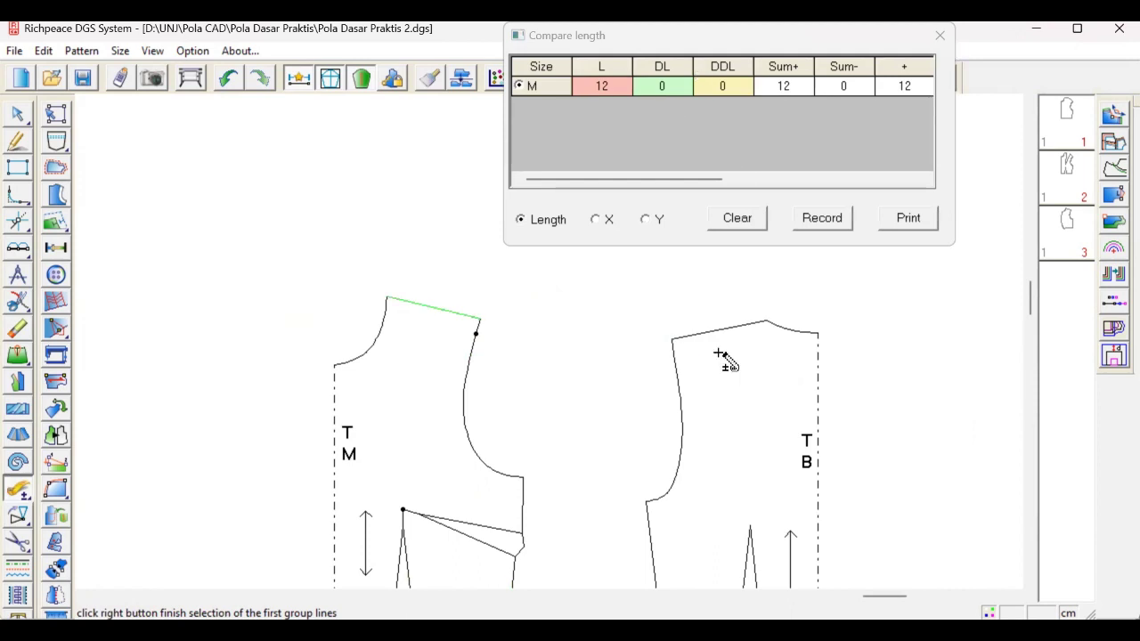
right_click(746, 344)
Step: Copy the back bodice's armhole, shoulder line, neckline and centre back line onto the front, placing the back neck point on the front neck point
scroll(659, 336, up, 1)
scroll(540, 335, down, 2)
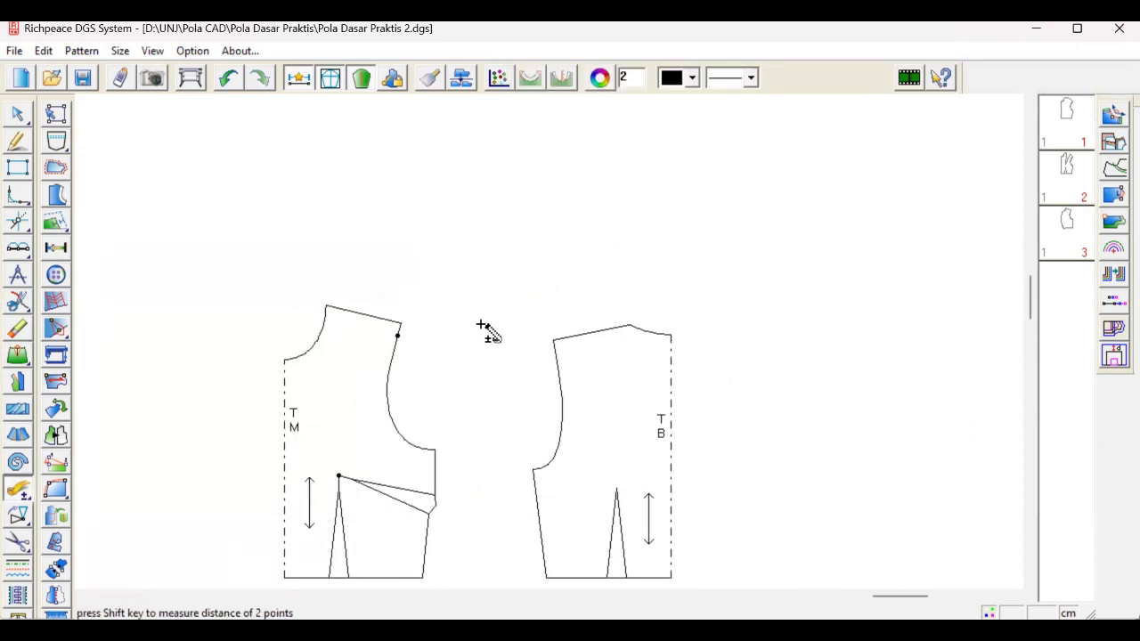
click(562, 377)
click(647, 331)
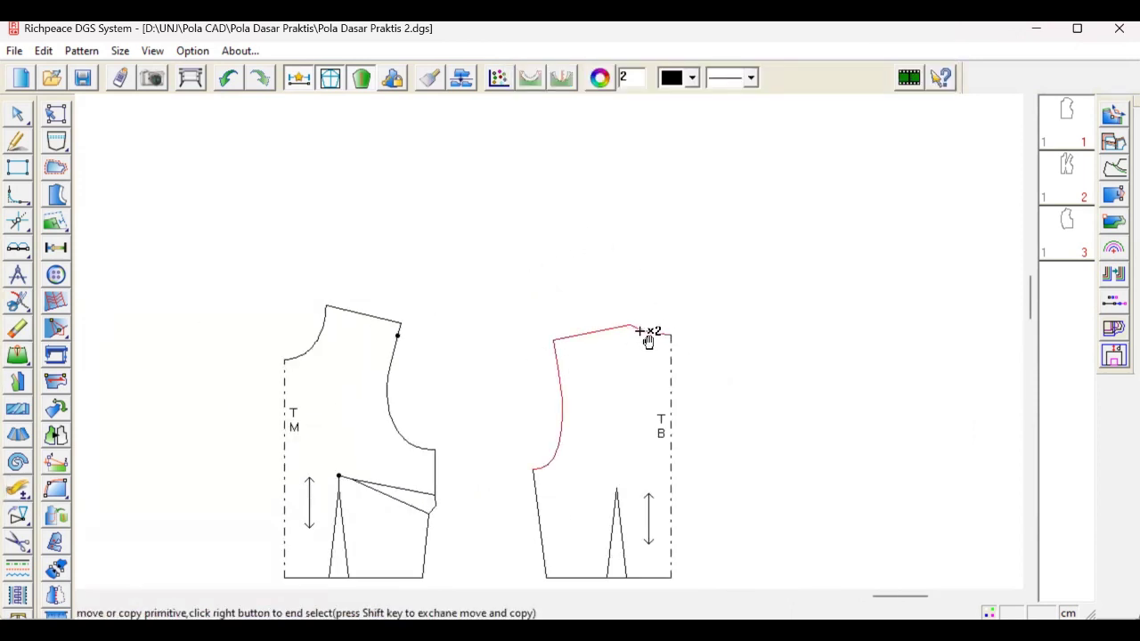
click(670, 372)
right_click(732, 333)
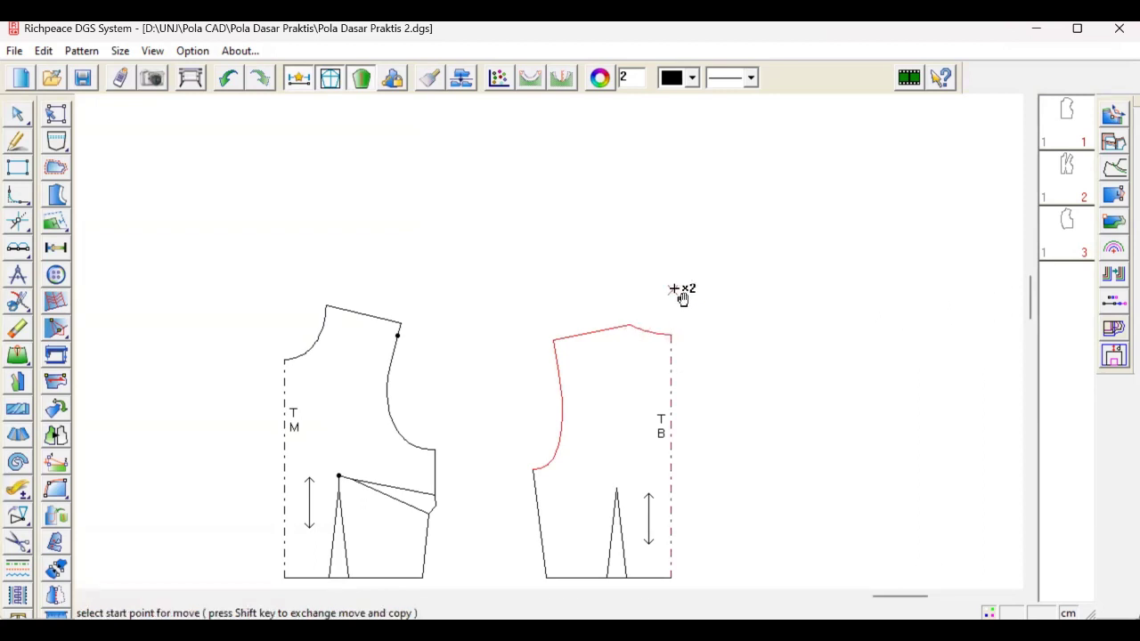
click(629, 326)
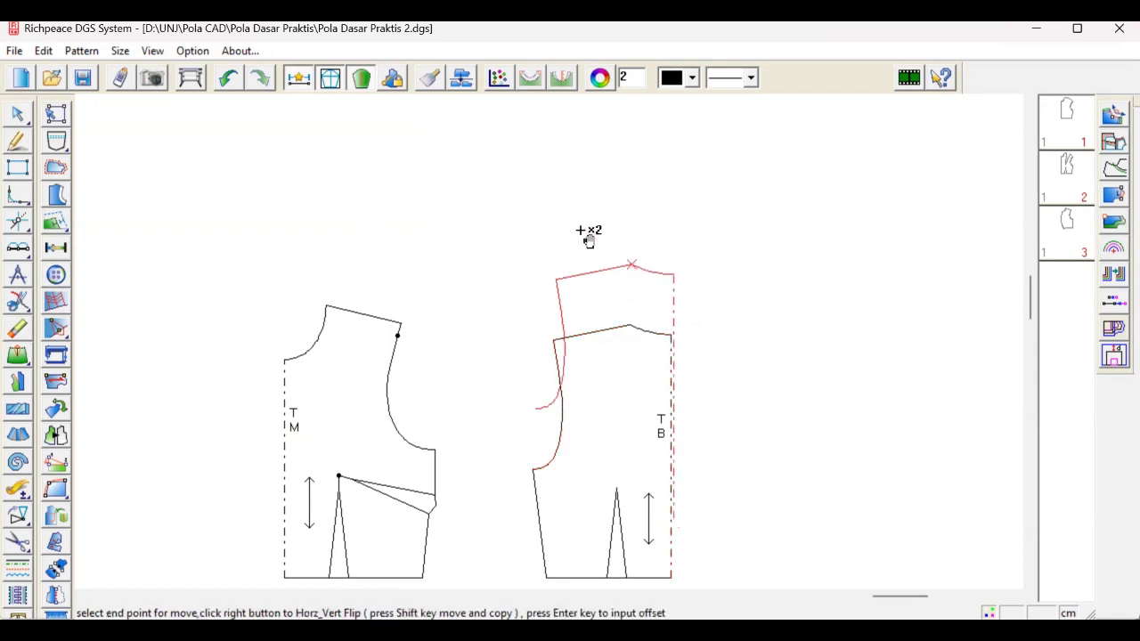
click(326, 308)
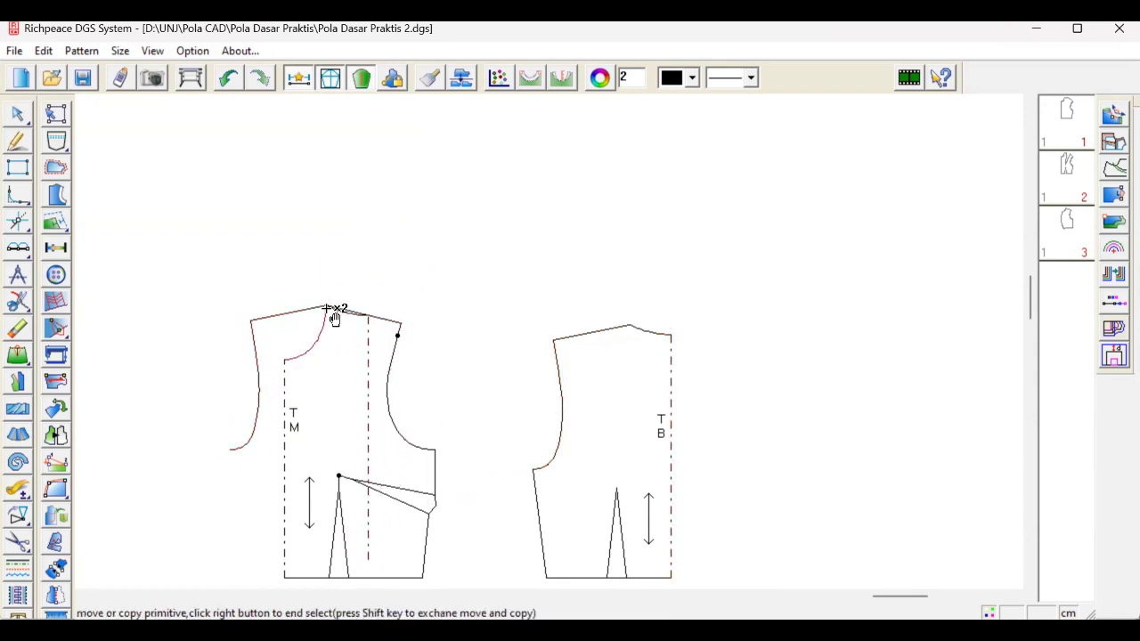
Step: Rotate the copied back lines about the front neck point so their shoulder tip meets the 2 cm point on the front armhole
click(366, 367)
click(294, 314)
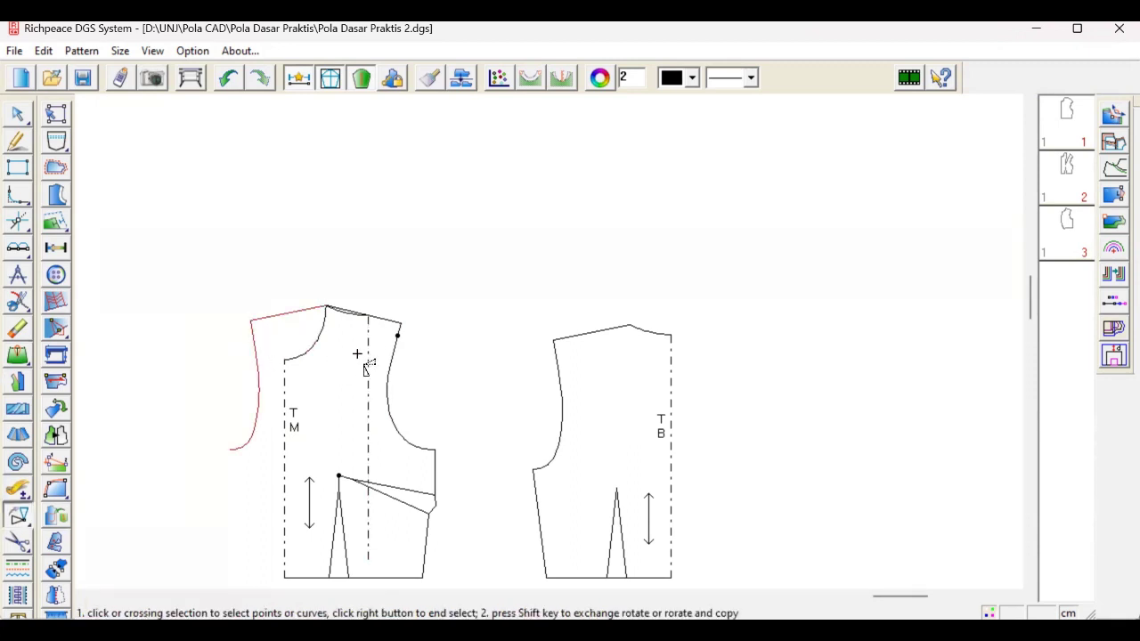
scroll(548, 340, up, 4)
scroll(501, 230, down, 3)
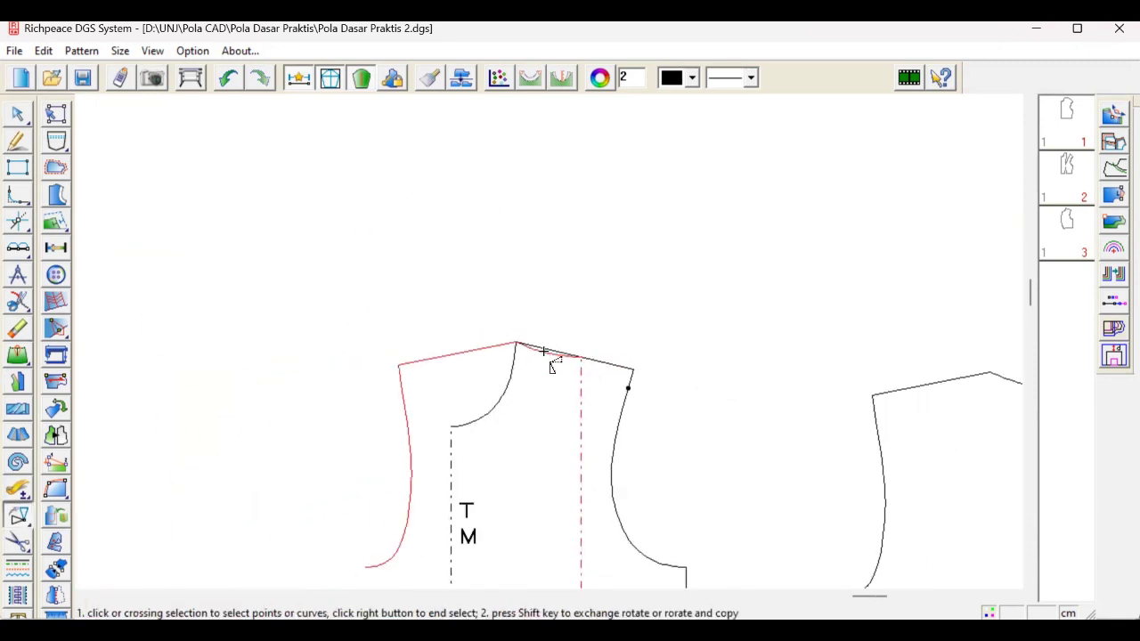
right_click(439, 269)
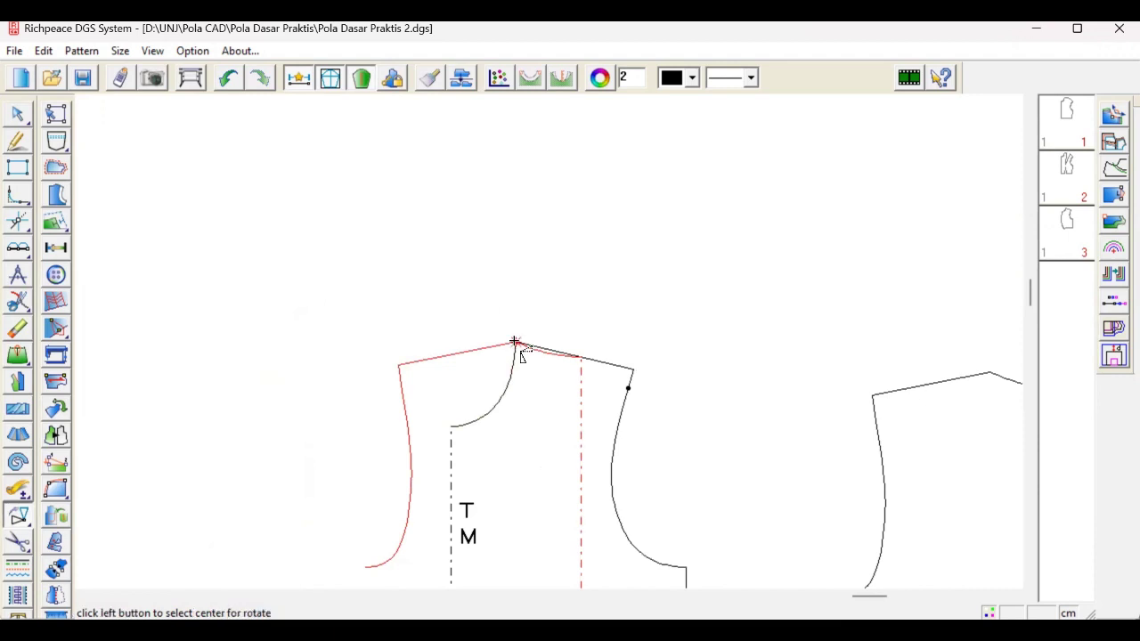
click(514, 342)
click(400, 365)
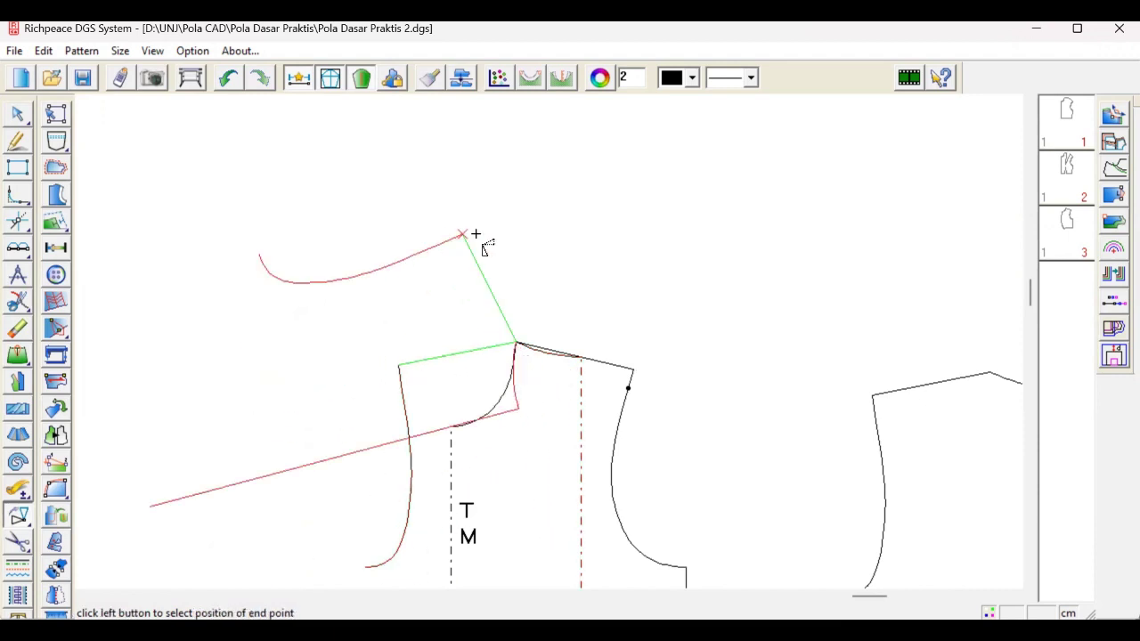
click(631, 389)
Step: Erase the copied back armhole, shoulder, neckline and centre back lines from the front bodice
scroll(546, 342, down, 1)
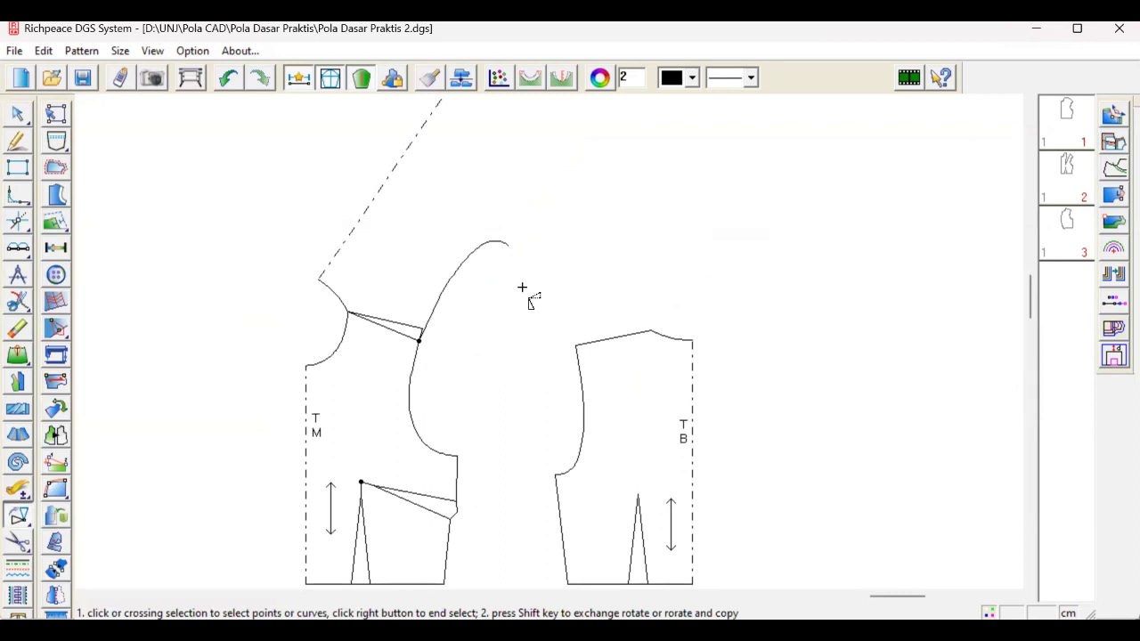
scroll(550, 342, down, 1)
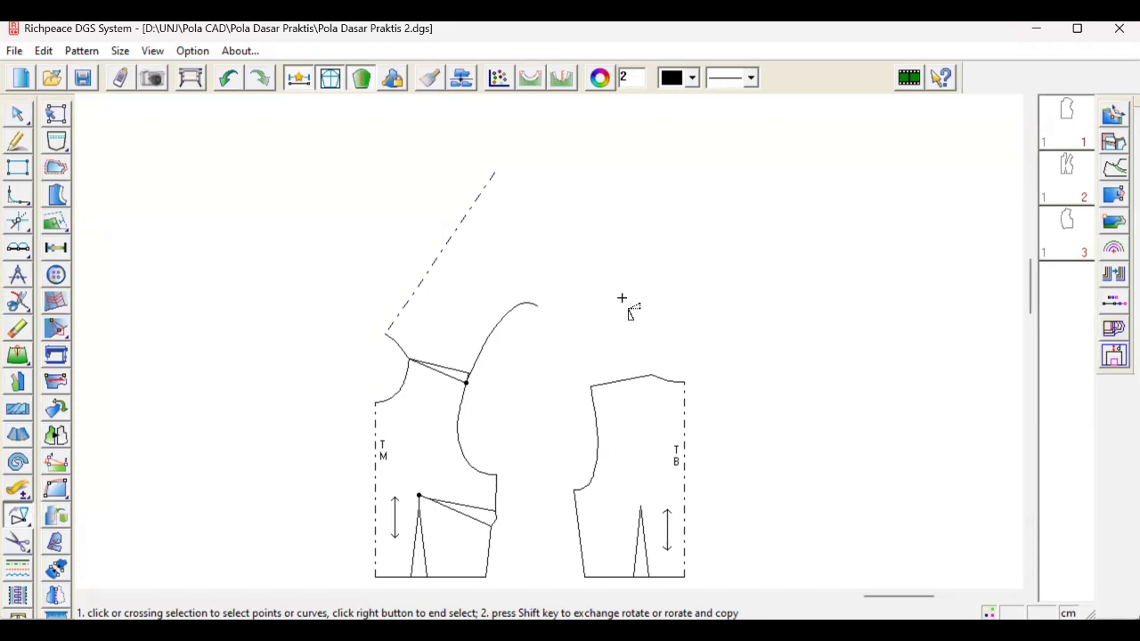
key(e)
click(461, 380)
click(476, 358)
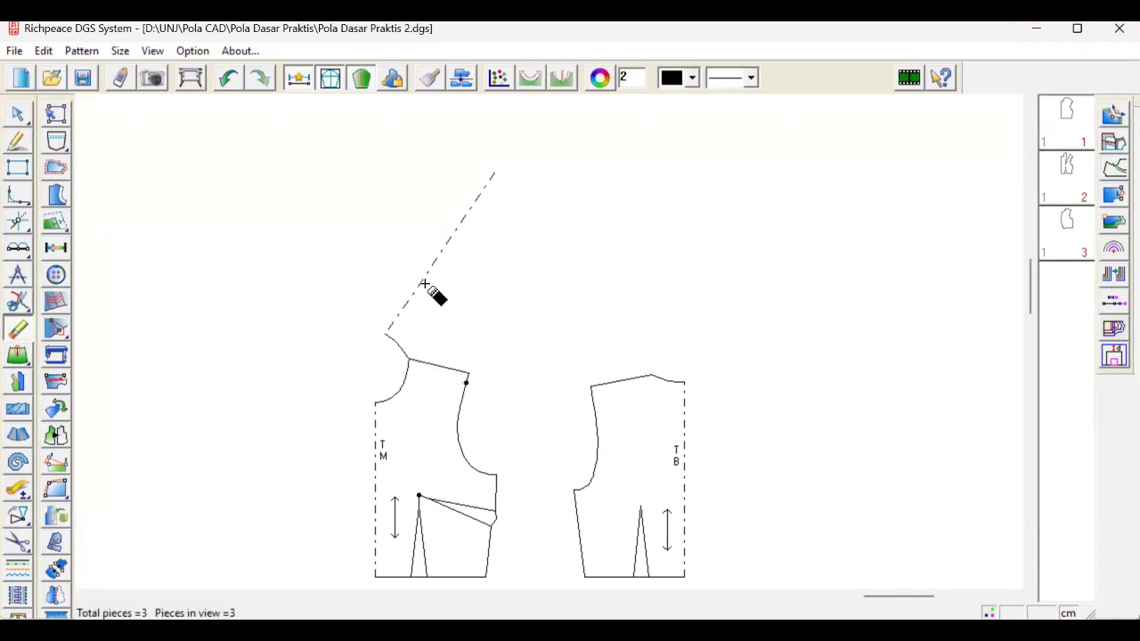
click(421, 281)
Step: Match the back shoulder tip to the 2 cm point on the front armhole, and the back neck point to the front neck point
right_click(587, 356)
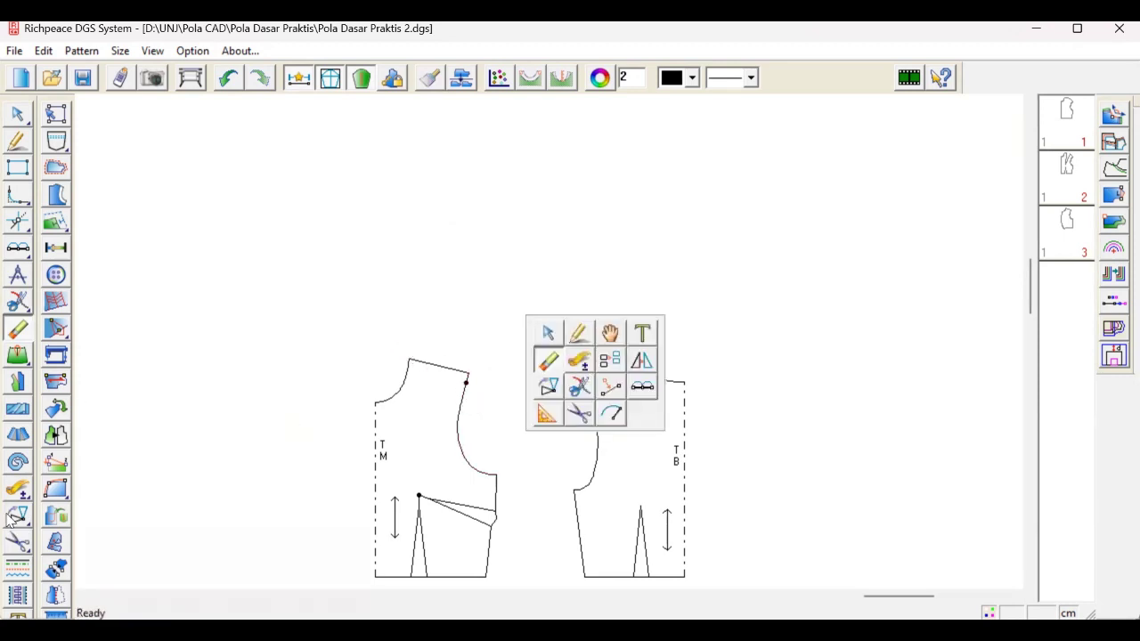
click(104, 536)
click(30, 517)
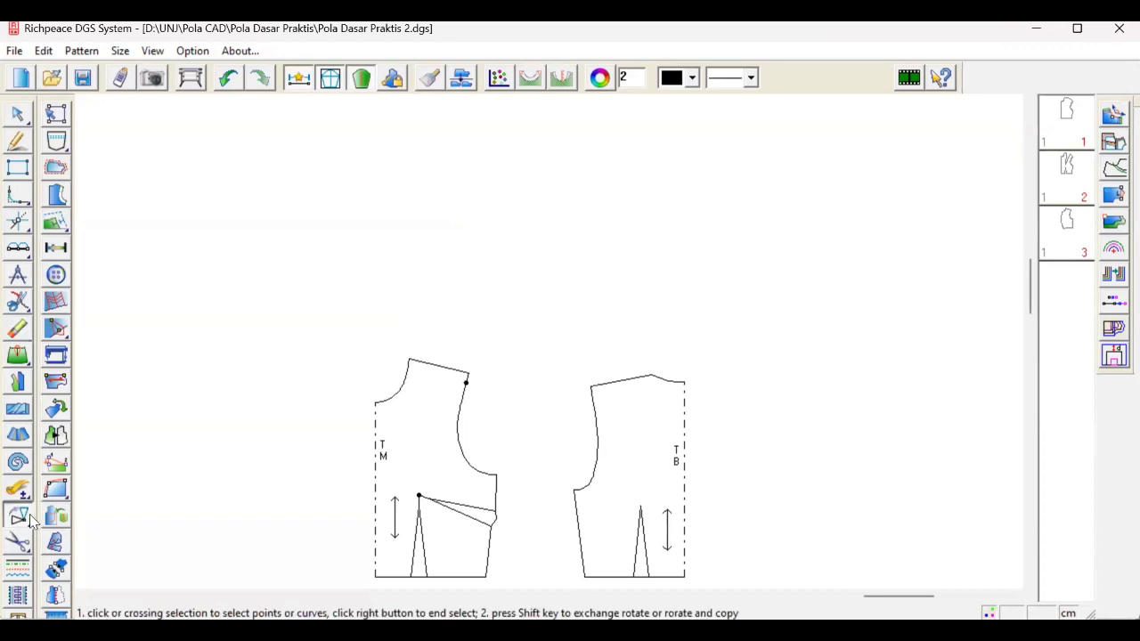
click(114, 522)
scroll(499, 478, up, 3)
click(673, 201)
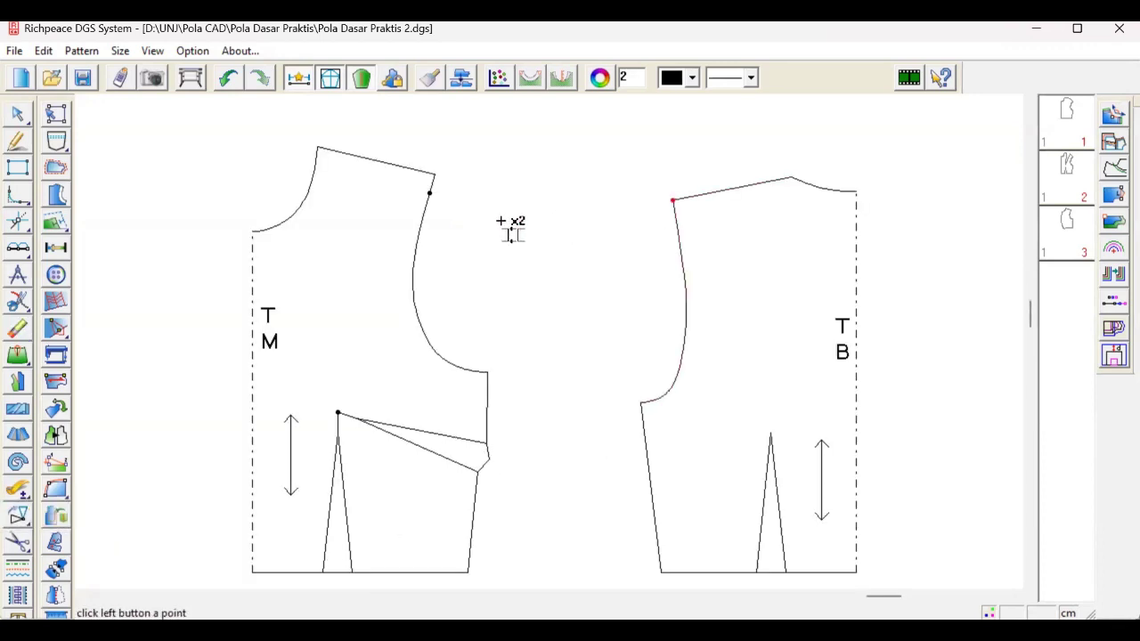
click(428, 192)
click(792, 178)
click(318, 145)
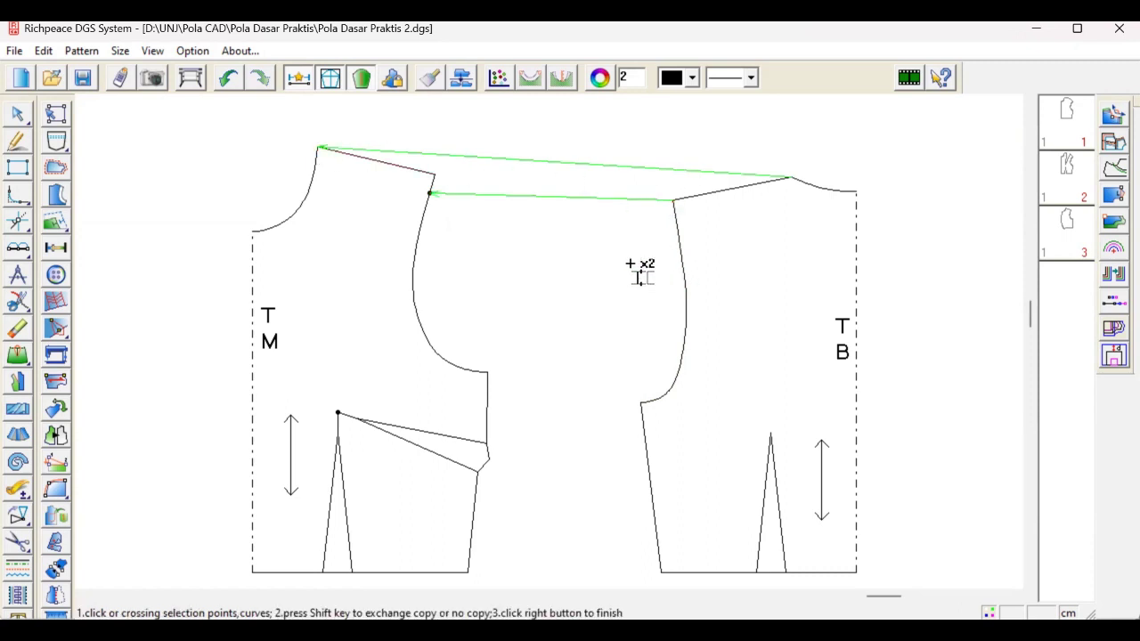
Step: Copy the back armhole, shoulder, neckline and centre back lines onto the front bodice using the matched points
click(675, 259)
scroll(699, 302, down, 2)
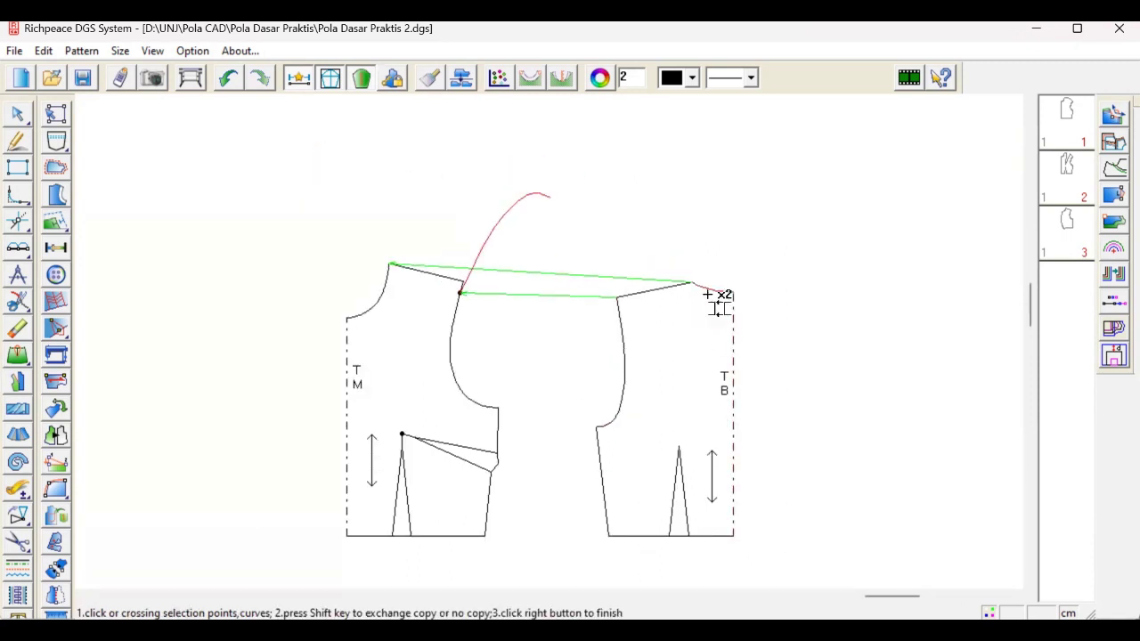
click(649, 290)
click(710, 290)
click(733, 333)
right_click(819, 251)
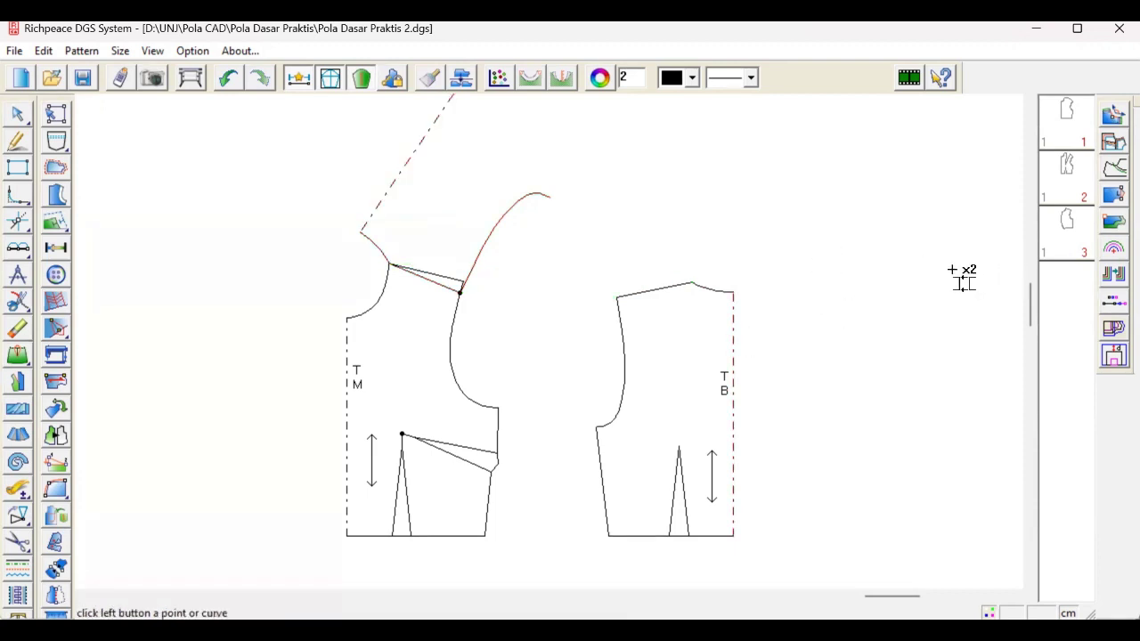
scroll(531, 338, down, 2)
scroll(540, 352, up, 2)
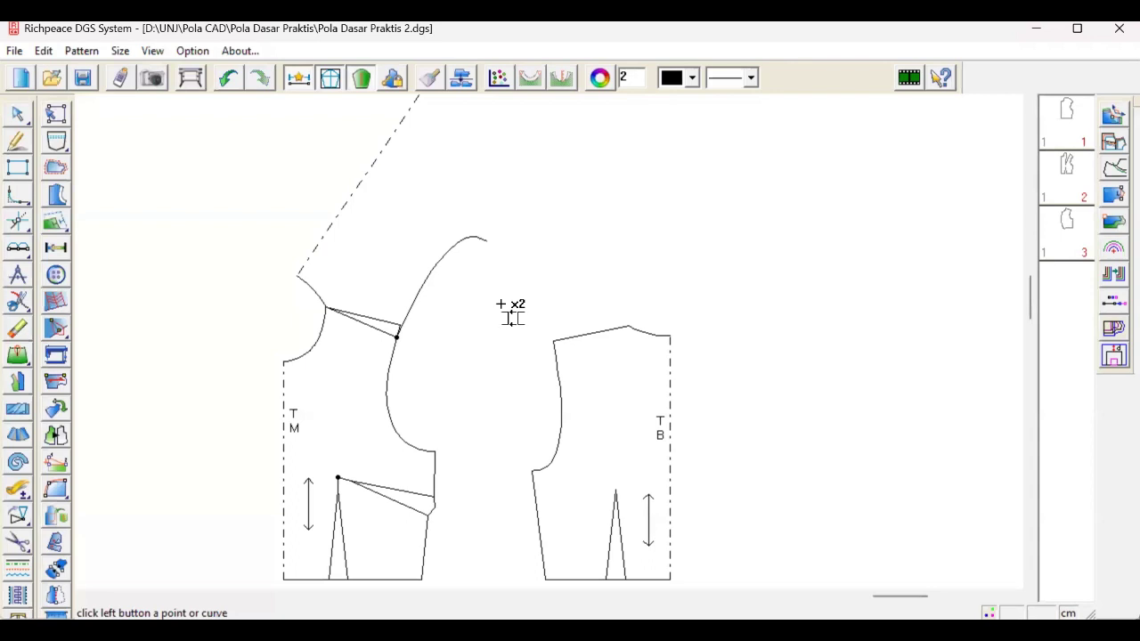
Step: Erase the joined copies of the back lines and the 2 cm point on the front armhole
click(20, 518)
click(22, 522)
click(16, 539)
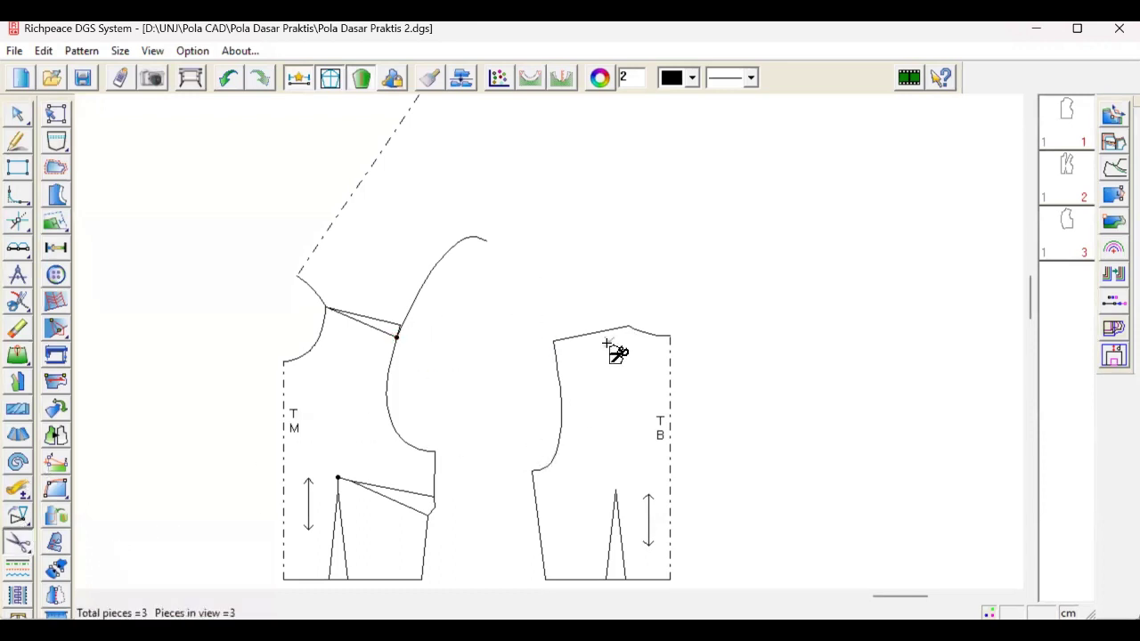
right_click(570, 350)
click(543, 345)
click(405, 316)
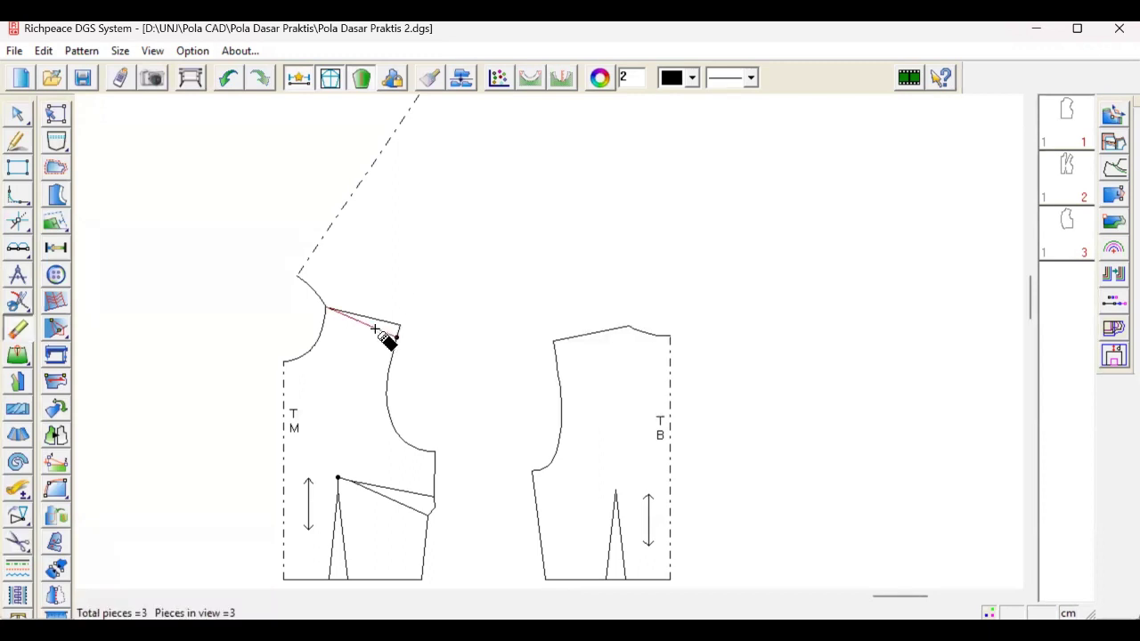
click(365, 323)
click(307, 287)
scroll(540, 348, down, 3)
scroll(552, 343, up, 5)
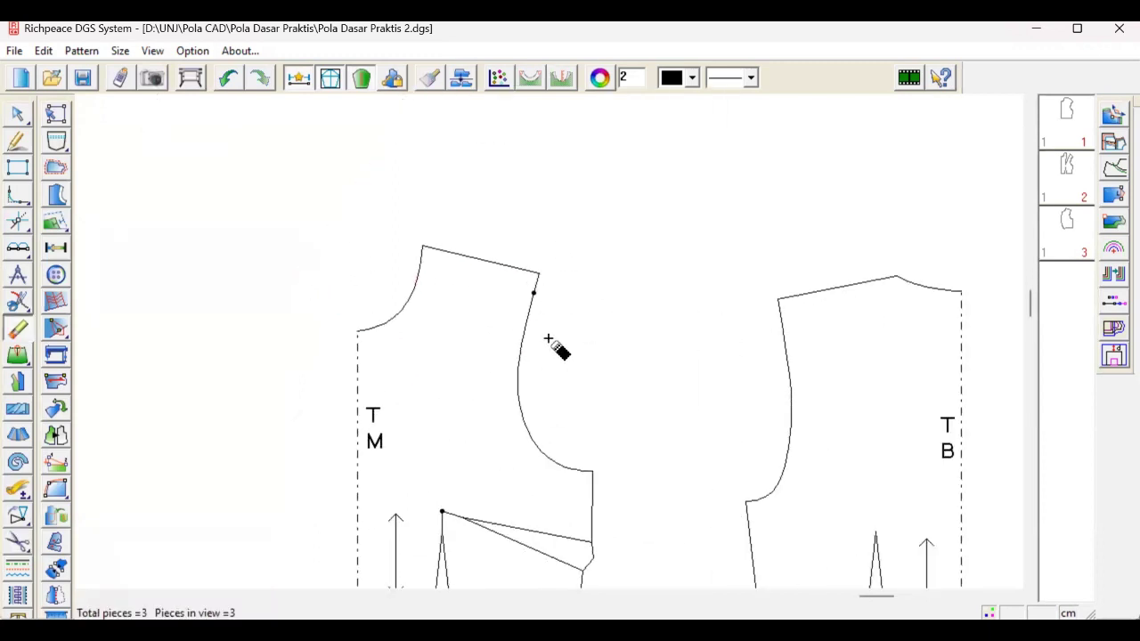
scroll(550, 348, down, 3)
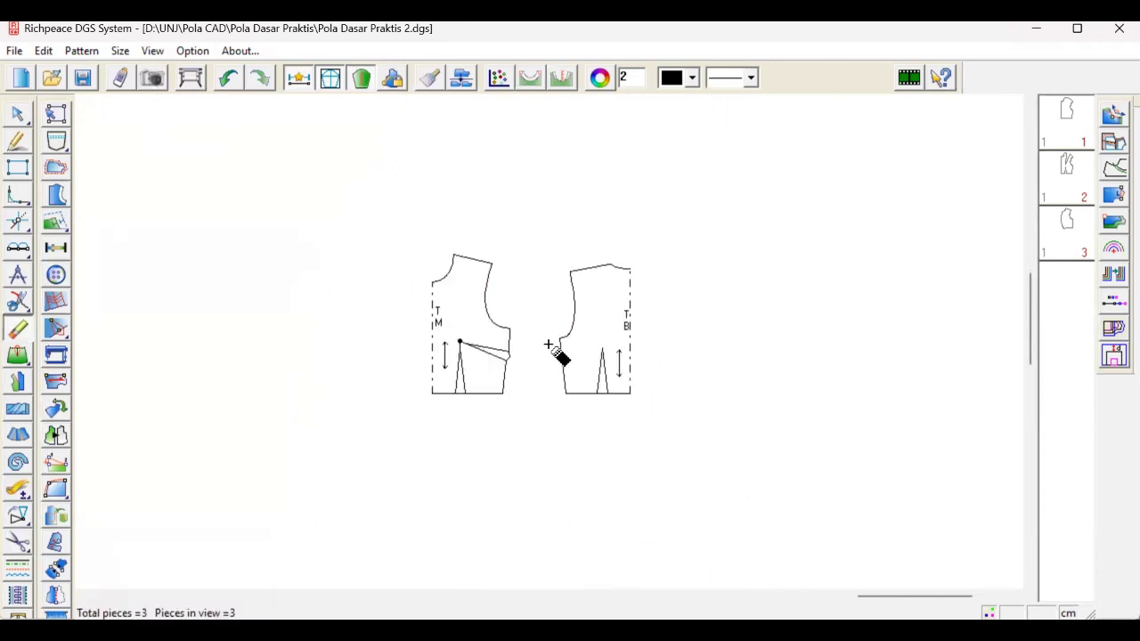
scroll(498, 289, up, 2)
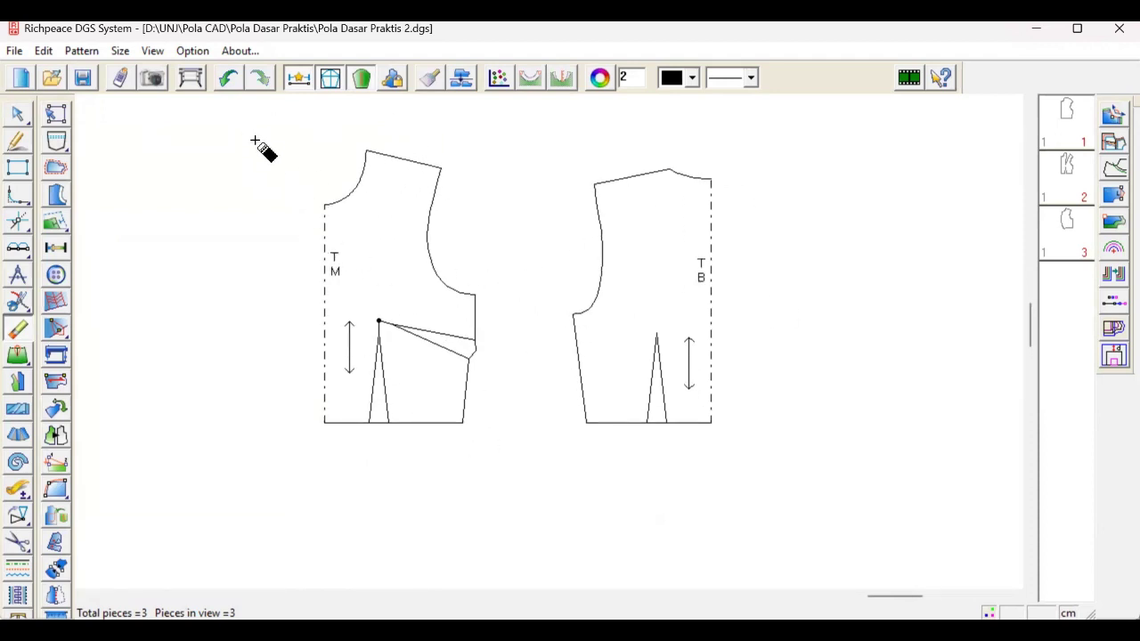
Step: Extract the front bodice as a pattern piece by selecting its armhole, shoulder, neckline, centre front, waist and side seam lines
key(c)
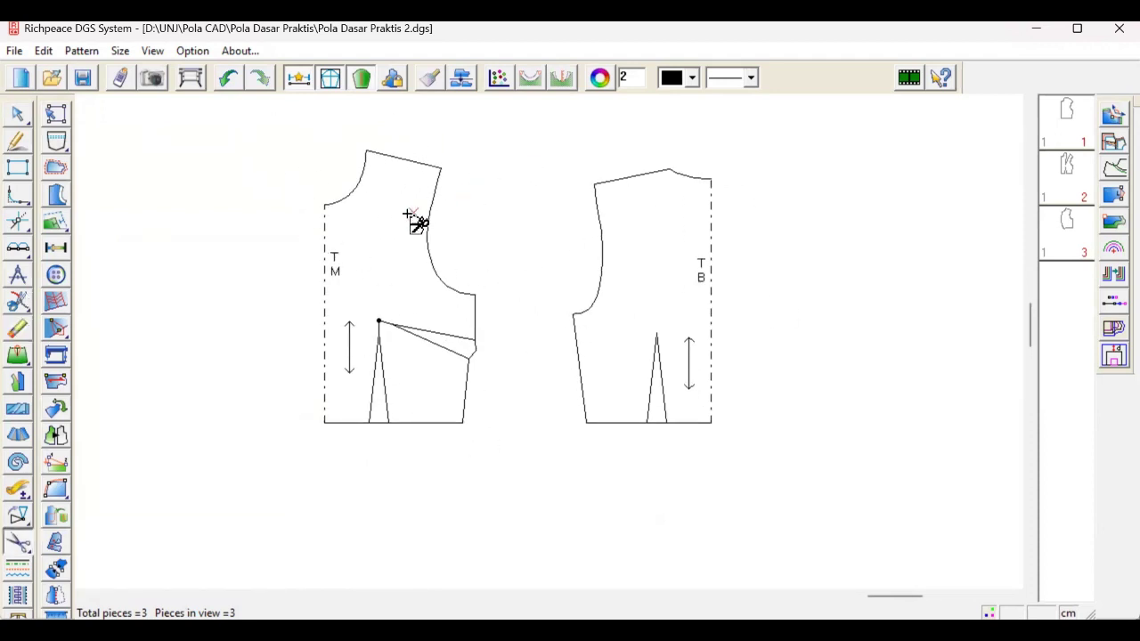
click(434, 198)
click(404, 159)
click(355, 182)
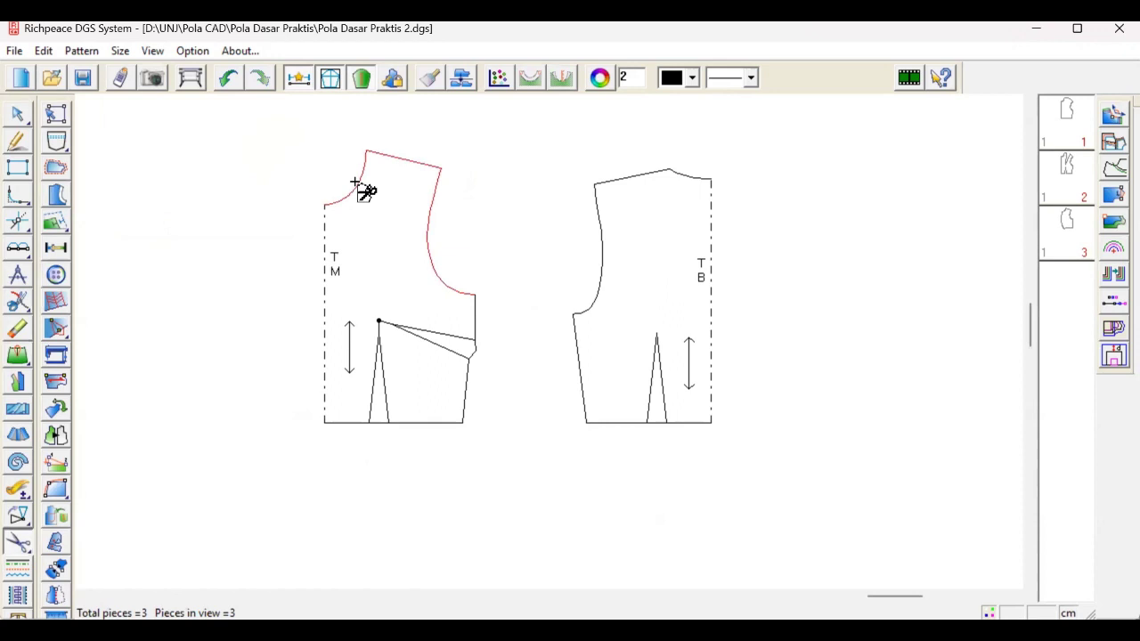
click(324, 250)
click(346, 422)
click(404, 422)
click(386, 422)
click(465, 397)
click(475, 342)
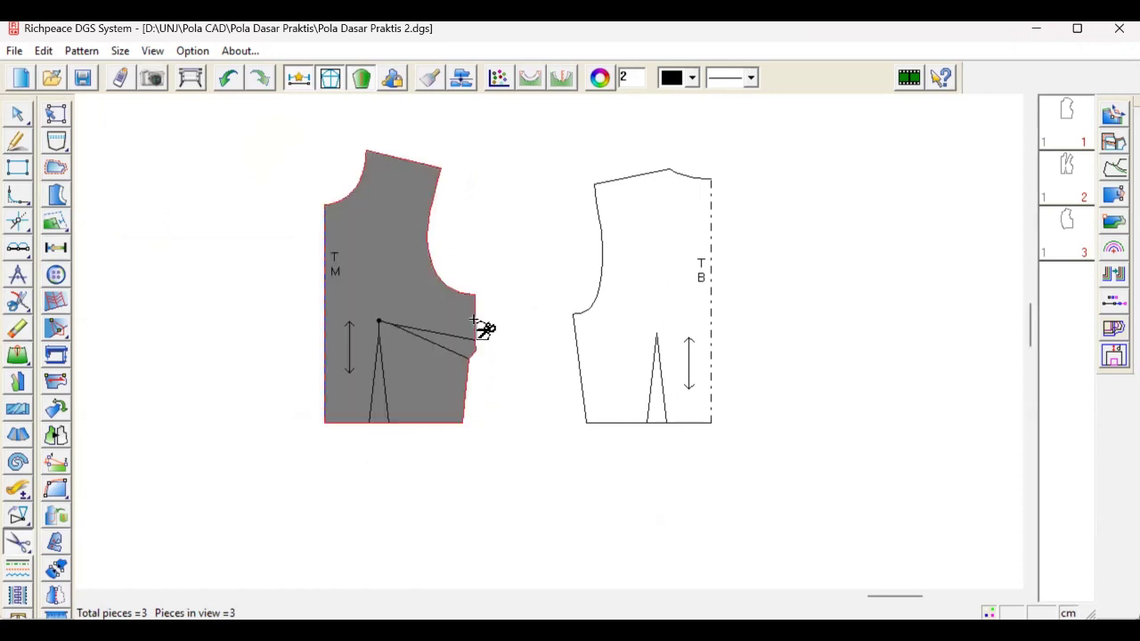
click(383, 342)
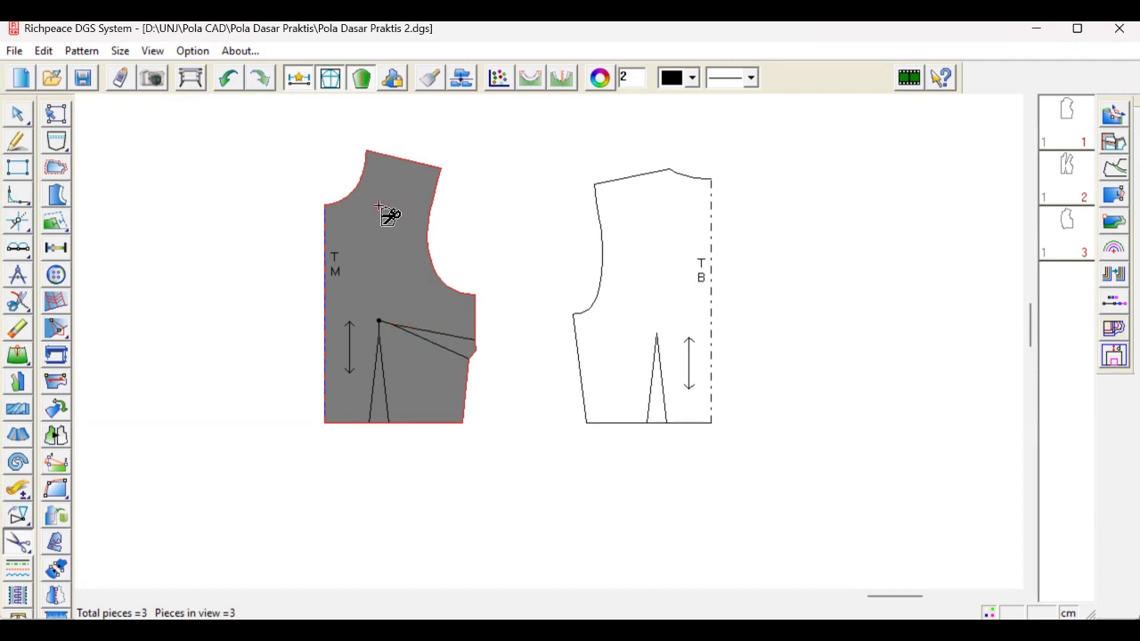
right_click(493, 183)
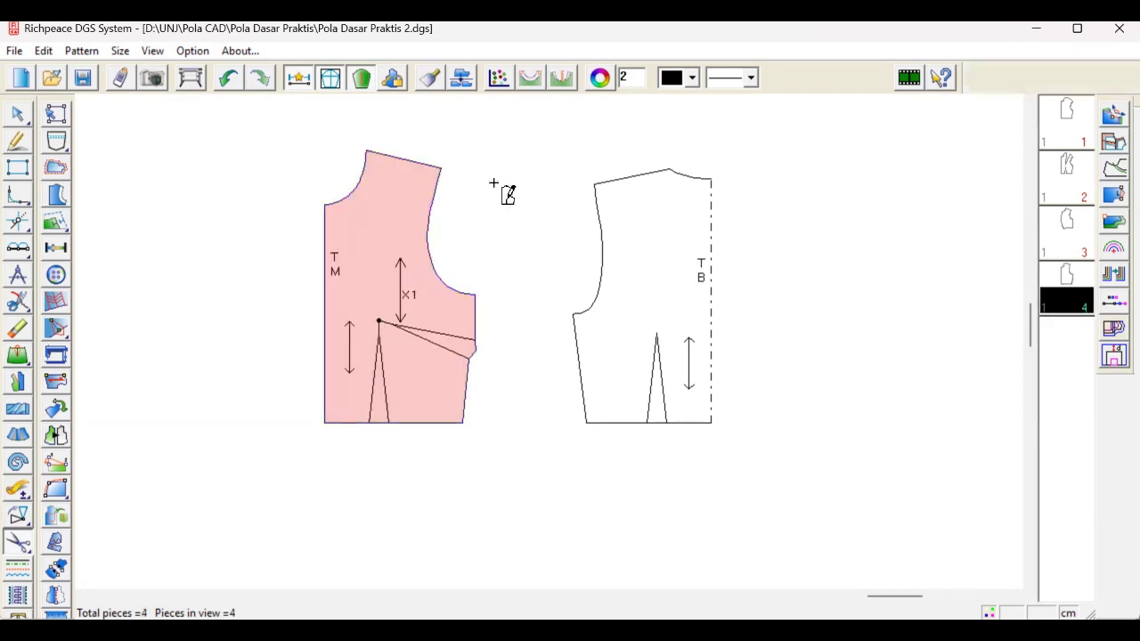
Step: Move the extracted front piece to the far side of the back bodice and delete it
right_click(542, 220)
click(570, 197)
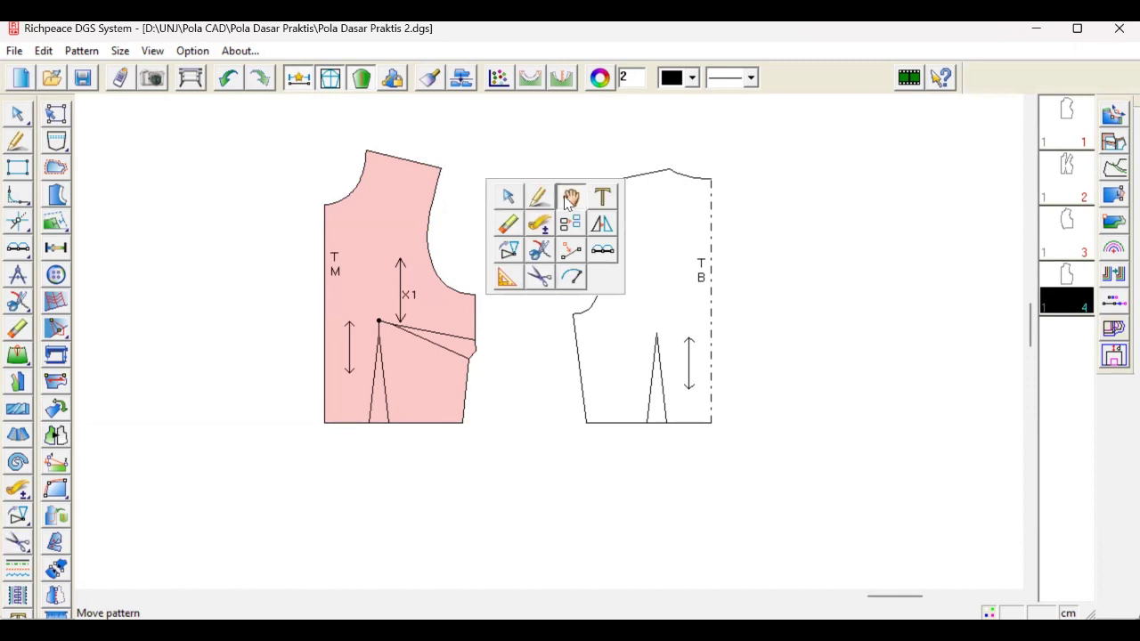
click(821, 227)
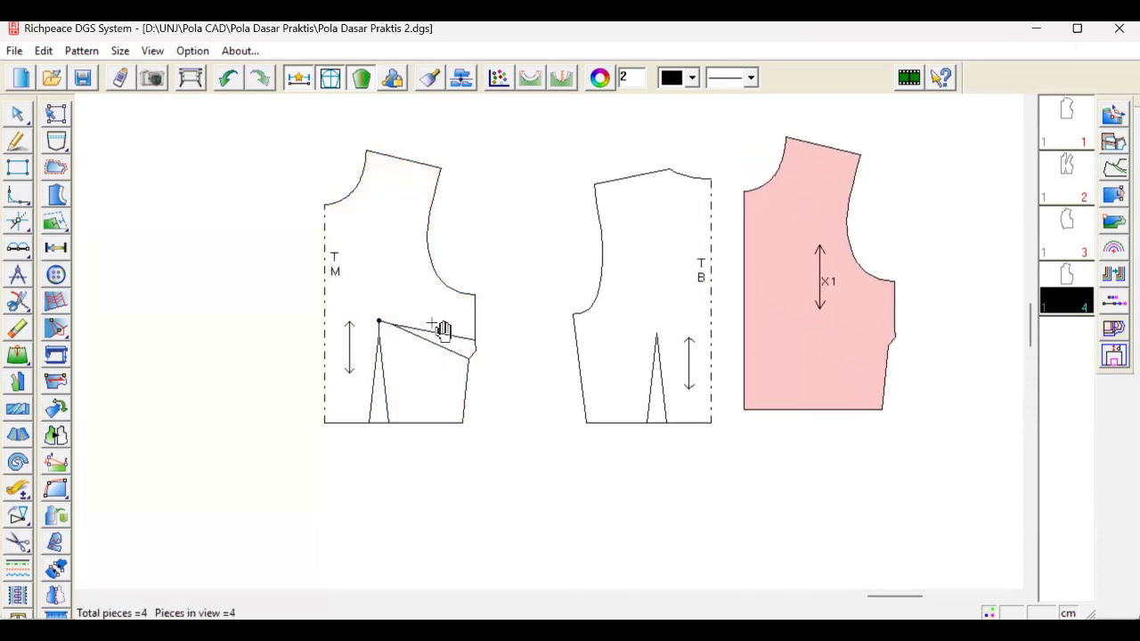
drag(819, 318, 848, 327)
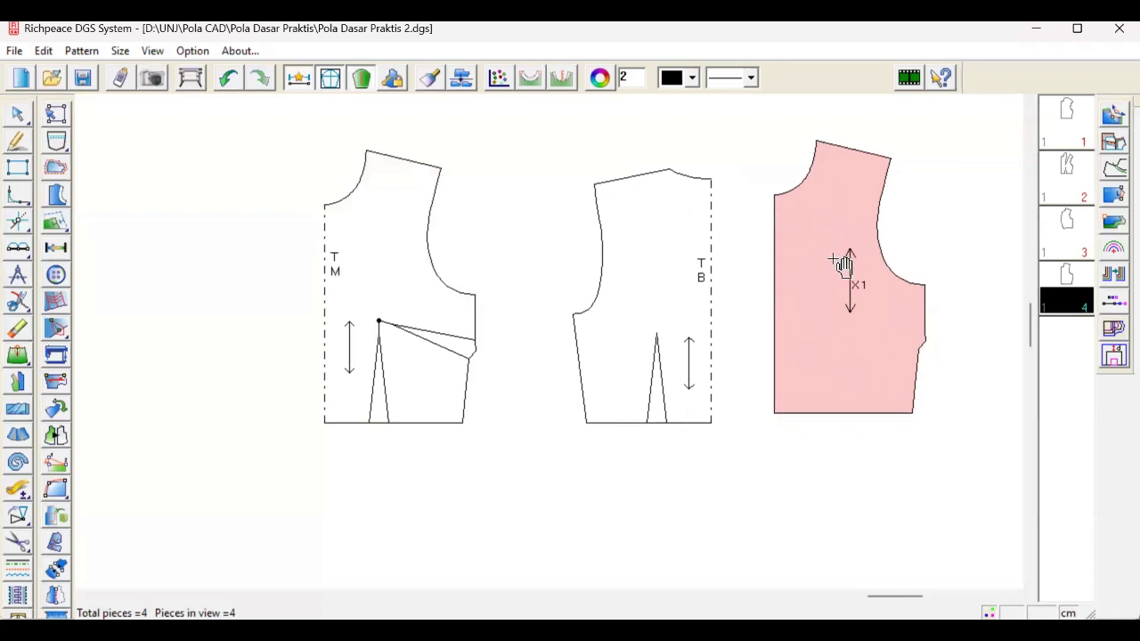
drag(843, 265, 868, 282)
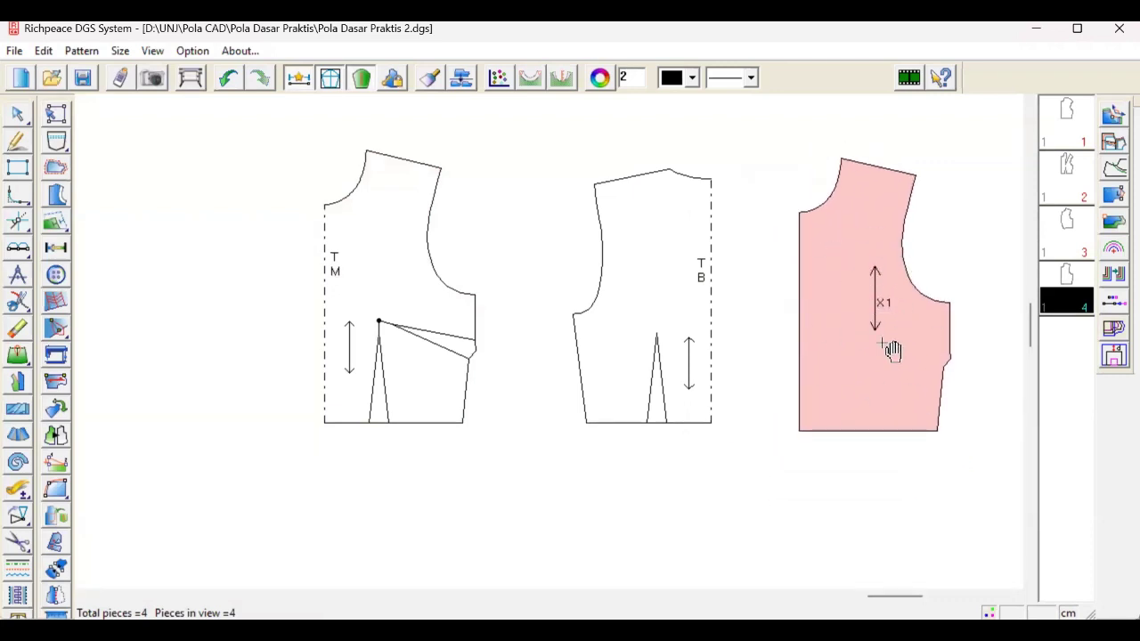
key(Delete)
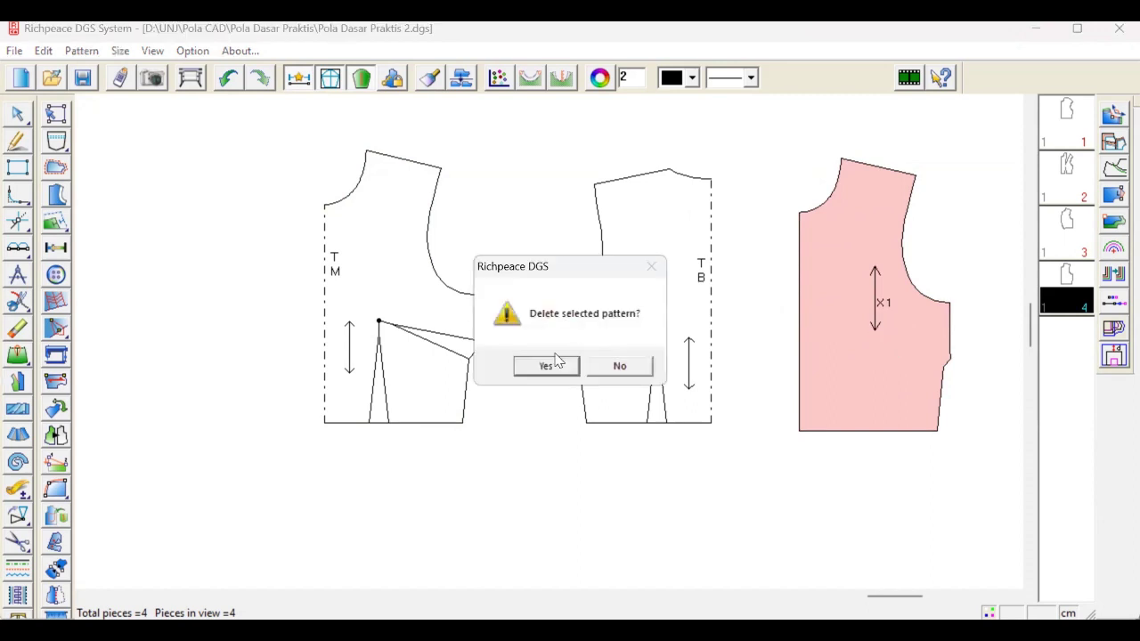
key(Return)
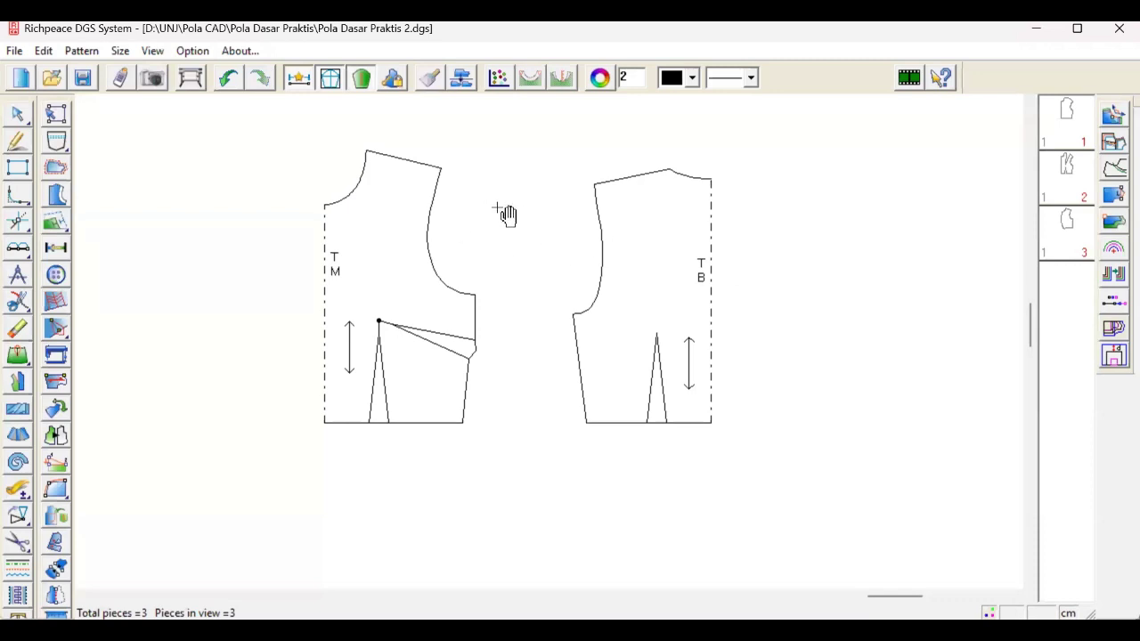
Step: Cut out the front bodice outline again as a pattern piece, from centre front around shoulder, armhole, side and waist
right_click(249, 371)
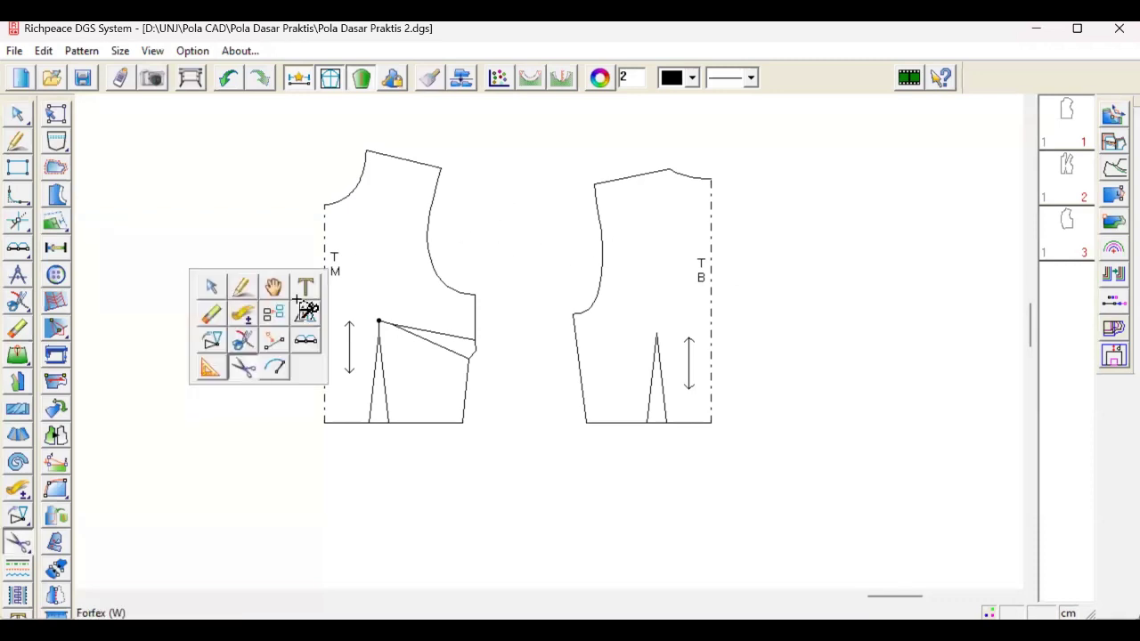
click(305, 305)
click(326, 227)
click(414, 159)
click(433, 213)
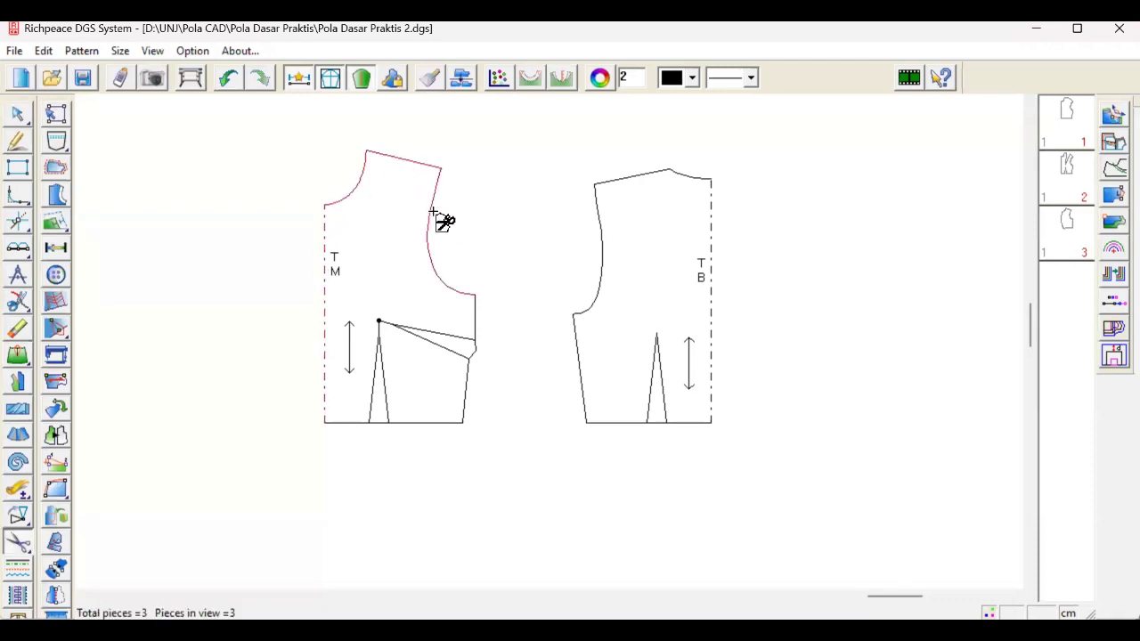
click(468, 320)
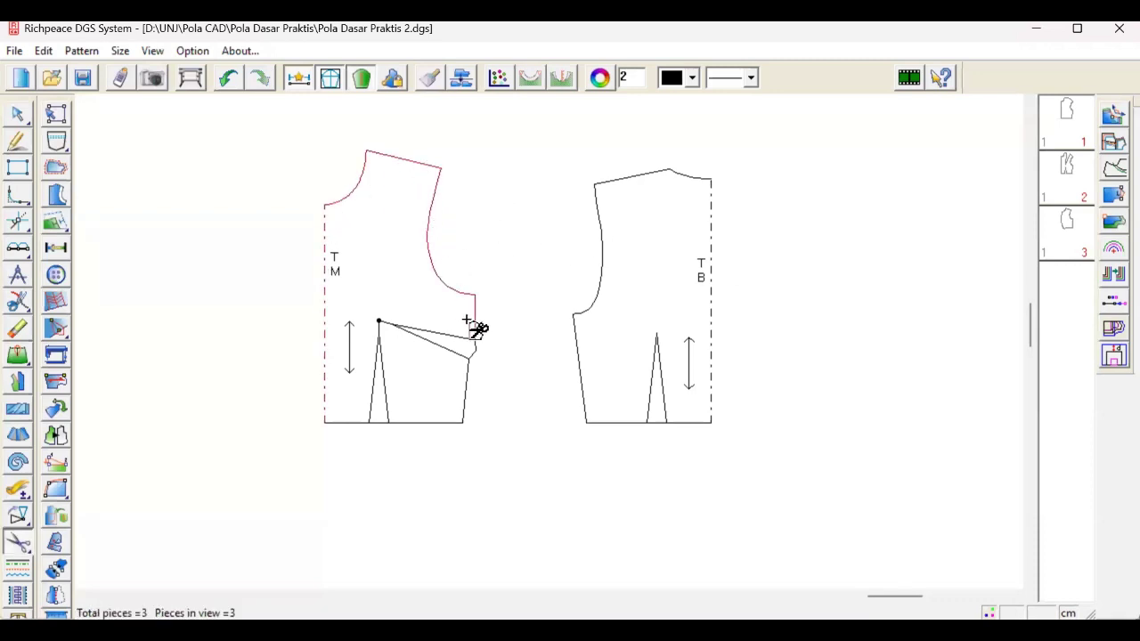
click(467, 381)
click(452, 422)
click(379, 422)
click(351, 422)
right_click(384, 405)
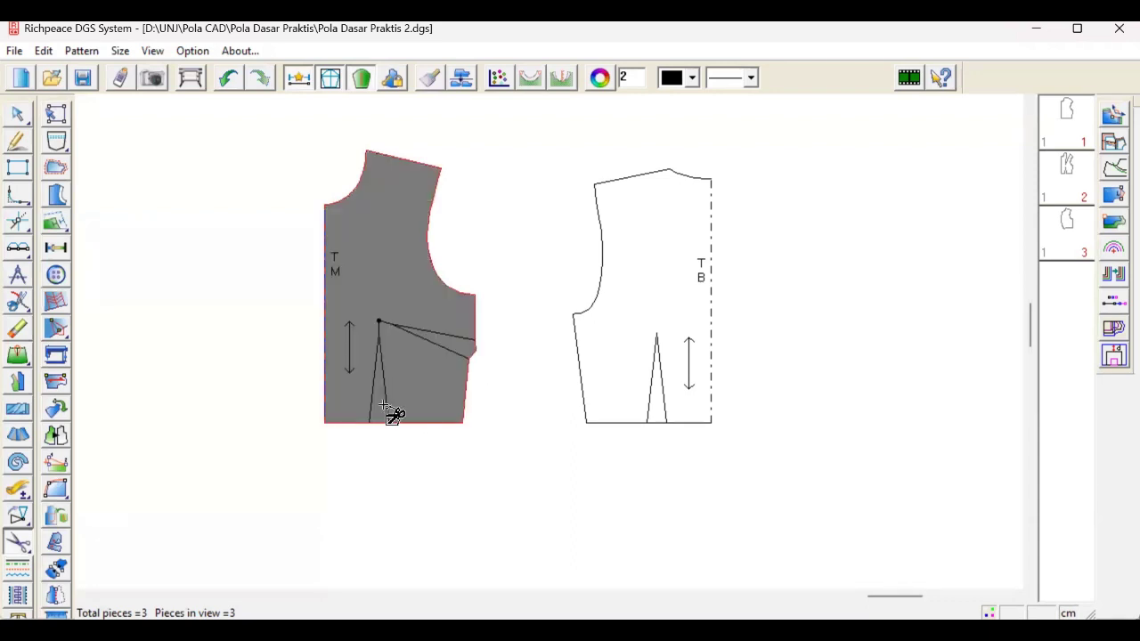
right_click(484, 198)
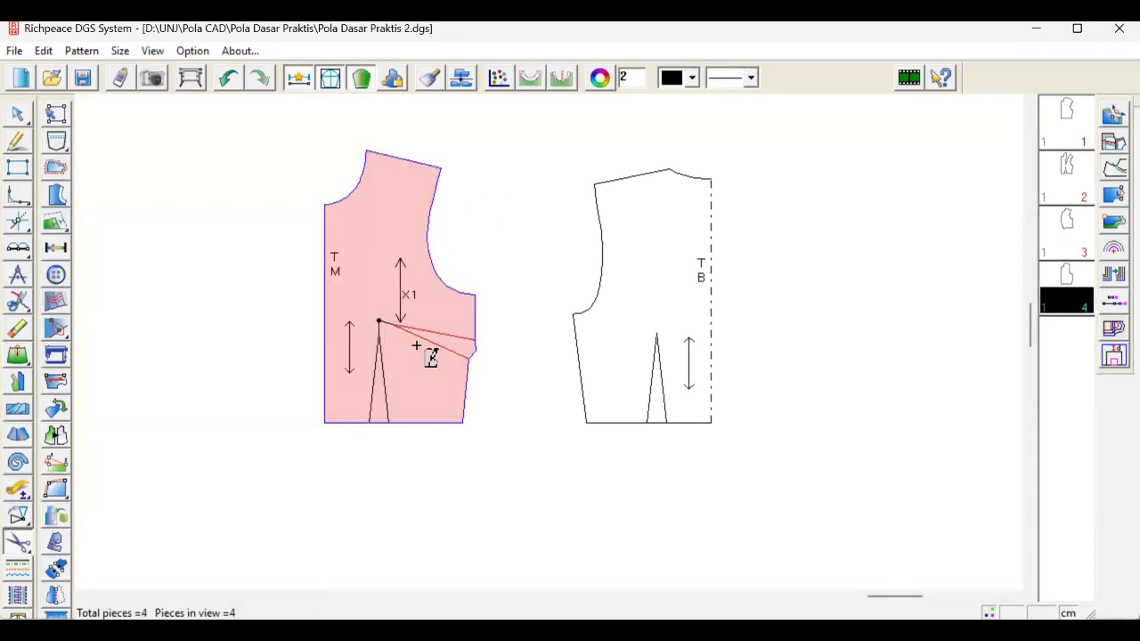
Step: Add the side dart and waist dart lines to the front pattern piece as internal lines
scroll(381, 337, up, 2)
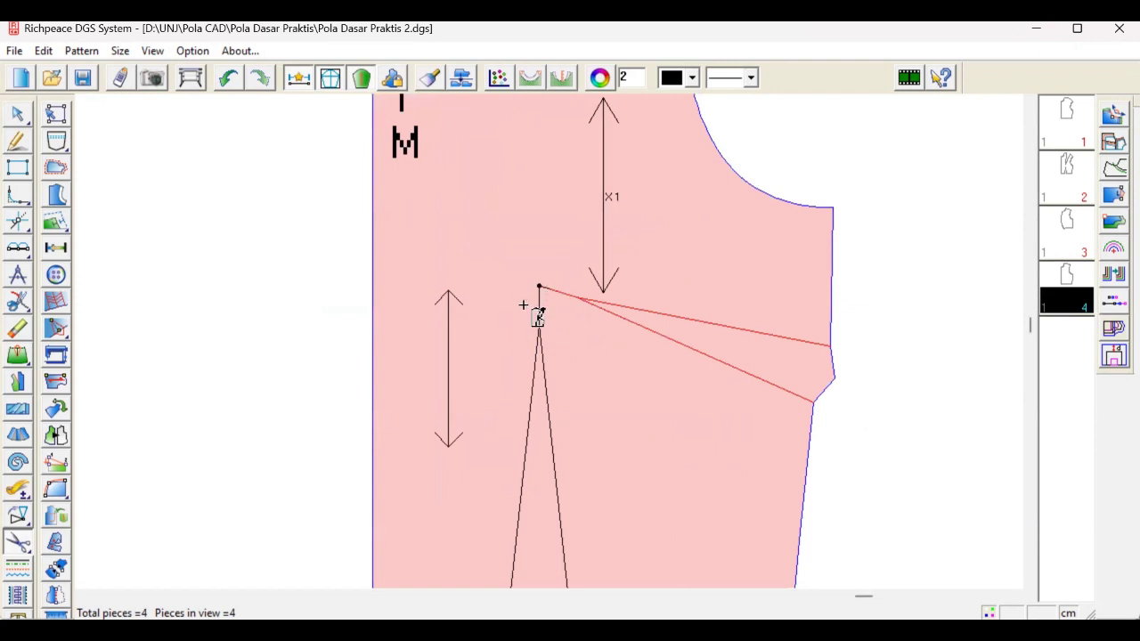
click(543, 372)
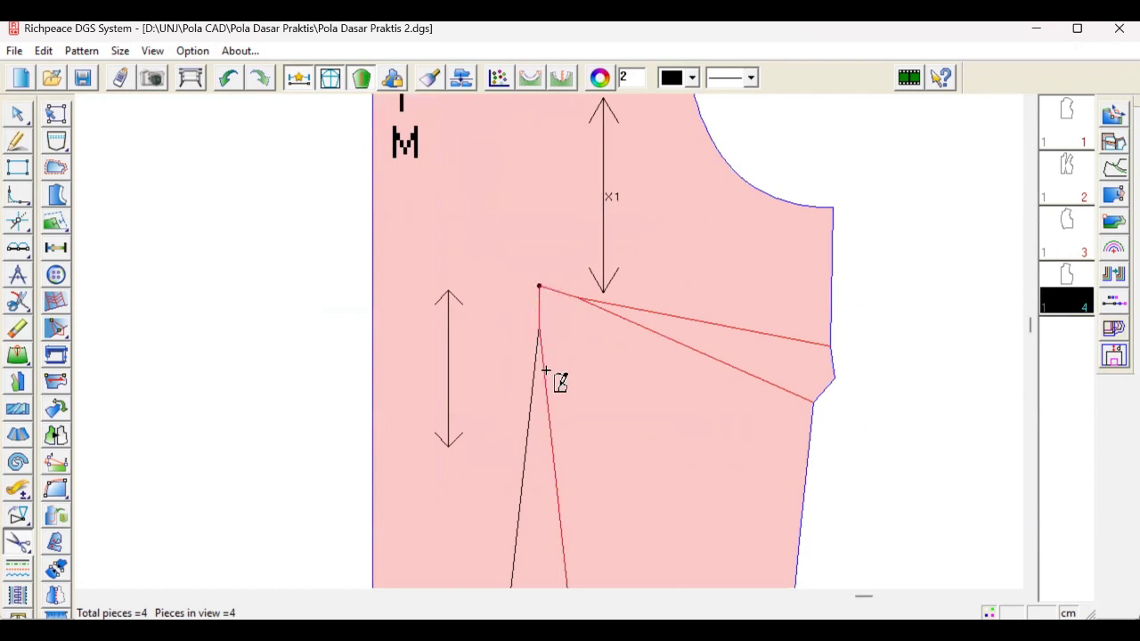
click(532, 378)
scroll(602, 393, down, 1)
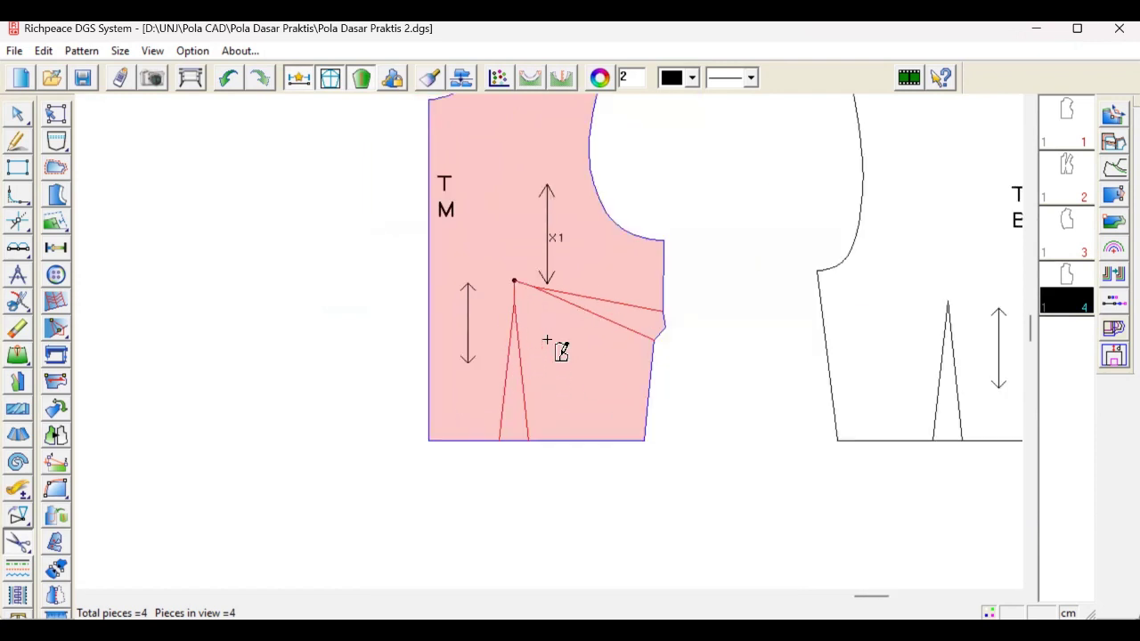
right_click(695, 159)
right_click(695, 159)
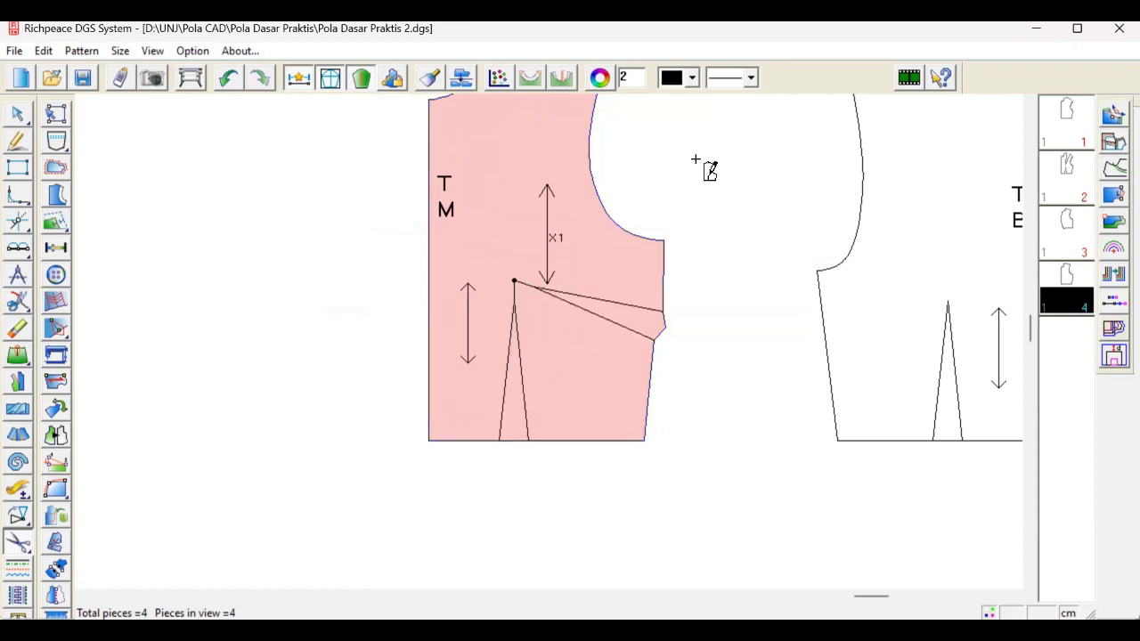
Step: Move the extracted front bodice piece to the far side of the back bodice
right_click(774, 181)
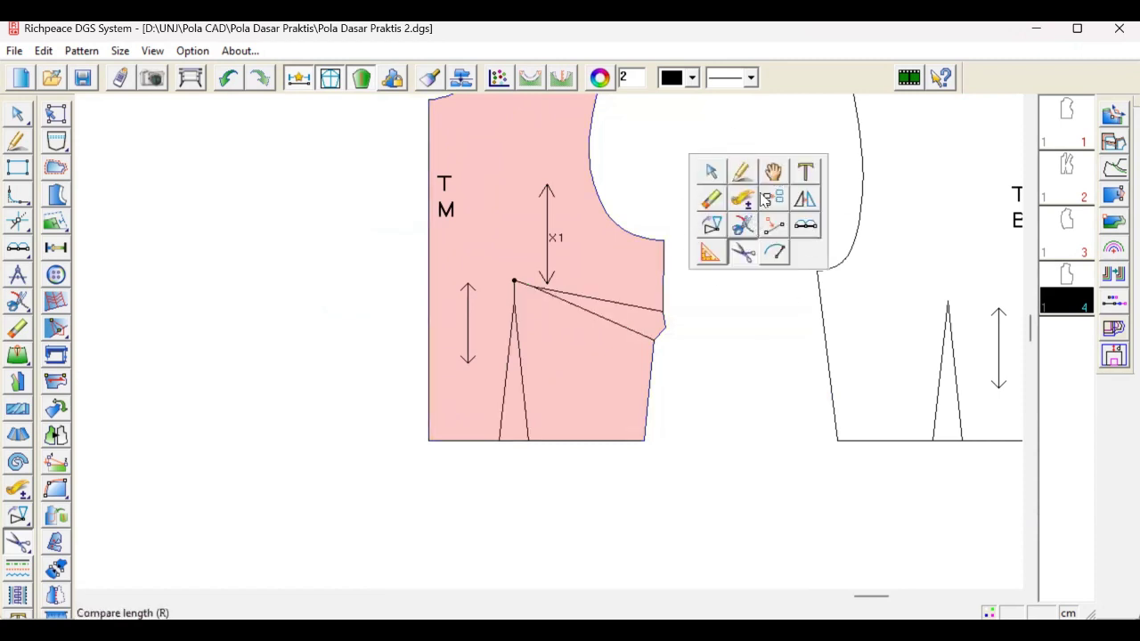
click(523, 188)
scroll(695, 283, down, 4)
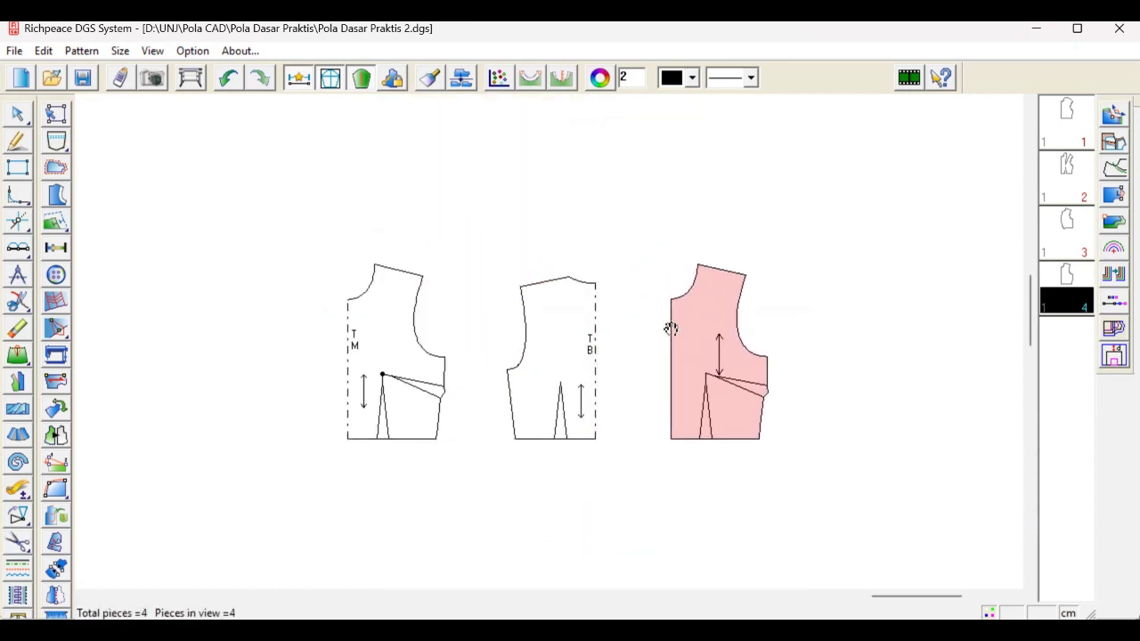
scroll(554, 343, up, 1)
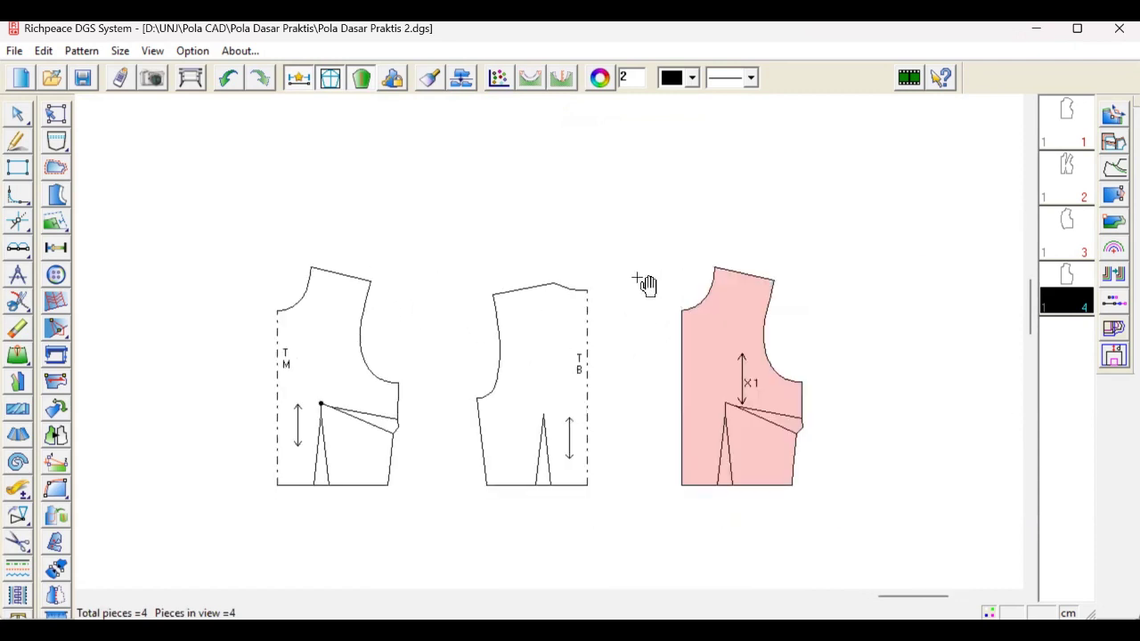
Step: Cut out the back bodice outline as a pattern piece with Scissors and add its waist dart lines as internal lines
right_click(683, 321)
click(681, 373)
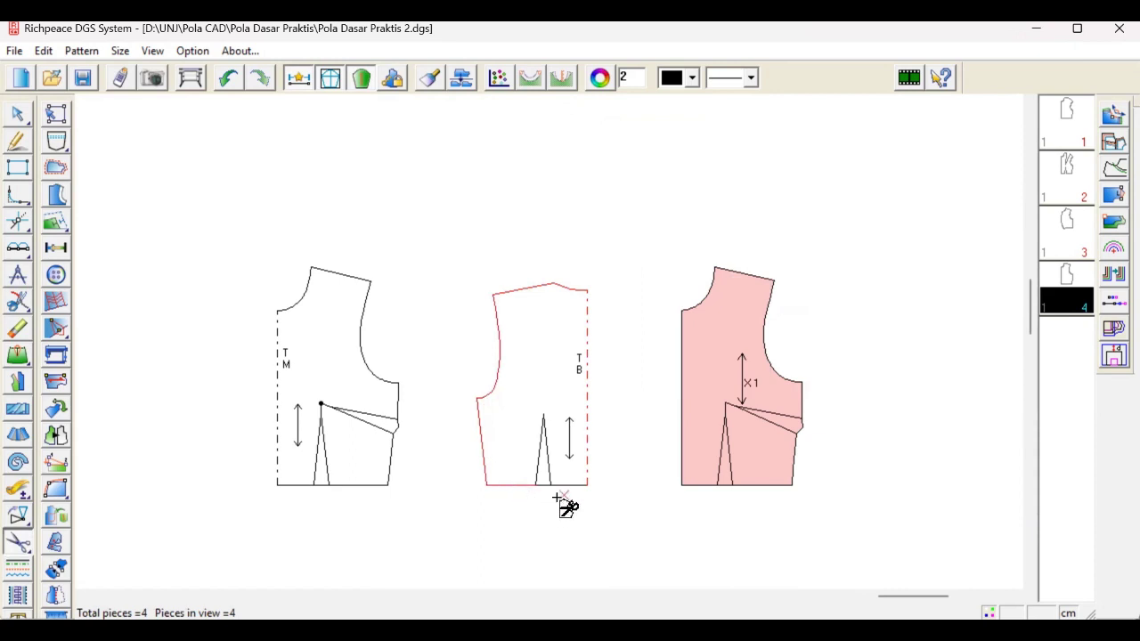
scroll(563, 502, up, 2)
click(477, 309)
scroll(568, 280, down, 2)
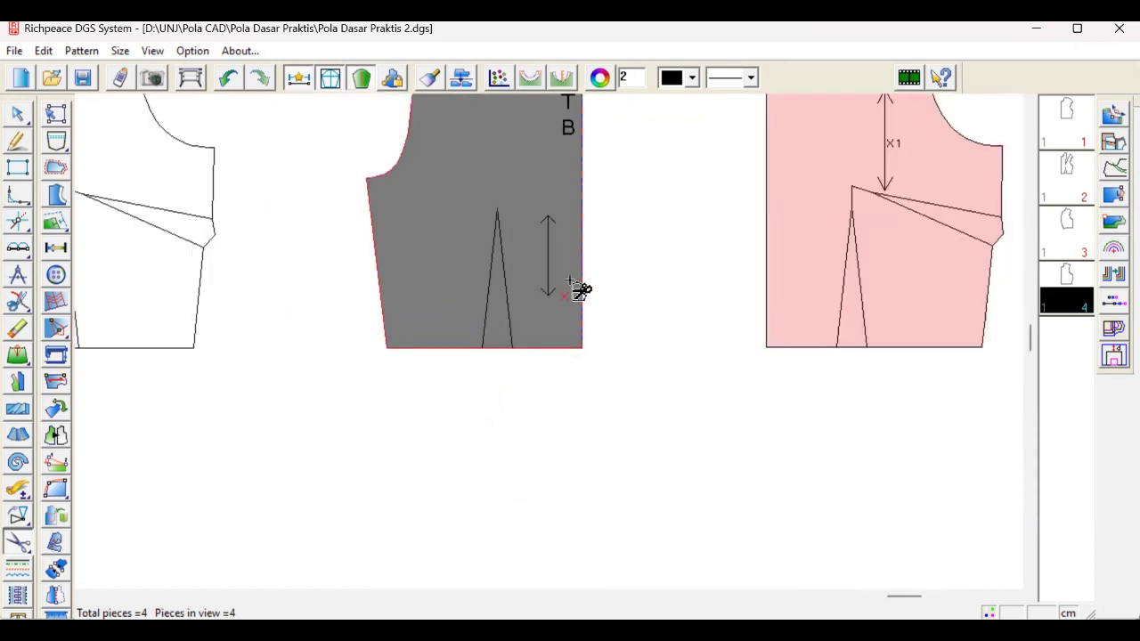
right_click(632, 206)
click(503, 271)
right_click(641, 197)
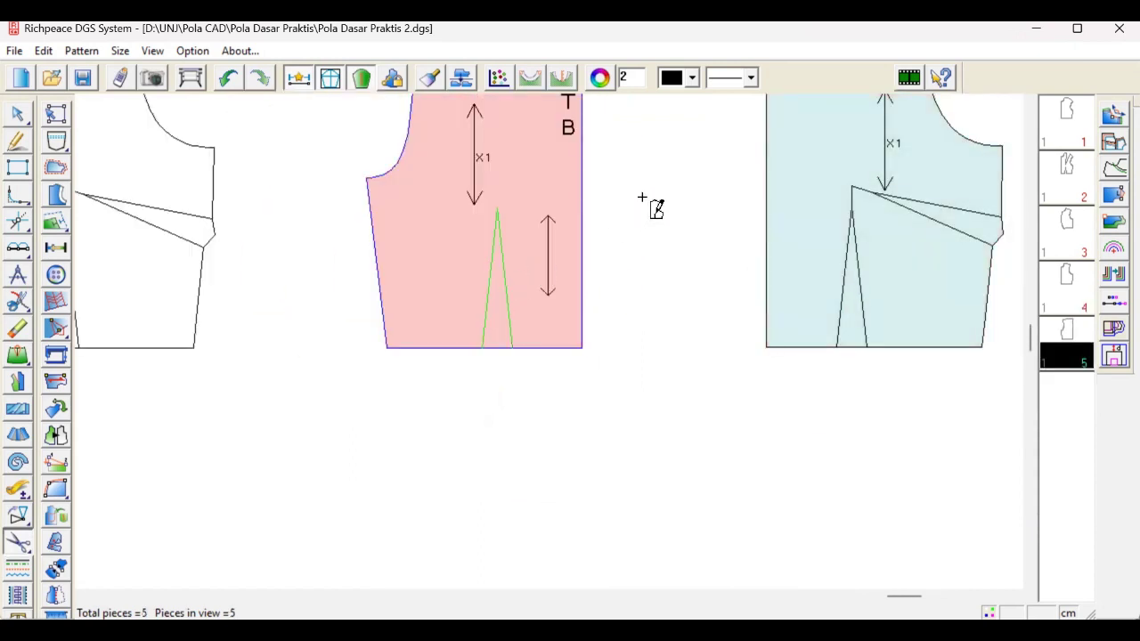
Step: Move the extracted back bodice piece off its draft to beside the front piece and align the two pieces side by side
key(space)
scroll(547, 341, down, 2)
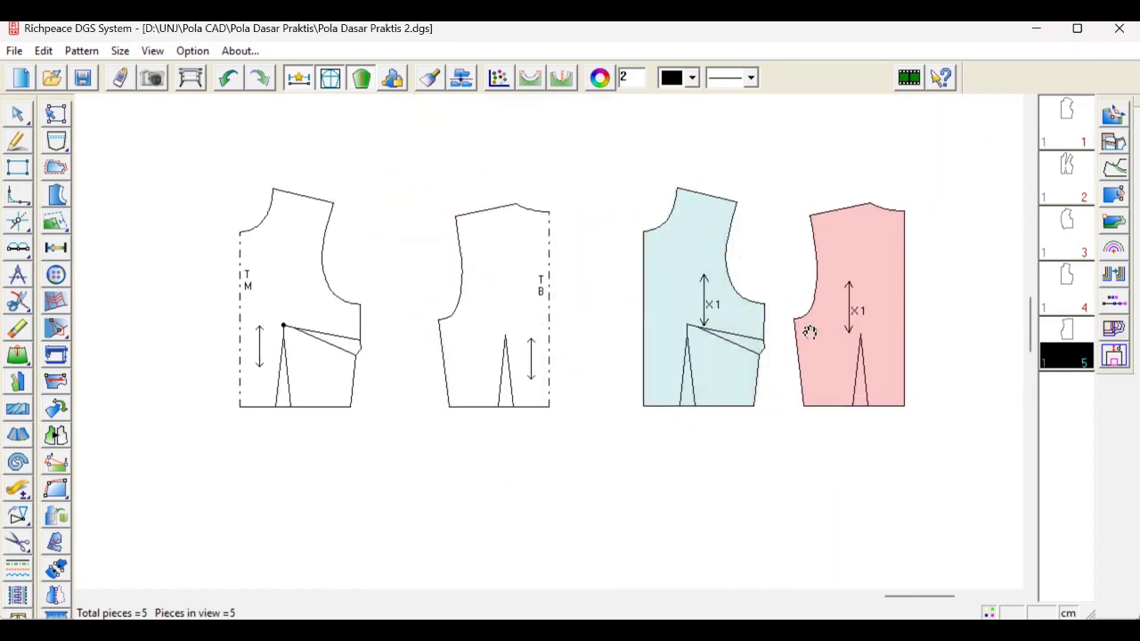
click(815, 332)
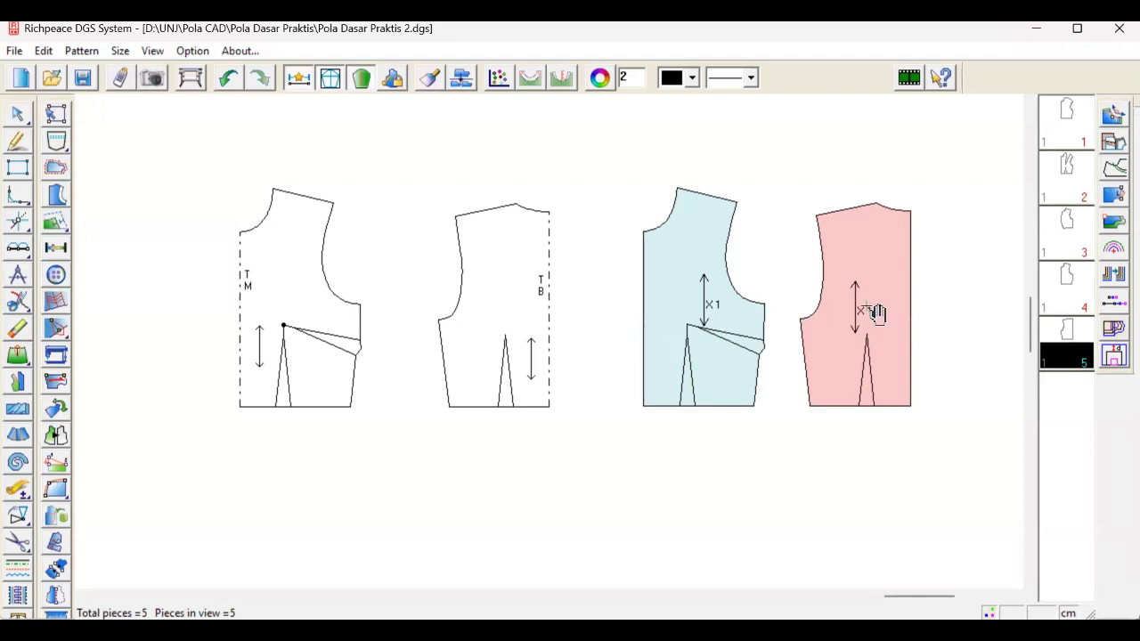
click(670, 277)
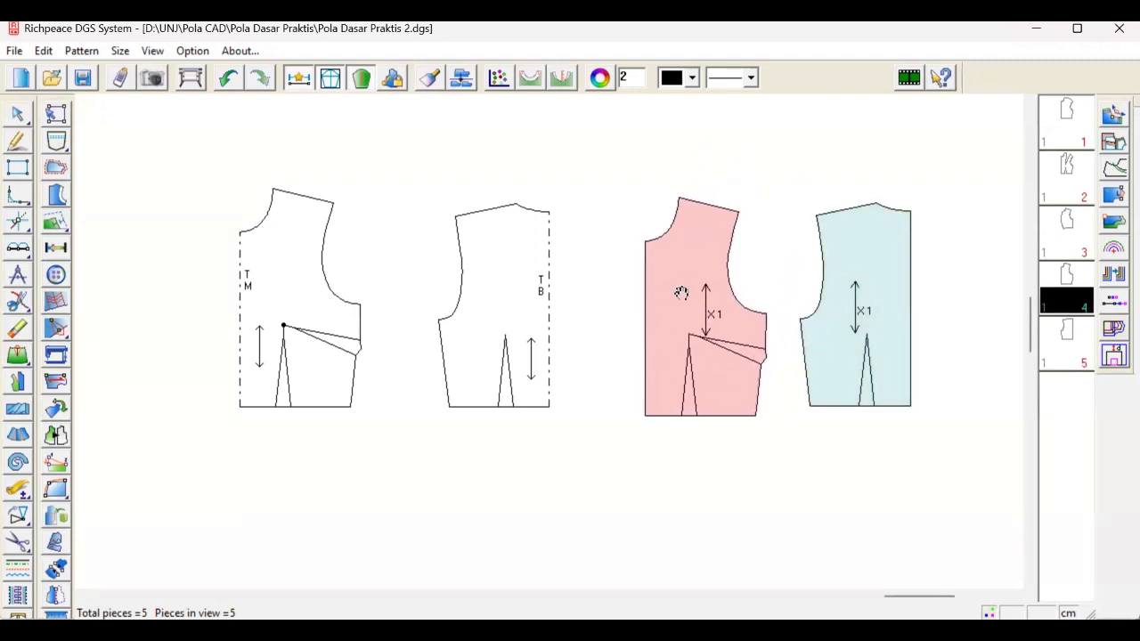
click(679, 270)
click(713, 275)
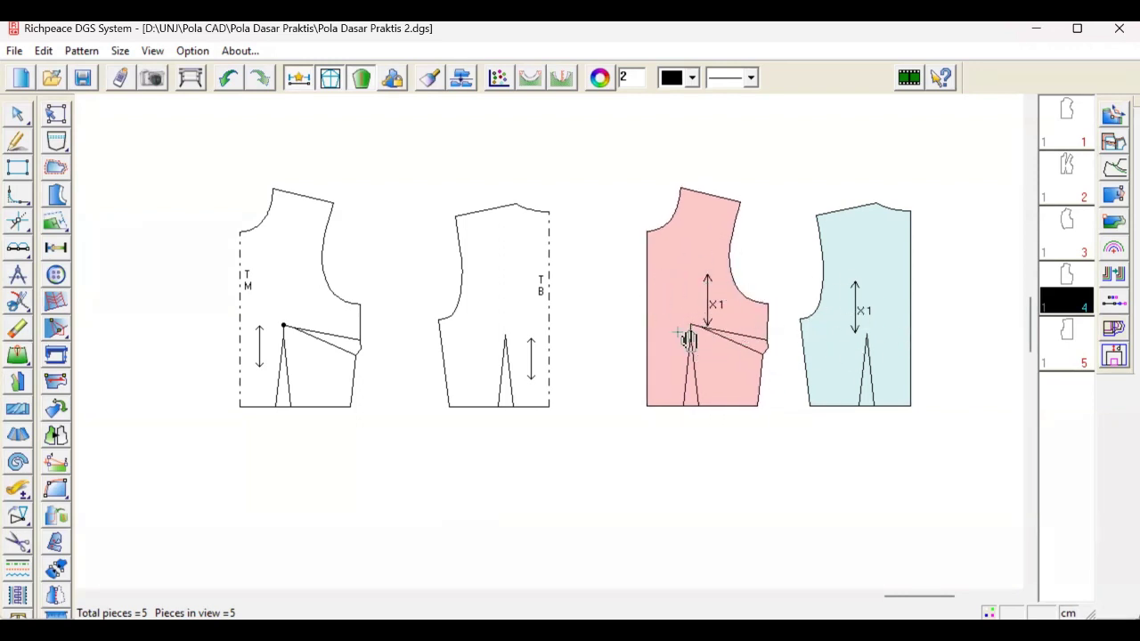
Step: Cut out the slashed and spread sleeve beside the back skirt as a pattern piece with its inner slash lines
scroll(910, 333, down, 2)
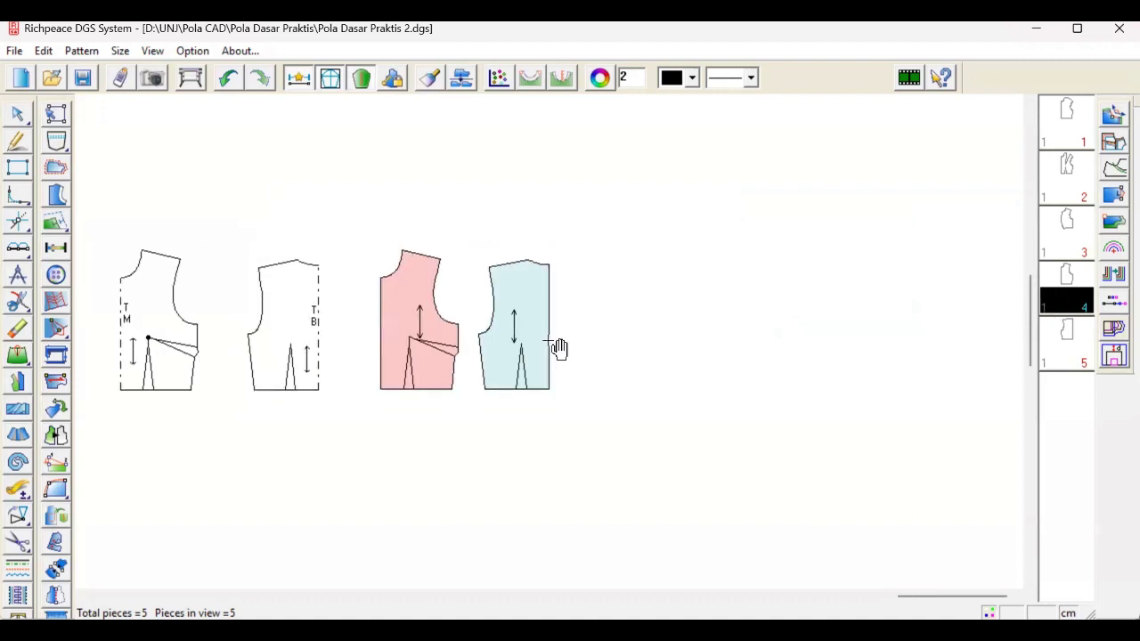
scroll(190, 228, down, 2)
scroll(643, 250, down, 2)
scroll(549, 332, up, 2)
scroll(453, 271, up, 2)
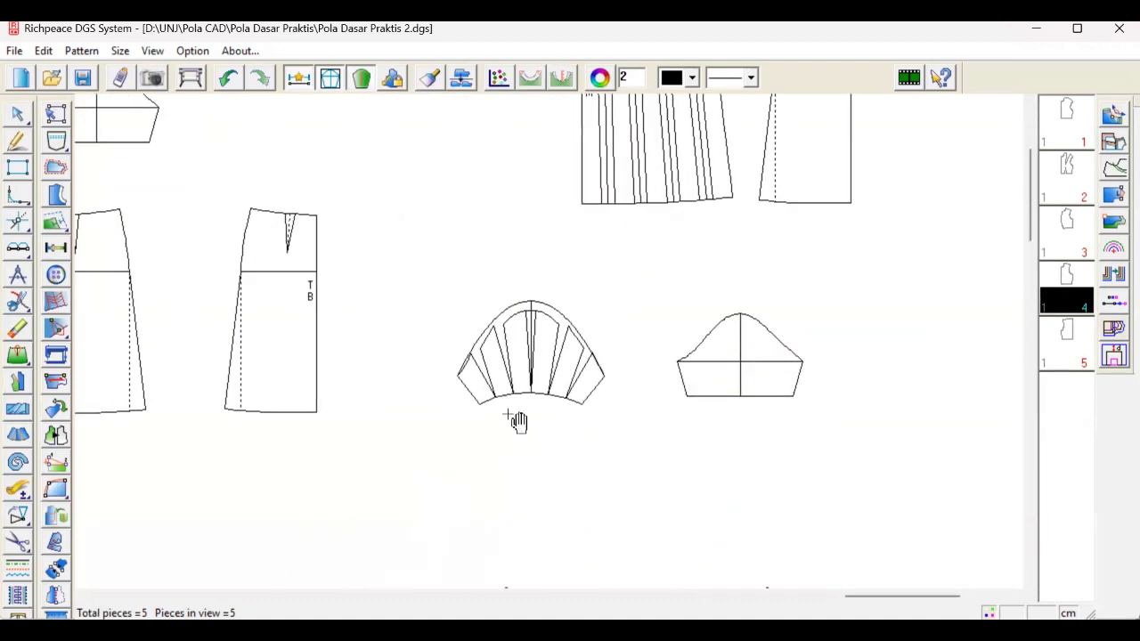
scroll(484, 414, up, 3)
click(559, 291)
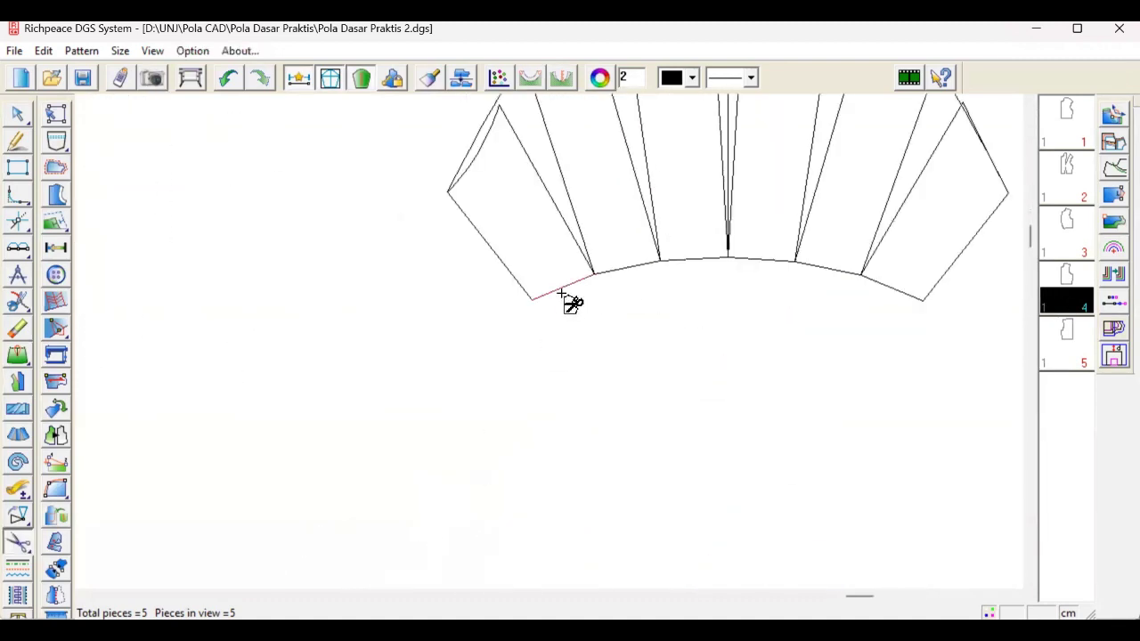
click(620, 269)
scroll(701, 287, down, 3)
click(575, 330)
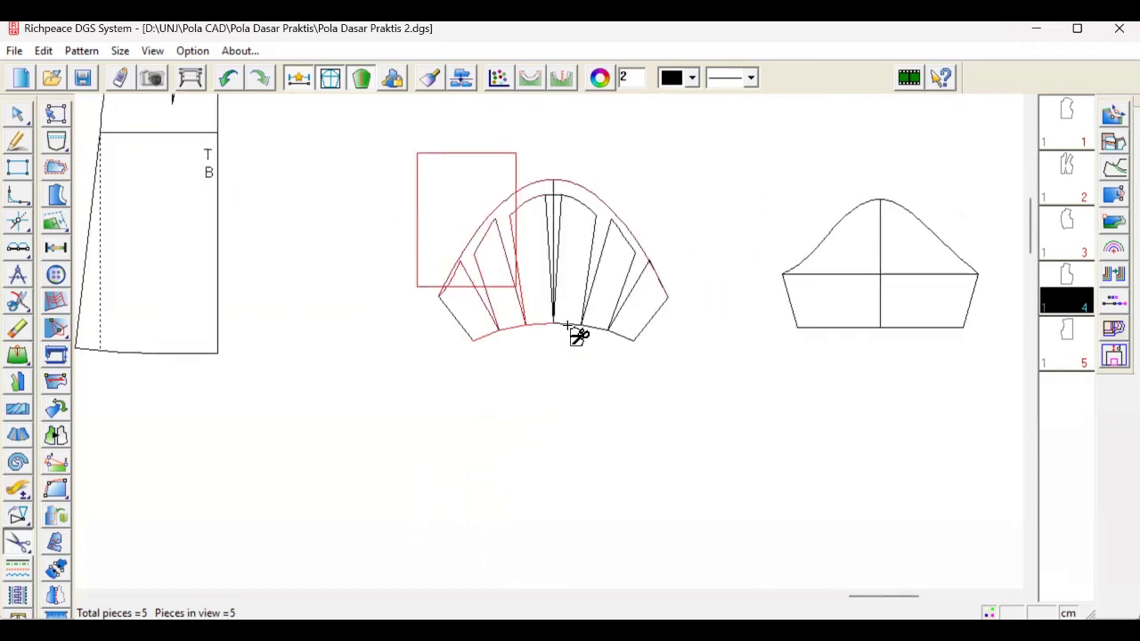
right_click(707, 382)
right_click(660, 193)
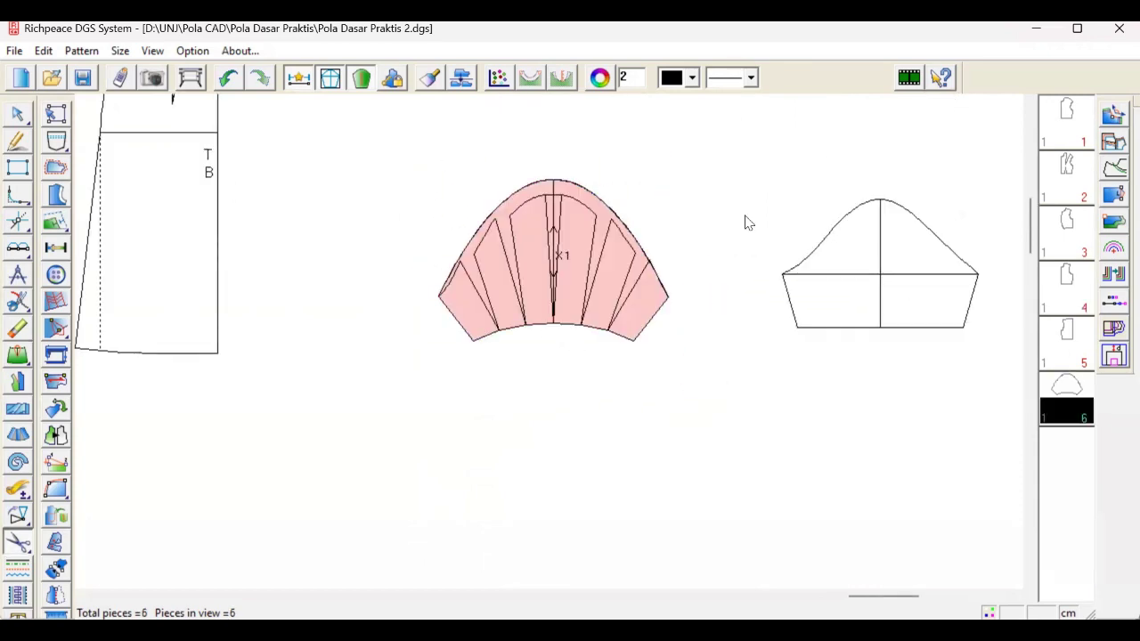
Step: Move the extracted sleeve piece next to the bodice pieces and space the front, back and sleeve pieces in a row
scroll(705, 335, down, 3)
drag(722, 461, 559, 424)
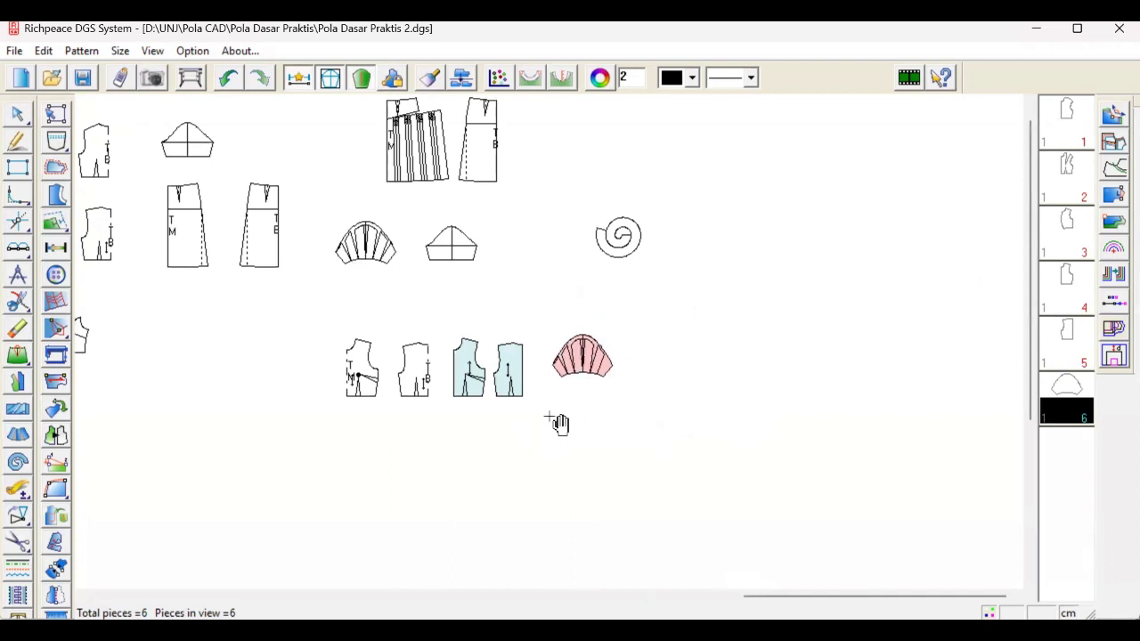
scroll(559, 347, up, 2)
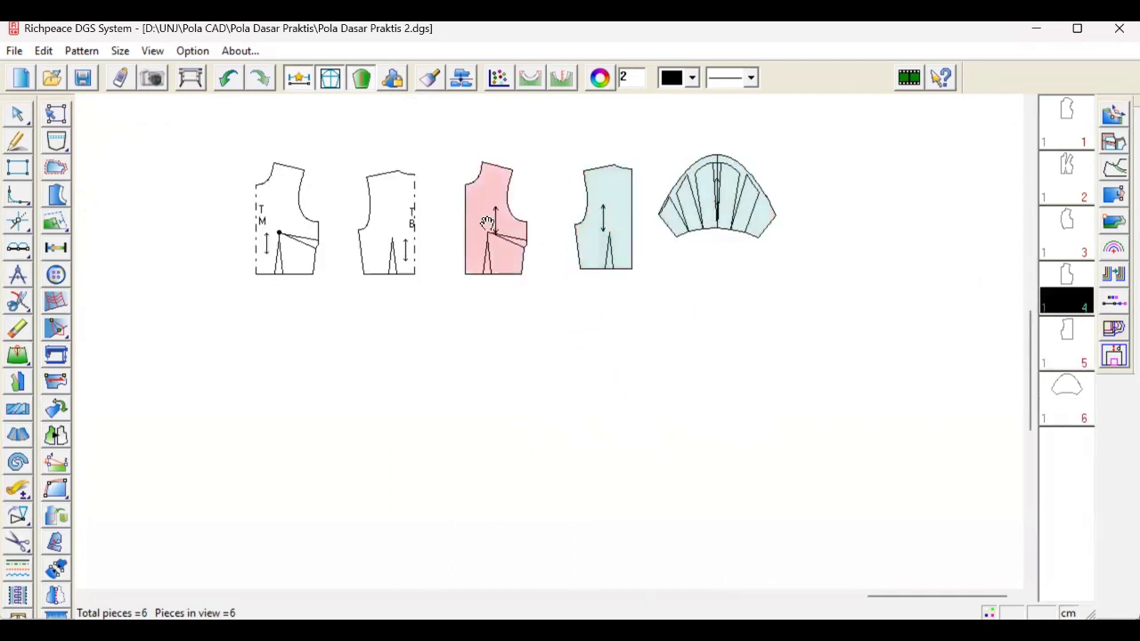
drag(587, 254, 605, 218)
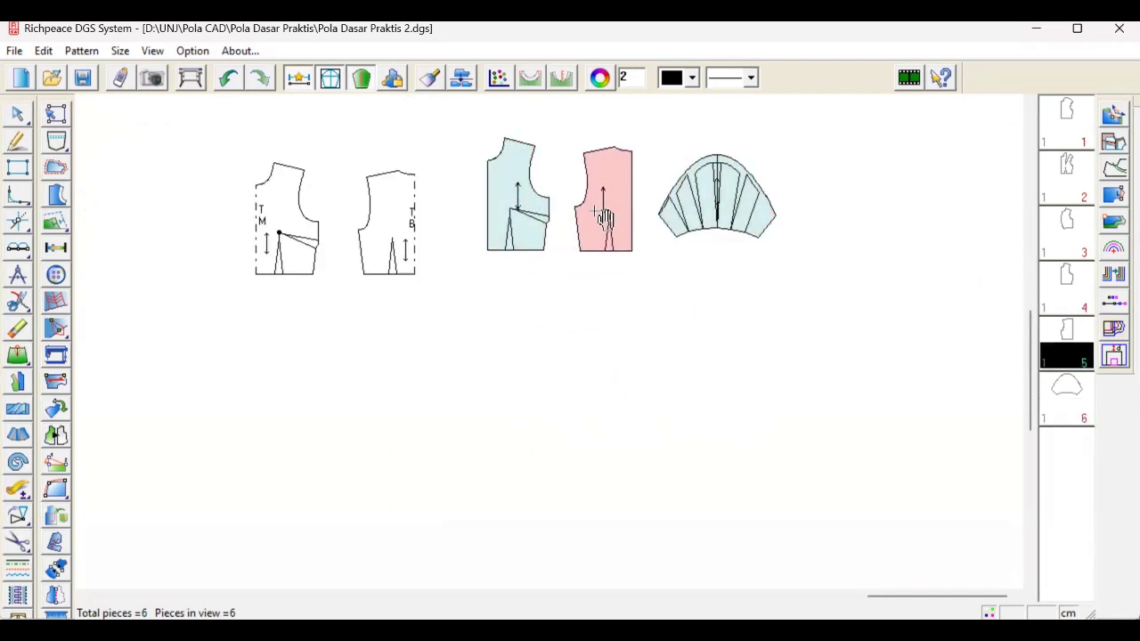
mouse_move(532, 218)
mouse_down()
mouse_move(553, 214)
mouse_move(523, 203)
mouse_up()
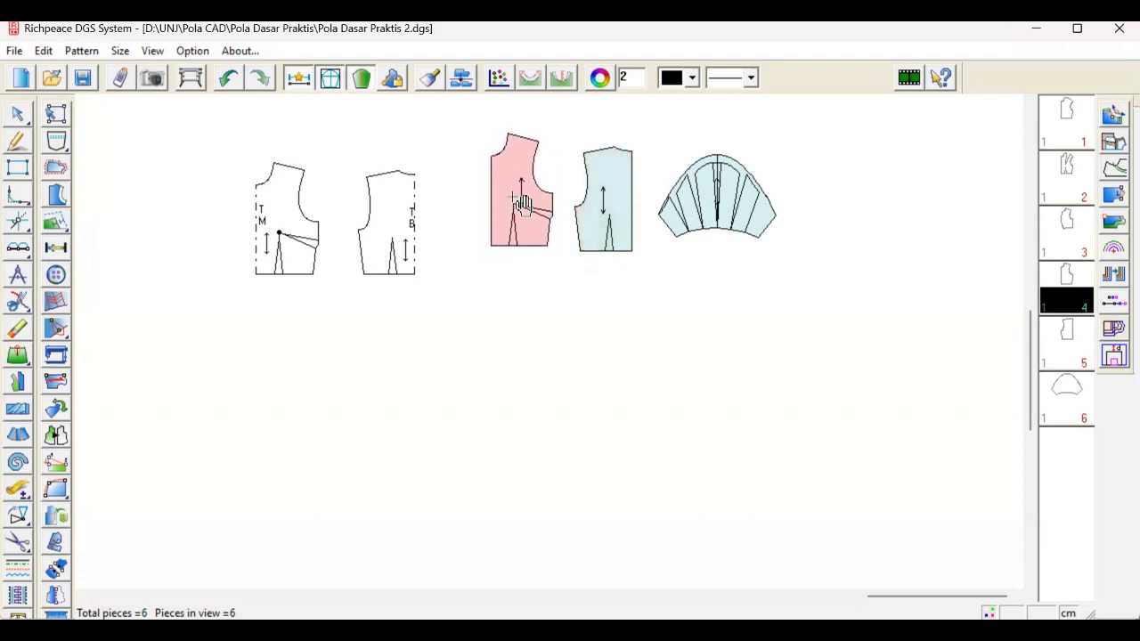
drag(711, 210, 729, 199)
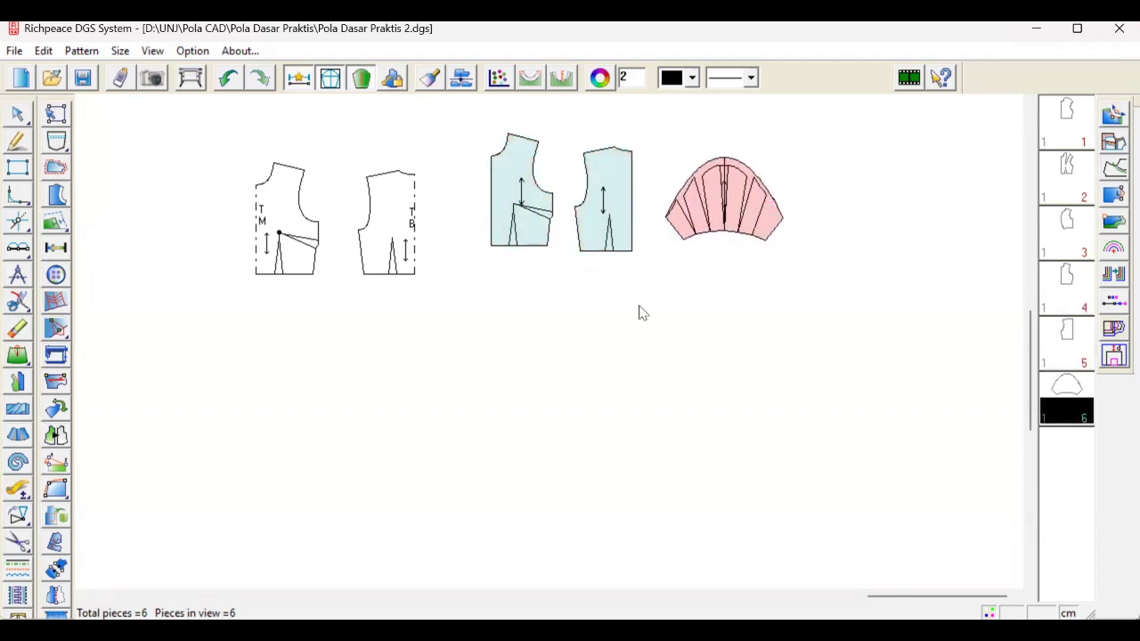
Step: Delete the extracted sleeve piece and the extracted front and back bodice pieces, keeping the drafts
key(Delete)
click(546, 366)
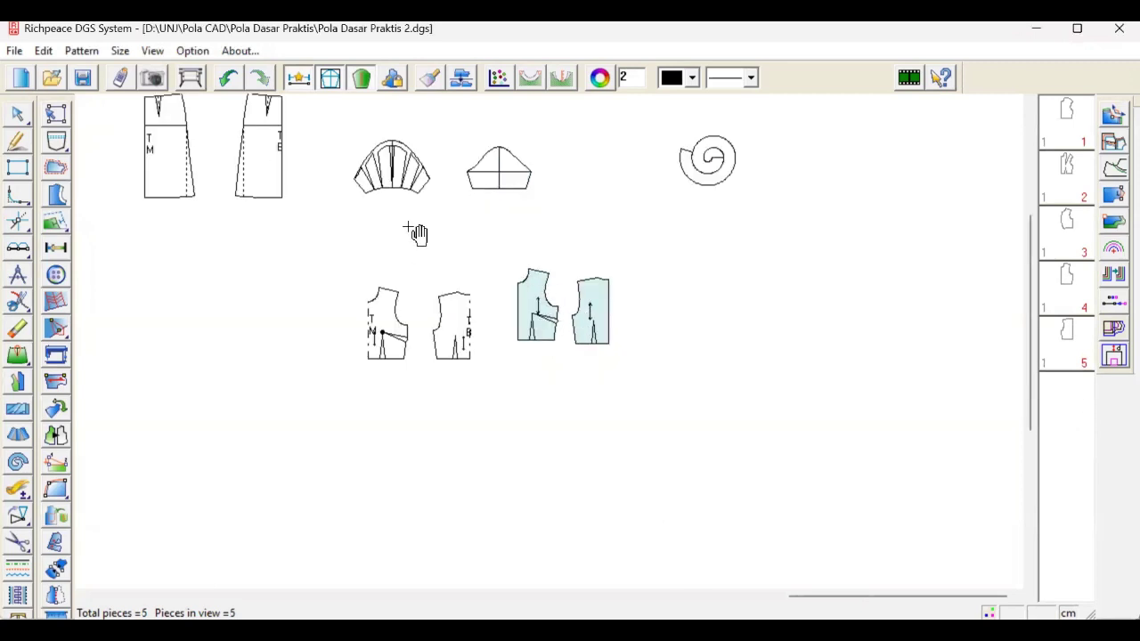
click(53, 115)
drag(506, 233, 693, 388)
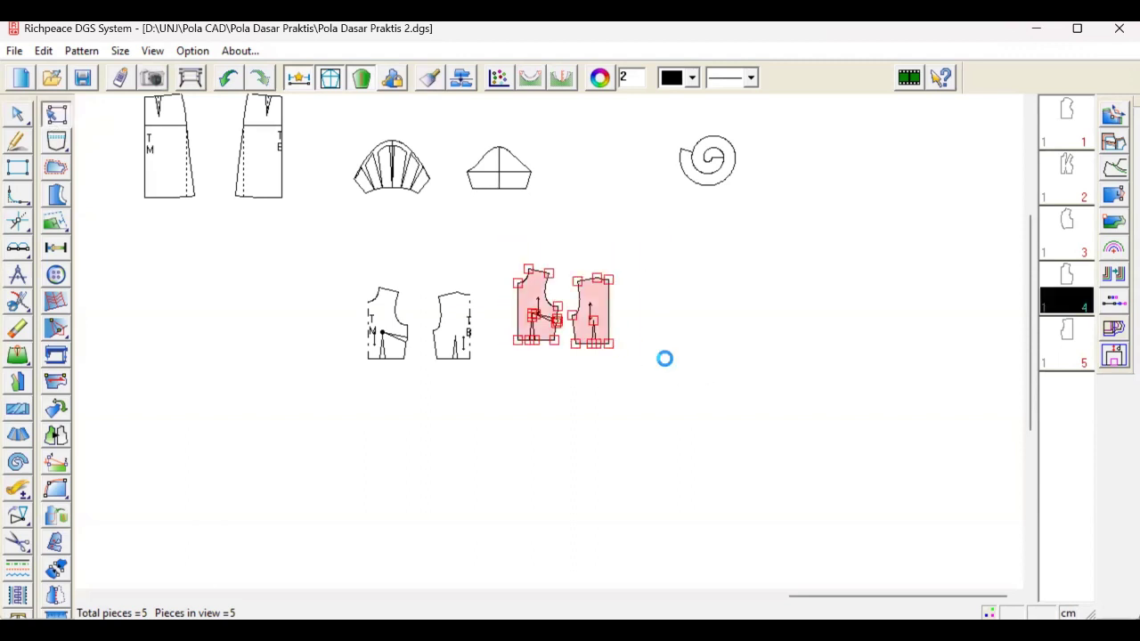
key(Delete)
key(Return)
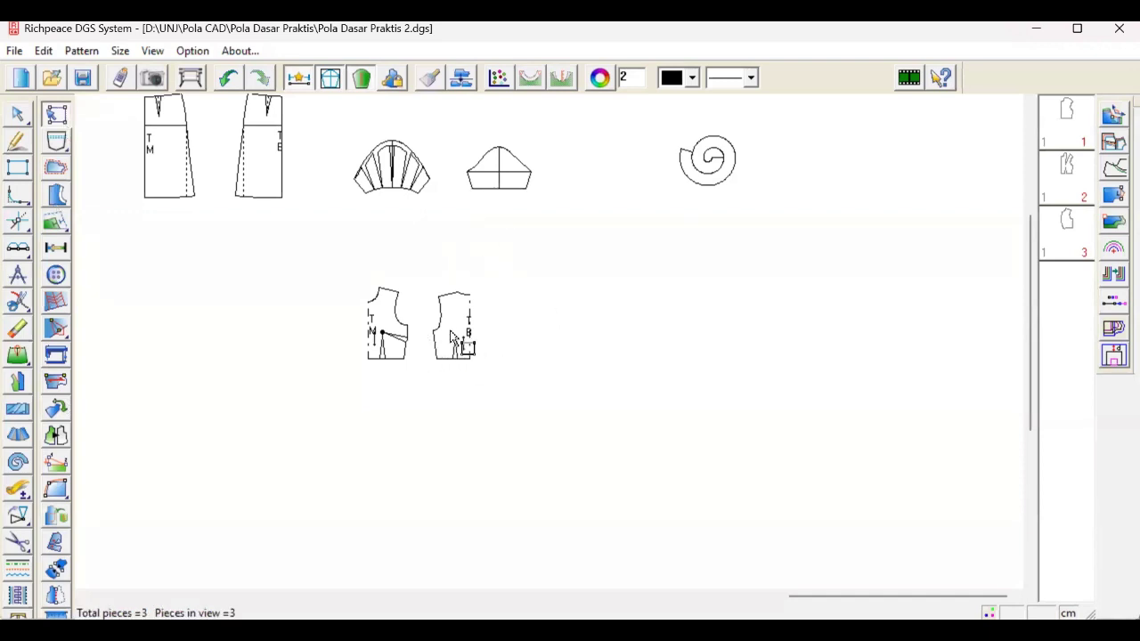
Step: Try to cut out the front bodice with Scissors by selecting its outline, waist dart and side dart lines individually
scroll(452, 338, up, 3)
scroll(671, 286, down, 1)
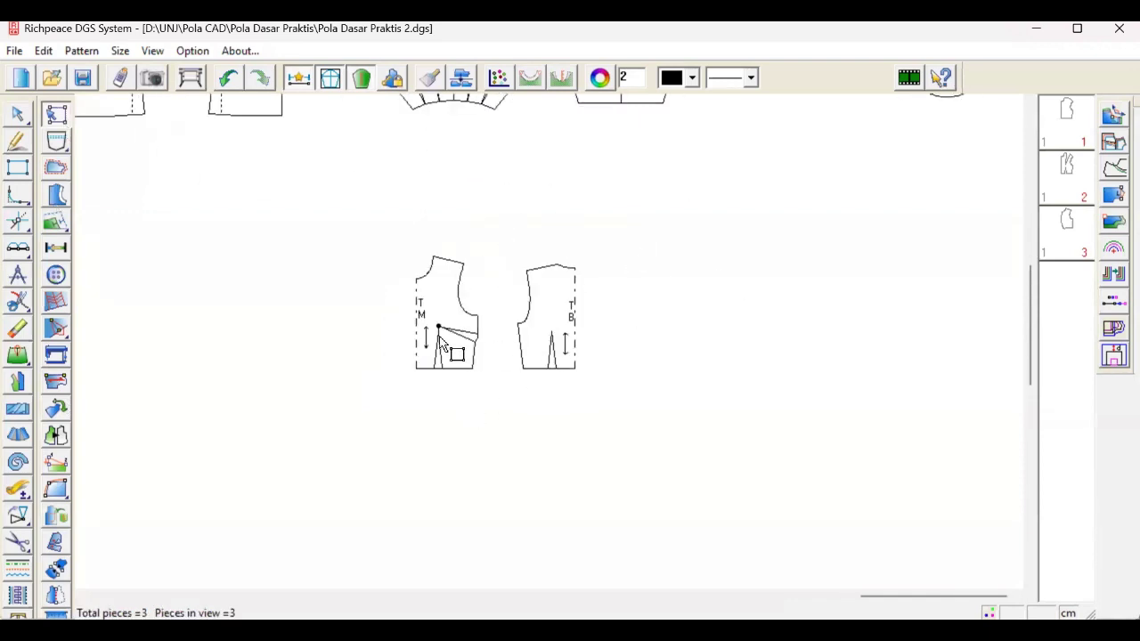
scroll(443, 339, up, 2)
scroll(628, 290, down, 1)
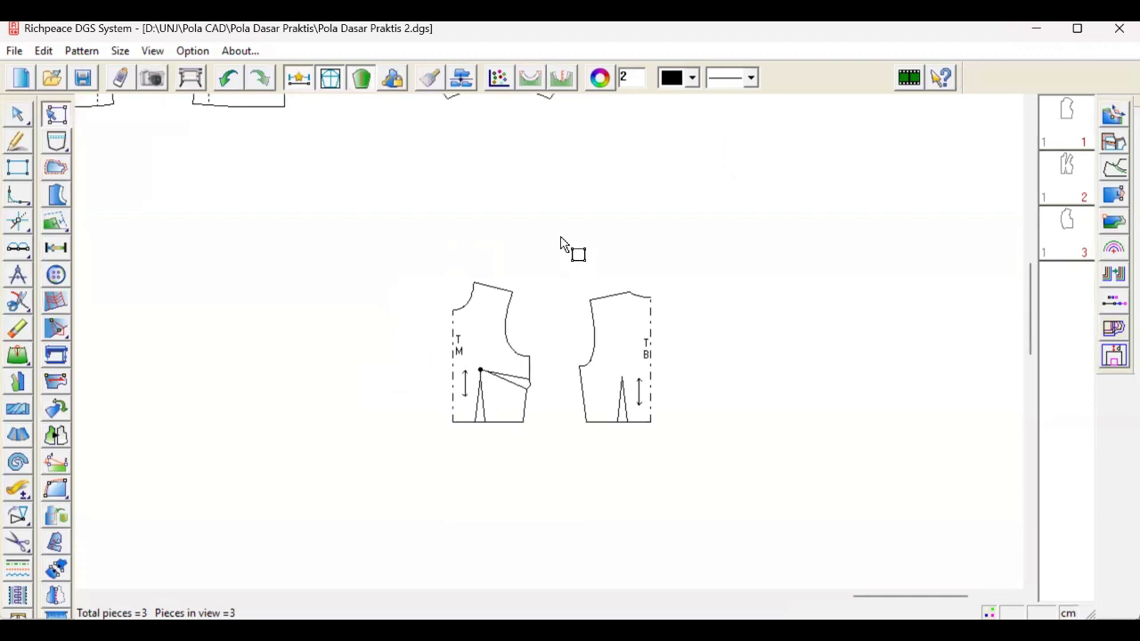
right_click(605, 331)
click(615, 329)
click(474, 417)
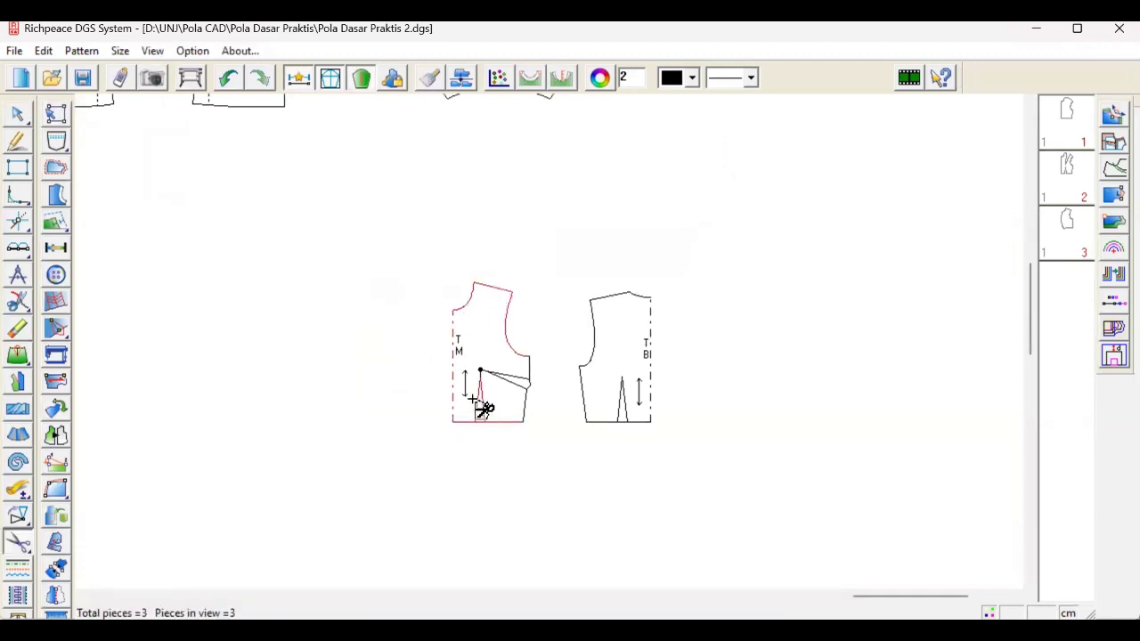
click(480, 383)
scroll(487, 373, up, 8)
click(545, 339)
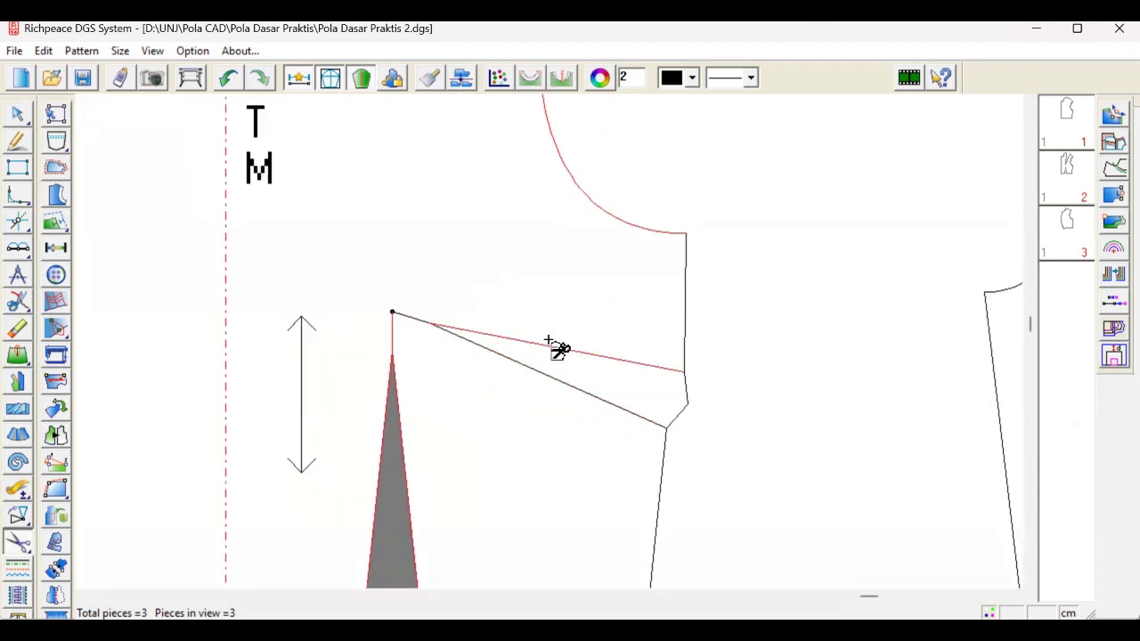
click(536, 378)
scroll(536, 378, down, 4)
scroll(471, 234, down, 4)
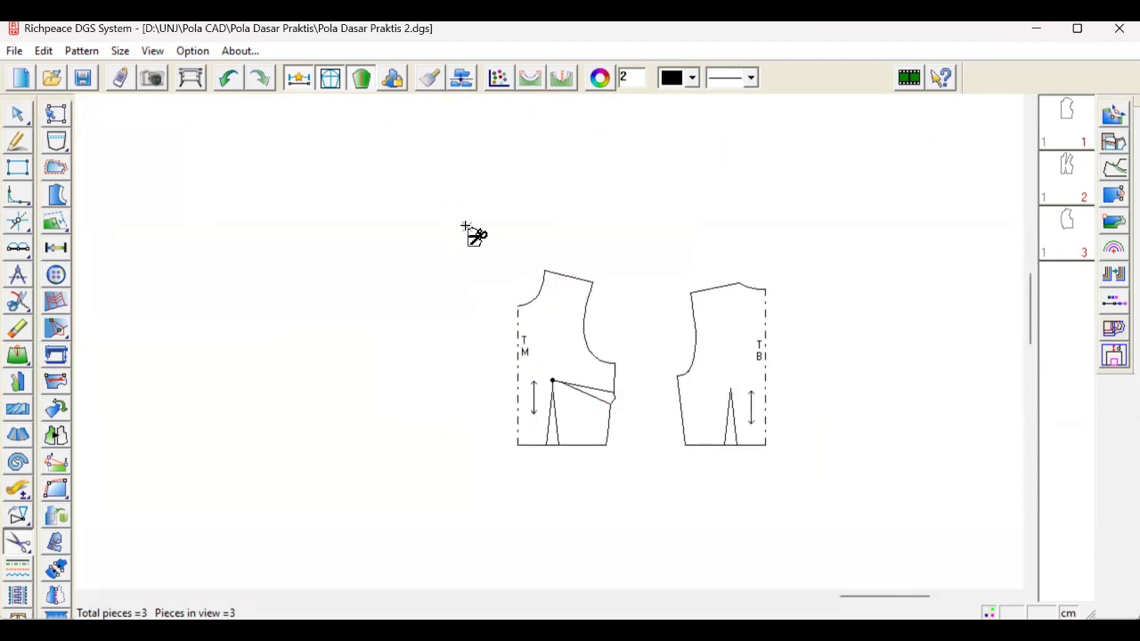
Step: Extract the front bodice as a pattern piece by enclosing all of its lines in one selection window
mouse_move(466, 227)
mouse_down()
mouse_move(635, 437)
mouse_move(650, 476)
mouse_up()
right_click(639, 450)
right_click(639, 450)
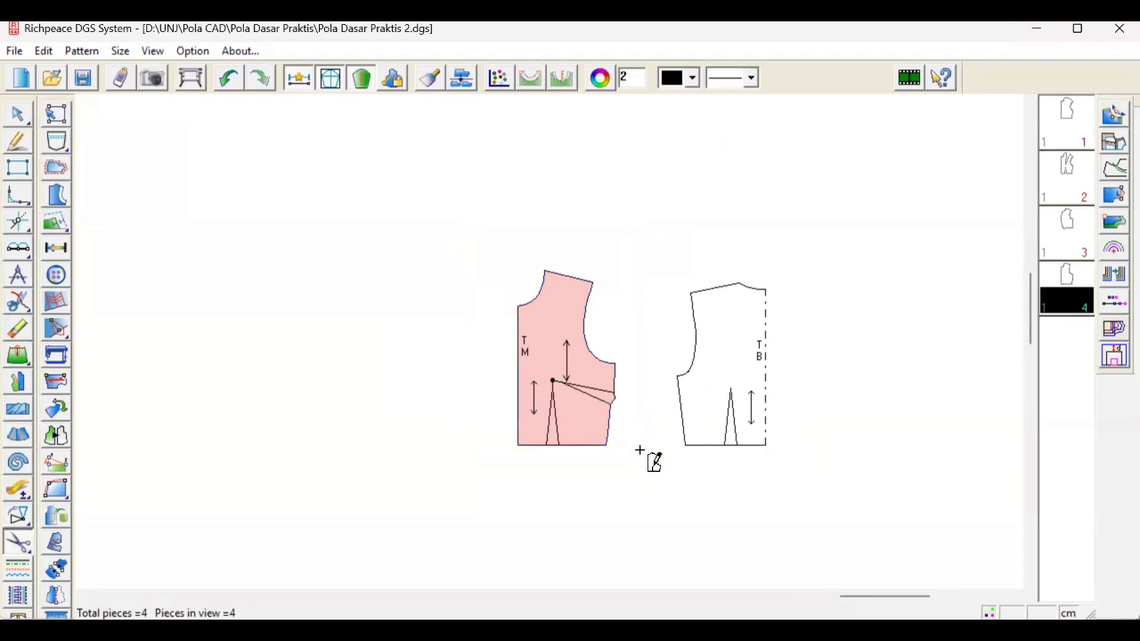
Step: Move the newly extracted front bodice piece to the far side of the back bodice draft
right_click(639, 451)
right_click(639, 450)
click(715, 466)
scroll(664, 351, down, 1)
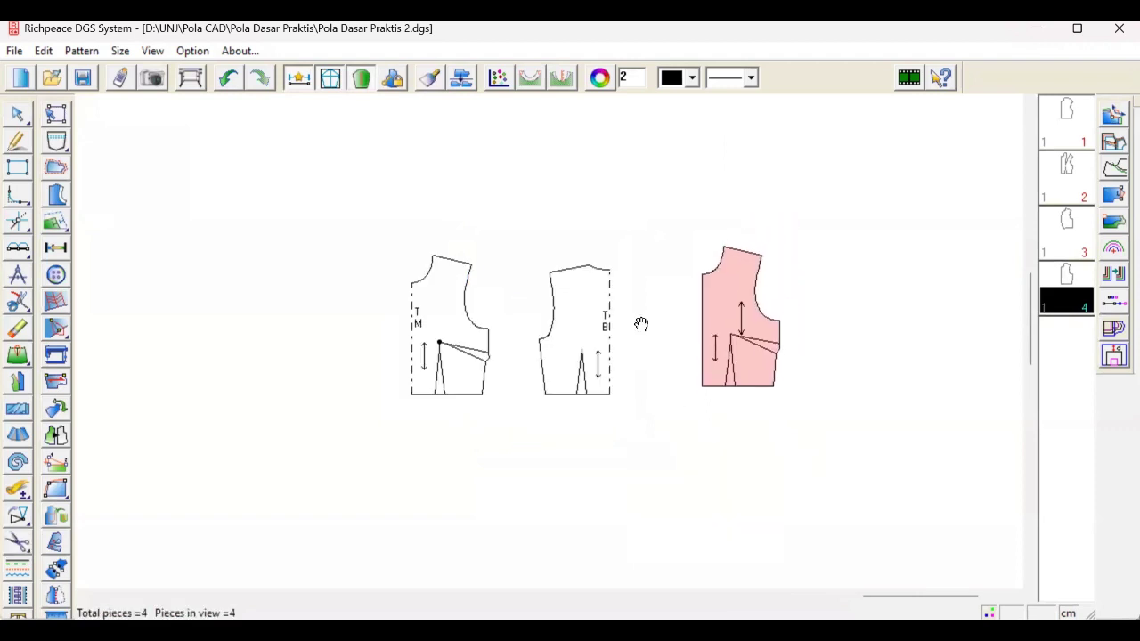
click(645, 337)
scroll(892, 383, down, 2)
scroll(454, 361, up, 5)
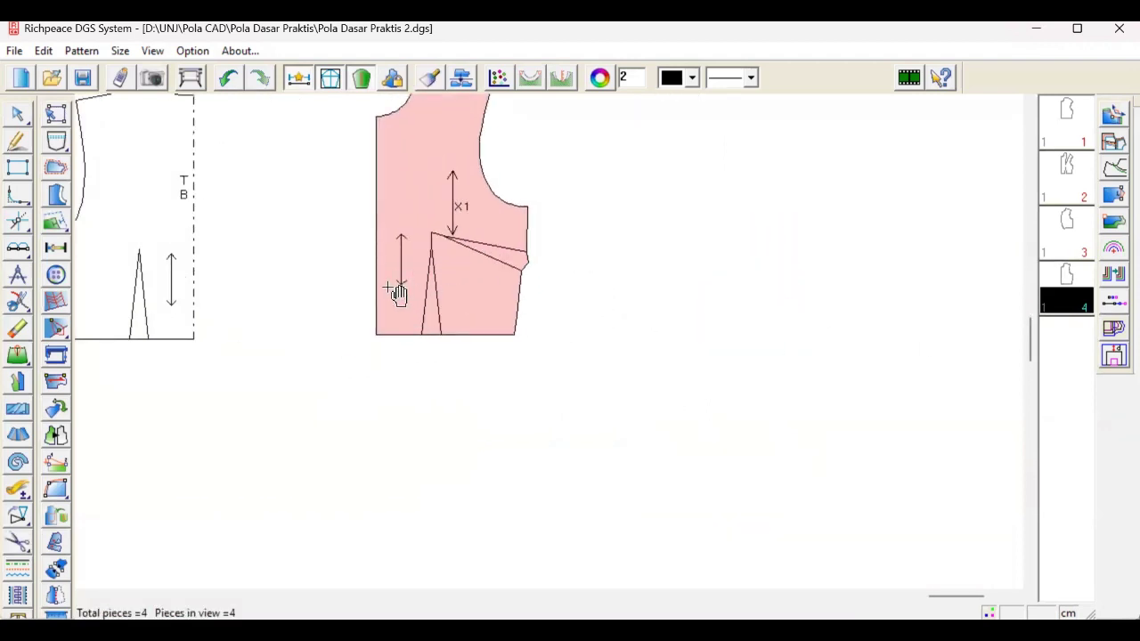
scroll(516, 347, down, 2)
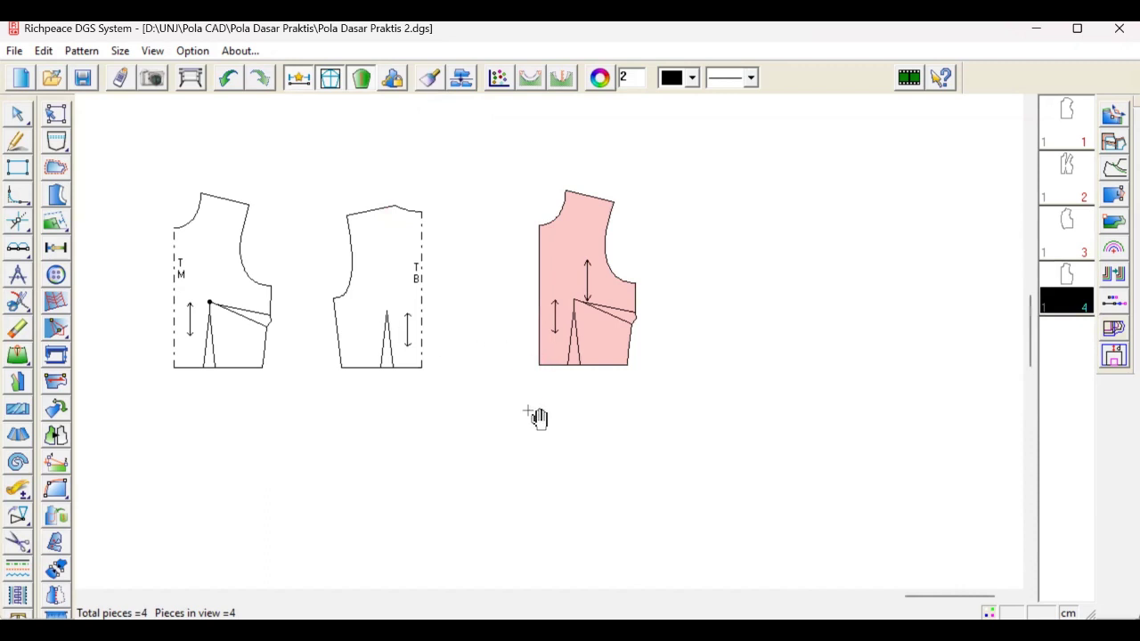
Step: Erase the extra grain line near the centre front of the extracted front bodice piece
right_click(503, 463)
click(521, 497)
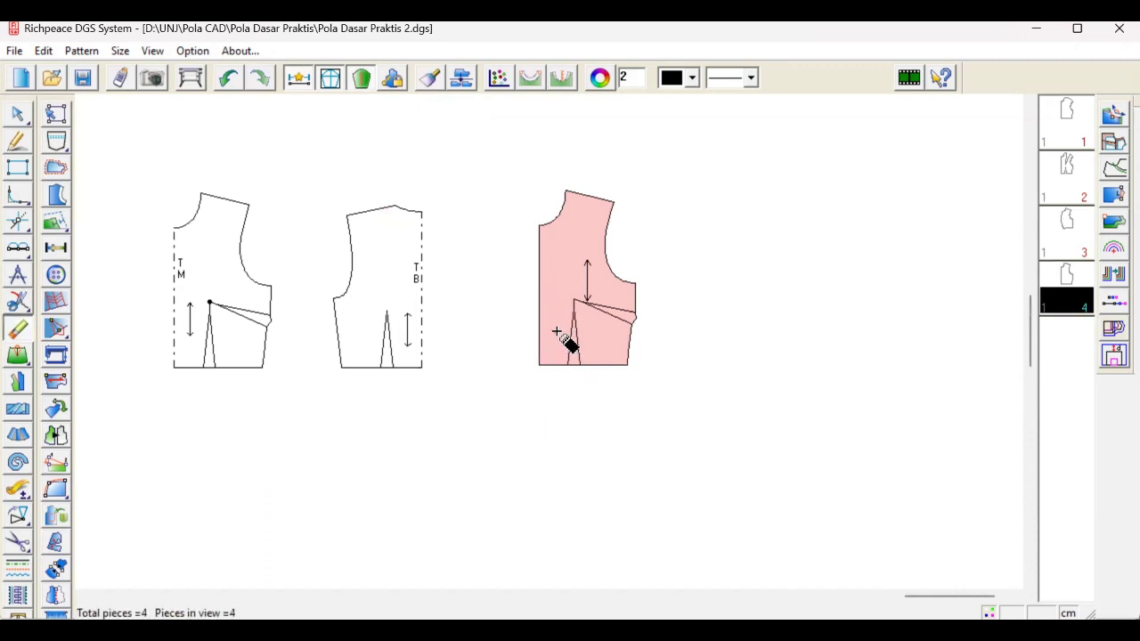
Step: Start the line type tool with the colour red, a solid line style and the plain curve shape
right_click(749, 236)
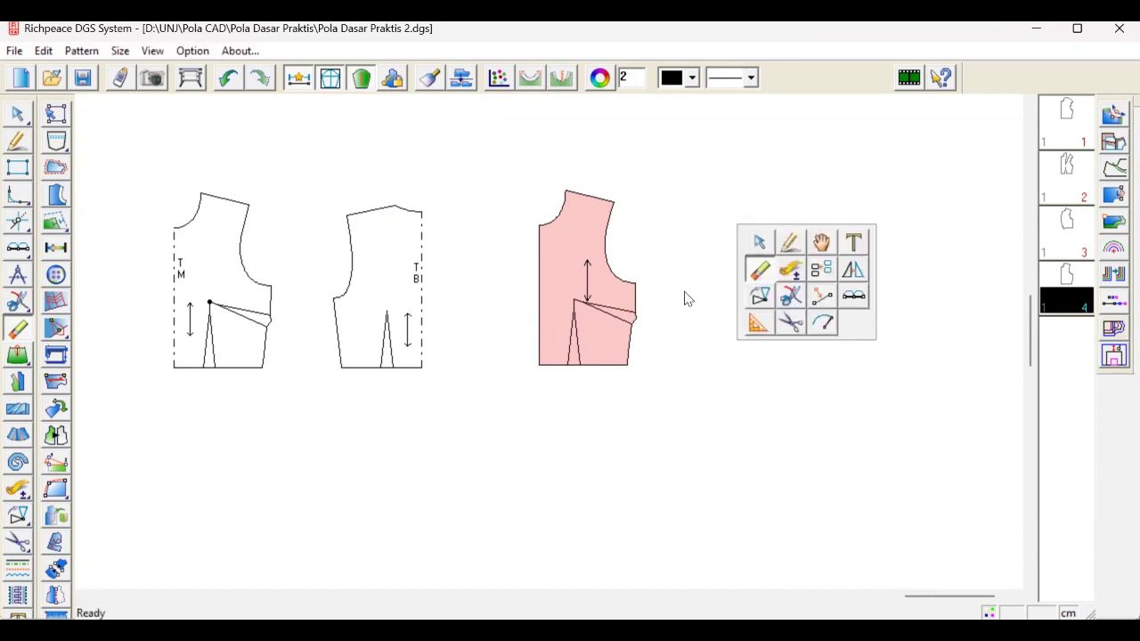
click(16, 572)
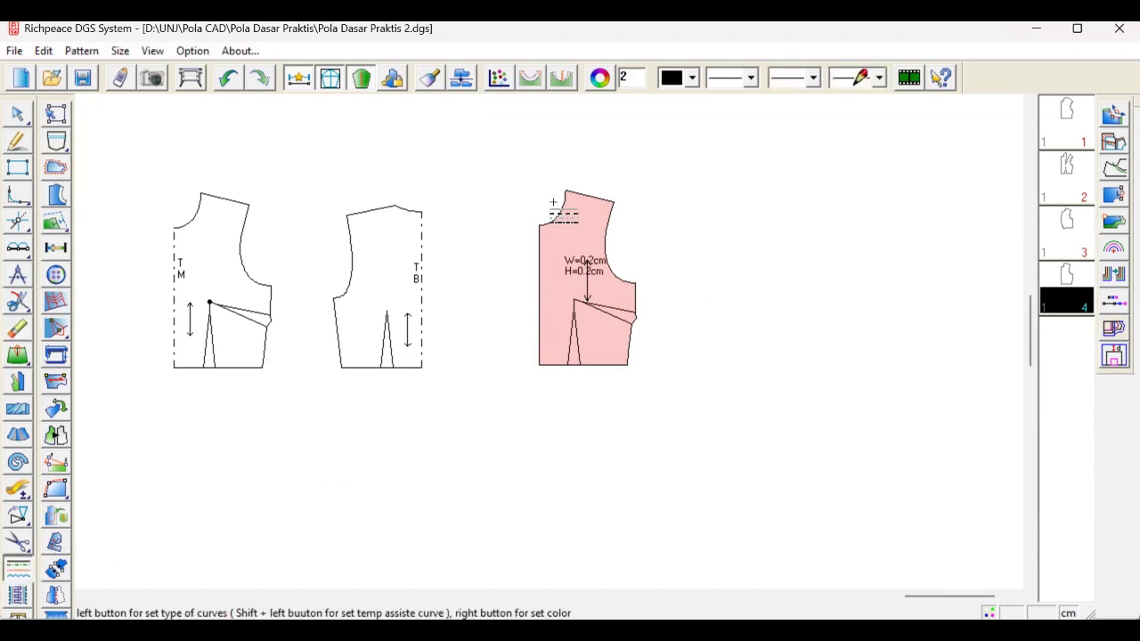
scroll(269, 307, down, 2)
scroll(552, 361, up, 3)
scroll(554, 361, down, 2)
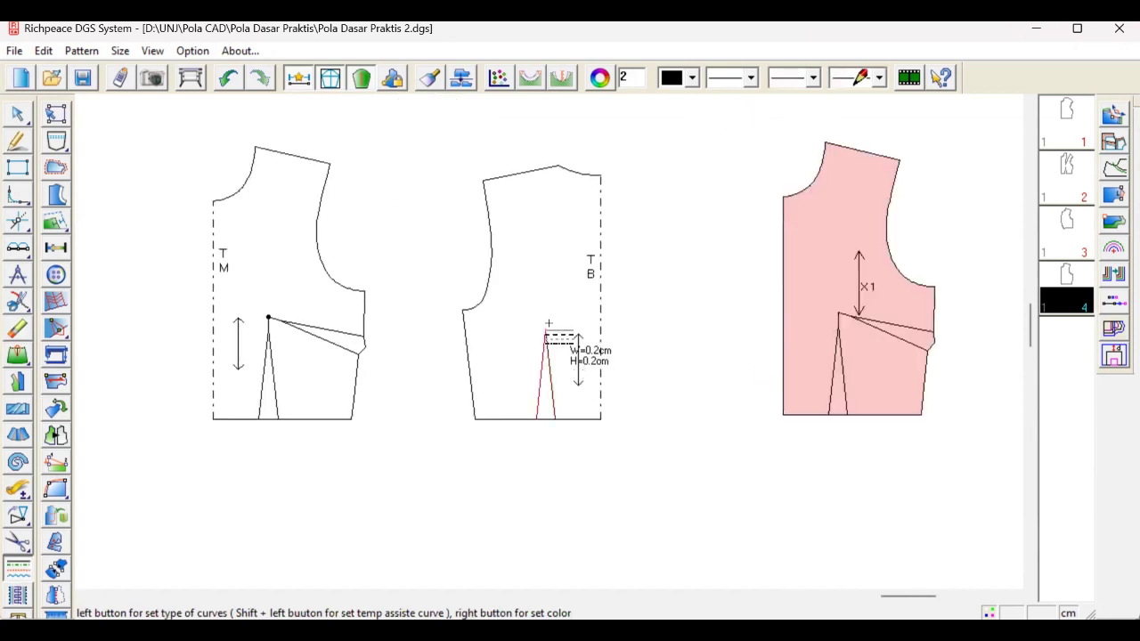
scroll(558, 357, up, 1)
scroll(579, 362, down, 1)
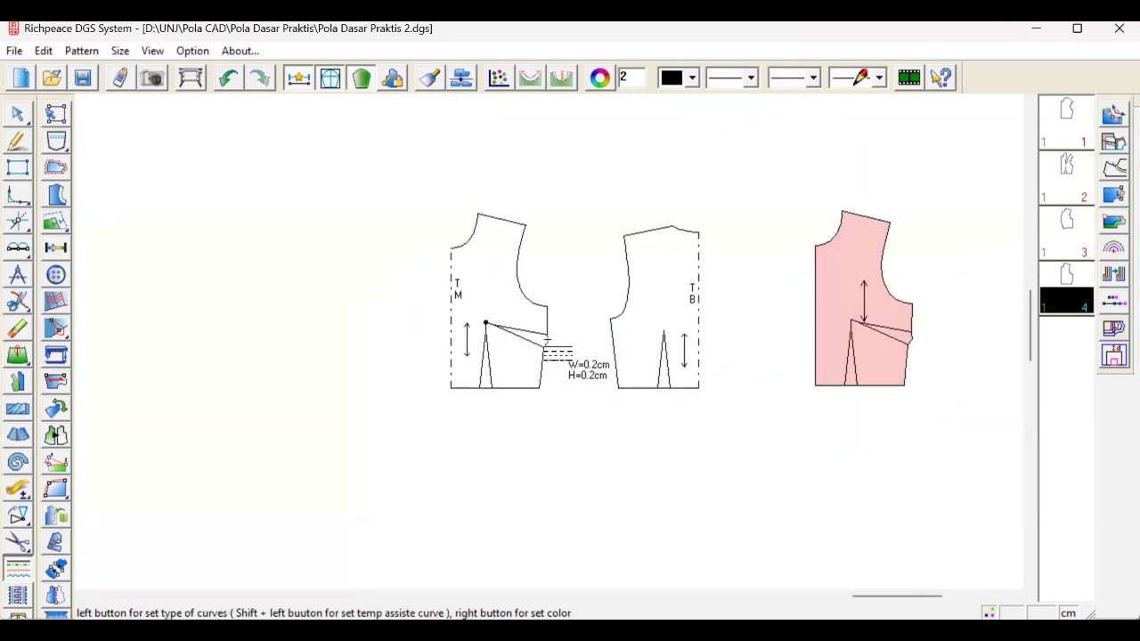
scroll(561, 352, up, 1)
scroll(688, 298, down, 1)
scroll(547, 341, up, 1)
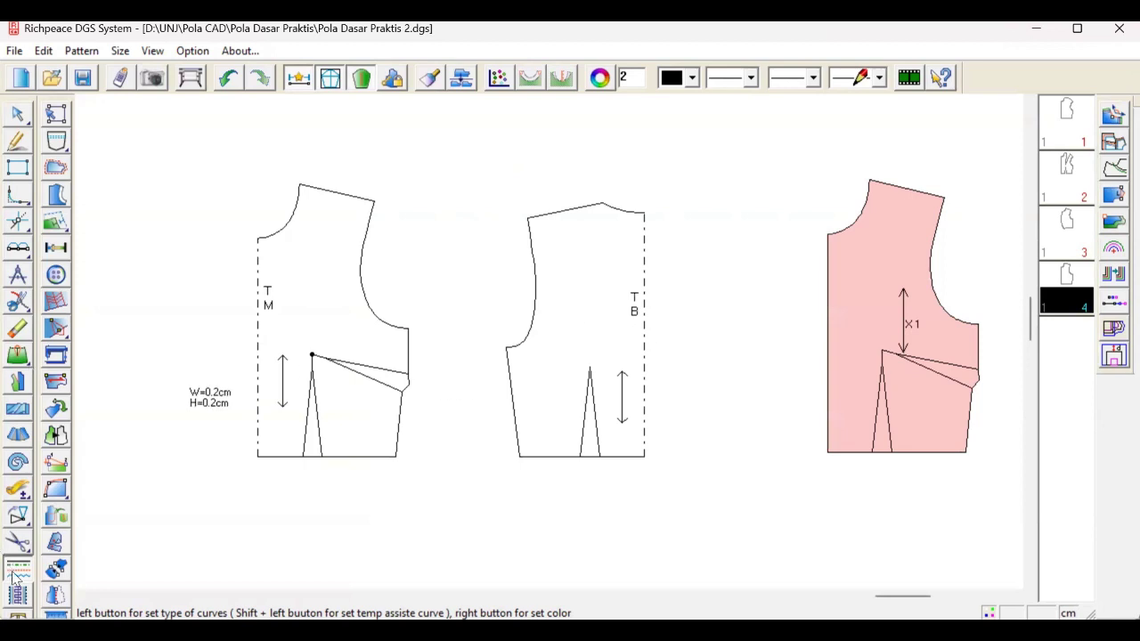
click(750, 79)
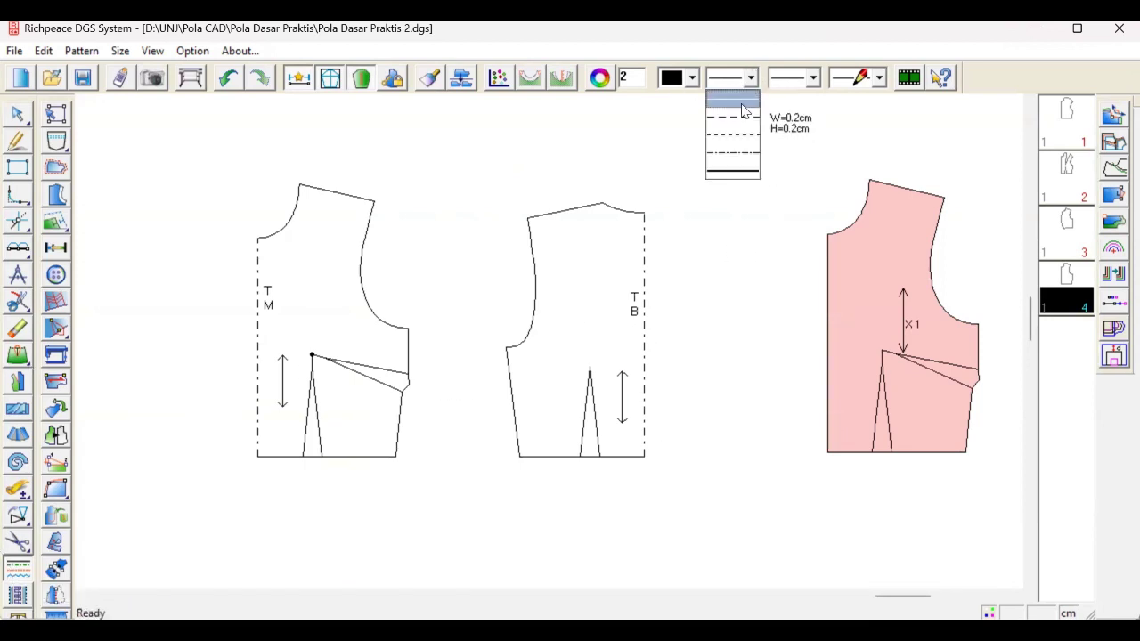
click(750, 80)
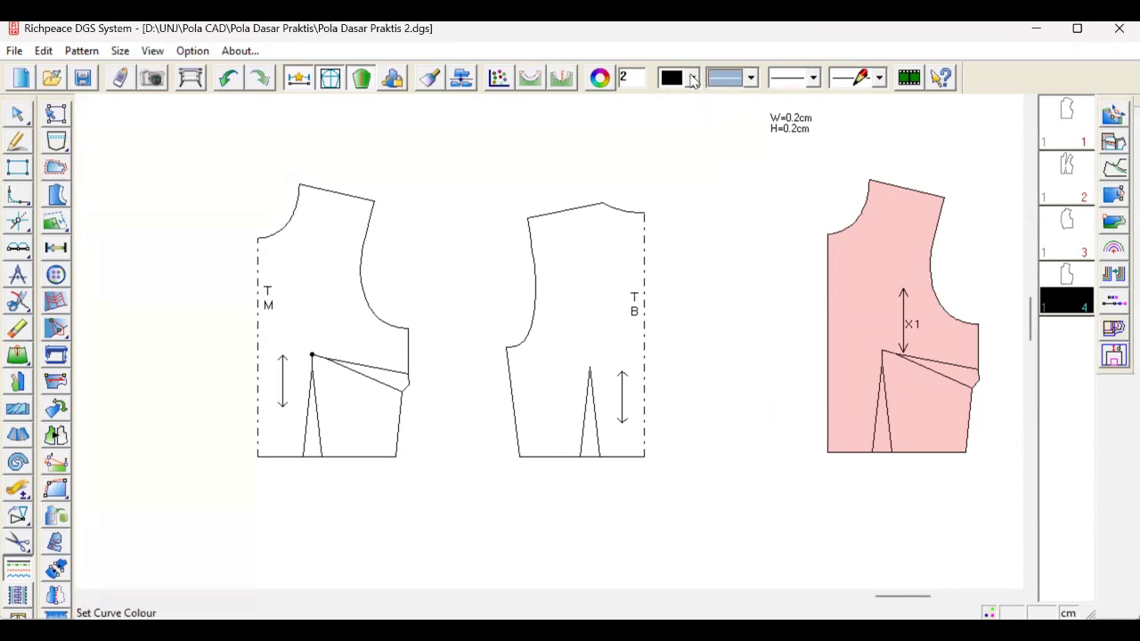
click(692, 78)
click(672, 138)
click(813, 79)
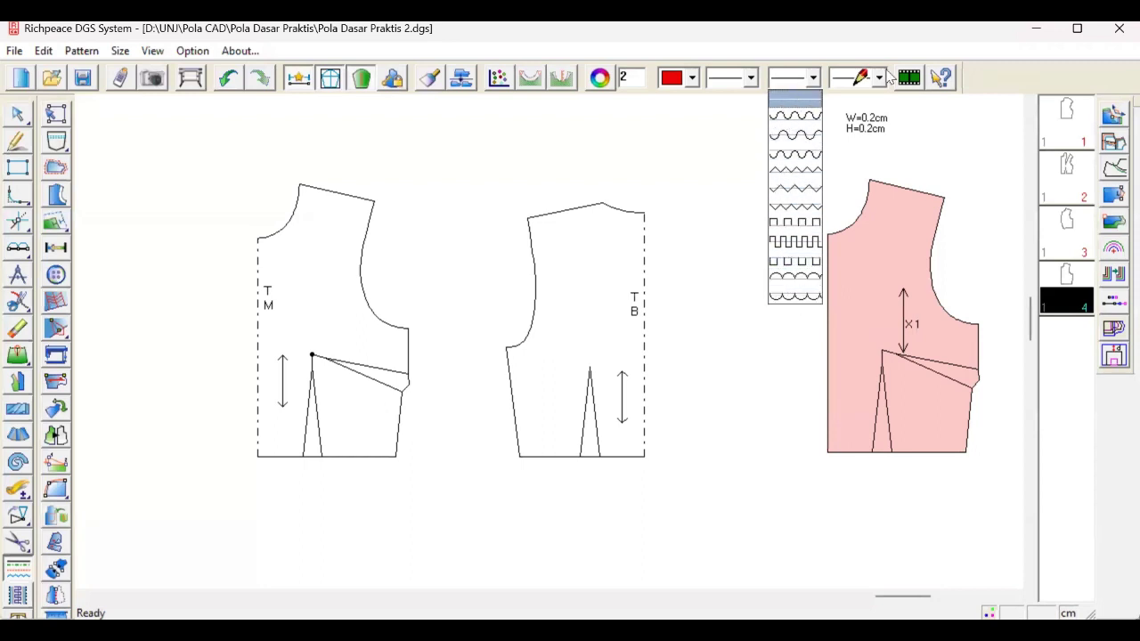
click(880, 77)
click(878, 78)
click(875, 99)
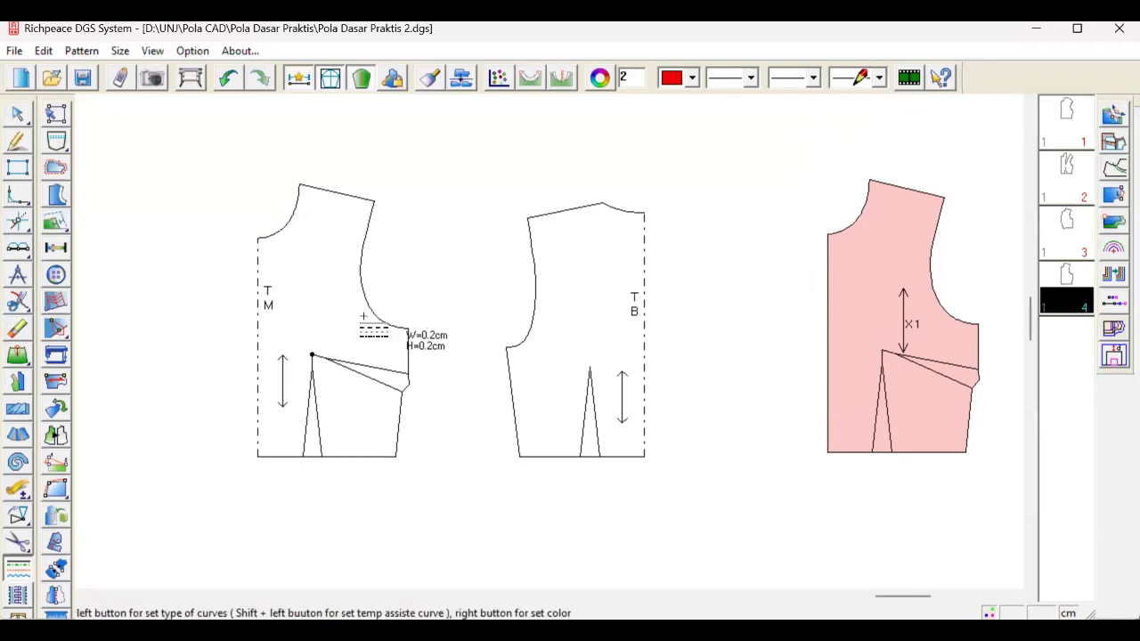
Step: Recolour the front bodice draft's outline, side dart and waist dart lines red
right_click(292, 213)
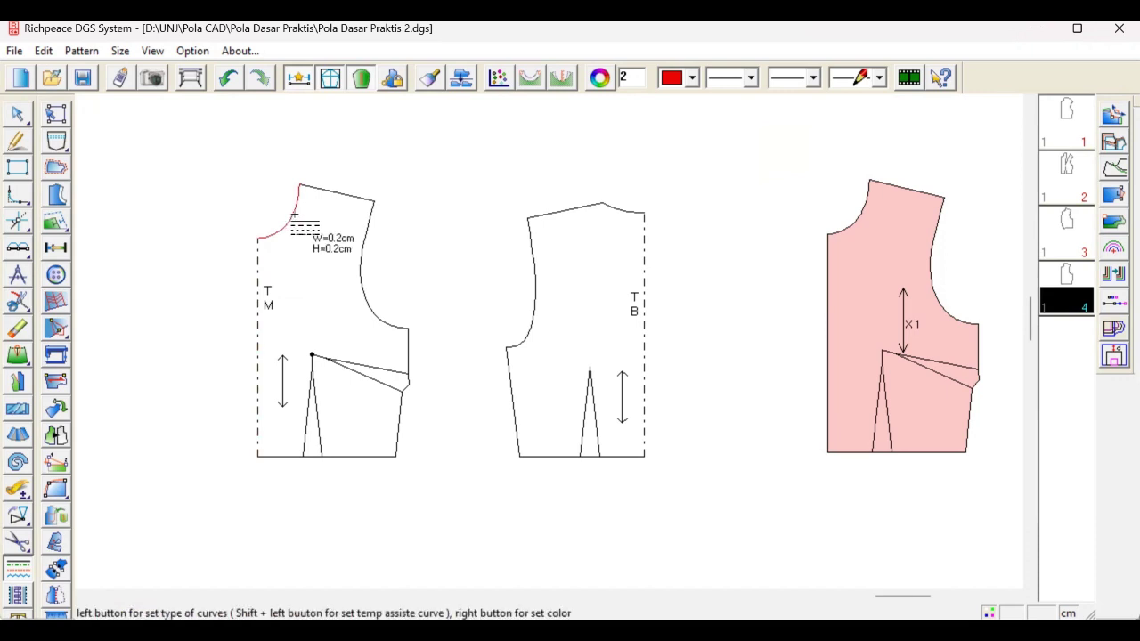
right_click(356, 198)
right_click(363, 246)
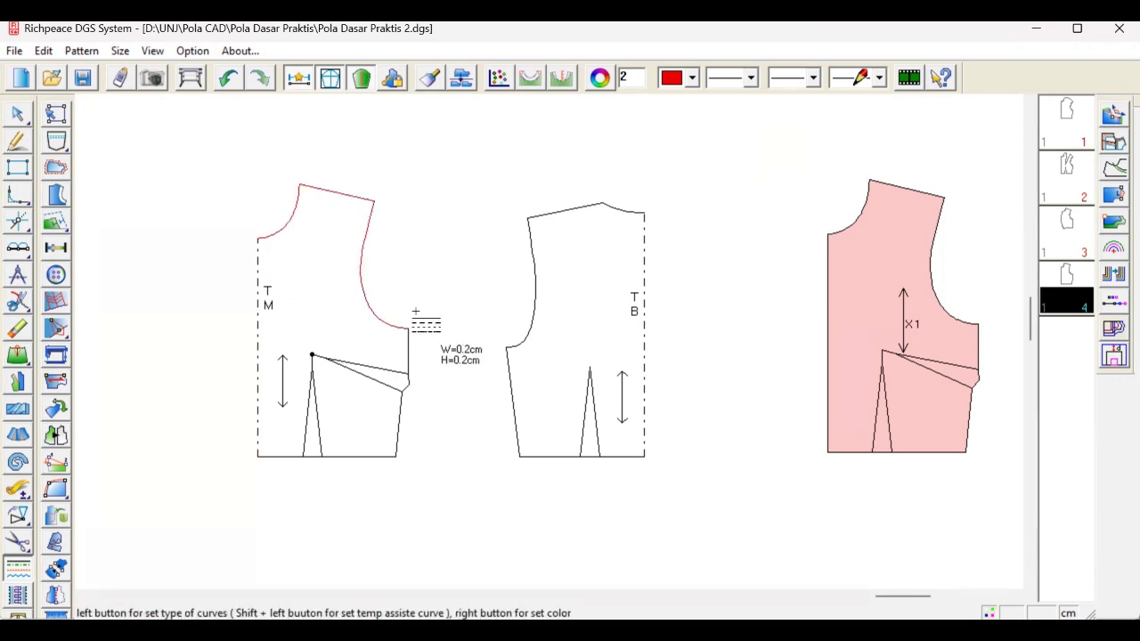
right_click(409, 345)
right_click(409, 381)
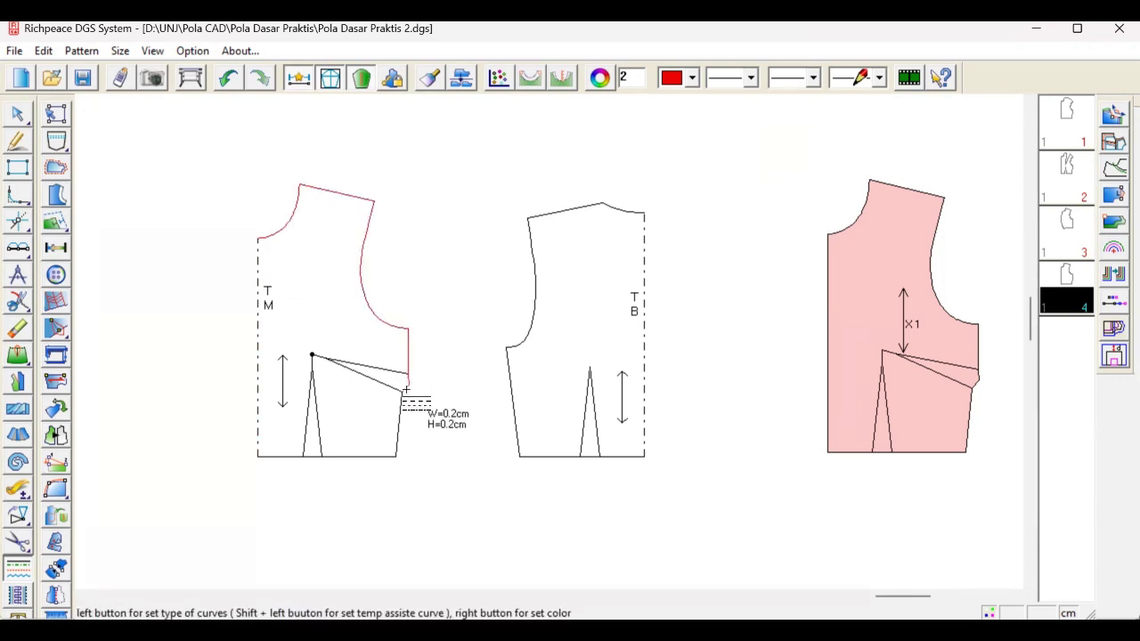
right_click(380, 437)
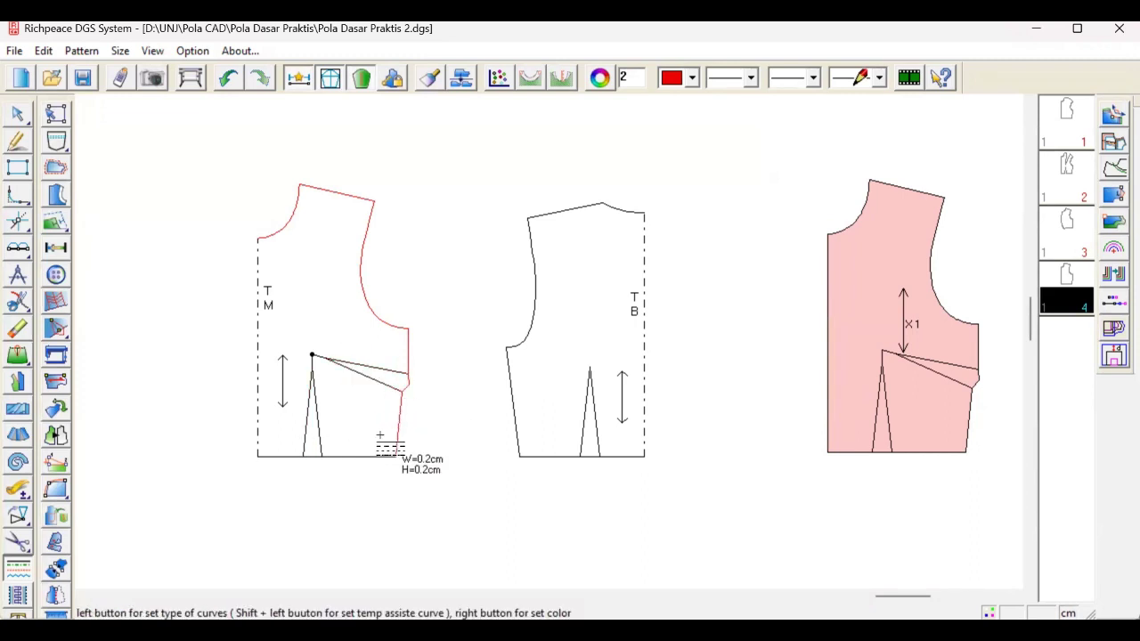
right_click(374, 367)
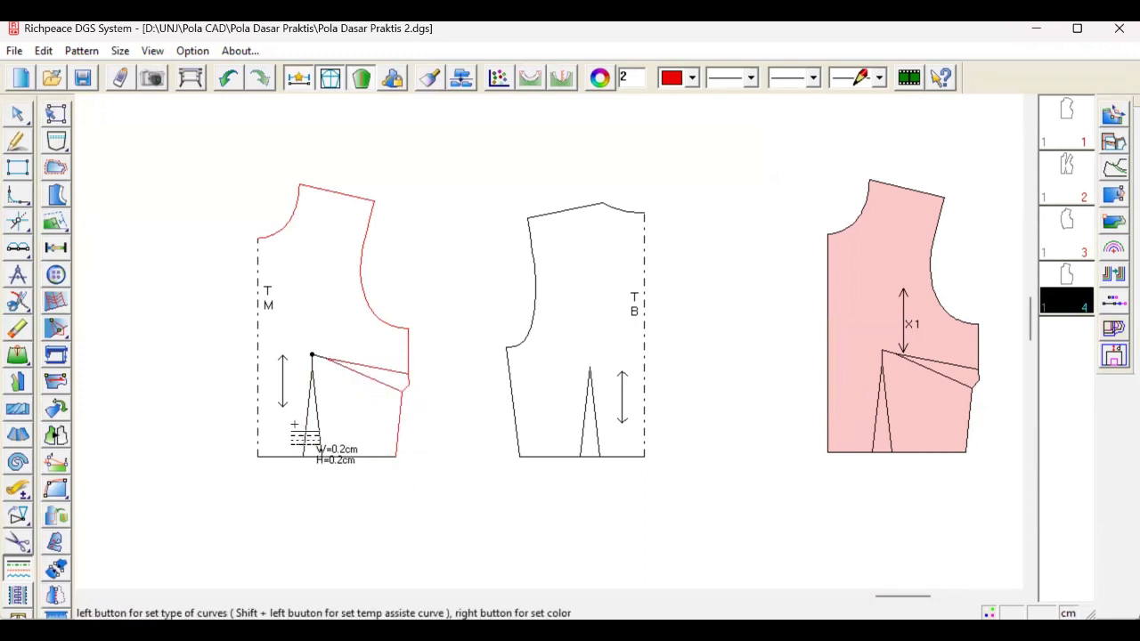
right_click(316, 436)
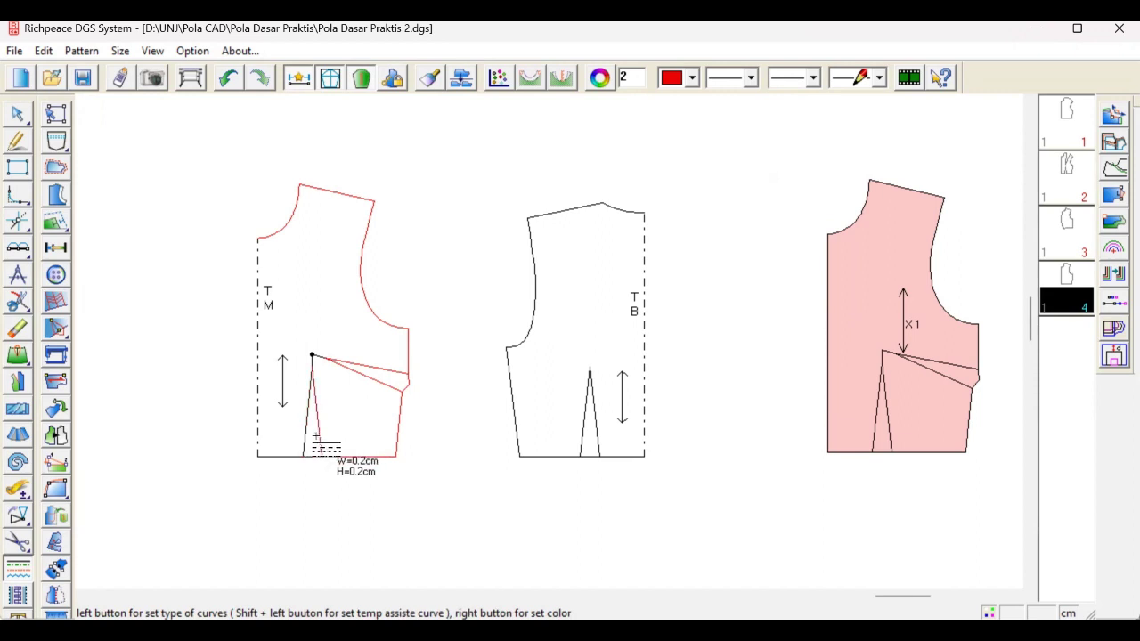
right_click(306, 441)
right_click(289, 457)
right_click(261, 427)
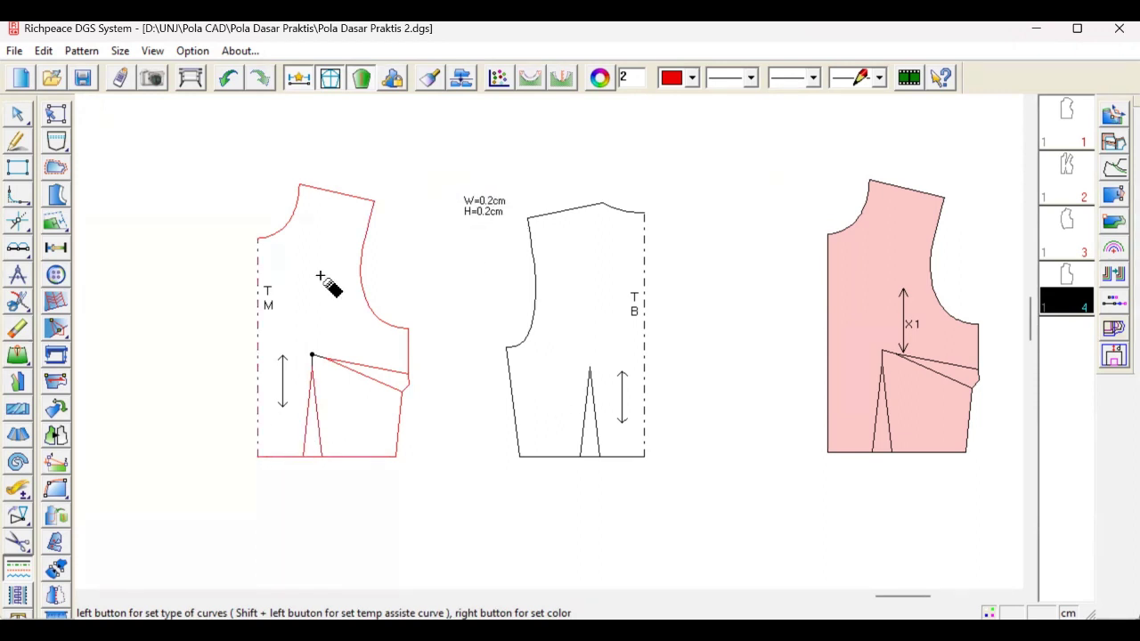
Step: Erase the front bodice draft's centre front line and redraw it as a solid red line from neckline to waist
click(256, 269)
key(F2)
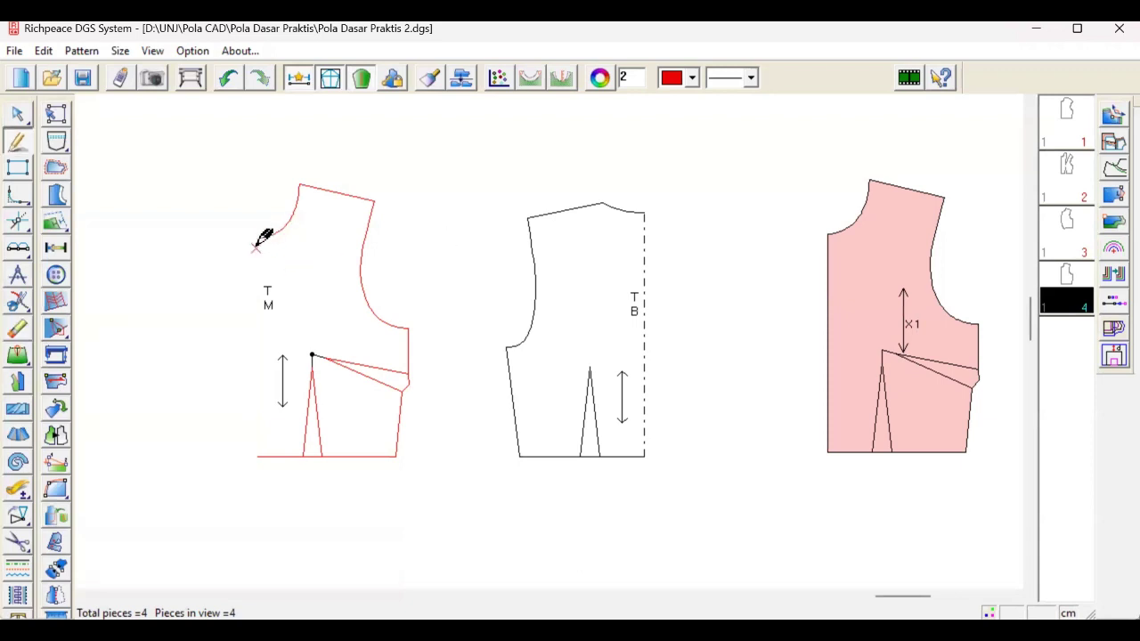
click(257, 457)
right_click(427, 276)
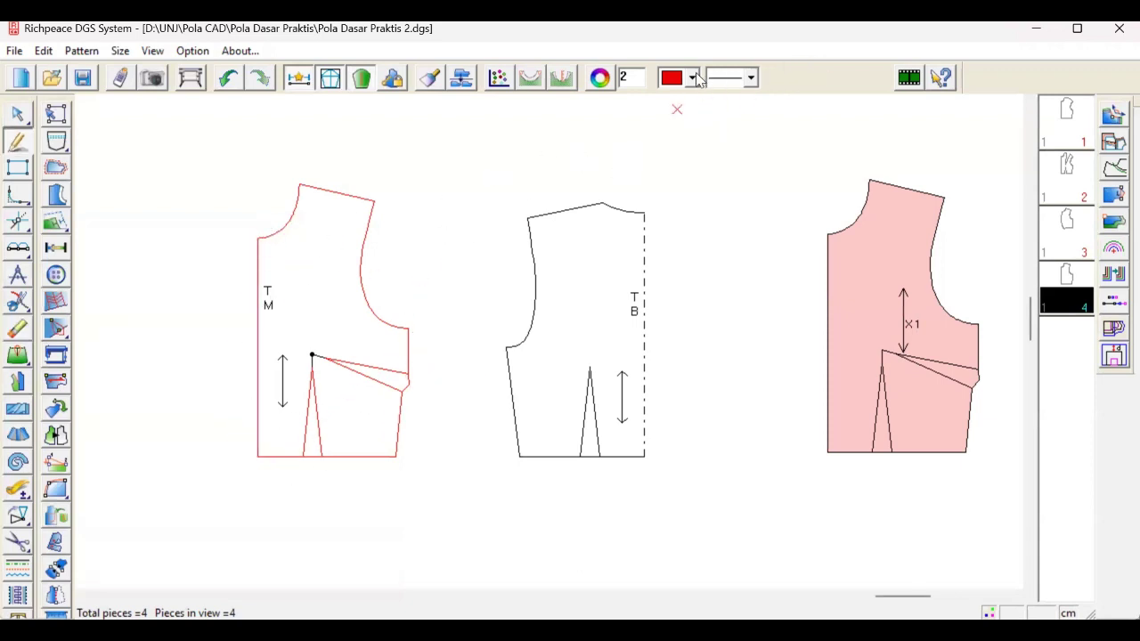
Step: Replace the front bodice draft's centre front line with a solid black line from the neckline to the waist
click(693, 78)
click(671, 95)
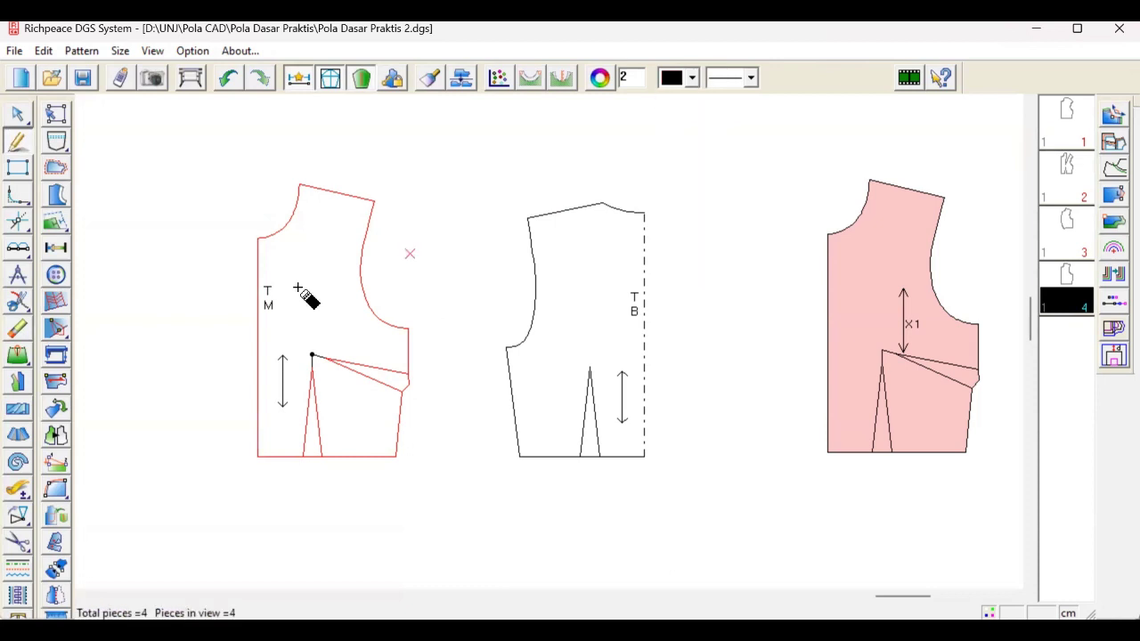
click(259, 287)
right_click(335, 287)
click(257, 238)
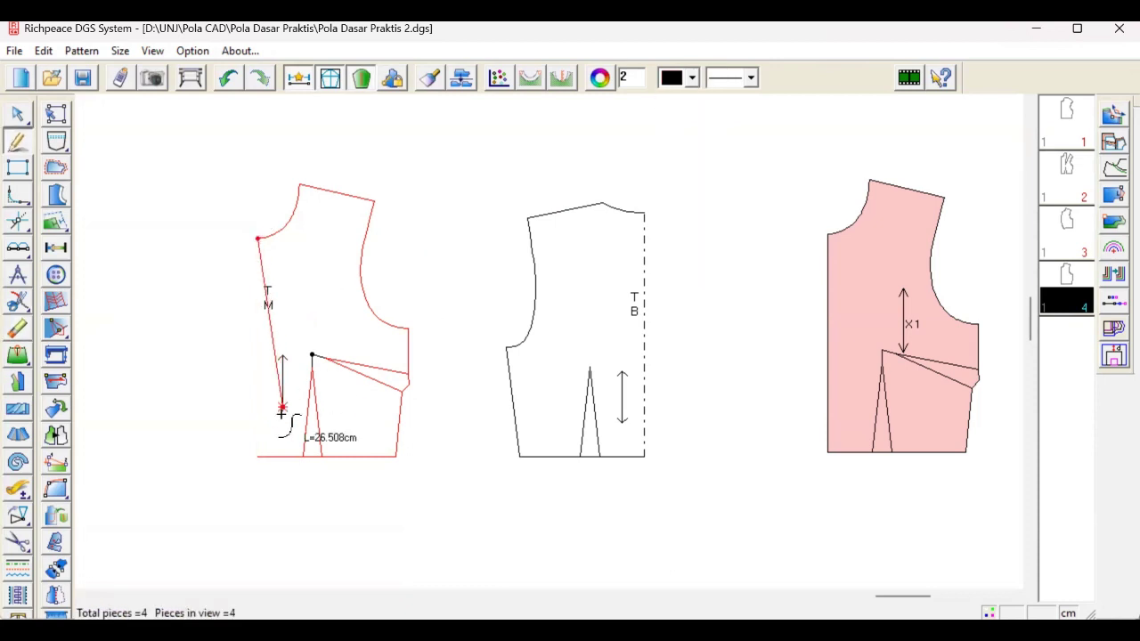
click(258, 456)
right_click(334, 320)
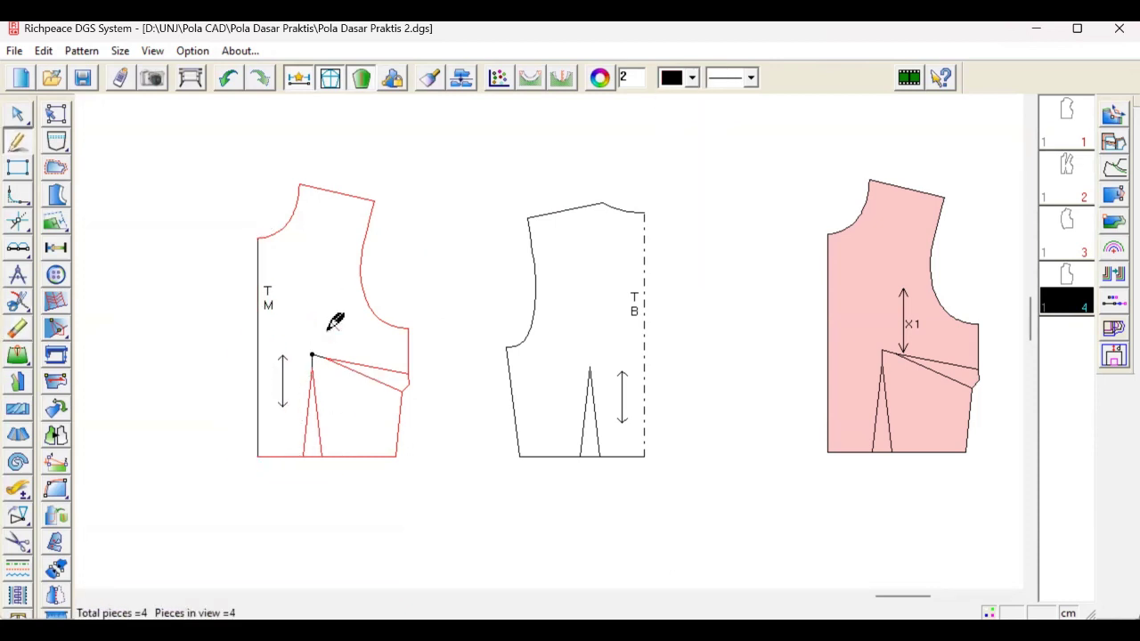
Step: Change the front bodice draft's centre front line to a red dash-dot line
click(17, 567)
click(750, 78)
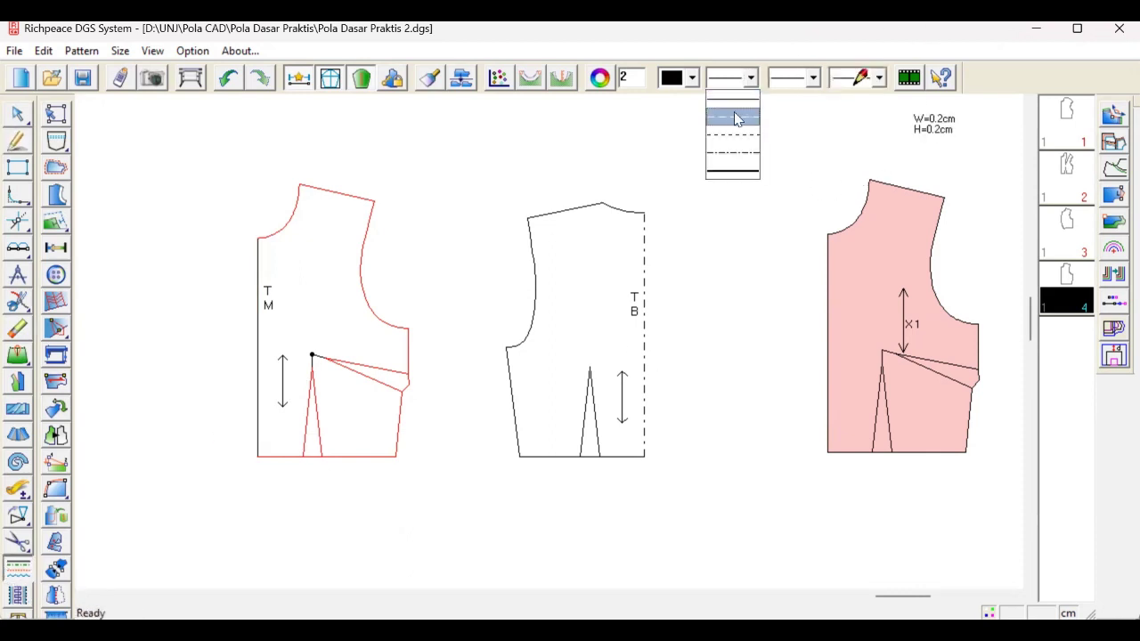
click(732, 152)
click(690, 77)
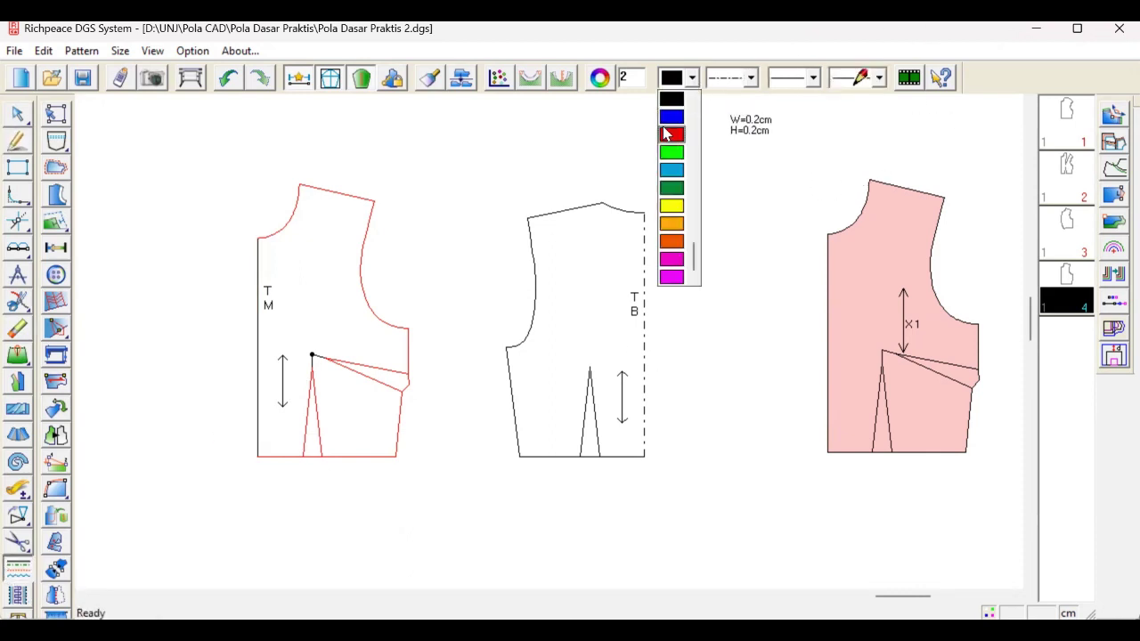
click(670, 135)
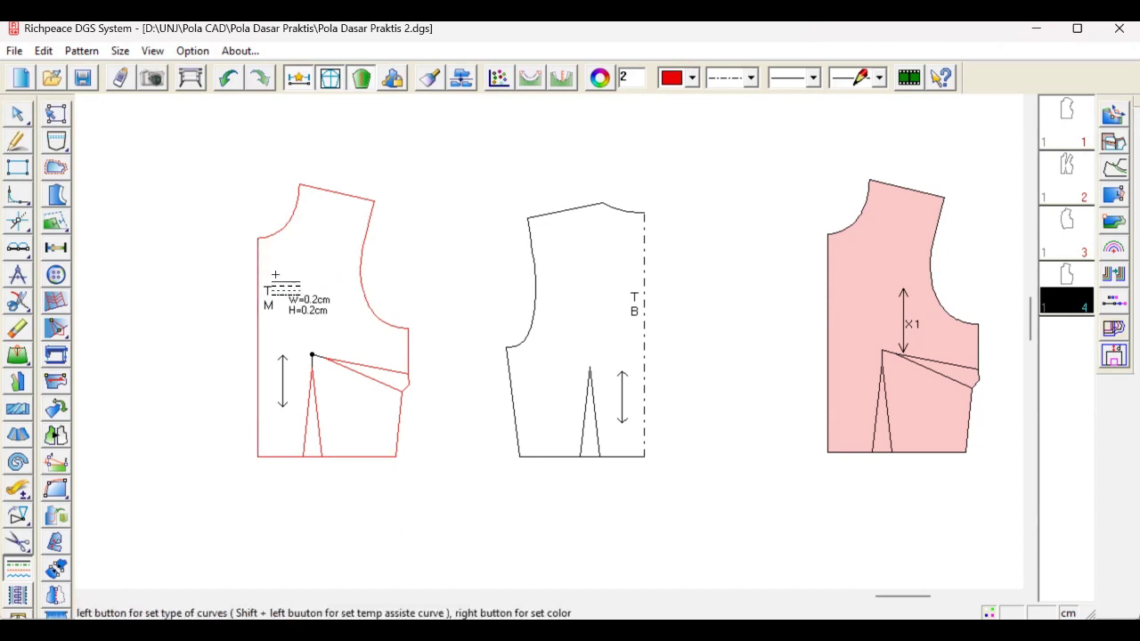
click(257, 266)
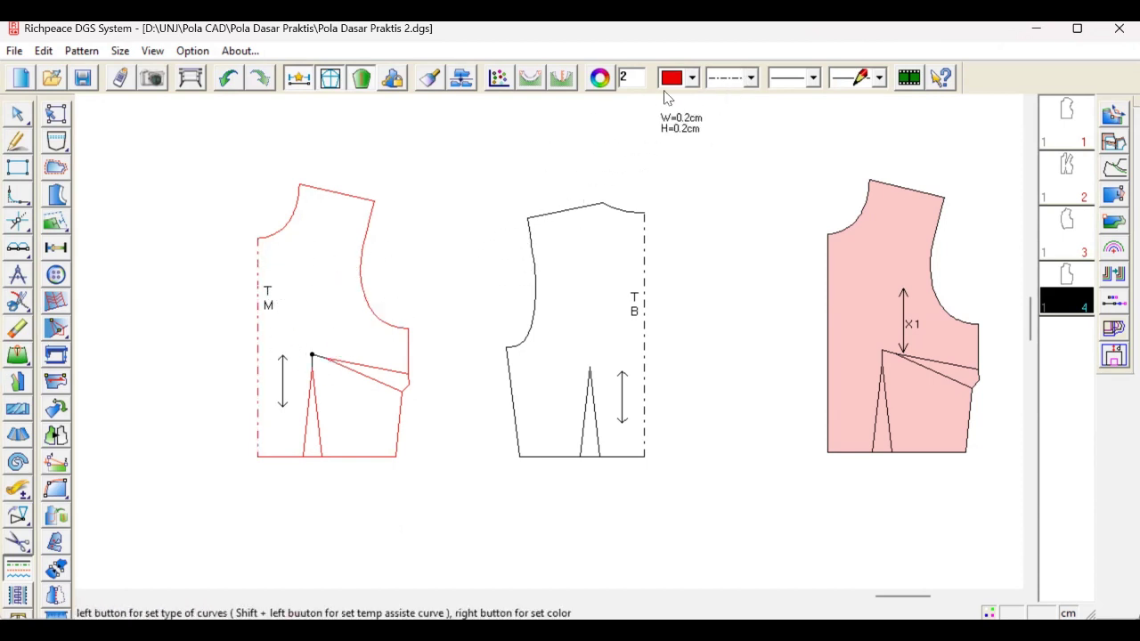
Step: Change the lower leg of the front draft's side dart to the long-dashed line style and restore it to solid
click(752, 81)
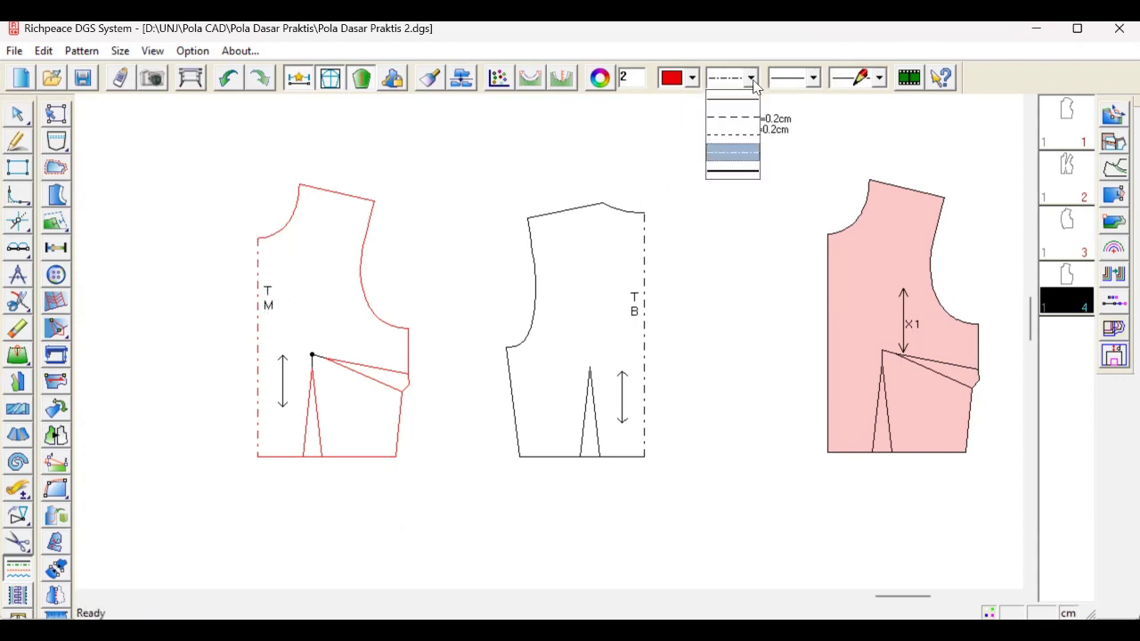
click(728, 119)
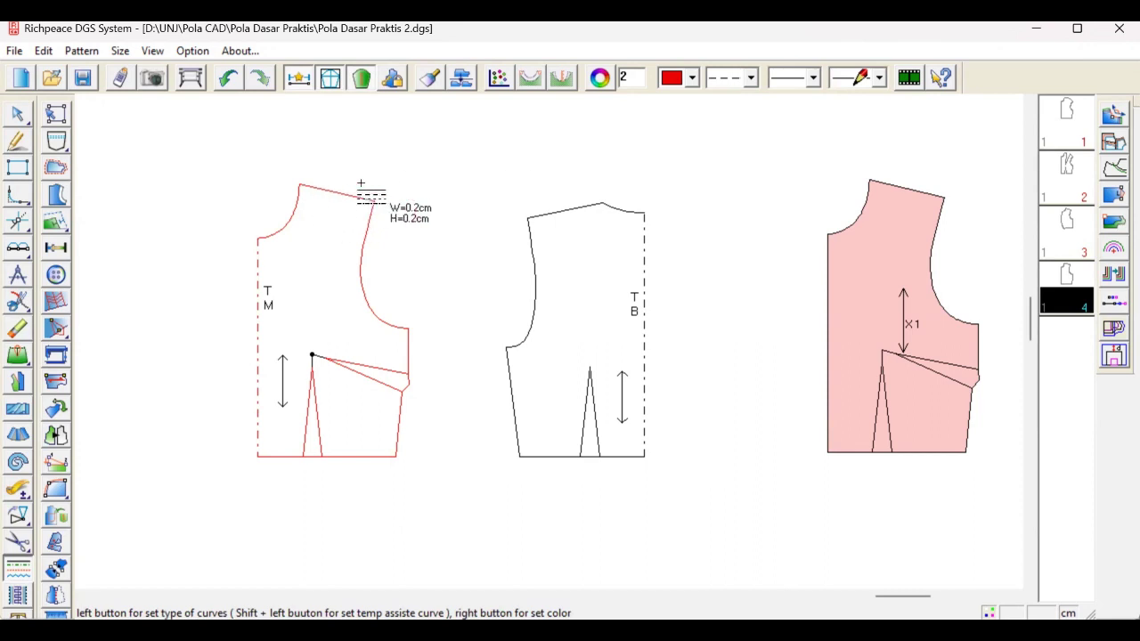
click(365, 378)
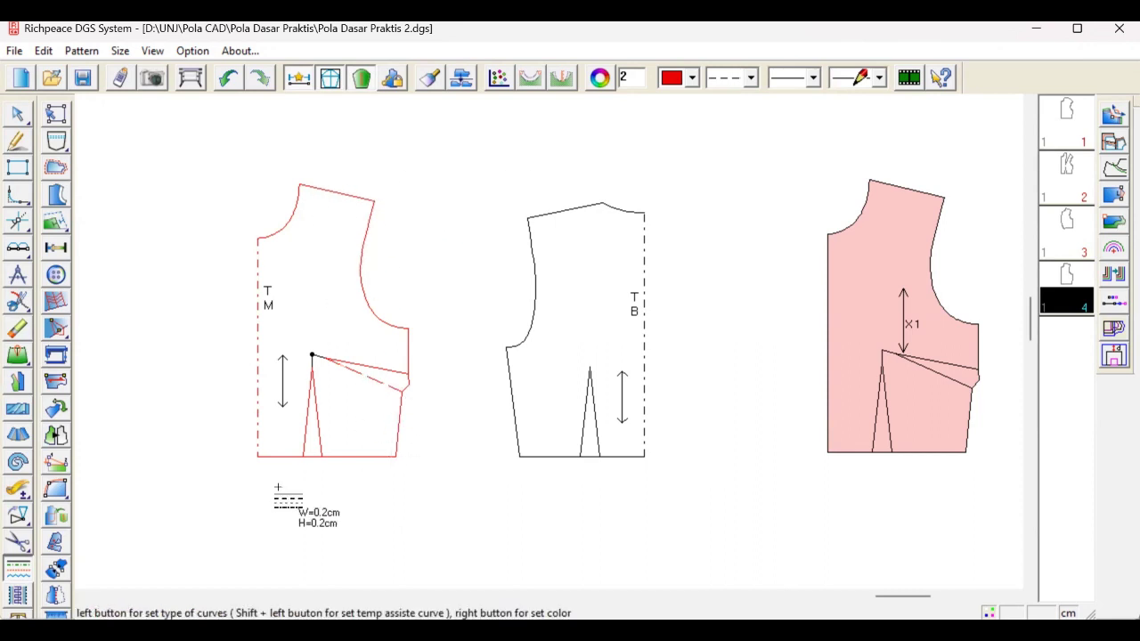
click(744, 78)
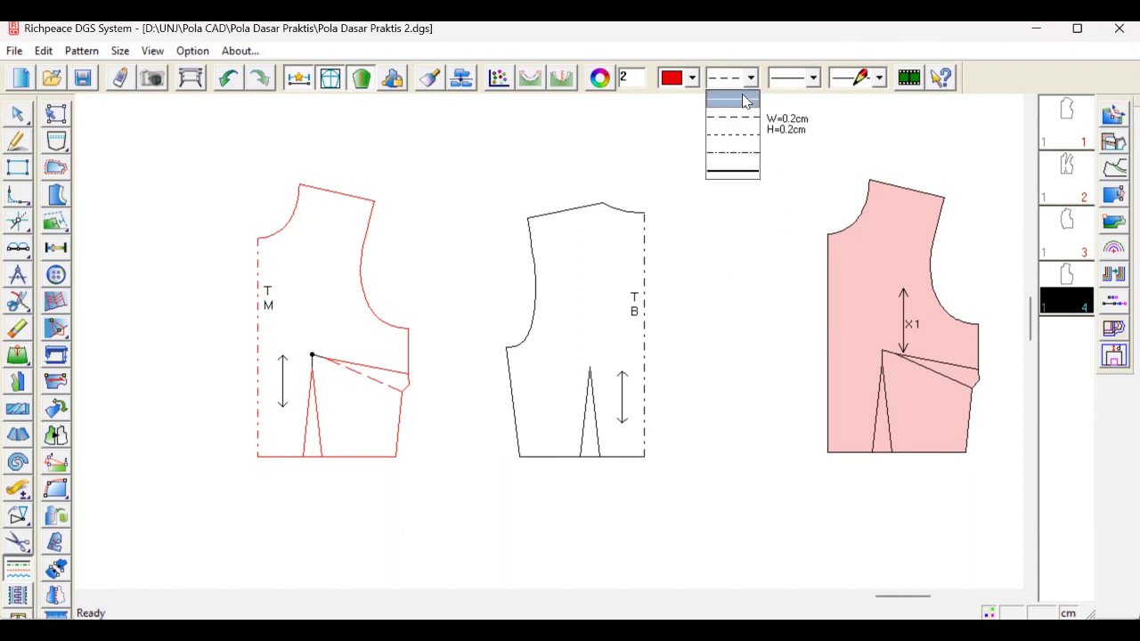
click(745, 100)
click(367, 376)
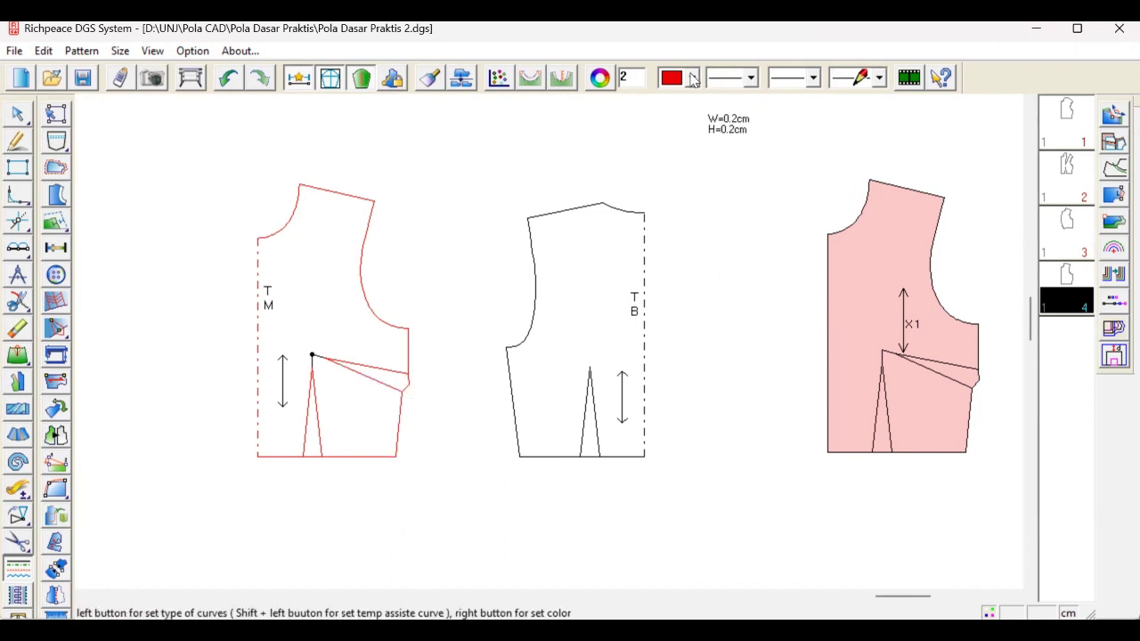
Step: Recolour the upper leg of the front draft's side dart green and return it to red
click(693, 79)
click(674, 153)
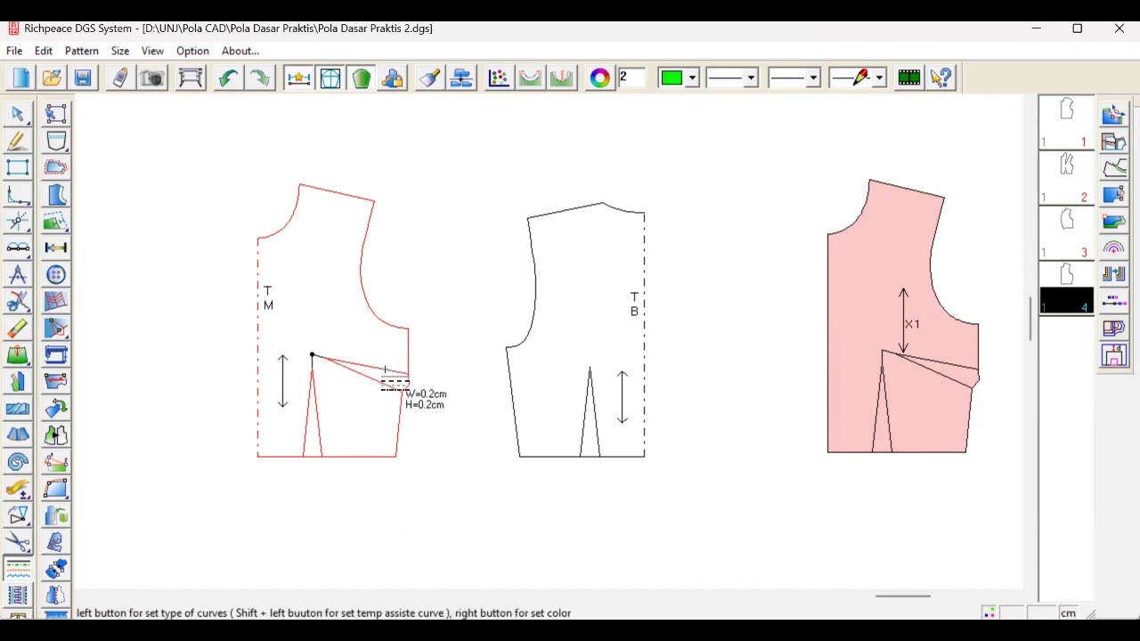
click(384, 370)
click(693, 78)
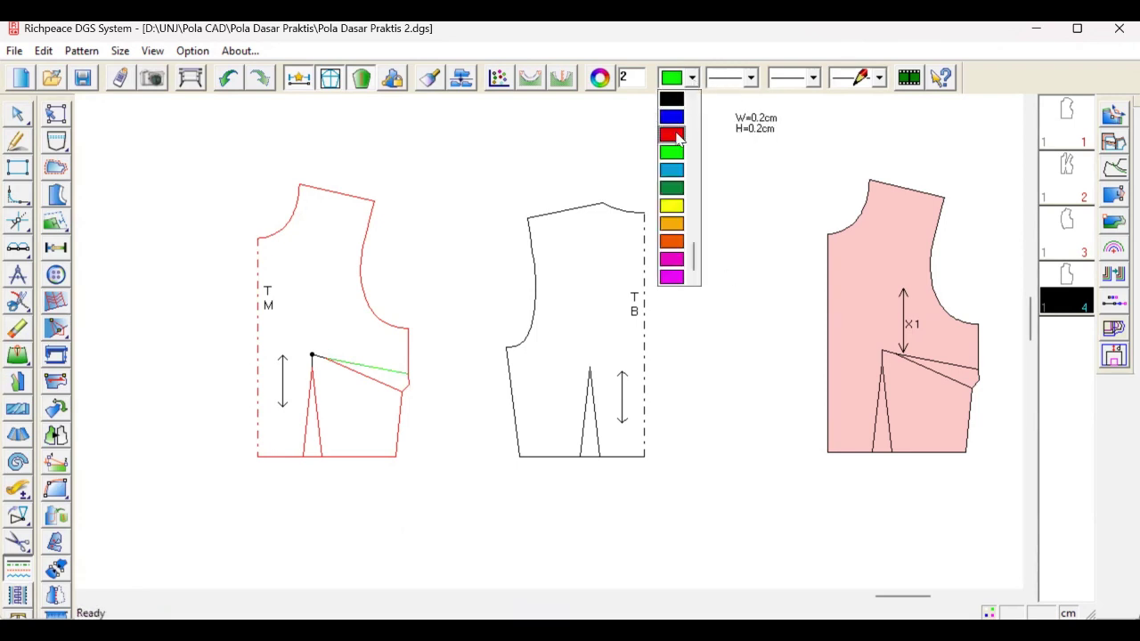
click(671, 134)
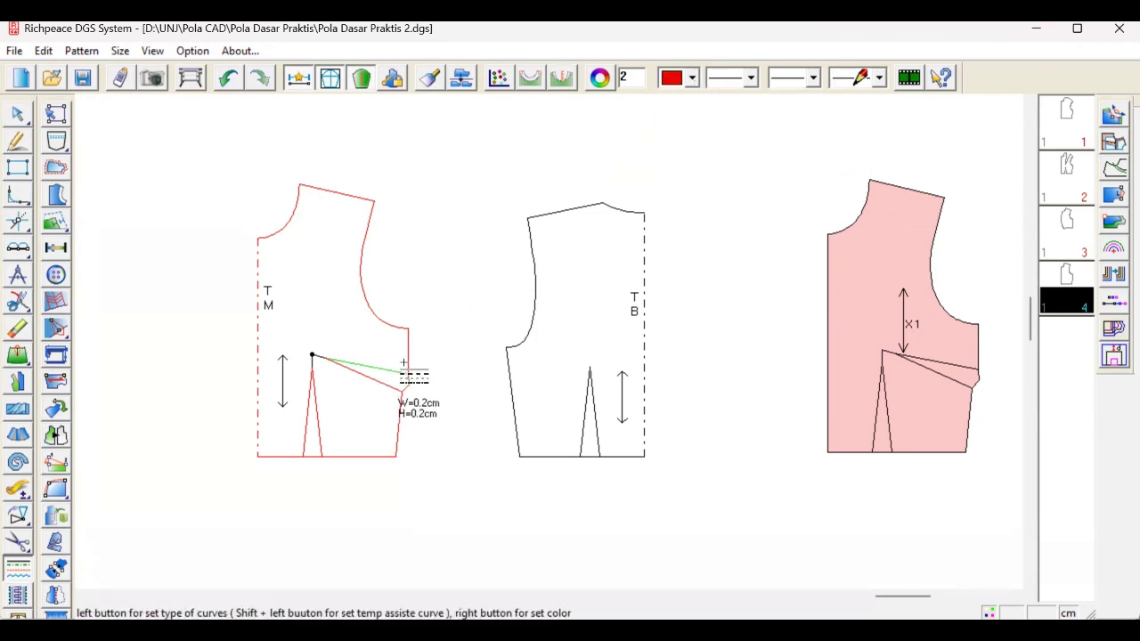
click(374, 372)
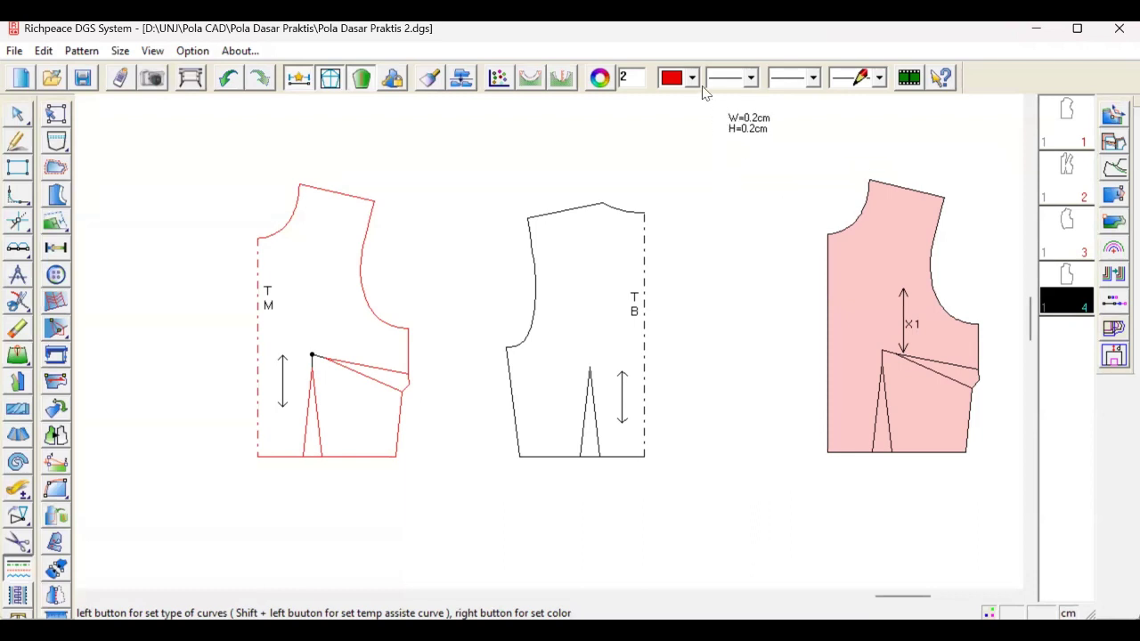
Step: Recolour the back bodice draft's outline and waist dart legs blue
click(692, 78)
click(671, 115)
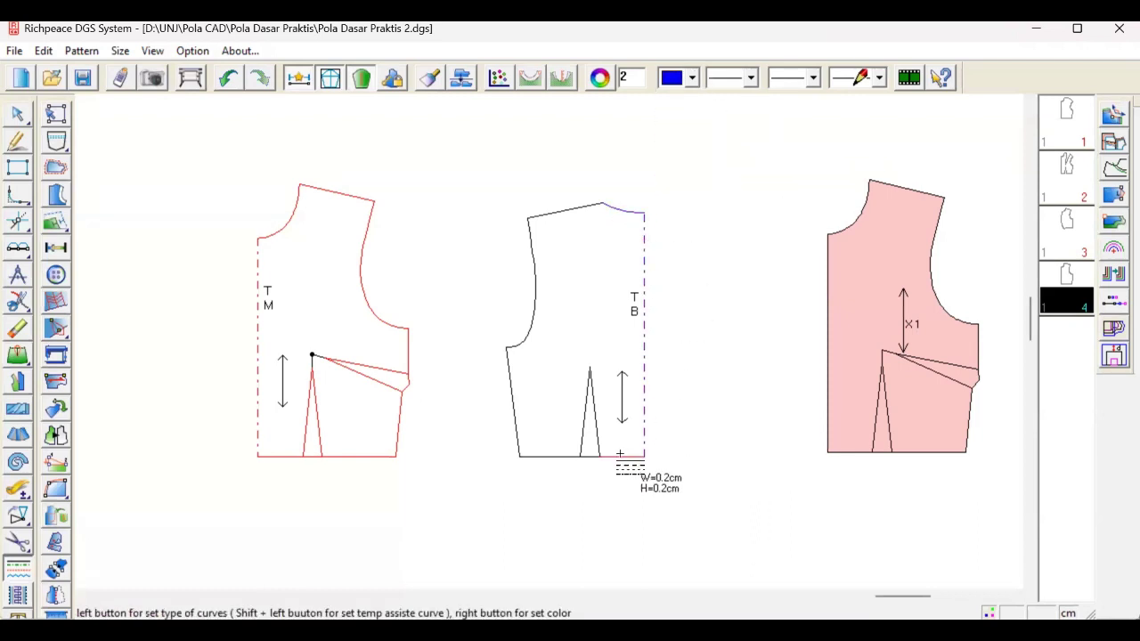
click(592, 434)
click(550, 457)
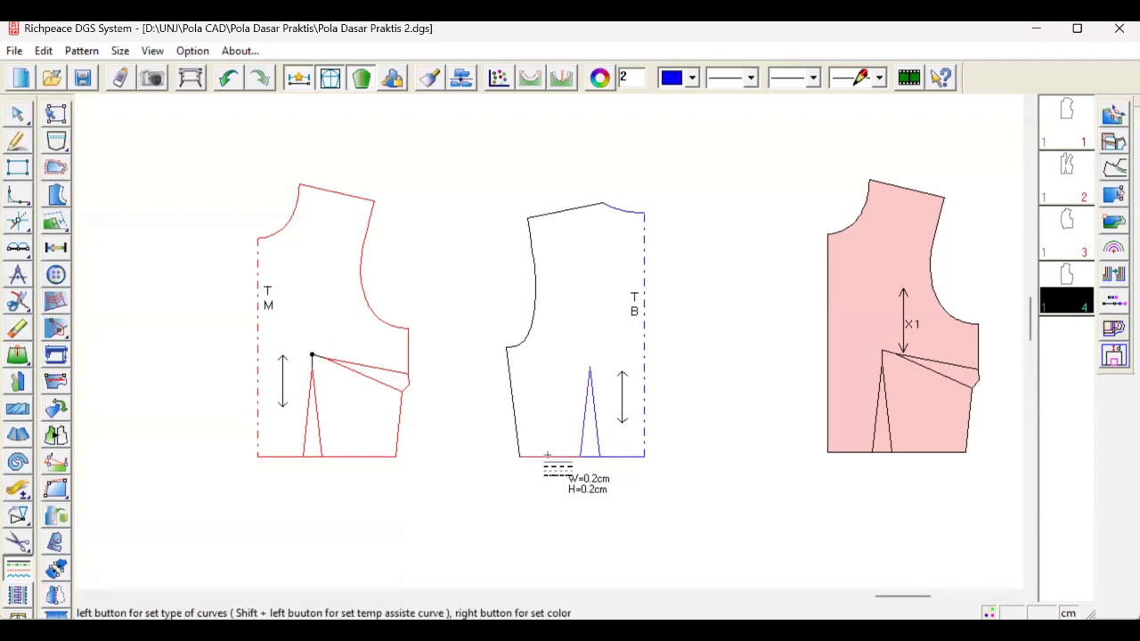
click(520, 406)
click(534, 294)
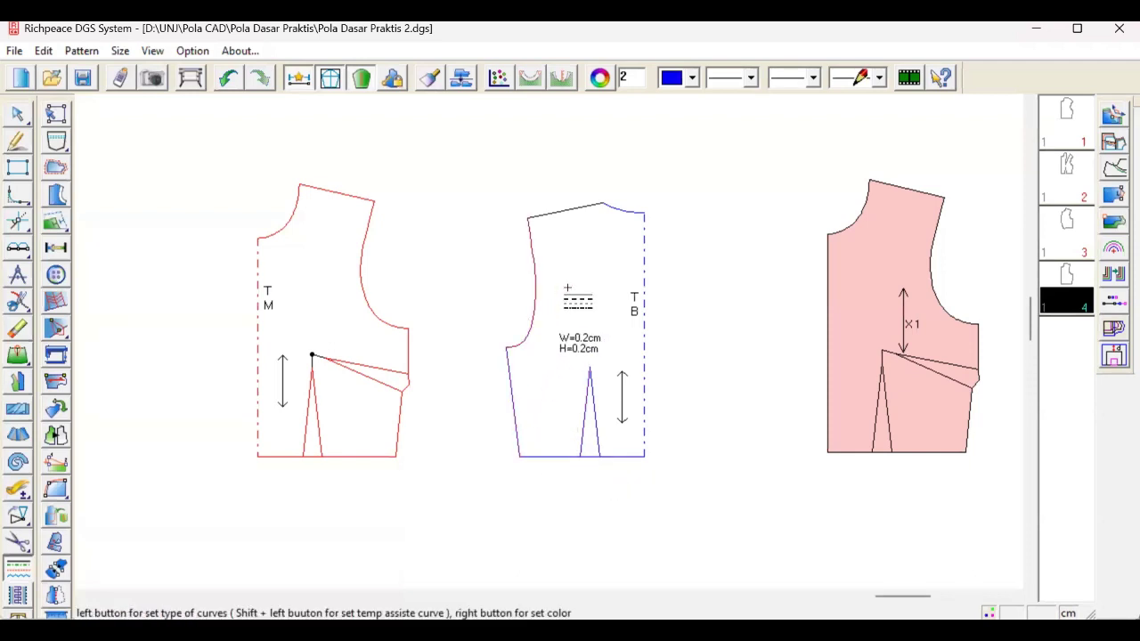
click(544, 215)
Step: Draw a straight blue line on the front bodice draft from the middle of the armhole to the bust point
middle_drag(404, 345, 566, 339)
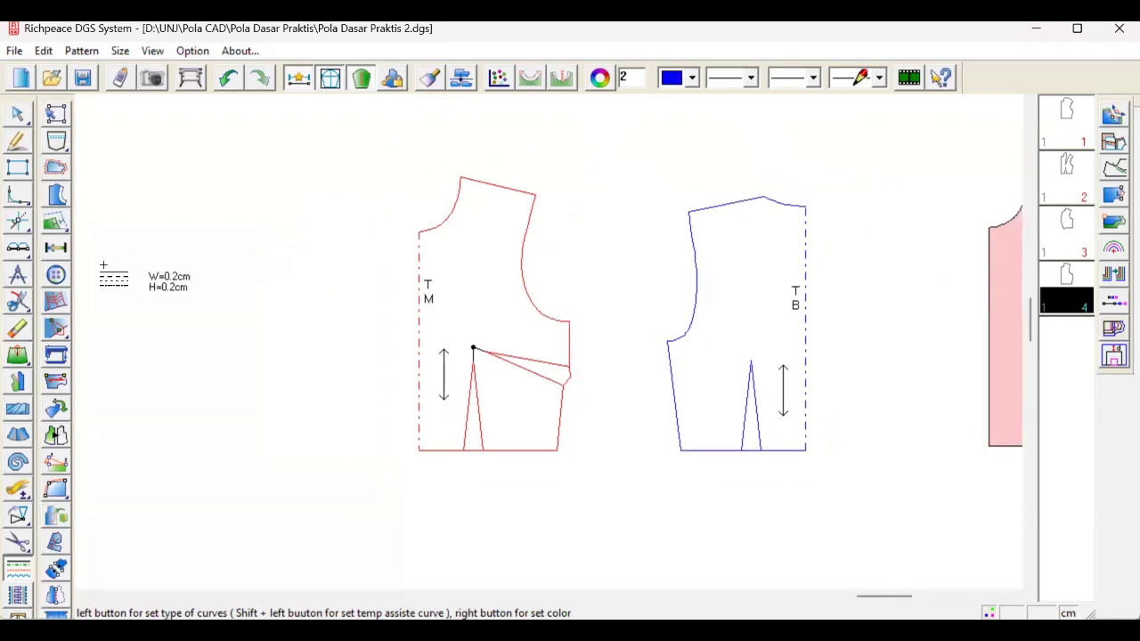
right_click(351, 400)
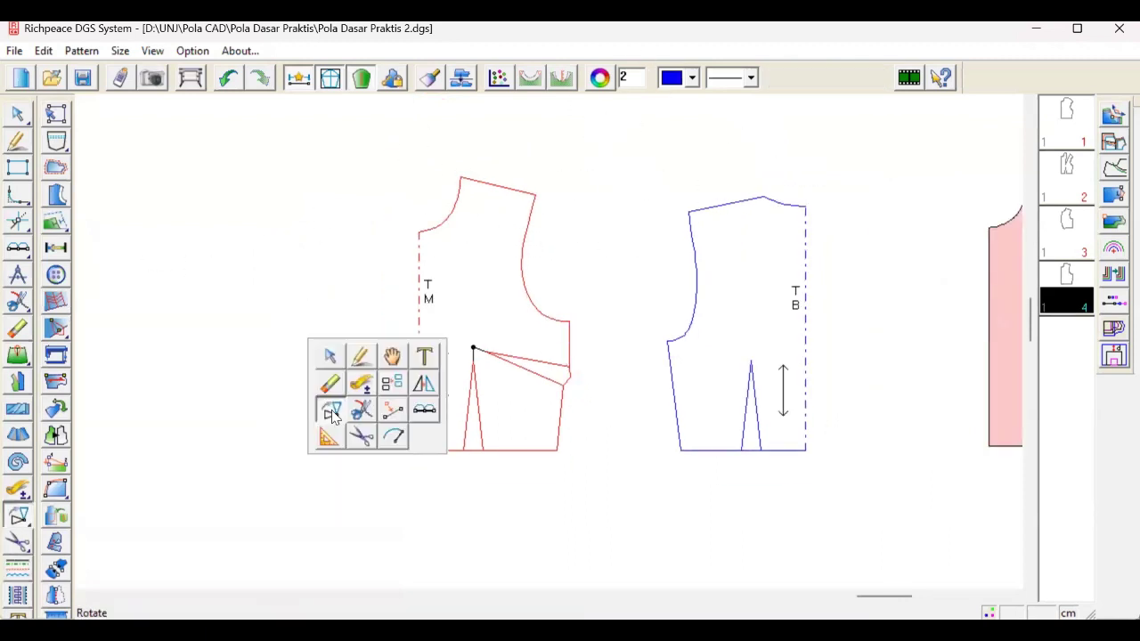
click(415, 395)
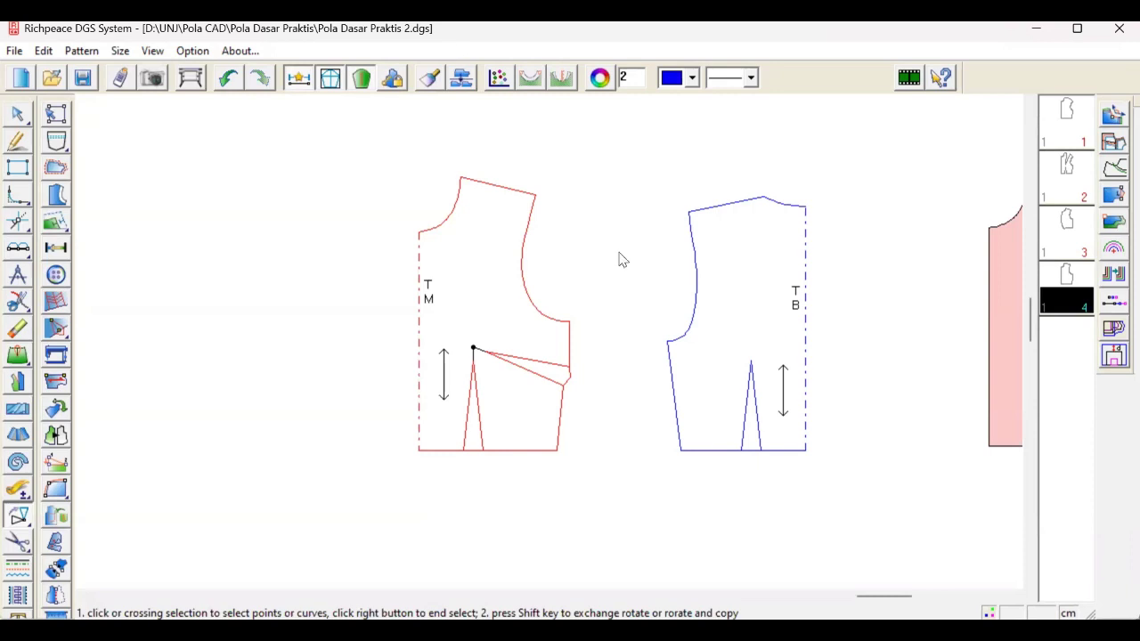
key(f)
click(522, 271)
click(472, 347)
right_click(473, 347)
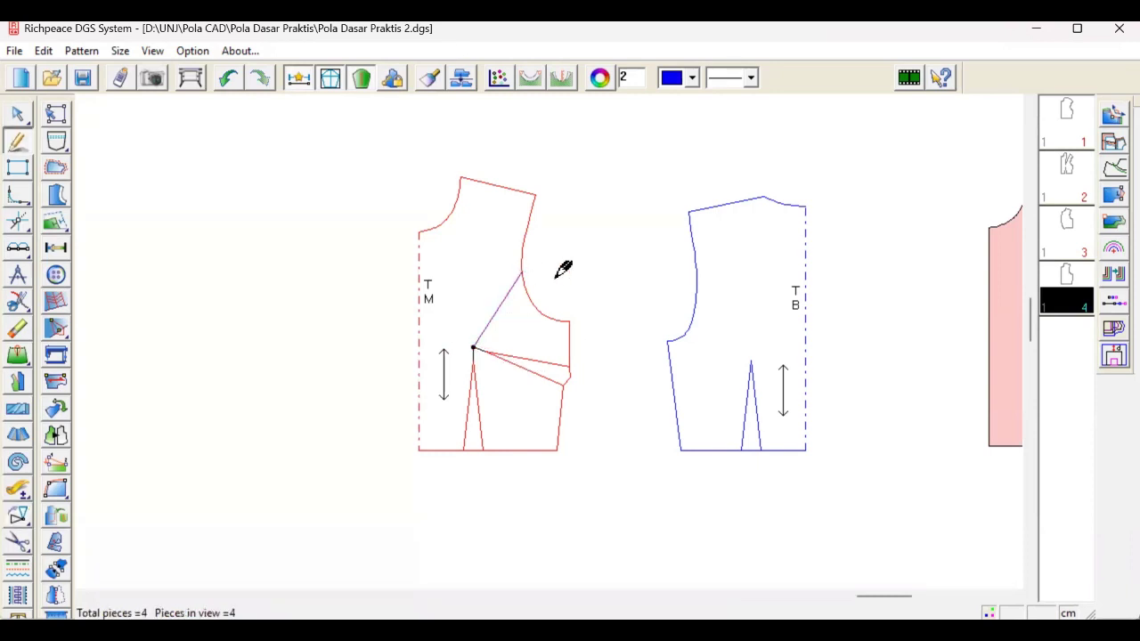
Step: Bend the new line between the armhole and bust point into a gentle curve bulging toward the centre front
right_click(636, 259)
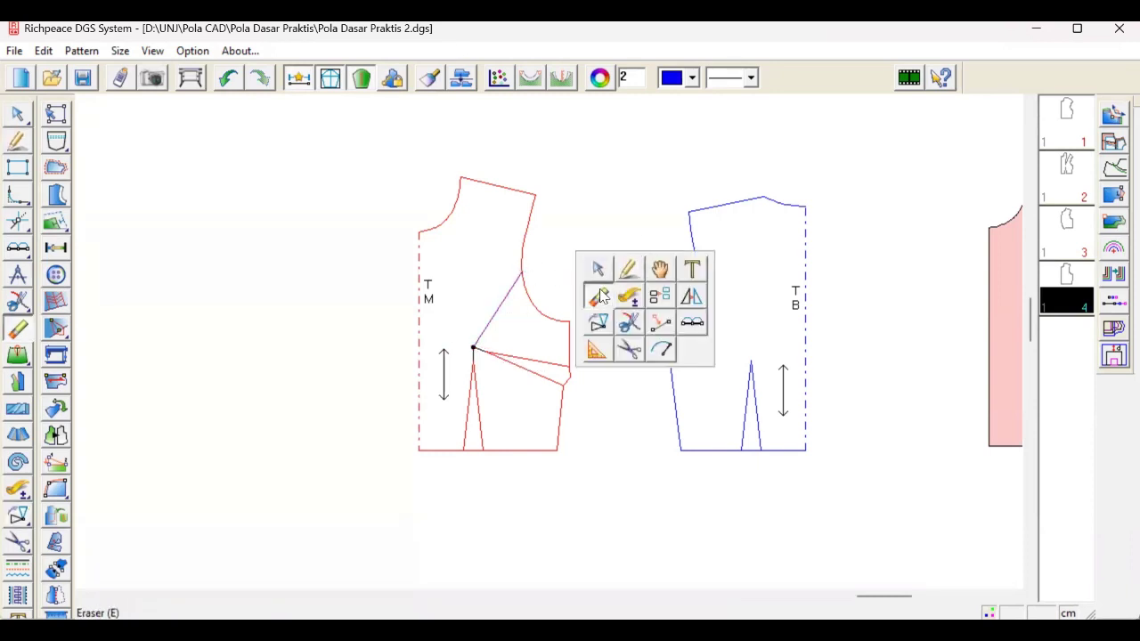
key(a)
click(495, 307)
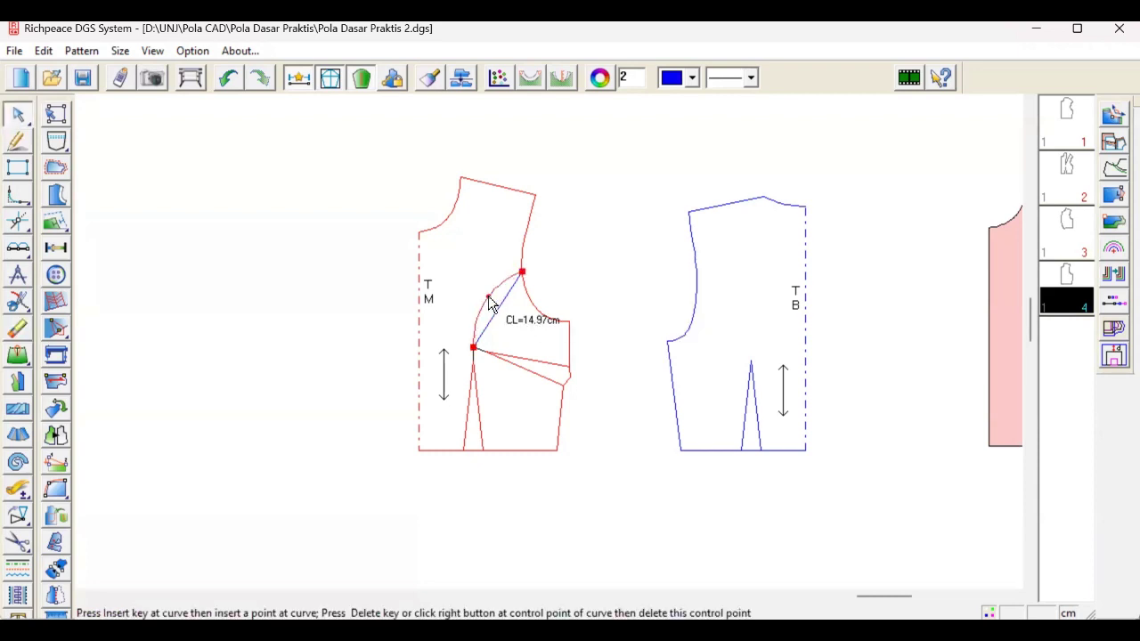
click(493, 300)
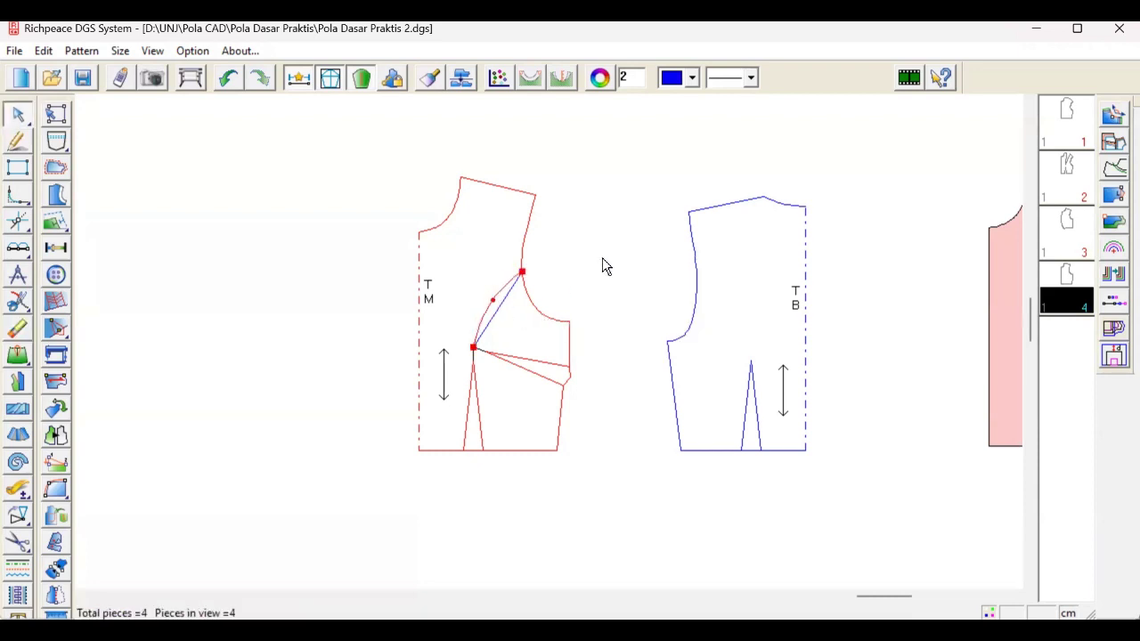
Step: Copy the front draft's side section, including the style curve, armhole, darts and waistline, to the empty space below the draft
right_click(647, 317)
key(g)
drag(550, 260, 465, 481)
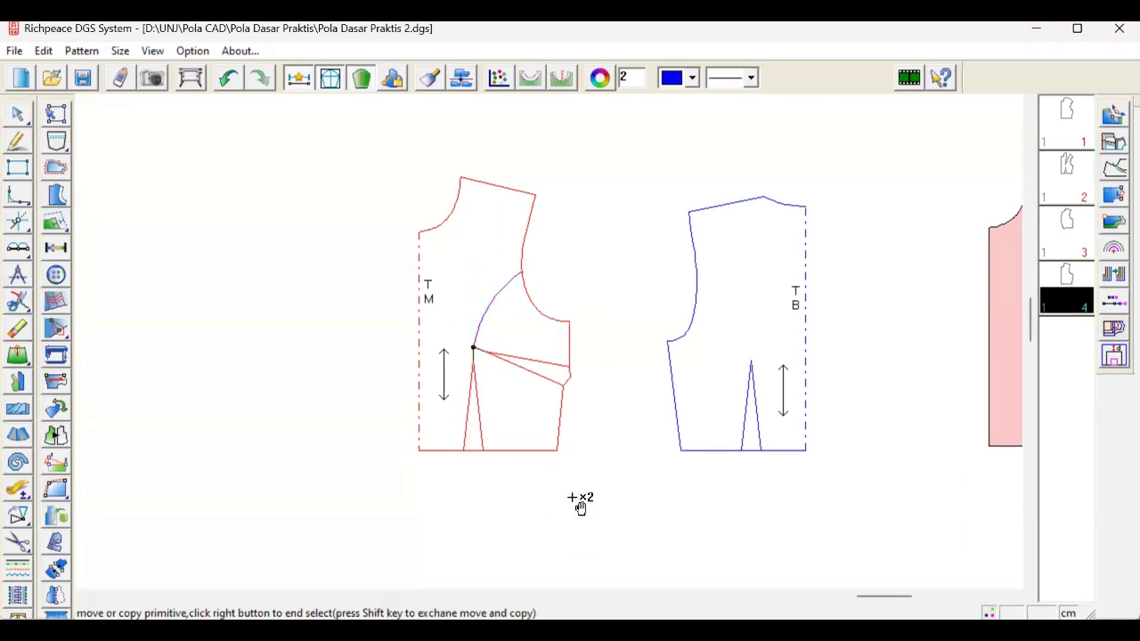
drag(597, 484, 460, 262)
right_click(616, 197)
scroll(710, 470, down, 2)
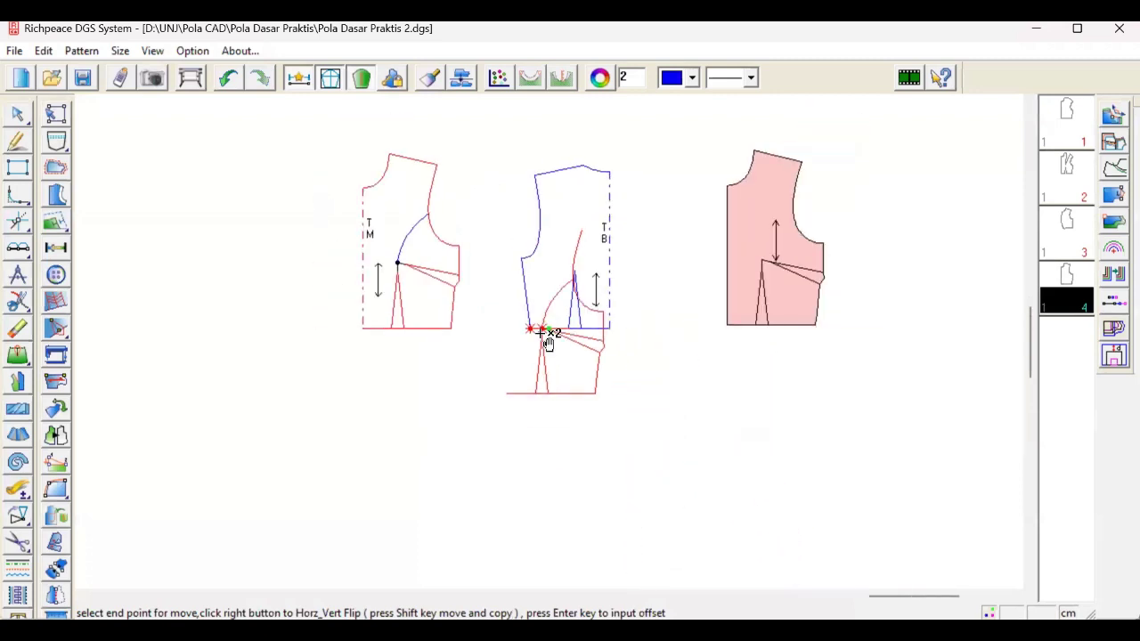
click(434, 458)
scroll(452, 273, down, 1)
scroll(552, 333, down, 2)
scroll(568, 230, up, 3)
scroll(549, 338, down, 2)
scroll(603, 267, up, 2)
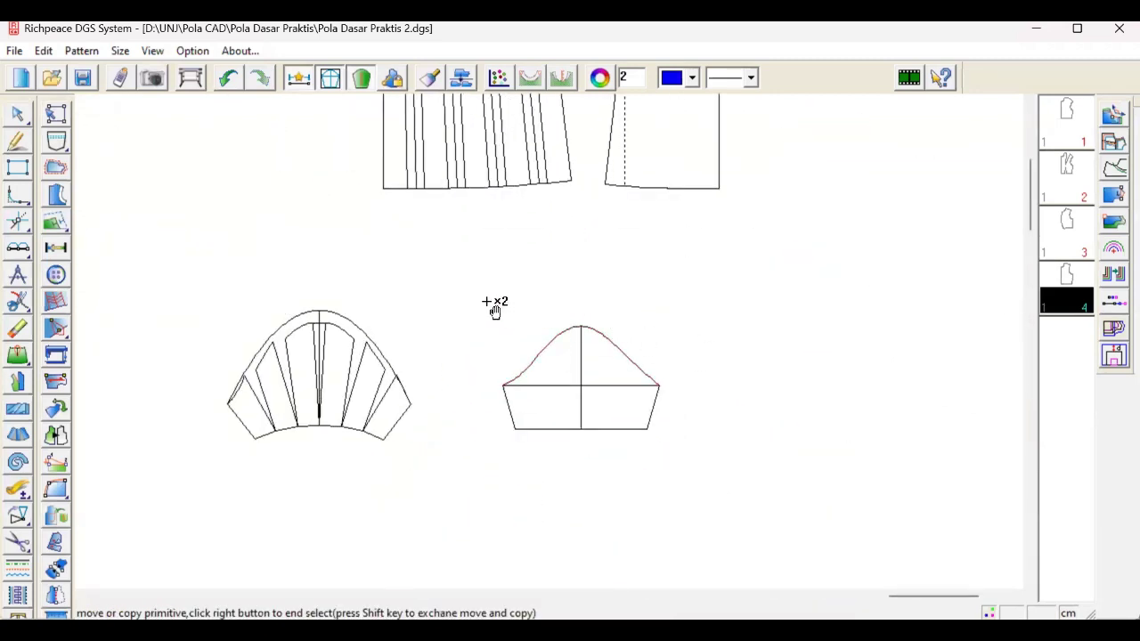
right_click(507, 335)
click(502, 307)
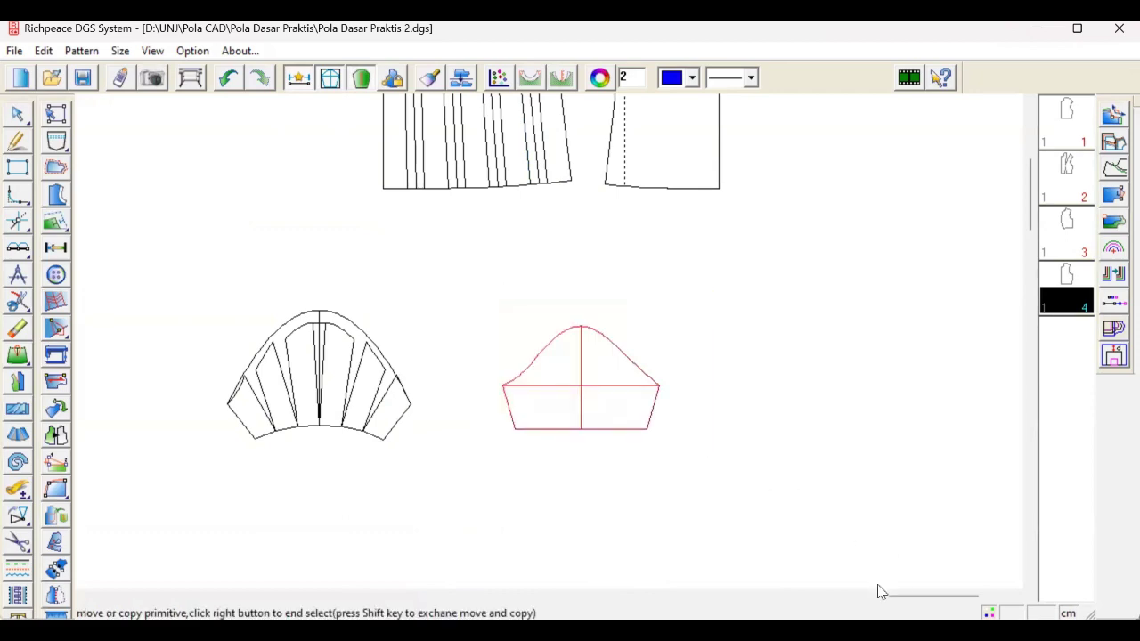
scroll(526, 358, down, 2)
scroll(577, 307, up, 2)
scroll(577, 308, down, 1)
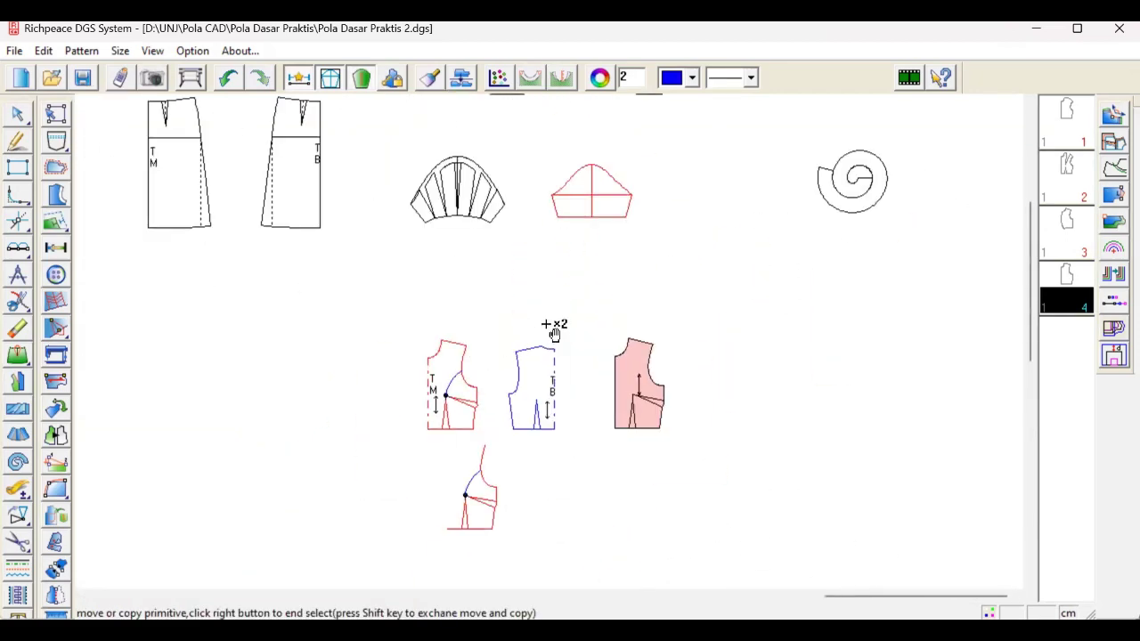
scroll(552, 331, down, 1)
scroll(541, 311, up, 1)
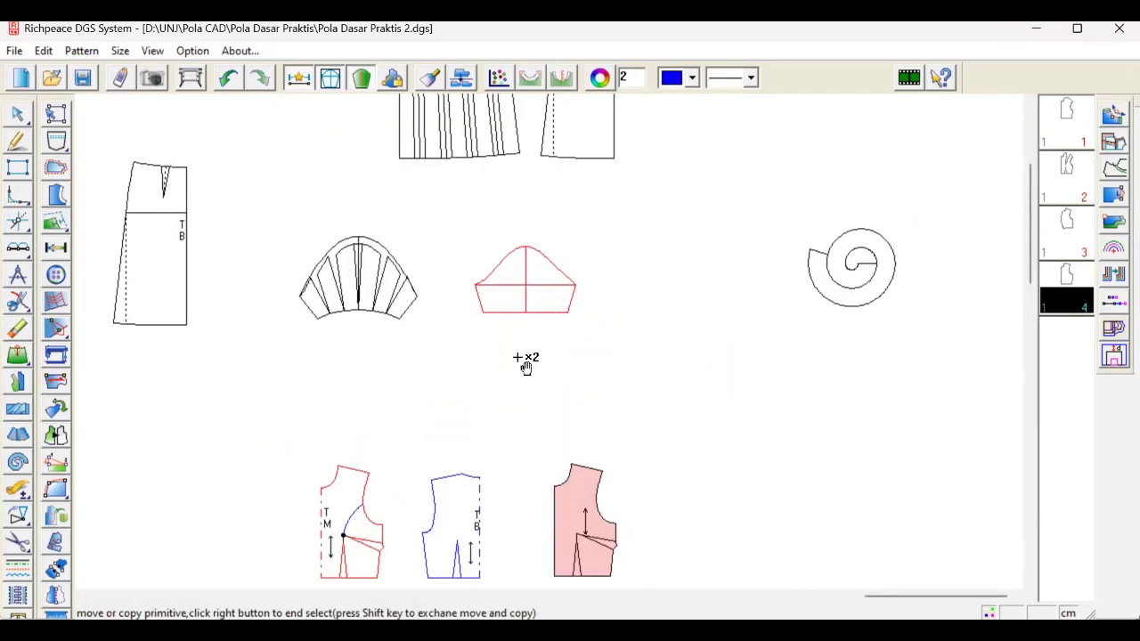
click(505, 419)
scroll(470, 437, down, 2)
scroll(555, 339, up, 2)
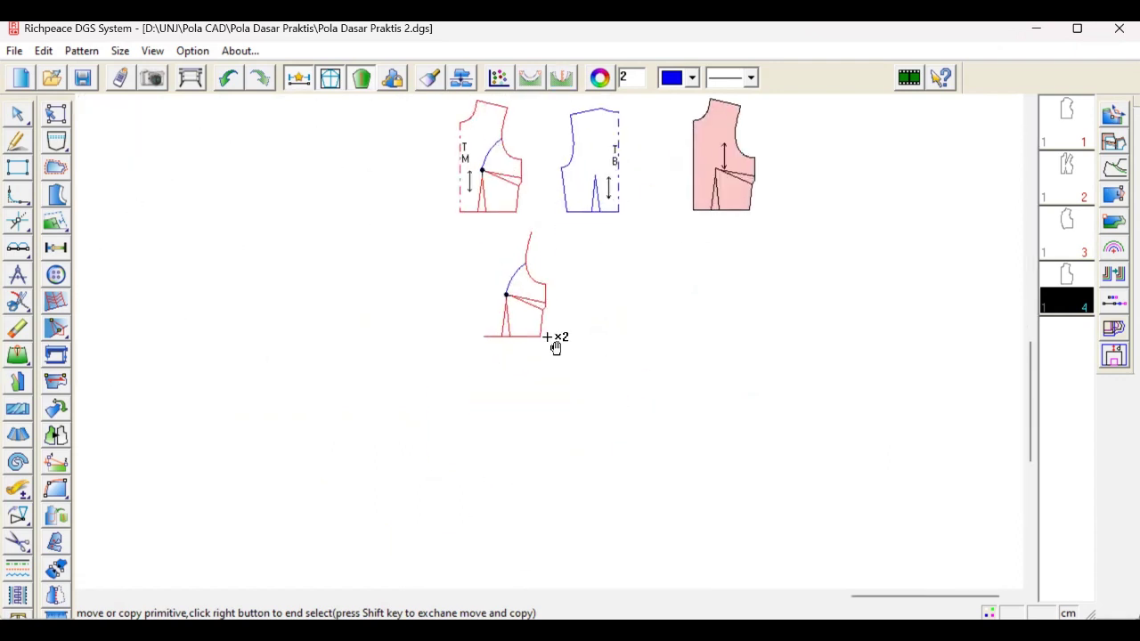
Step: Trim the copied side section's armhole curve where it meets the blue style curve, removing the part above
right_click(585, 269)
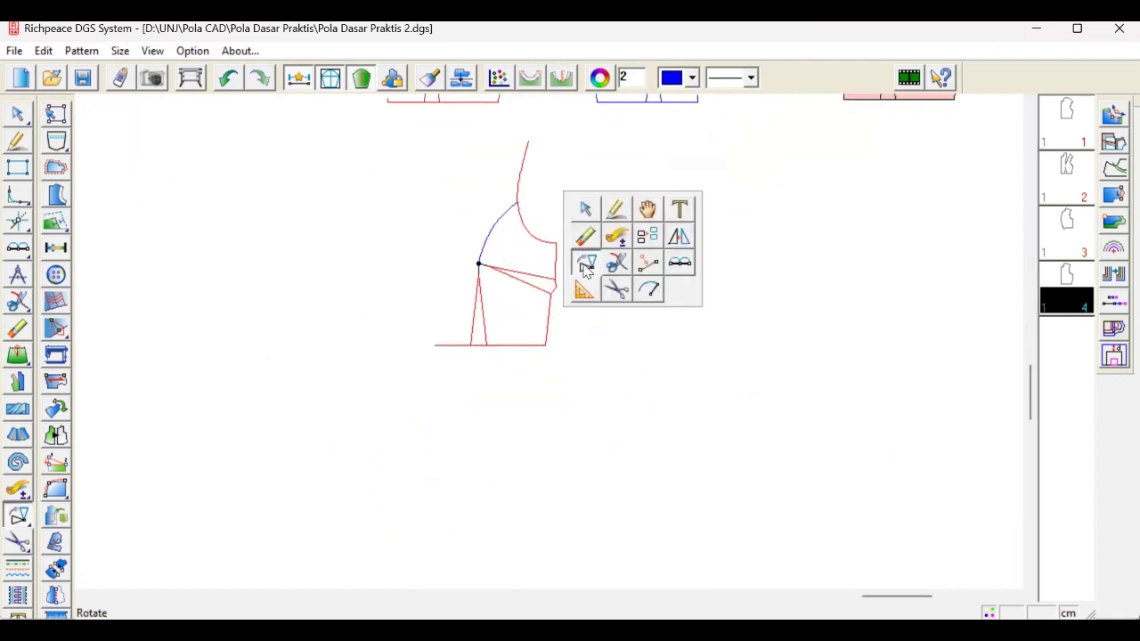
scroll(619, 189, up, 2)
right_click(603, 189)
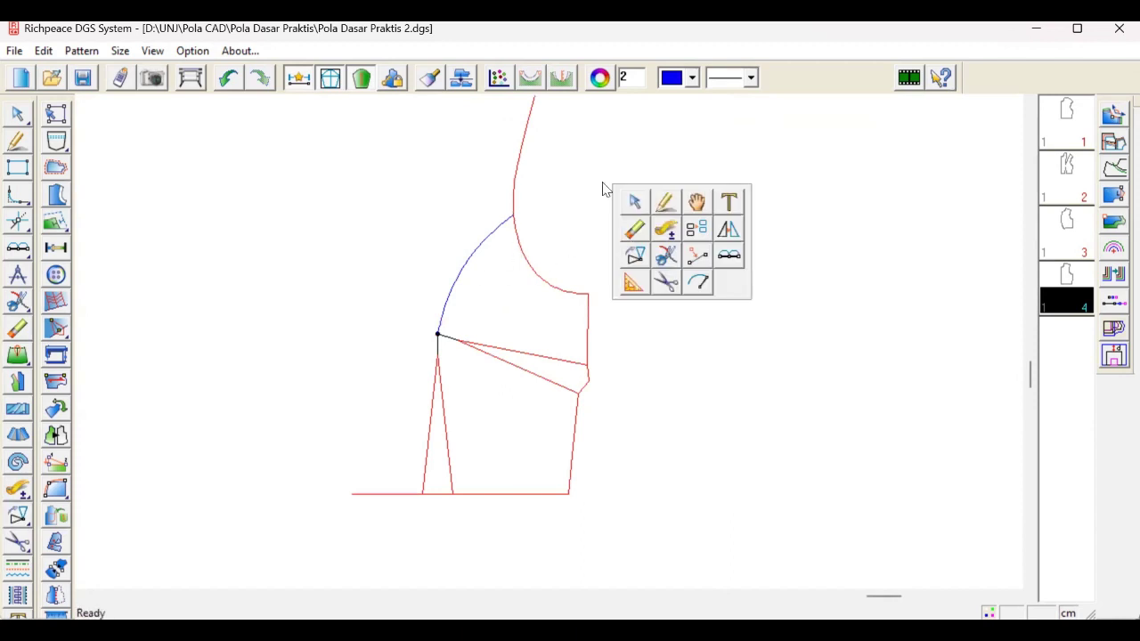
key(v)
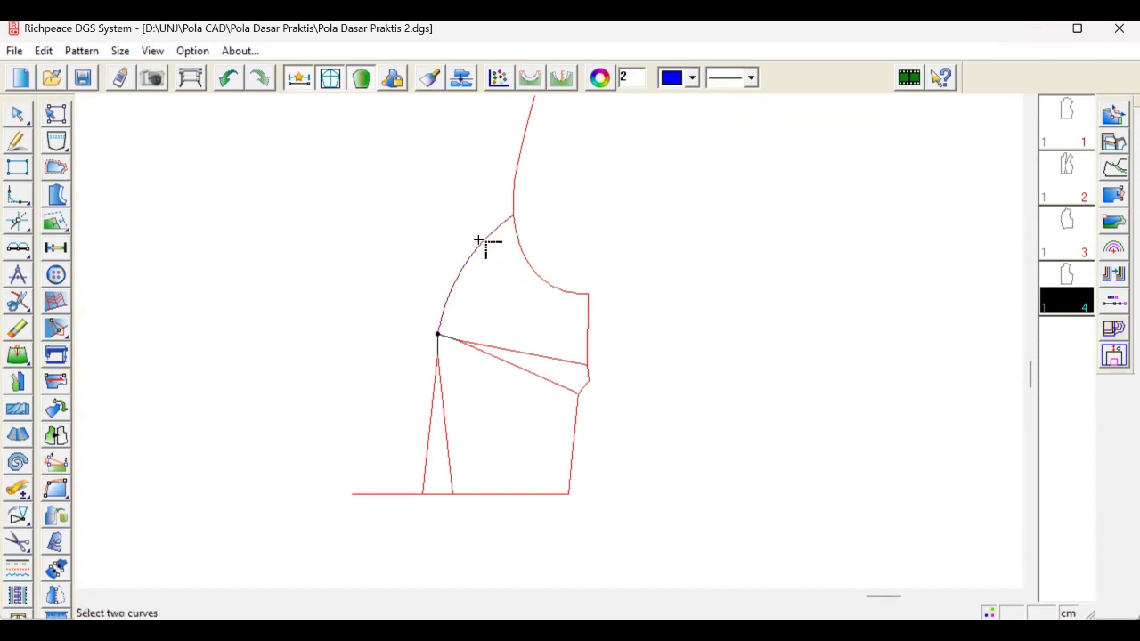
click(525, 246)
Step: Erase the waist dart leg nearer the centre front on the copied side section and undo the waistline's deletion
key(e)
click(426, 463)
click(427, 494)
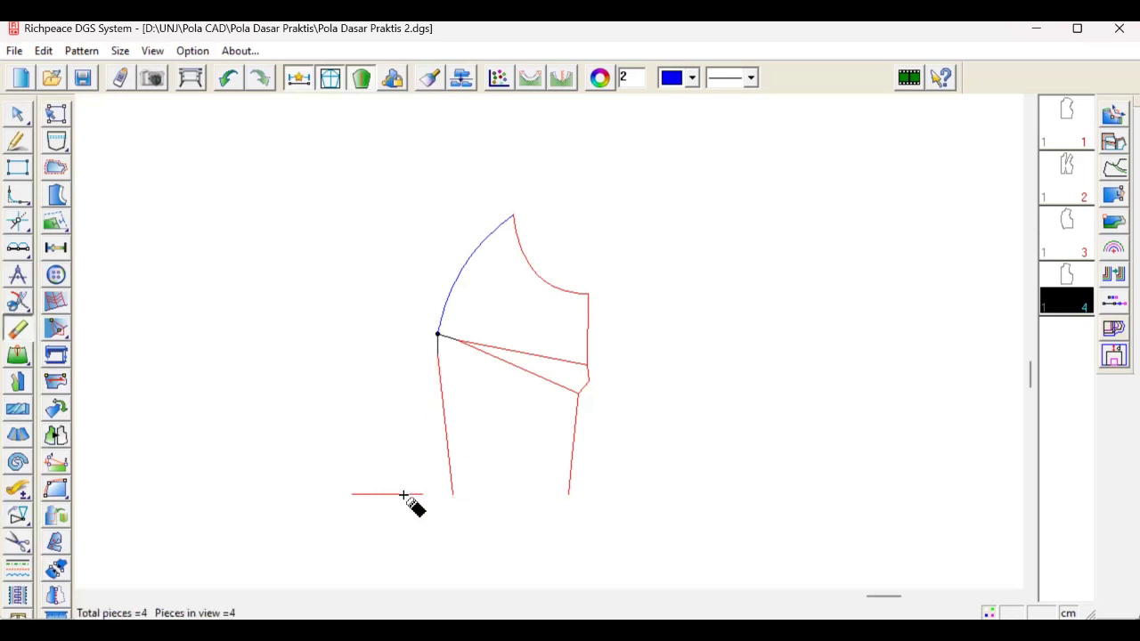
key(ctrl+z)
Step: Trim the copied section's waistline to a corner at the remaining dart leg and erase the leftover waistline segment
right_click(868, 422)
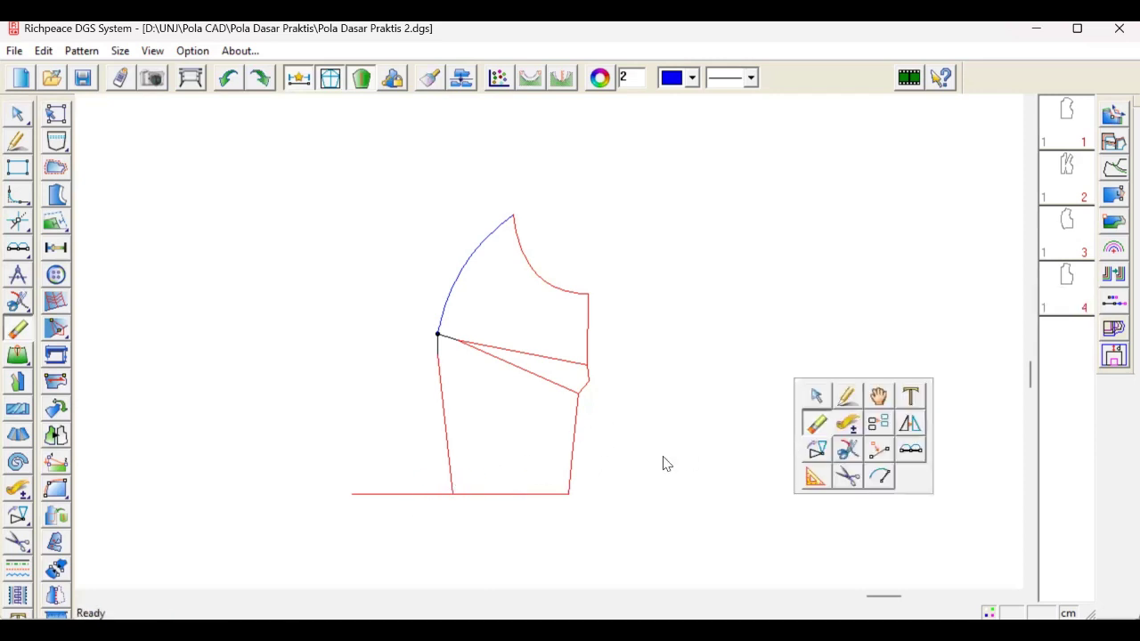
key(v)
click(446, 461)
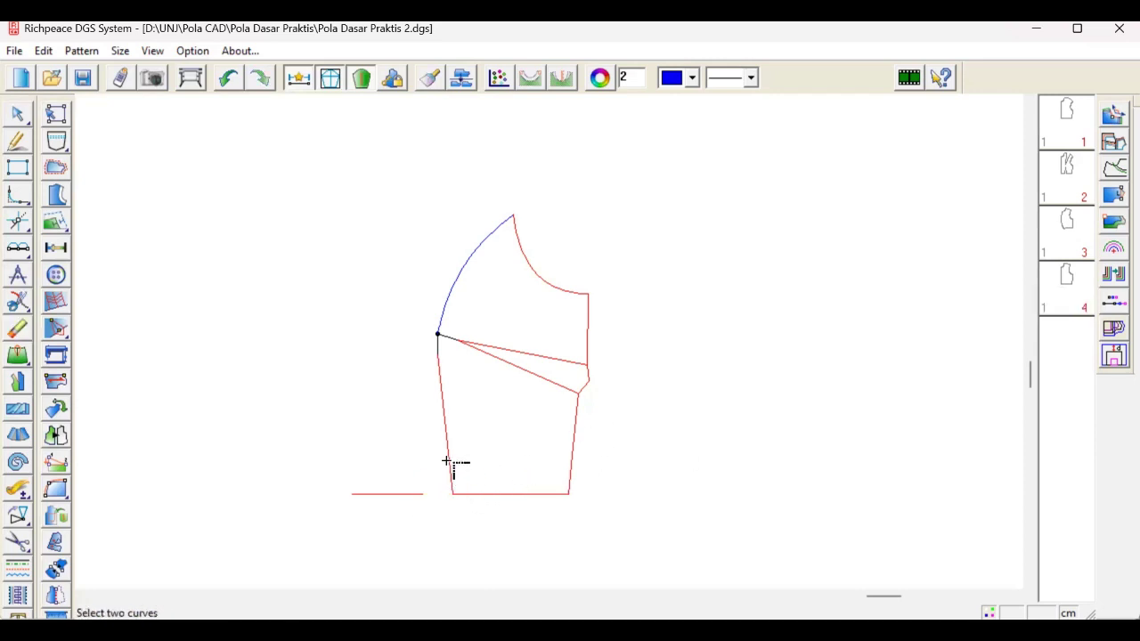
right_click(388, 471)
click(365, 485)
click(367, 493)
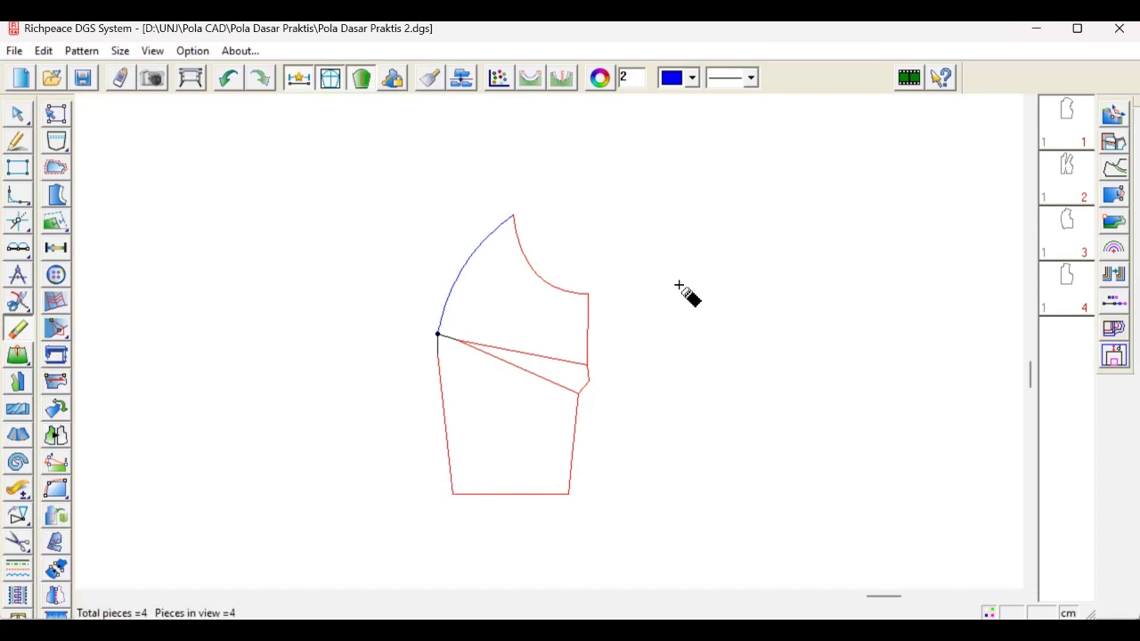
Step: Rotate the copied section's upper part about the bust point to bring the side dart's legs together, and undo the rotation
click(687, 359)
scroll(638, 344, up, 3)
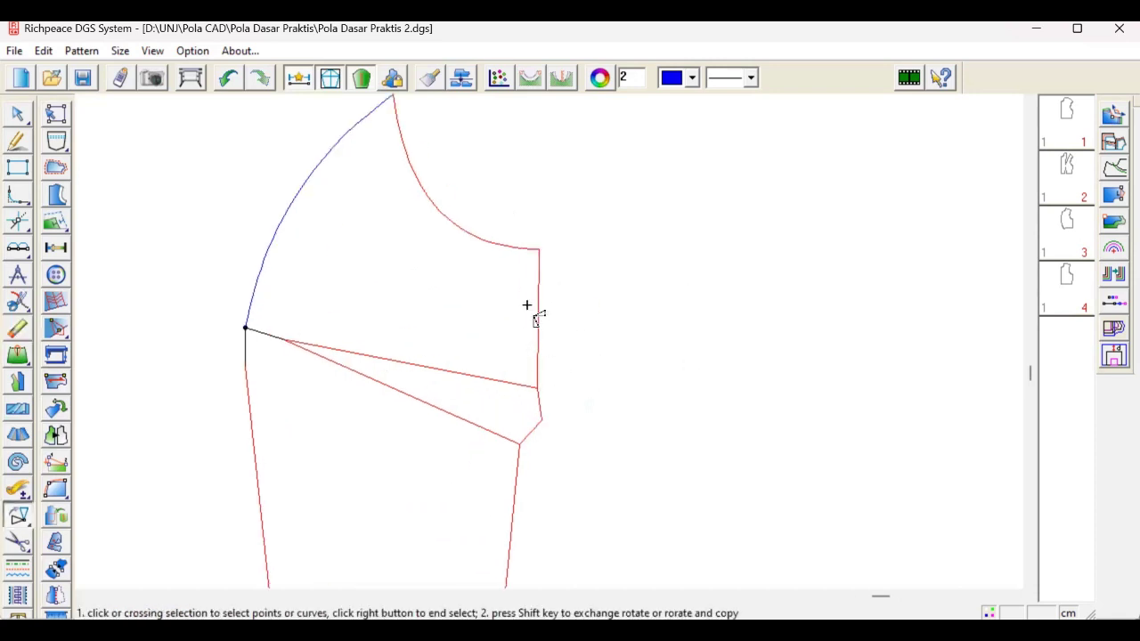
scroll(532, 310, down, 1)
click(339, 319)
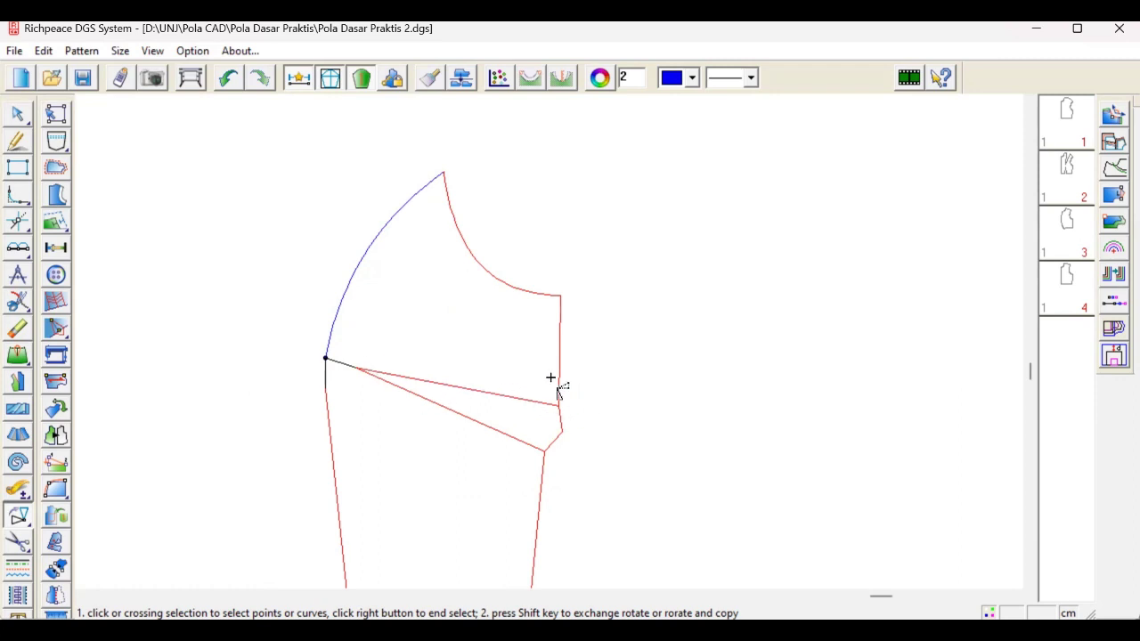
click(374, 230)
right_click(707, 311)
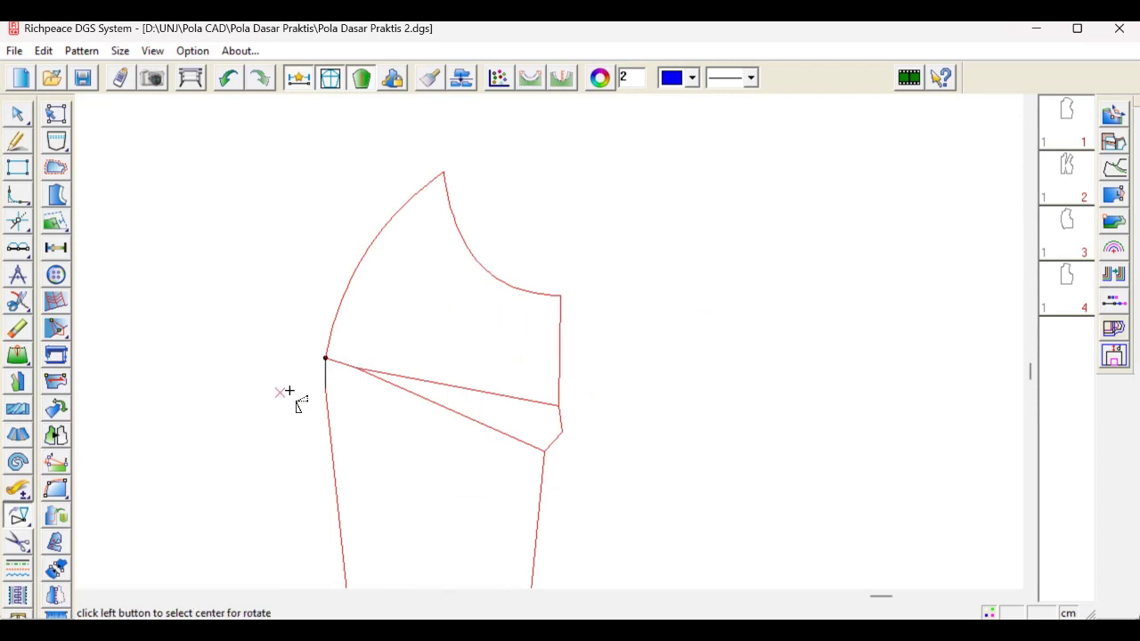
click(323, 357)
click(558, 405)
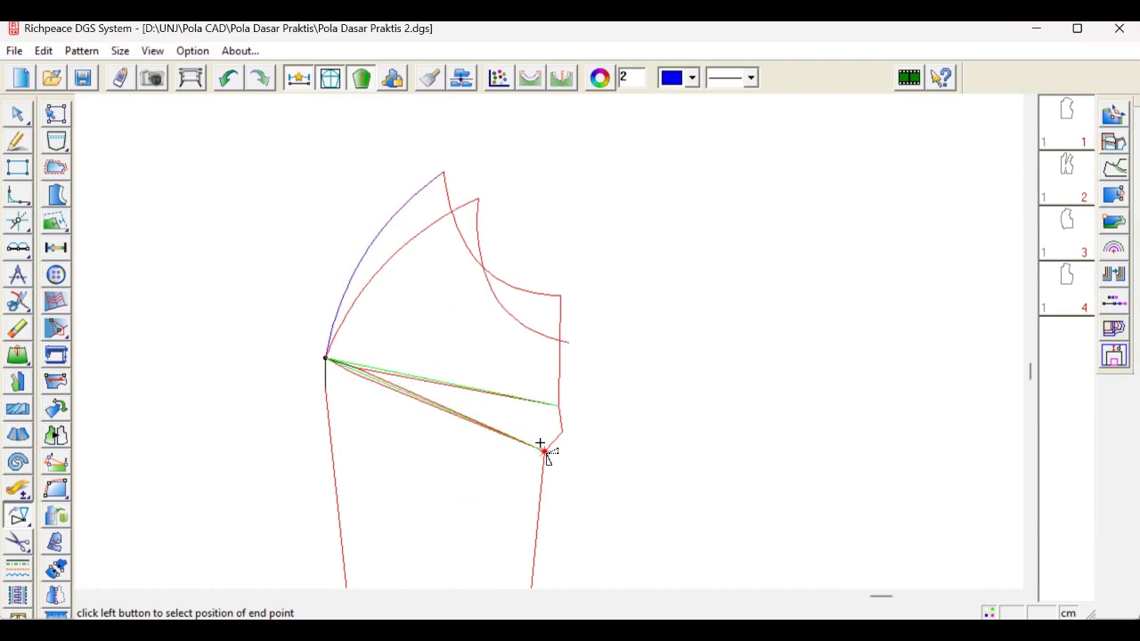
click(544, 451)
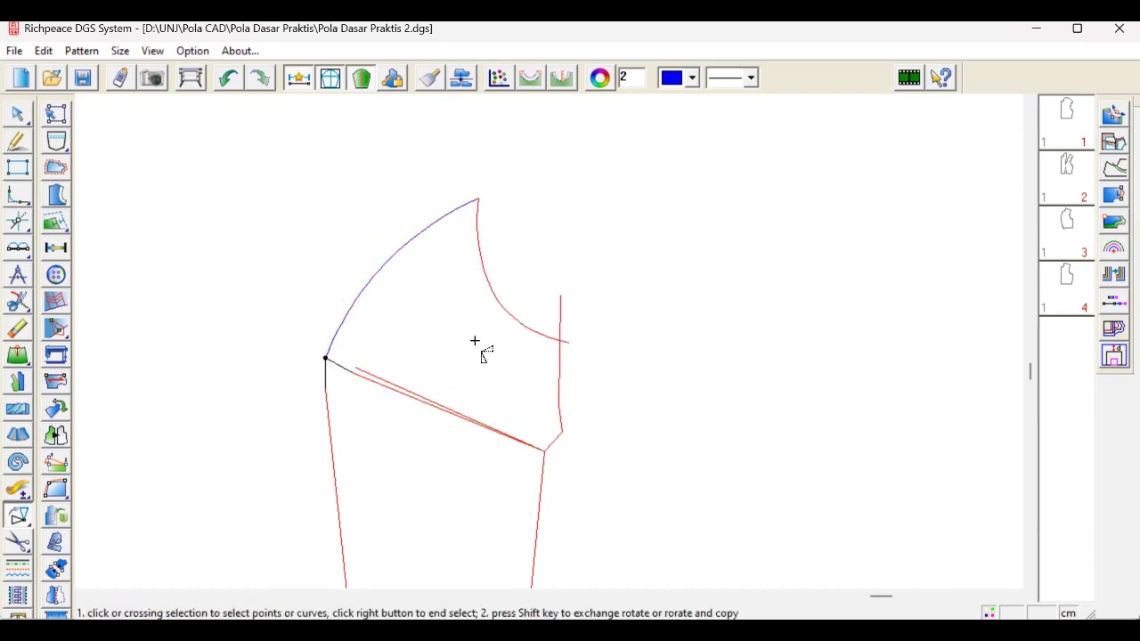
key(ctrl+z)
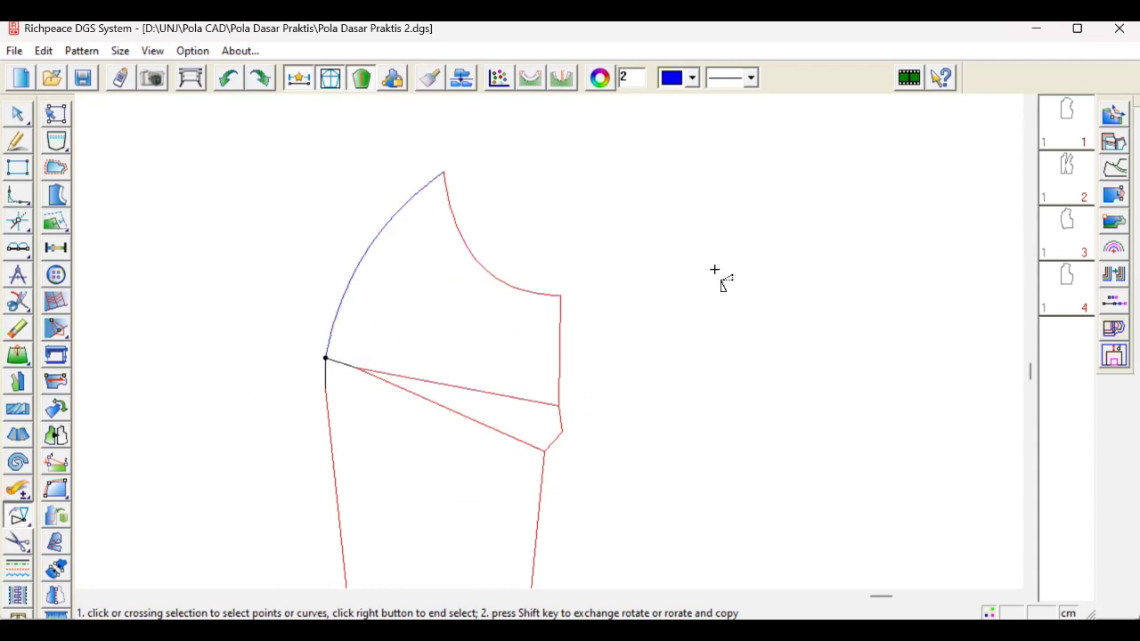
Step: Review the pattern layout, comparing the new side section with the source front draft and the earlier bodice drafts
scroll(349, 301, down, 4)
scroll(495, 314, down, 3)
scroll(566, 259, up, 3)
scroll(572, 312, down, 2)
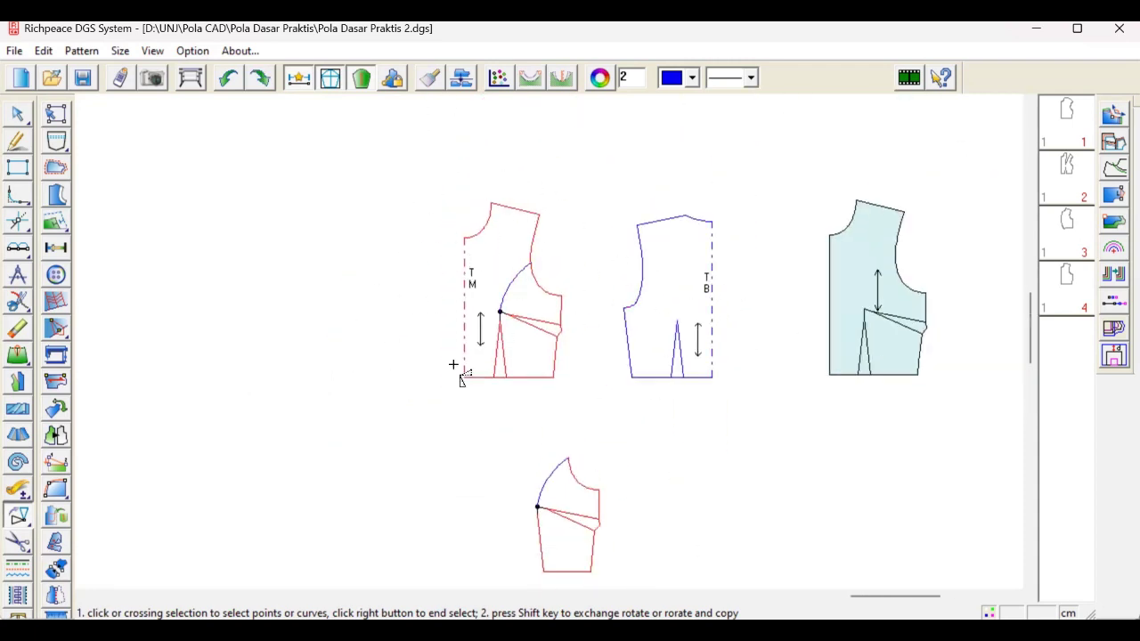
scroll(561, 303, up, 2)
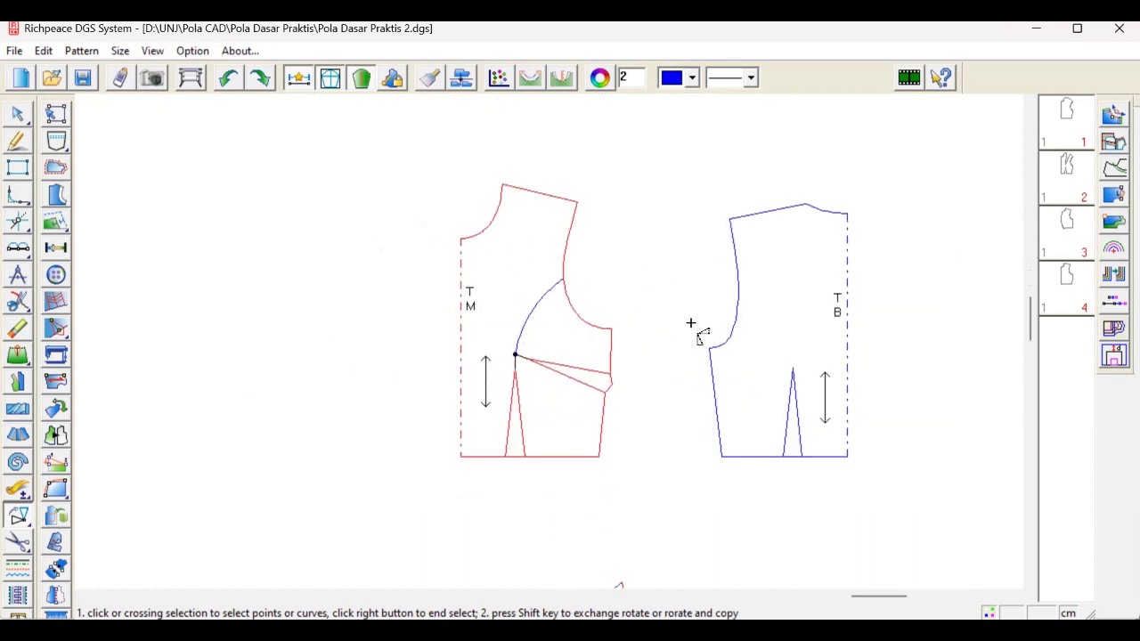
scroll(549, 340, down, 2)
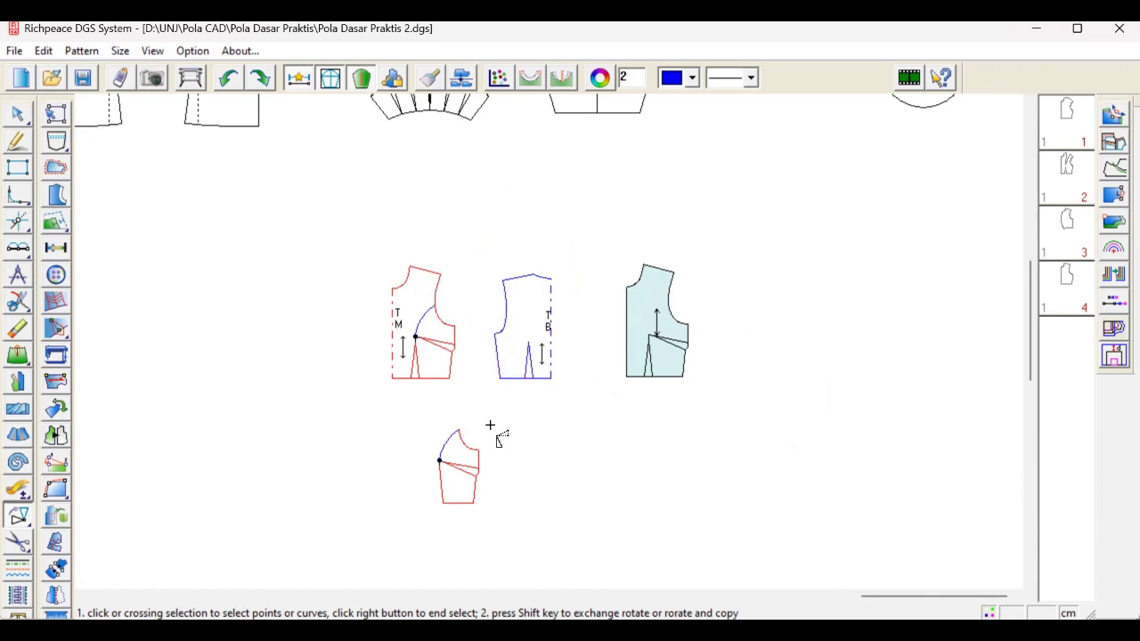
scroll(501, 399, down, 4)
scroll(365, 269, up, 2)
scroll(463, 398, up, 1)
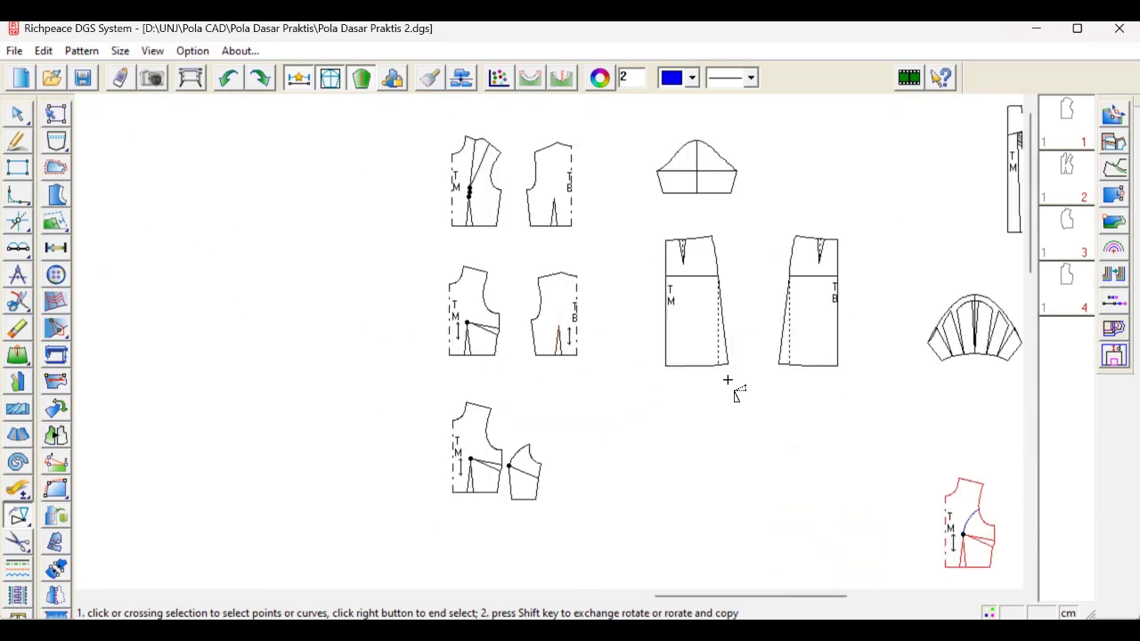
scroll(727, 380, down, 2)
scroll(472, 223, up, 1)
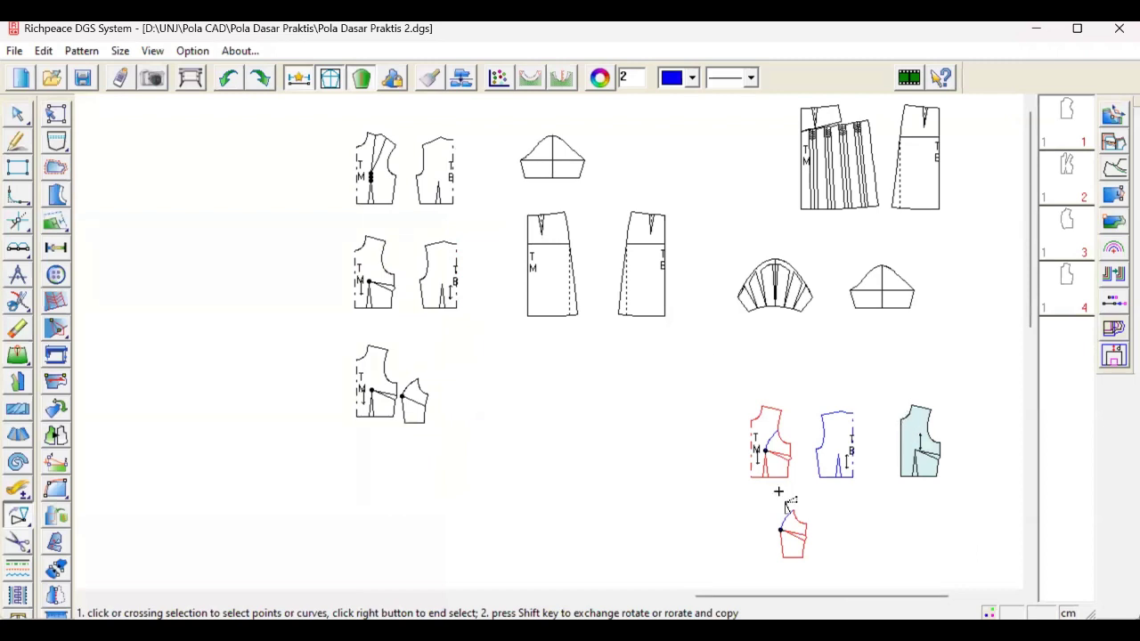
Step: Review the pattern layout with the part library tool active, examining the earlier front and back bodice drafts
scroll(818, 492, up, 2)
scroll(544, 333, down, 2)
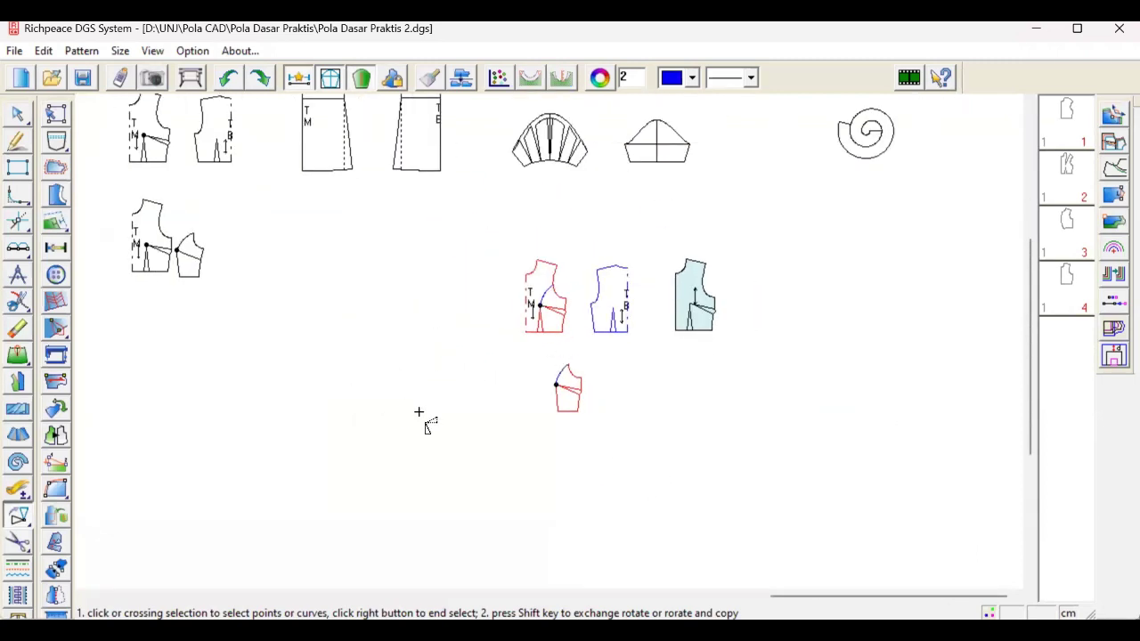
click(16, 599)
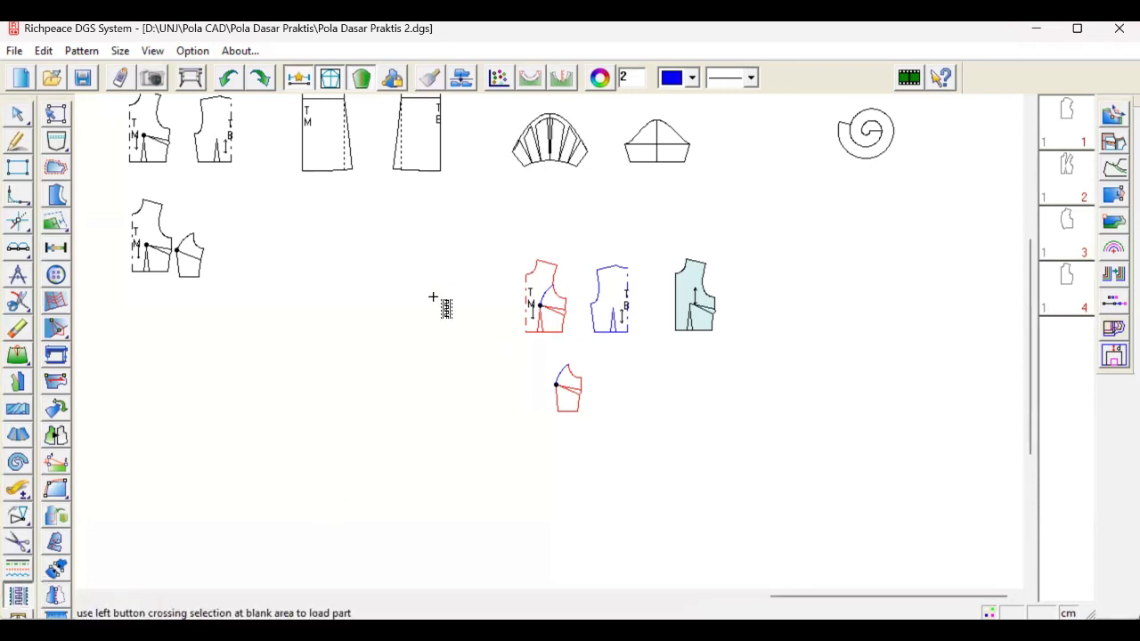
scroll(585, 311, down, 2)
scroll(160, 298, up, 2)
scroll(548, 340, down, 1)
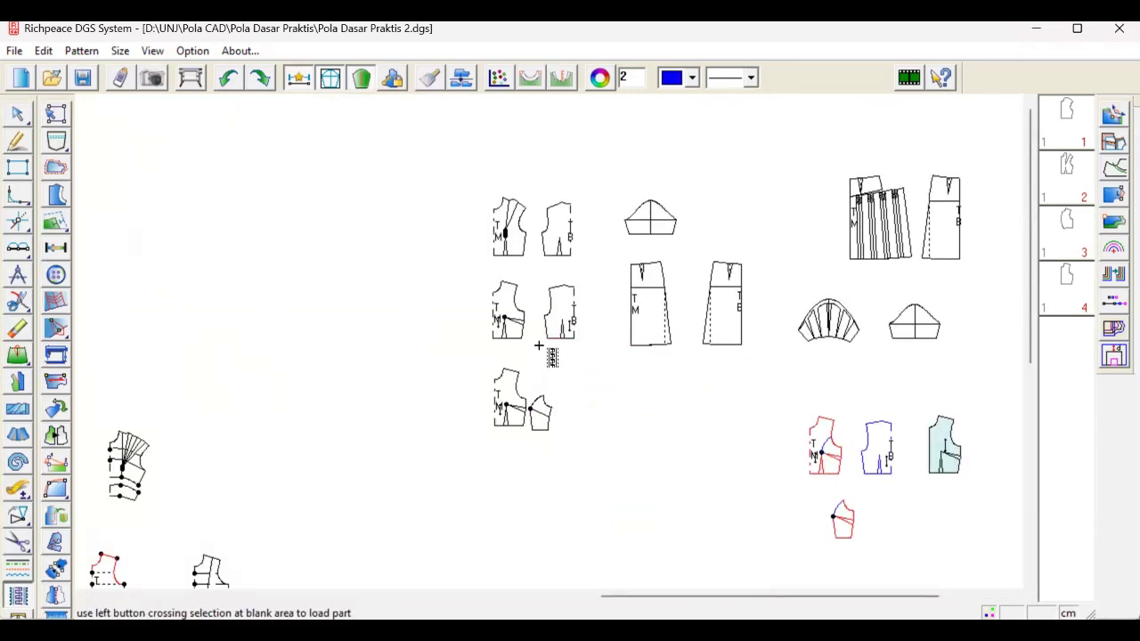
scroll(546, 338, down, 1)
scroll(547, 338, up, 2)
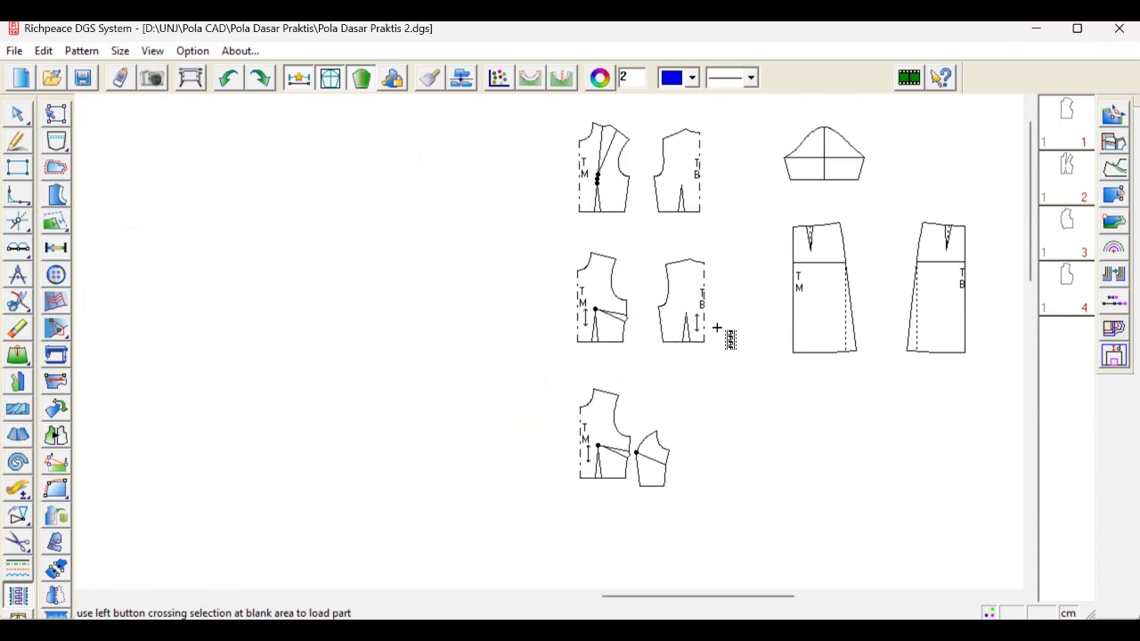
scroll(588, 227, down, 1)
scroll(543, 437, up, 2)
scroll(568, 438, down, 1)
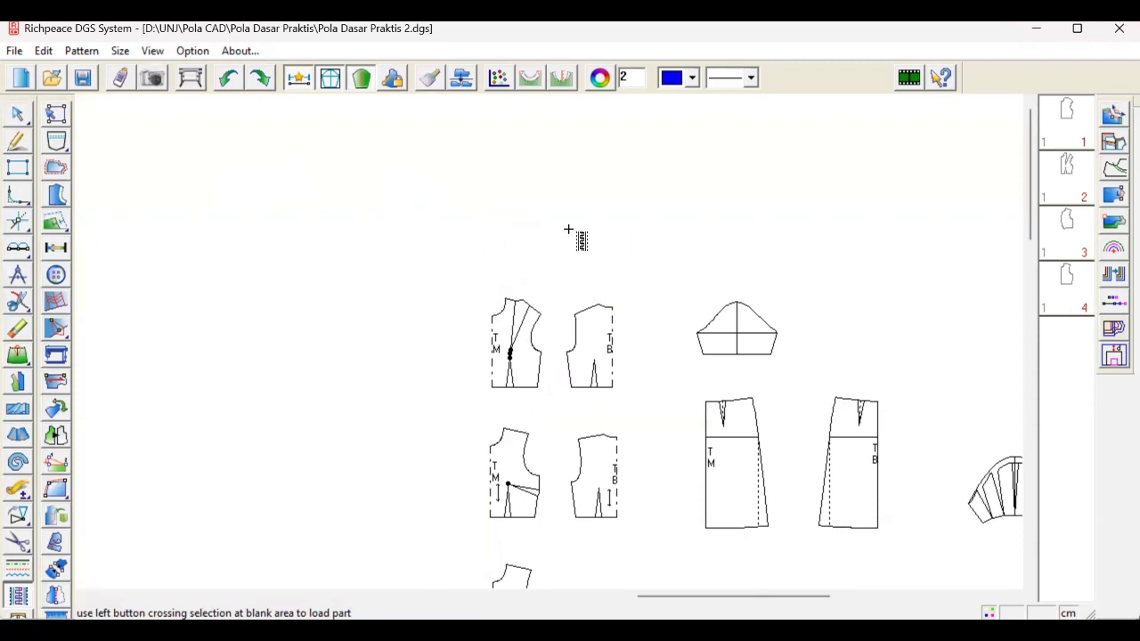
middle_drag(549, 493, 543, 343)
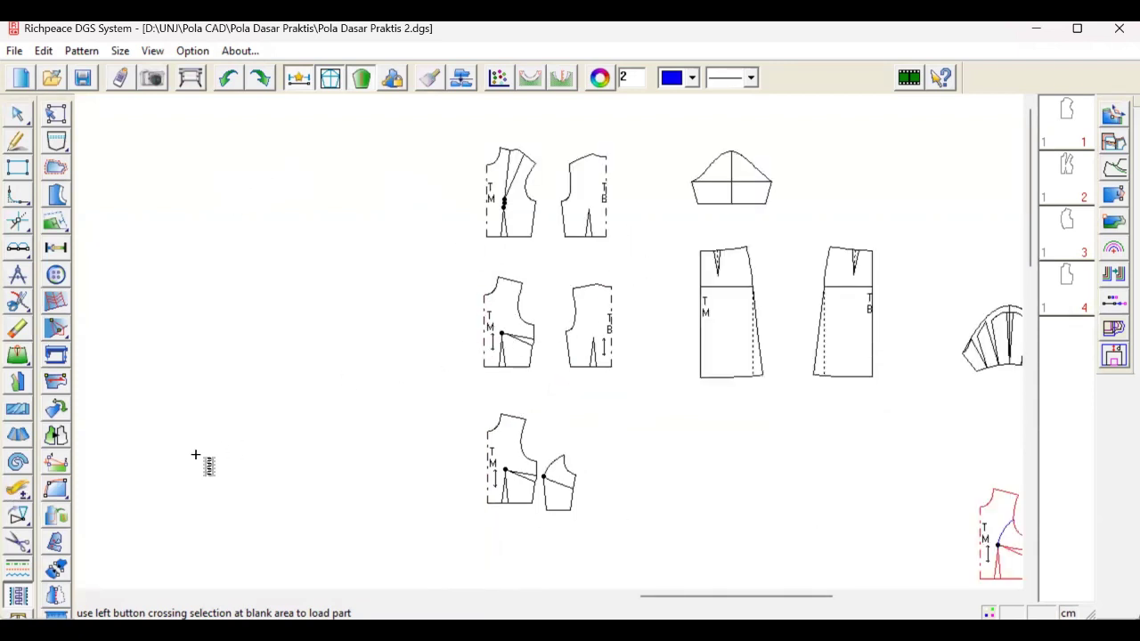
Step: Select the uppermost front and back bodice drafts together with the part library tool
click(17, 595)
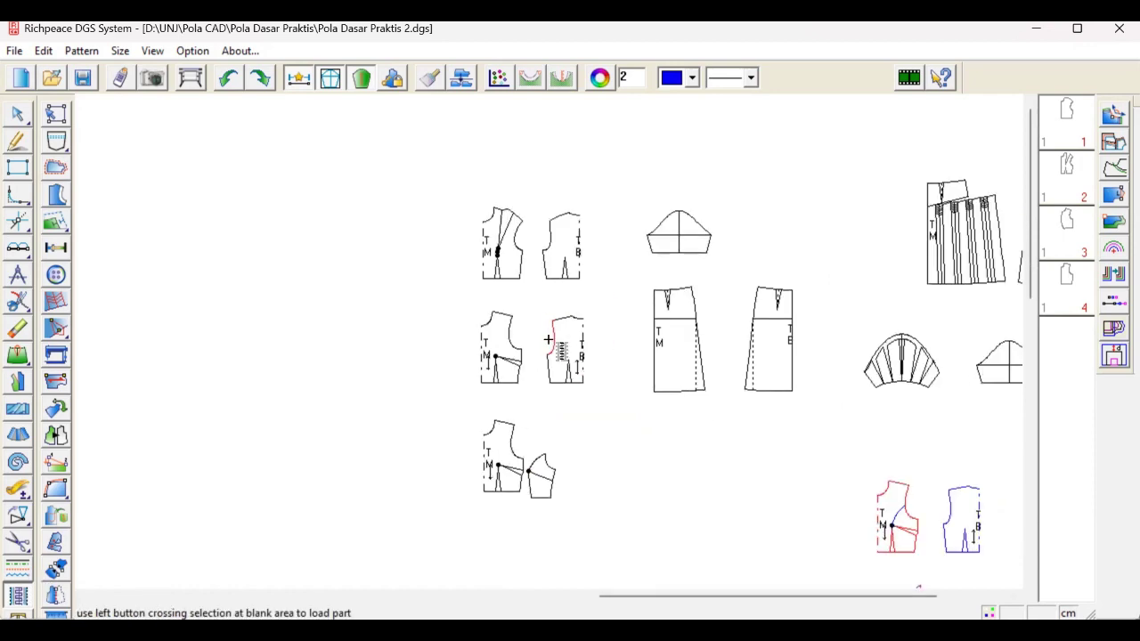
scroll(548, 340, down, 3)
scroll(547, 339, up, 6)
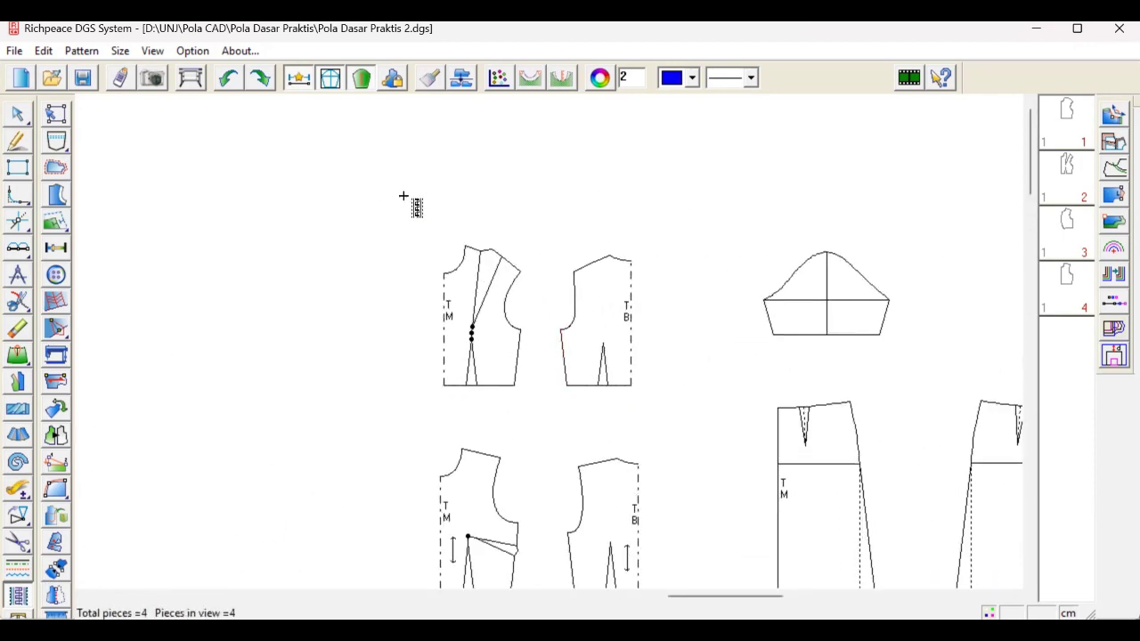
drag(402, 195, 692, 421)
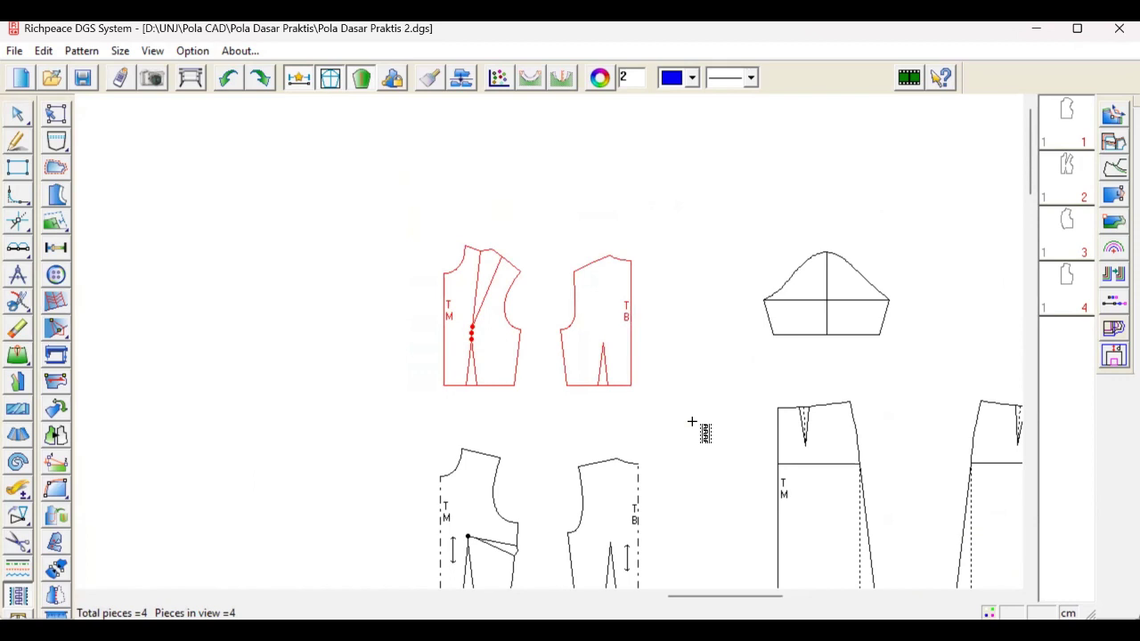
right_click(722, 183)
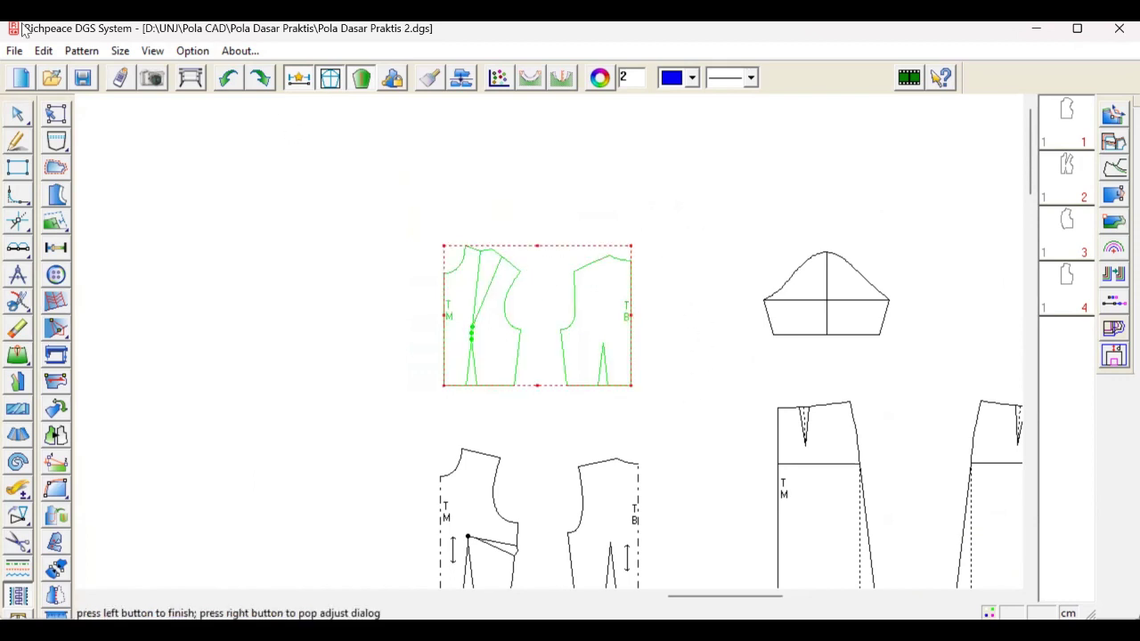
Step: Save the selected bodice drafts to the picture library on the Desktop as "Pola meyneke 1" and leave their scale unchanged
click(15, 52)
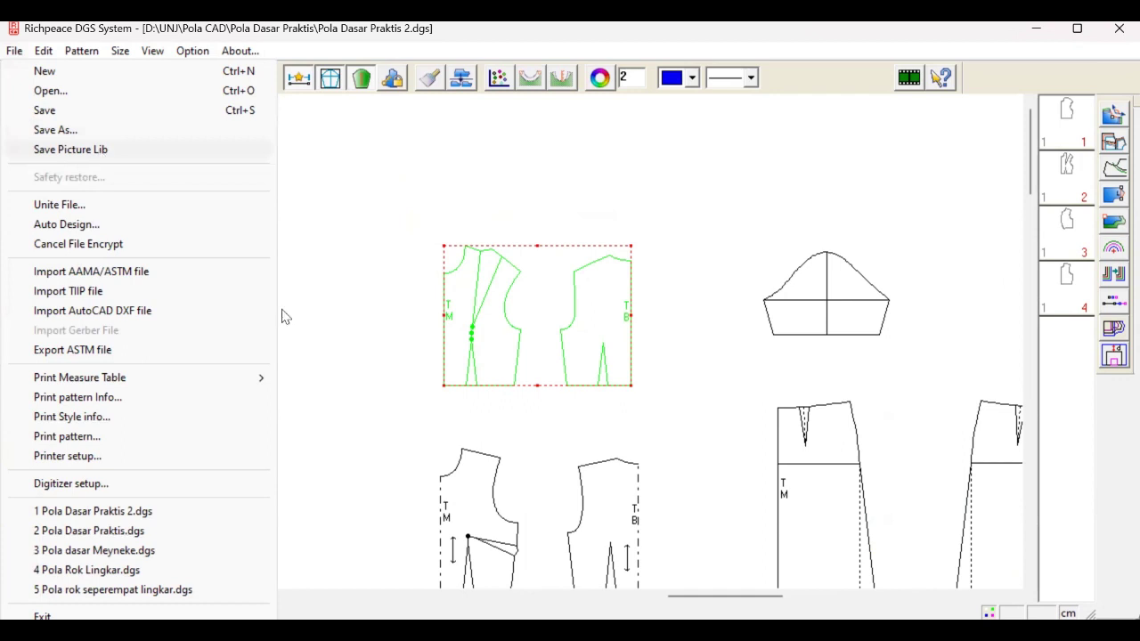
key(Return)
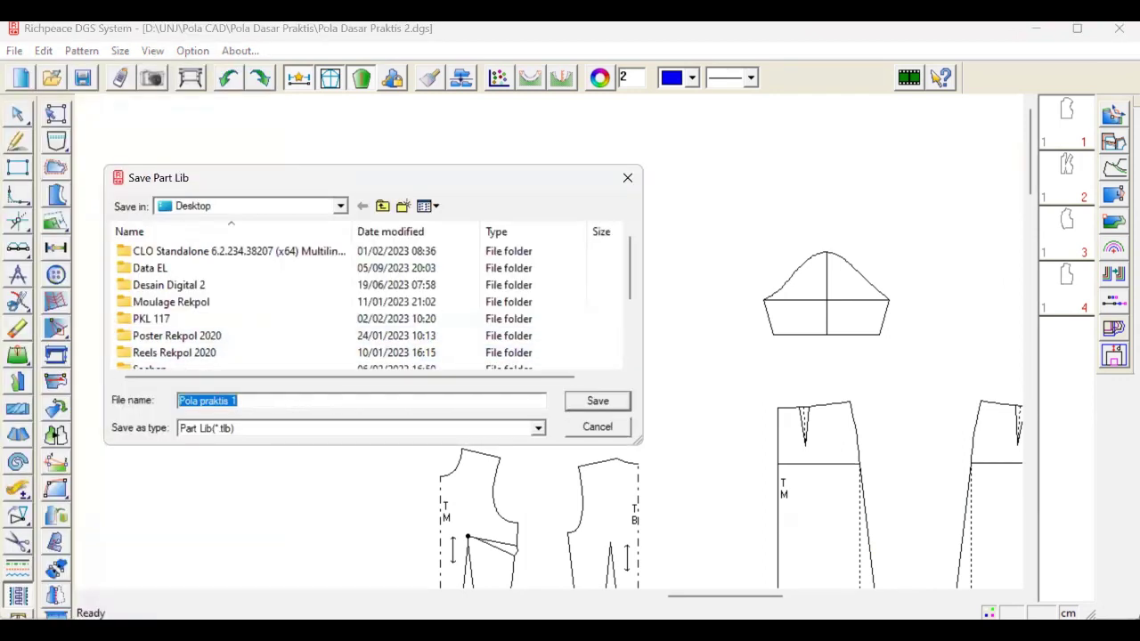
text(Pola meyneke )
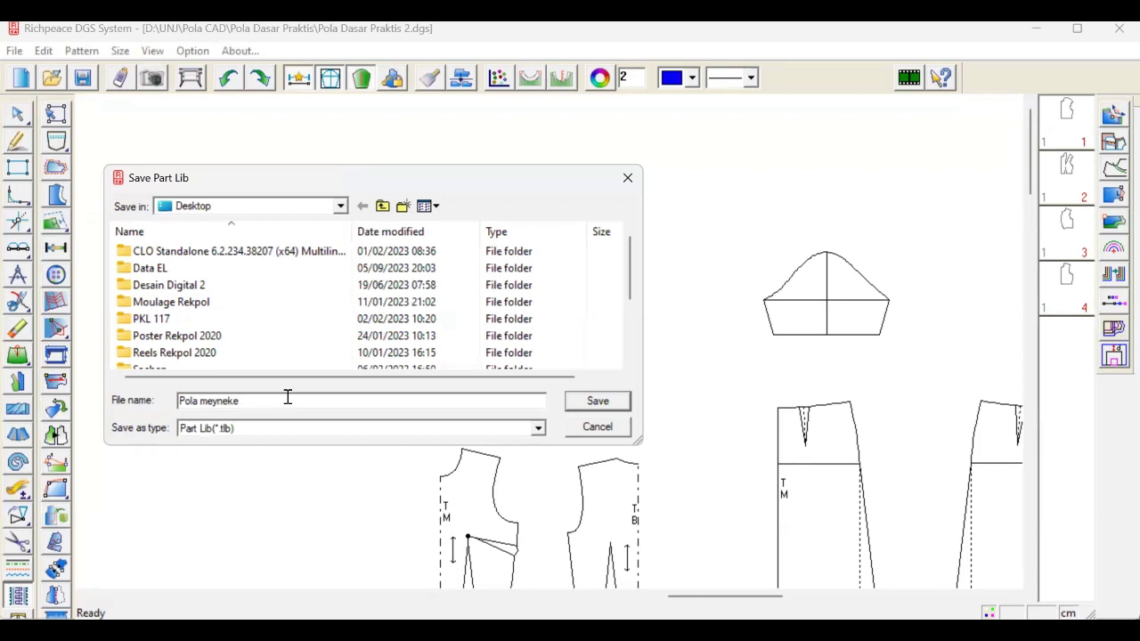
text(1)
scroll(325, 347, down, 1)
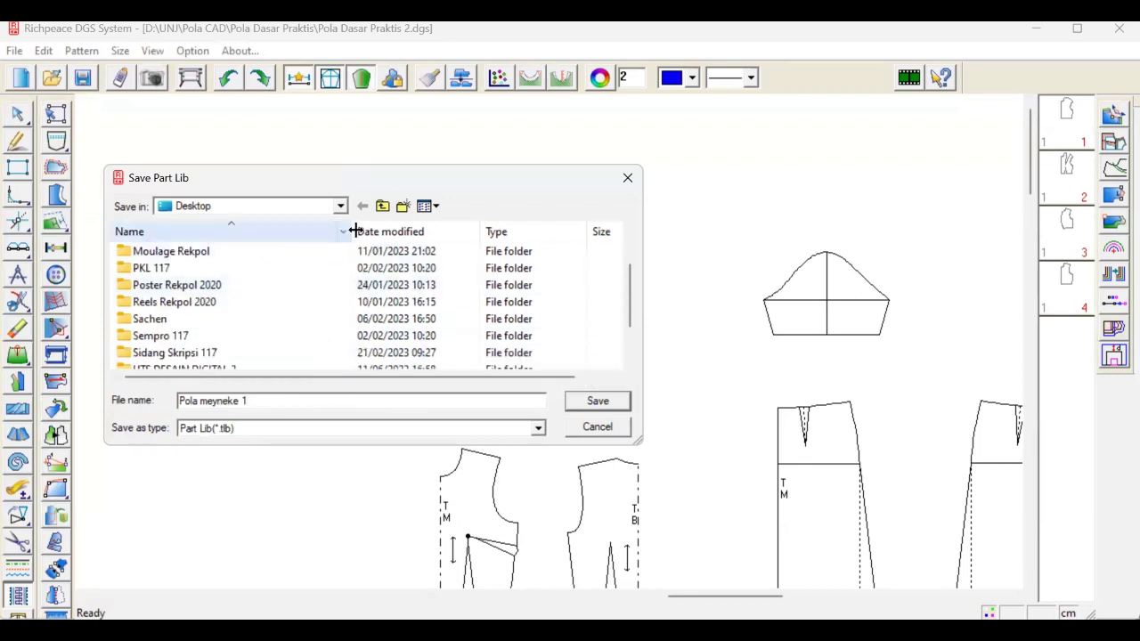
scroll(329, 259, up, 1)
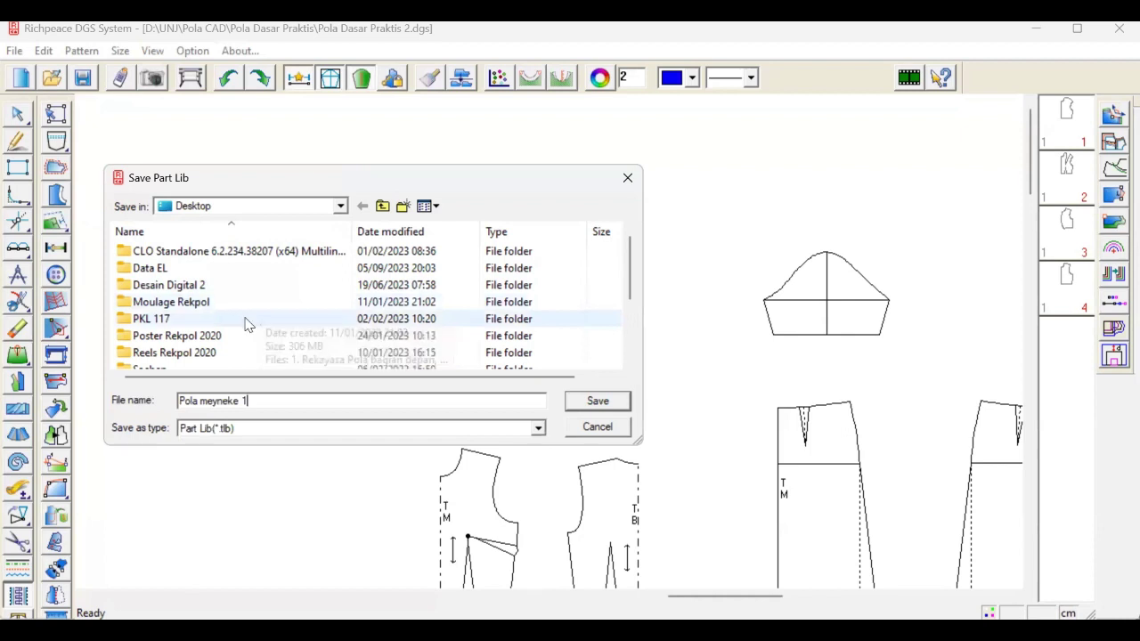
click(599, 402)
right_click(403, 169)
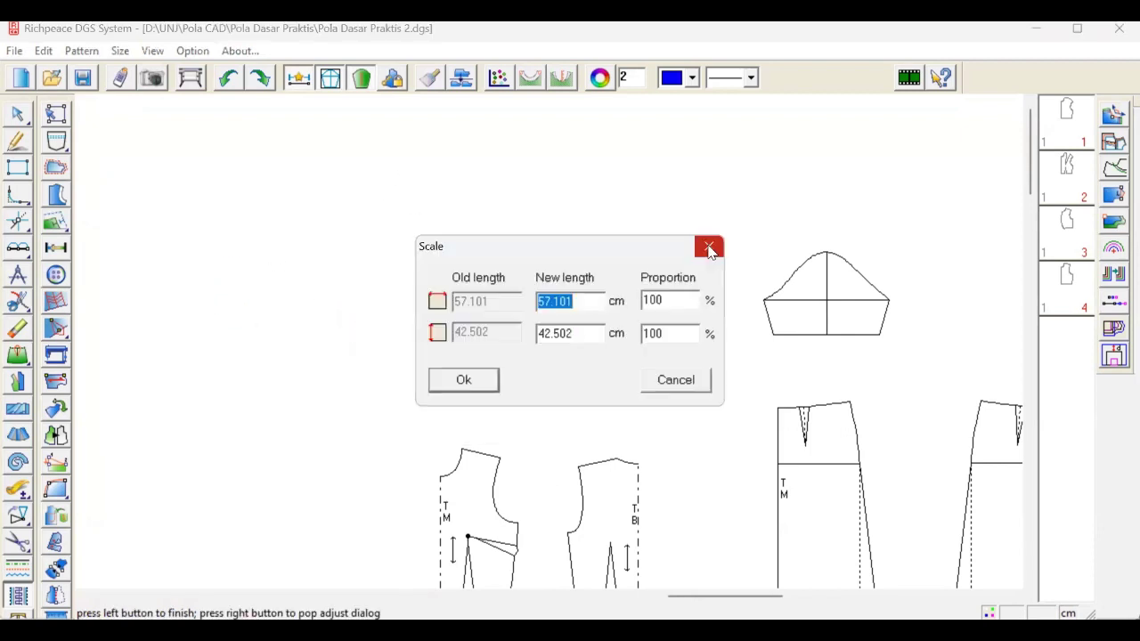
click(709, 249)
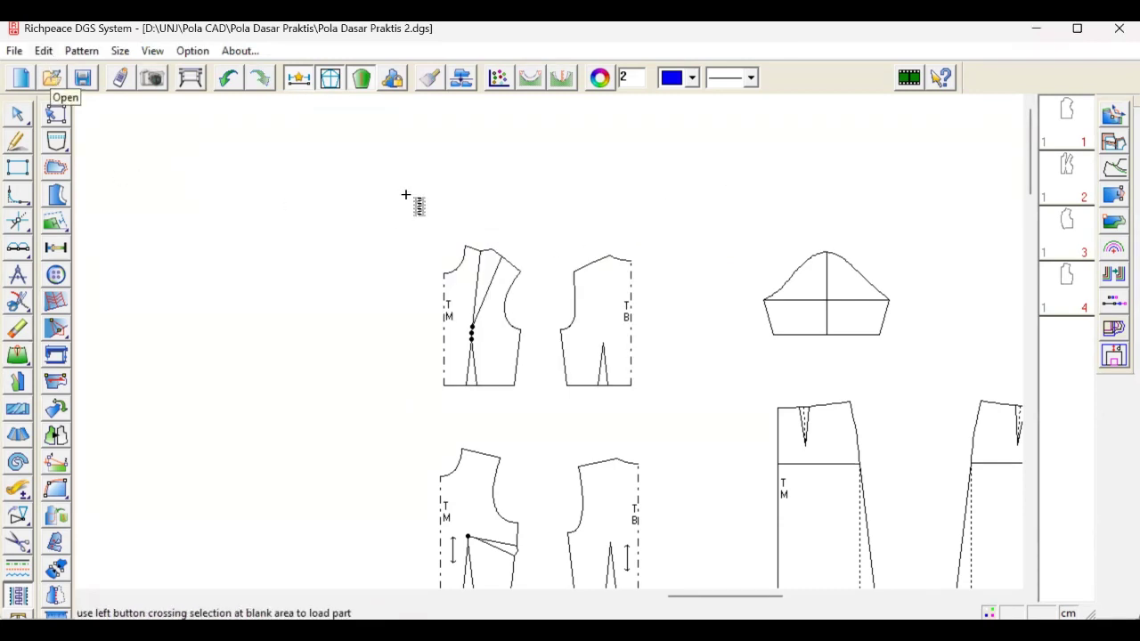
Step: Save the current pattern file and open "Pola dasar Meyneke.dgs" from the Pola Dasar Praktis folder
key(ctrl+s)
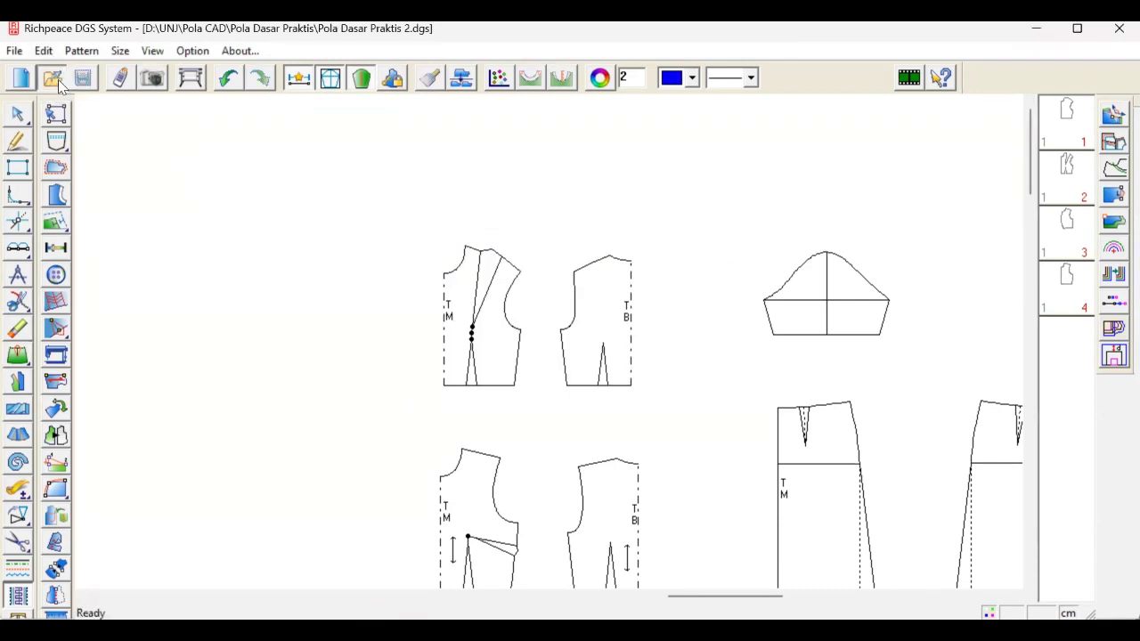
click(54, 78)
click(189, 319)
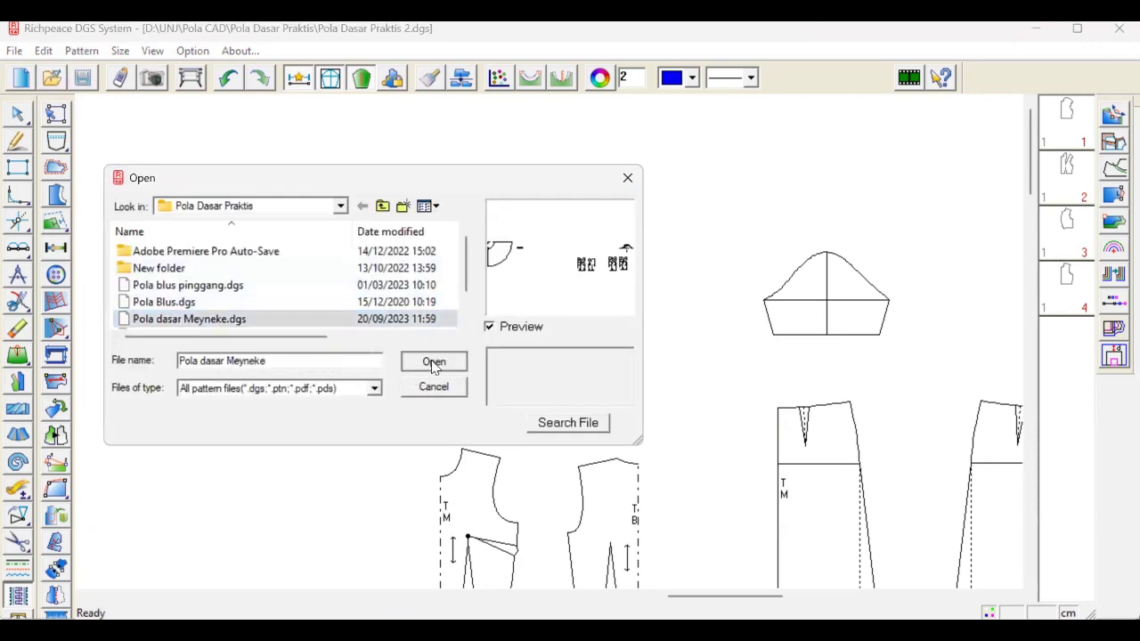
click(434, 362)
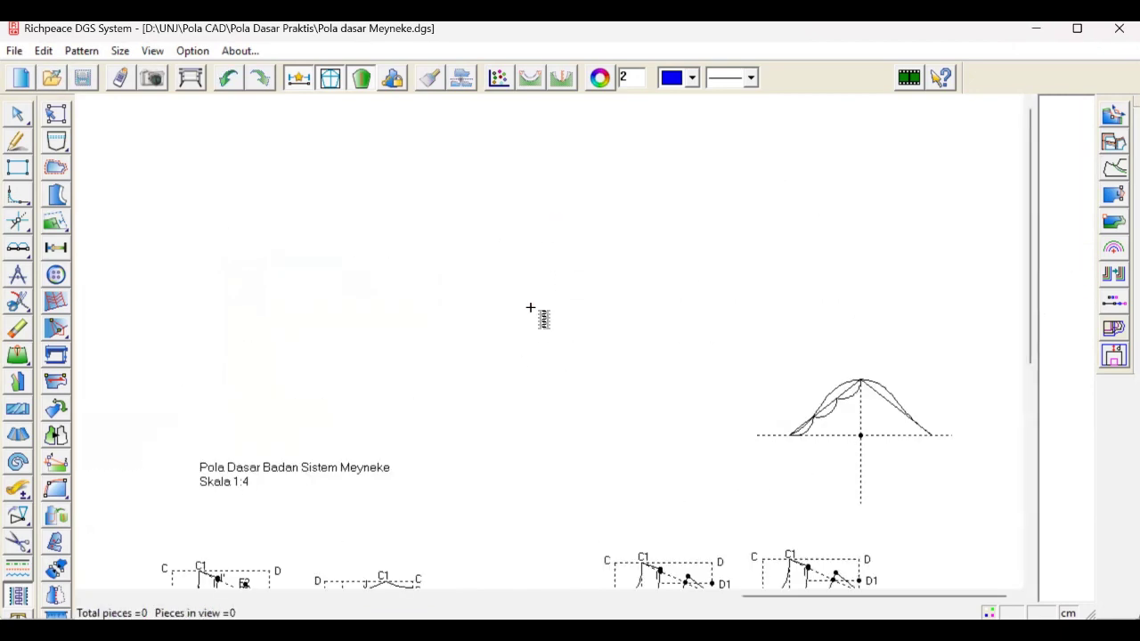
Step: Insert the "Pola meyneke 1" library part in the blank area above the "Pola Dasar Badan Sistem Meyneke" title
click(388, 330)
click(333, 219)
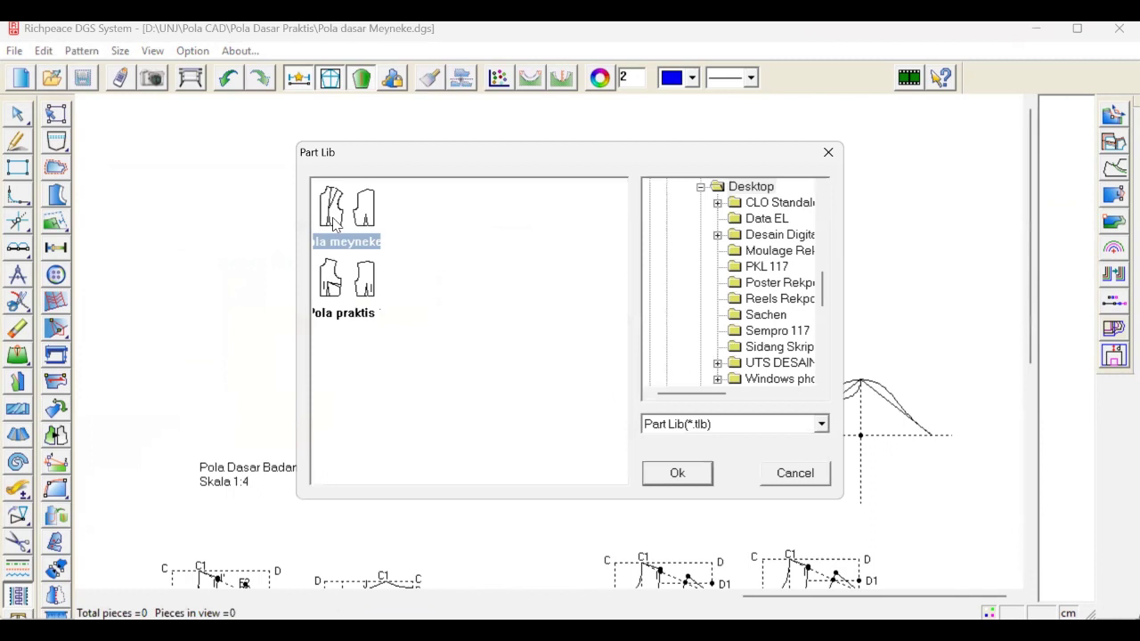
click(660, 474)
drag(625, 334, 501, 219)
click(735, 236)
scroll(759, 297, up, 1)
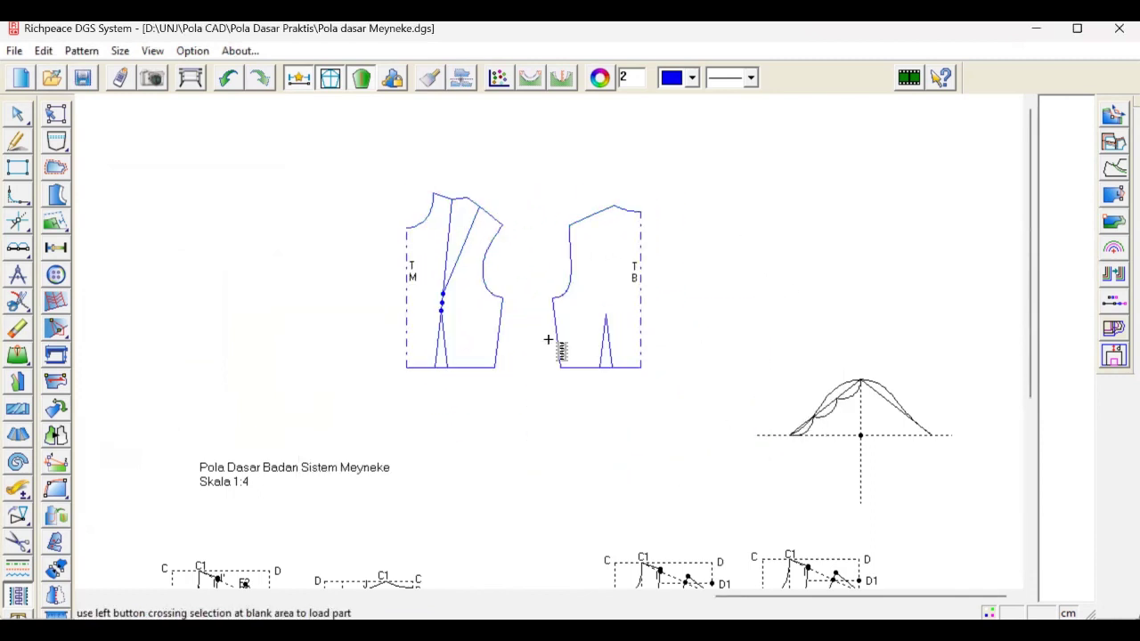
click(829, 152)
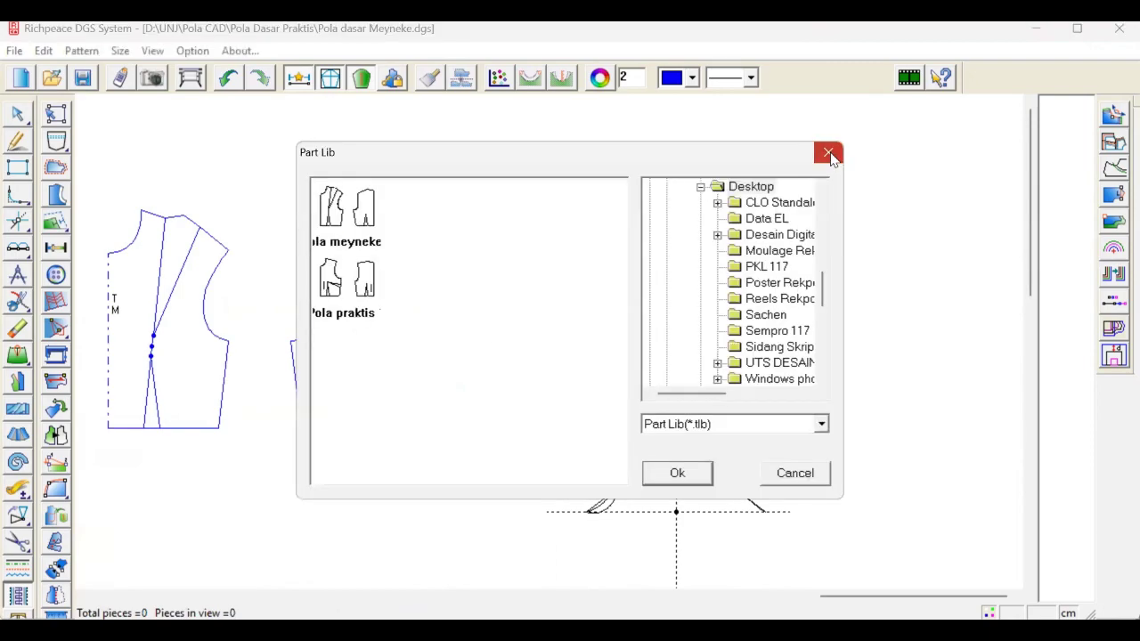